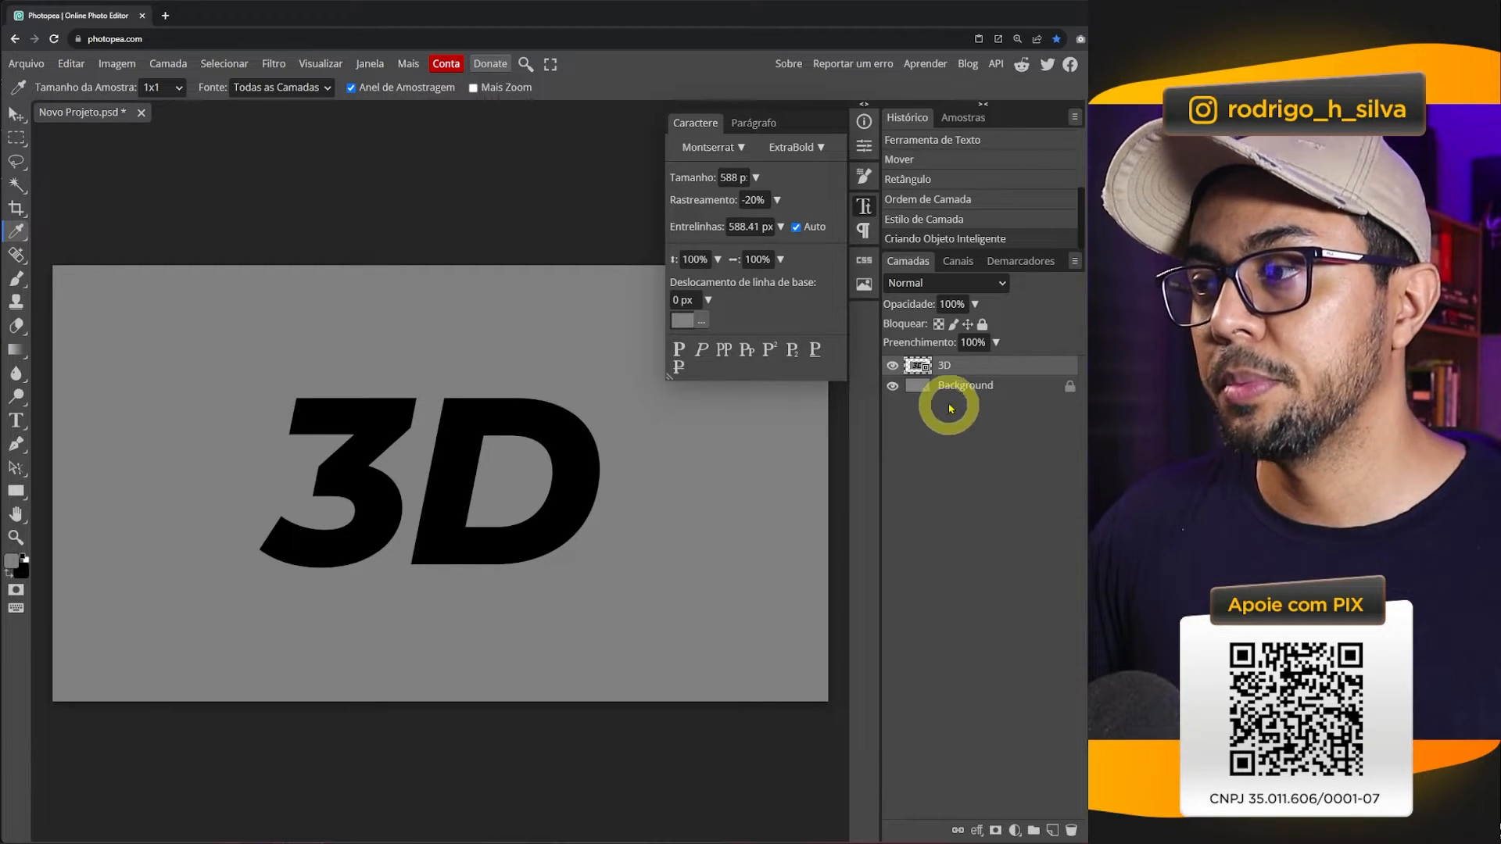
# - Open the contents of the 3D smart object and convert the 3D text layer inside it to a smart object
pyautogui.doubleClick(920, 366)
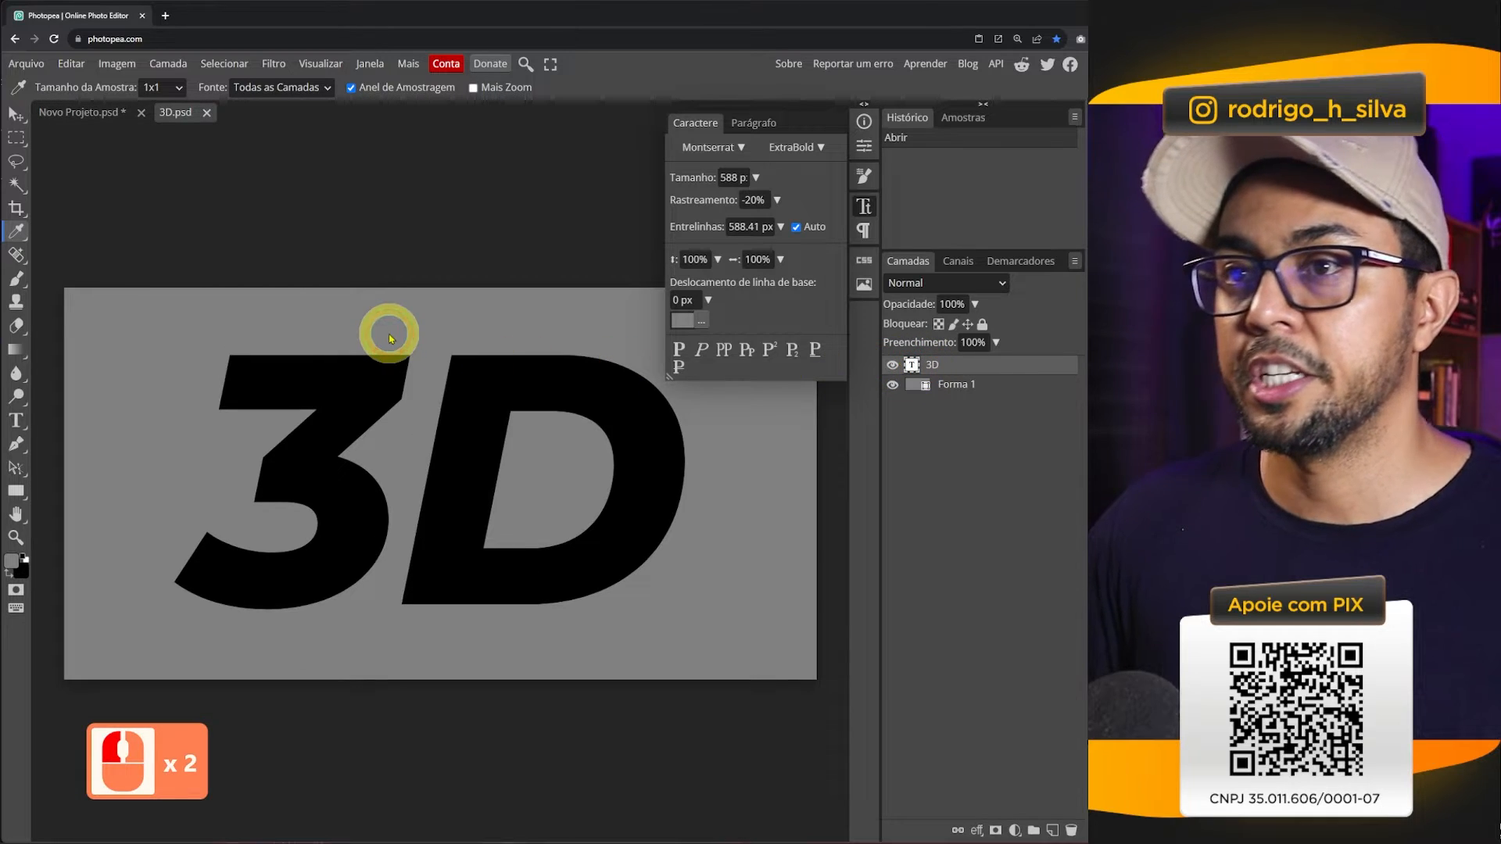
pyautogui.click(864, 206)
pyautogui.press('v')
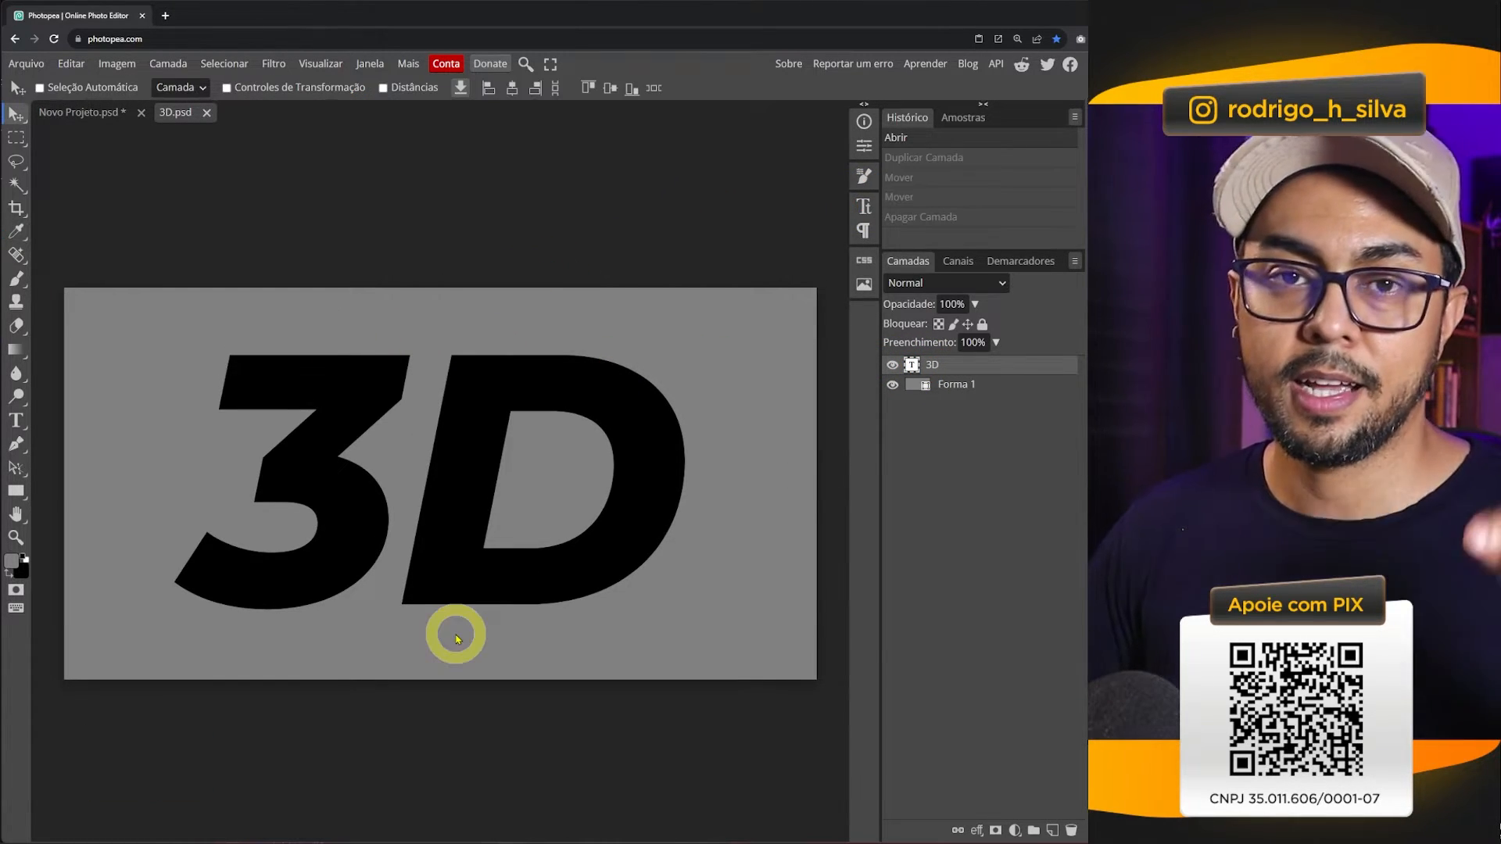
pyautogui.rightClick(968, 374)
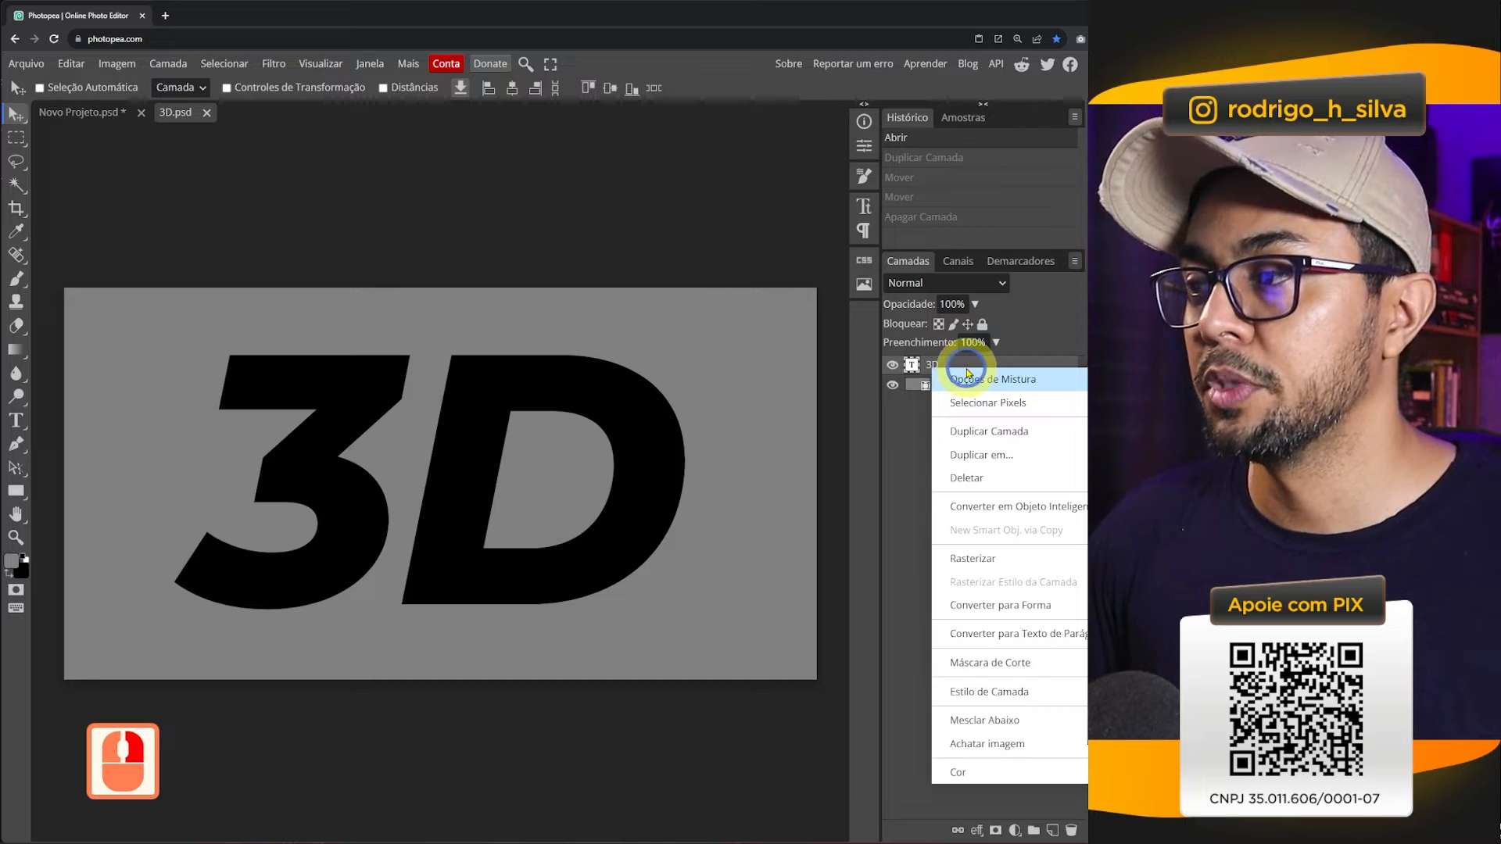
pyautogui.click(987, 505)
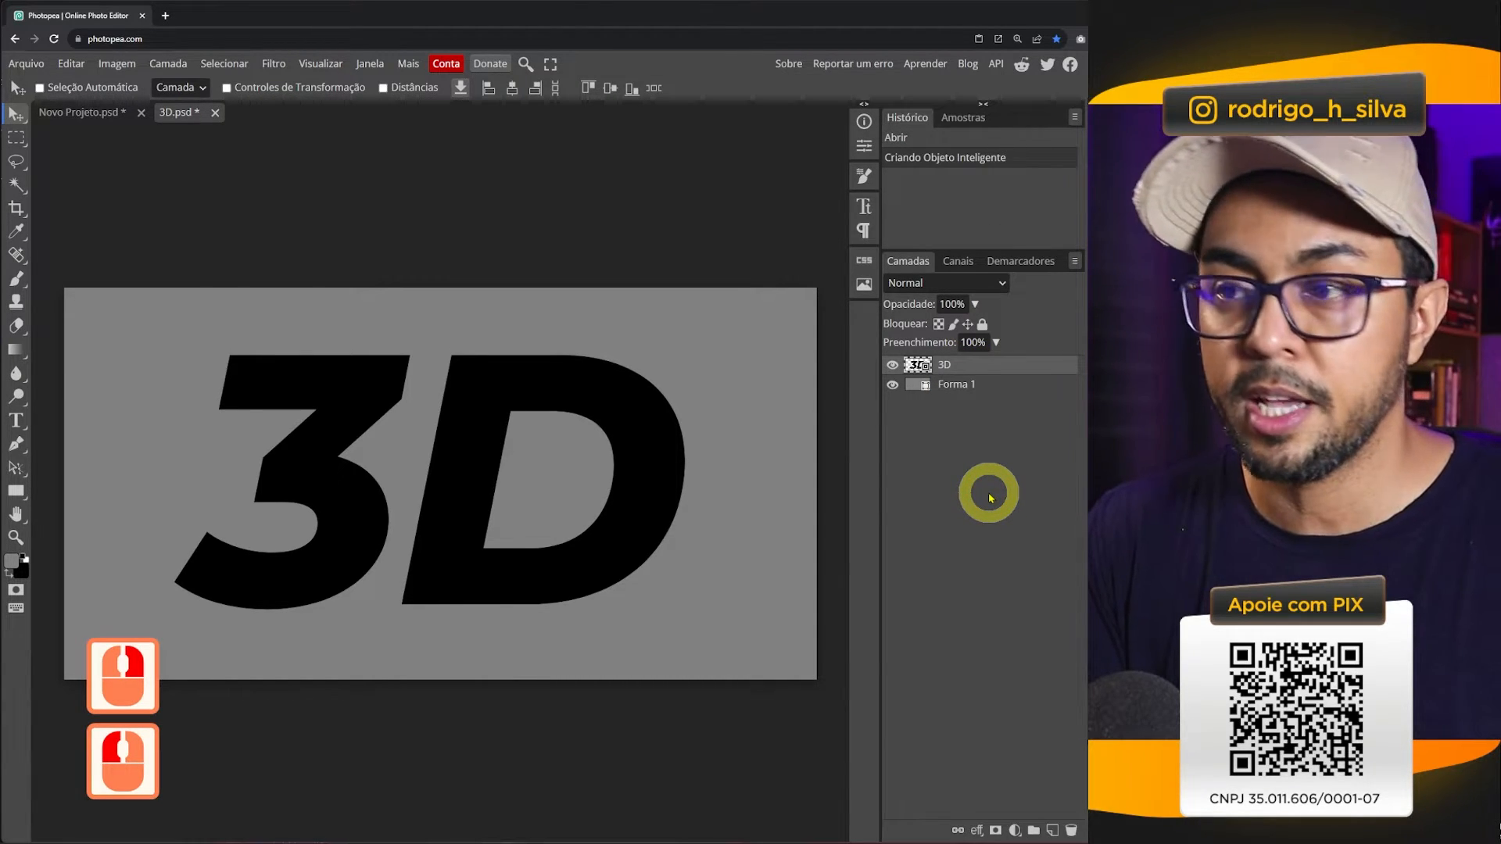
# - Duplicate the 3D layer, shift the copy up and left, and move the original down and right
pyautogui.hotkey('ctrl', 'j')
pyautogui.moveTo(491, 386); pyautogui.dragTo(374, 325)
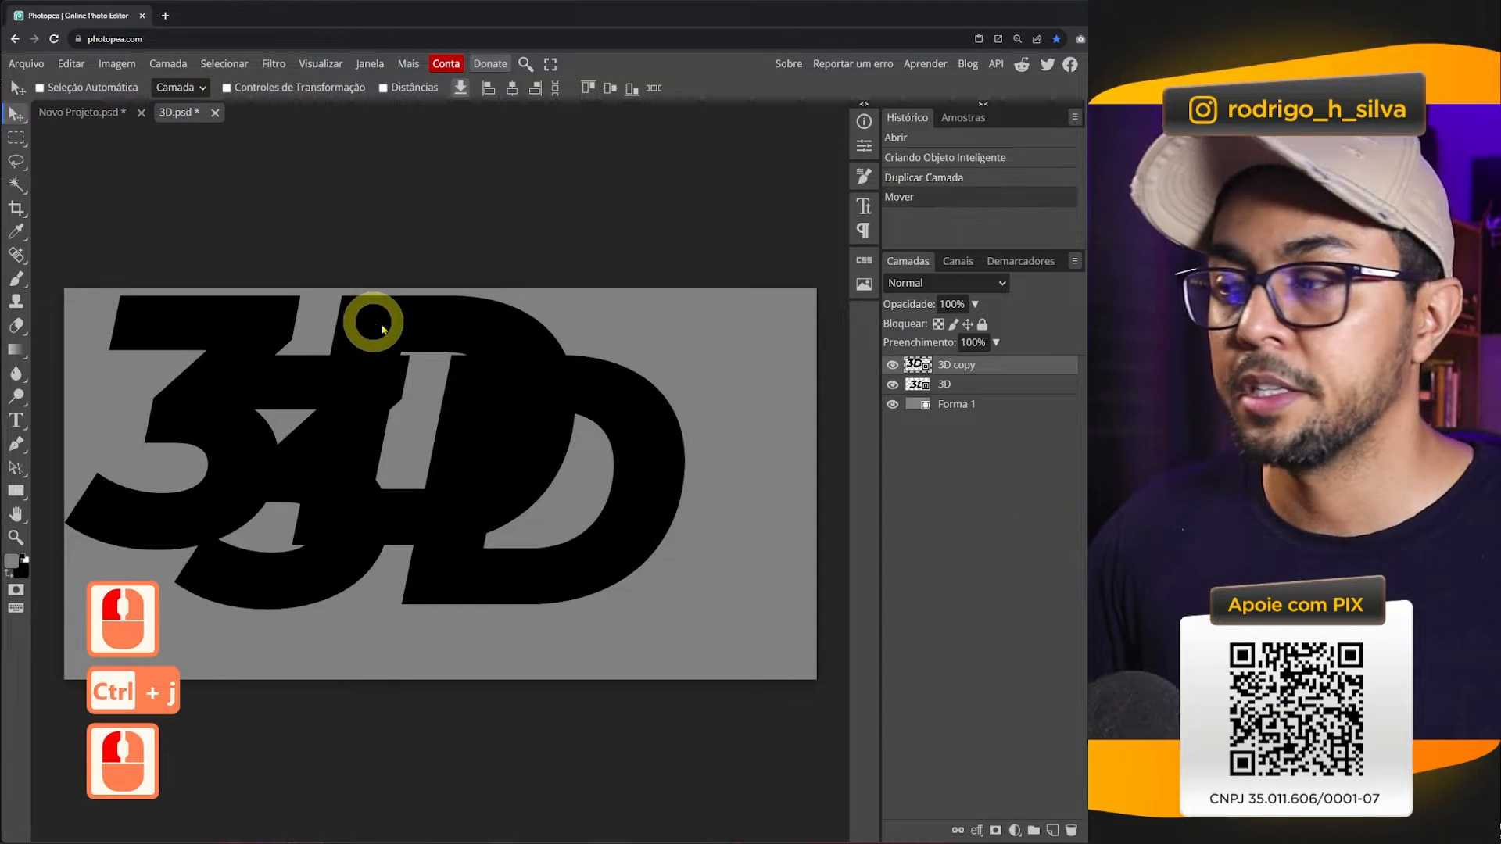
pyautogui.click(999, 394)
pyautogui.moveTo(647, 429); pyautogui.dragTo(720, 459)
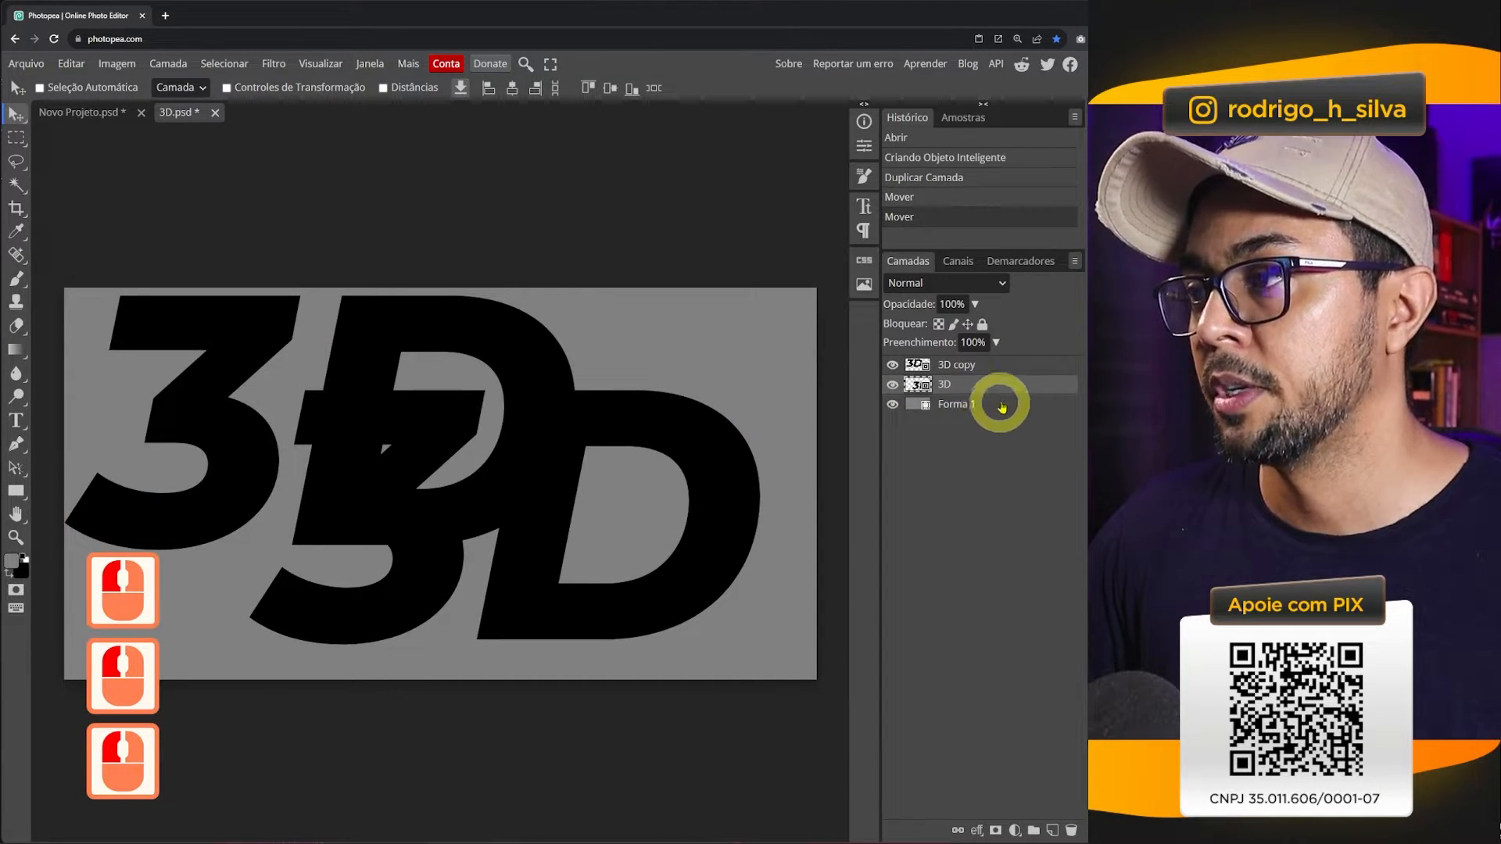
# - Hide the 3D copy layer and rename it COR
pyautogui.click(974, 369)
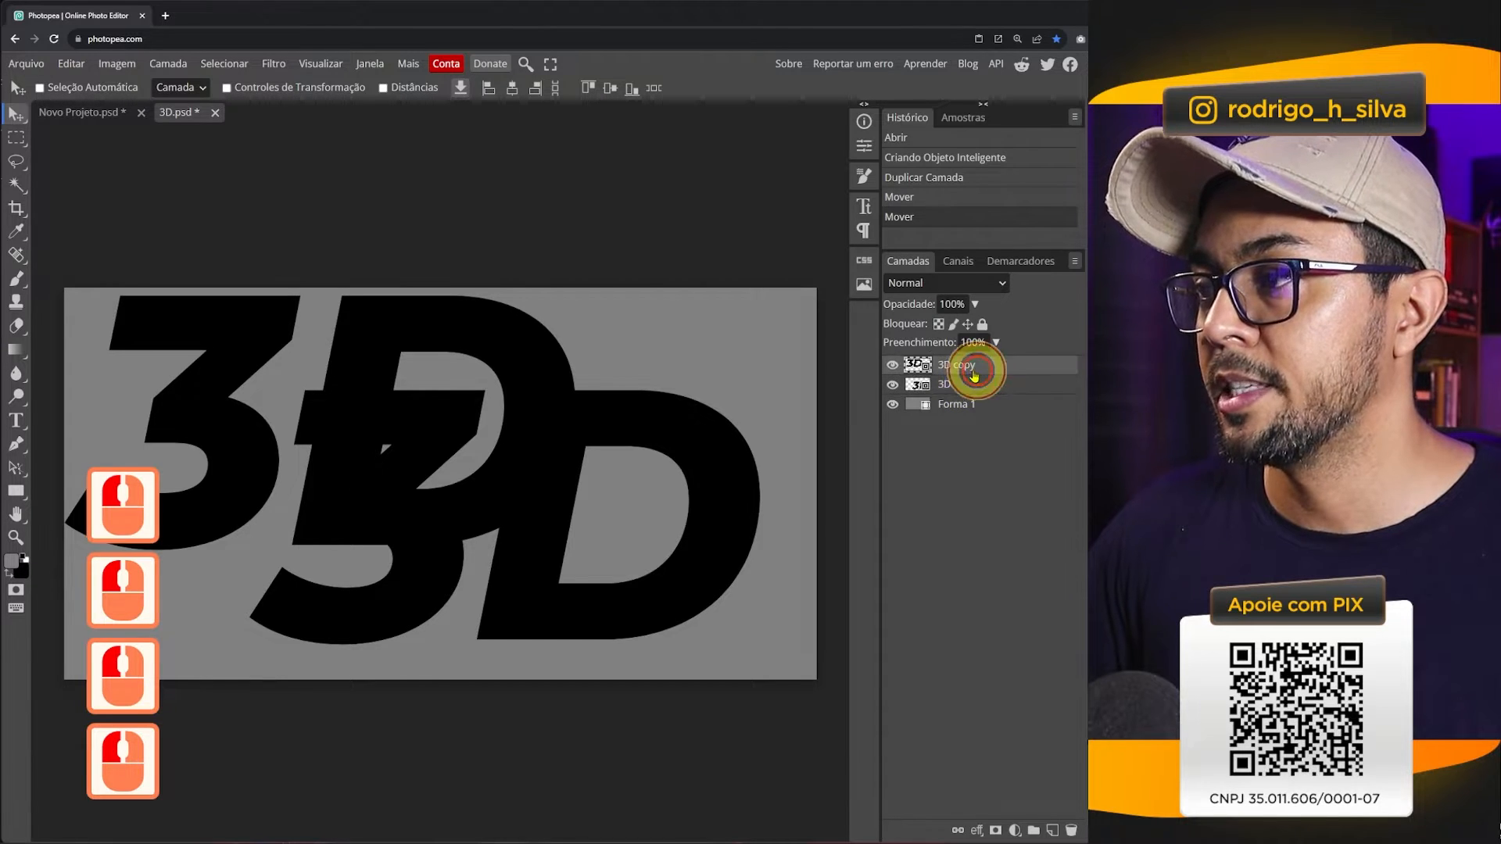
pyautogui.click(892, 365)
pyautogui.click(964, 368)
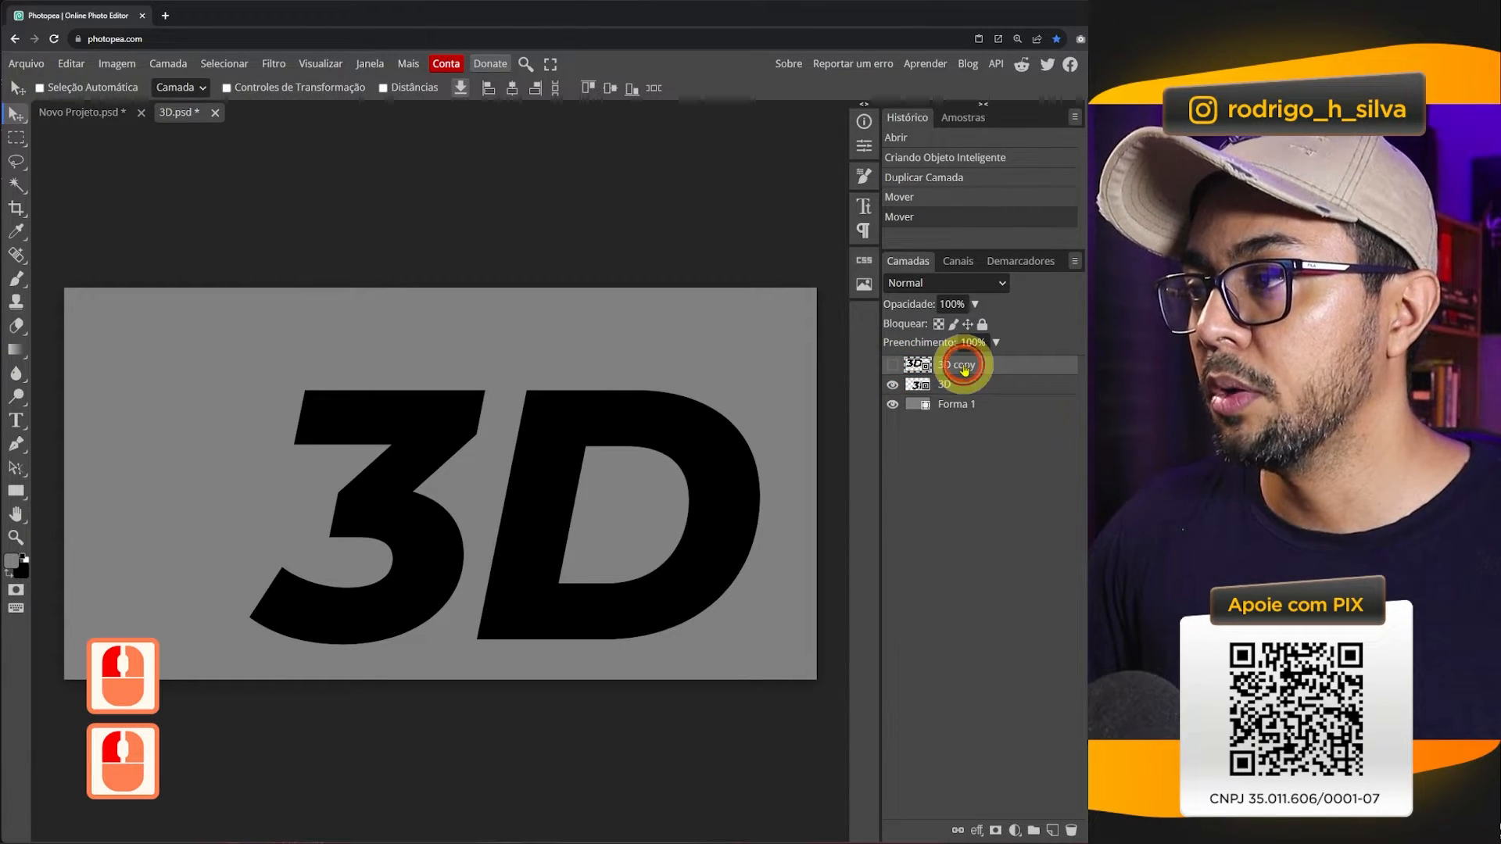
pyautogui.click(965, 367)
pyautogui.click(965, 367)
pyautogui.click(964, 367)
pyautogui.write('COR')
pyautogui.press('Return')
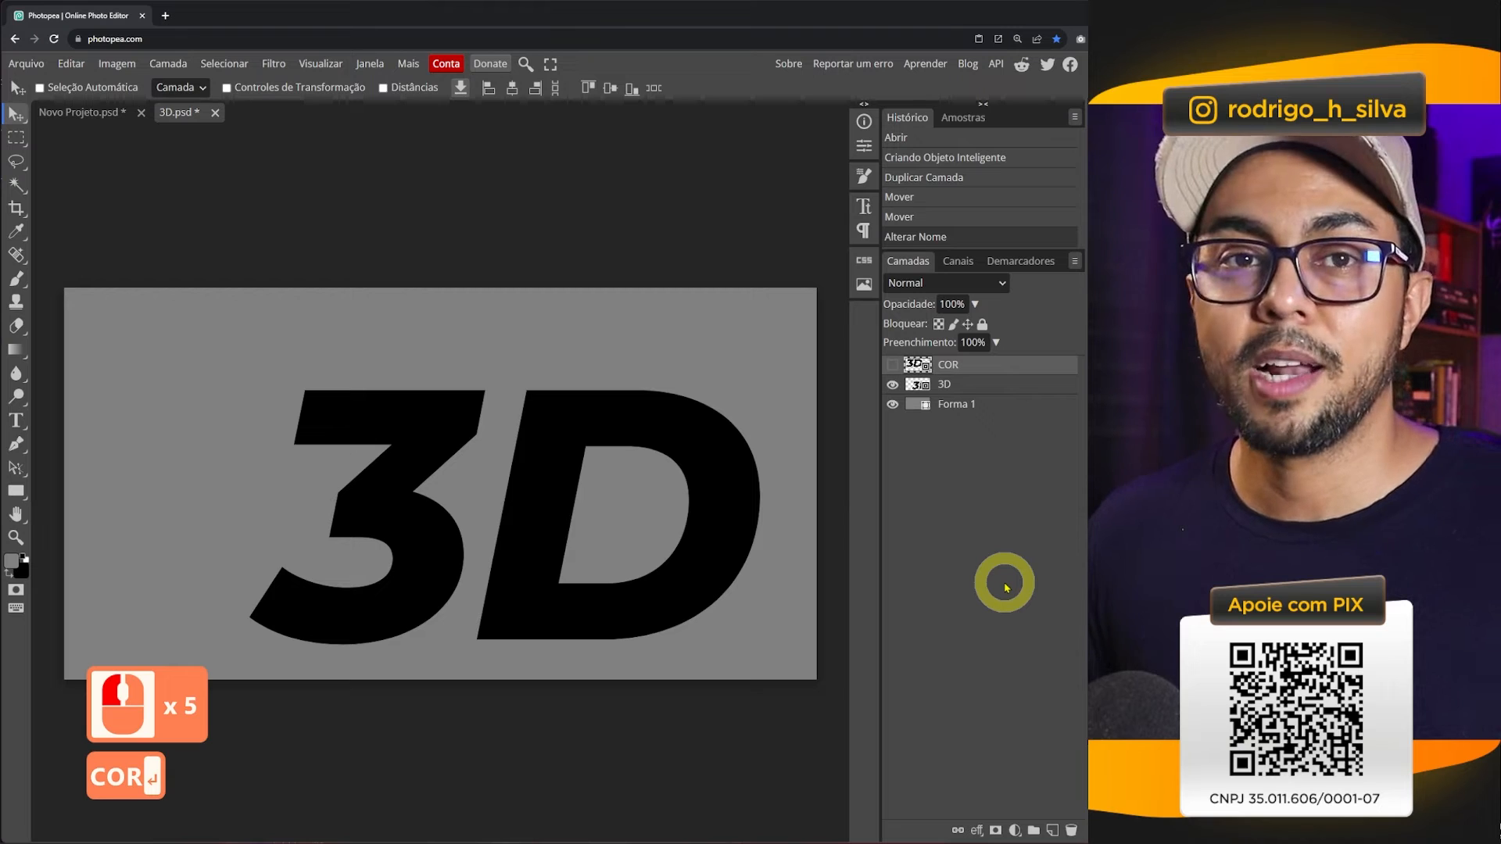
# - Rename the original 3D layer EXTRUSAO
pyautogui.doubleClick(944, 388)
pyautogui.write('EXTRUSAO')
pyautogui.click(948, 439)
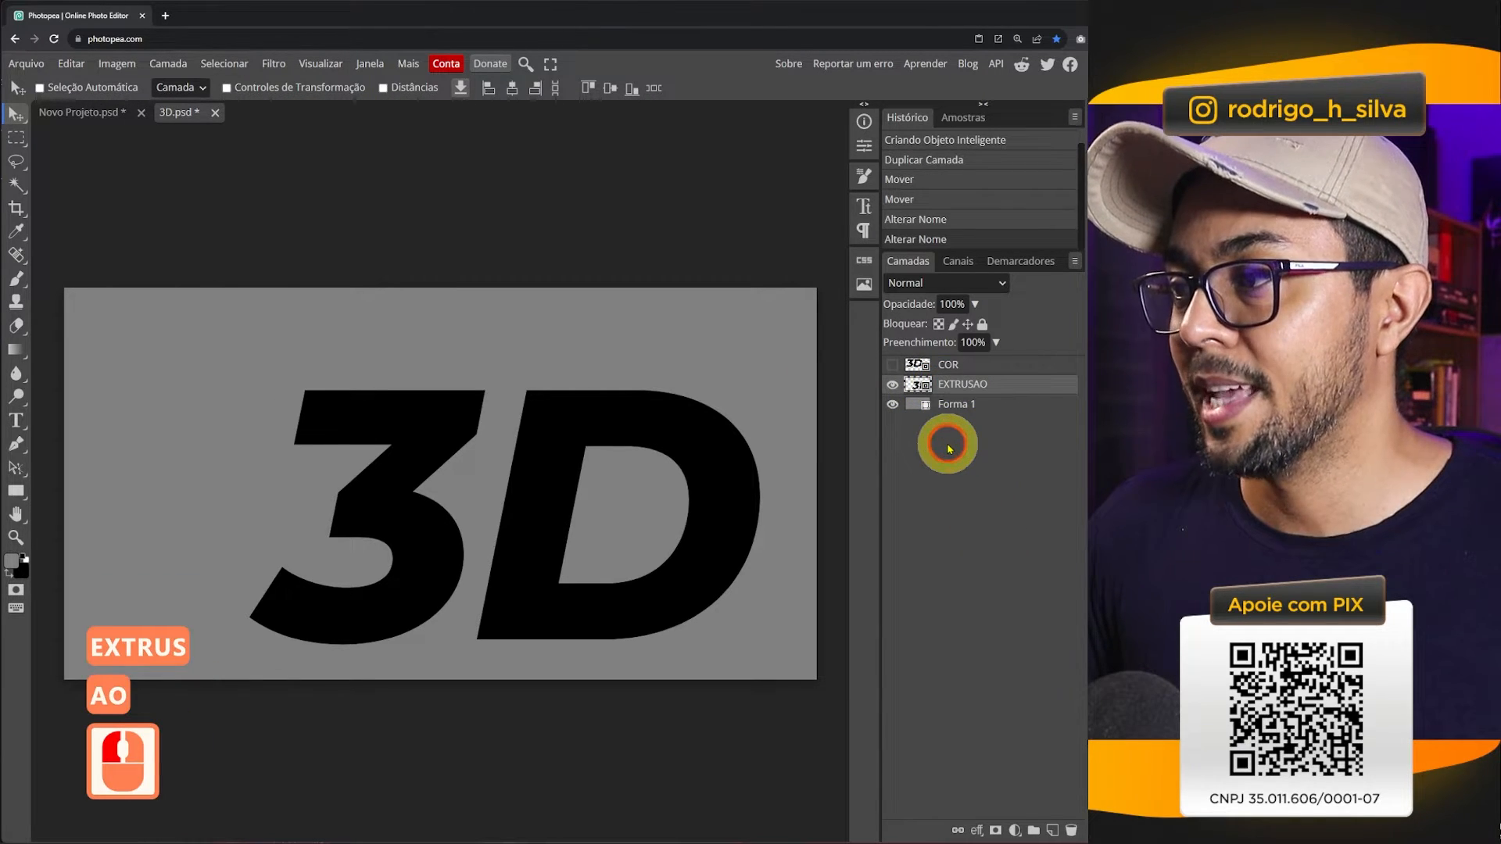
# - Group the EXTRUSAO layer into a folder and name the folder EXTRUSAO
pyautogui.click(1020, 395)
pyautogui.hotkey('ctrl', 'g')
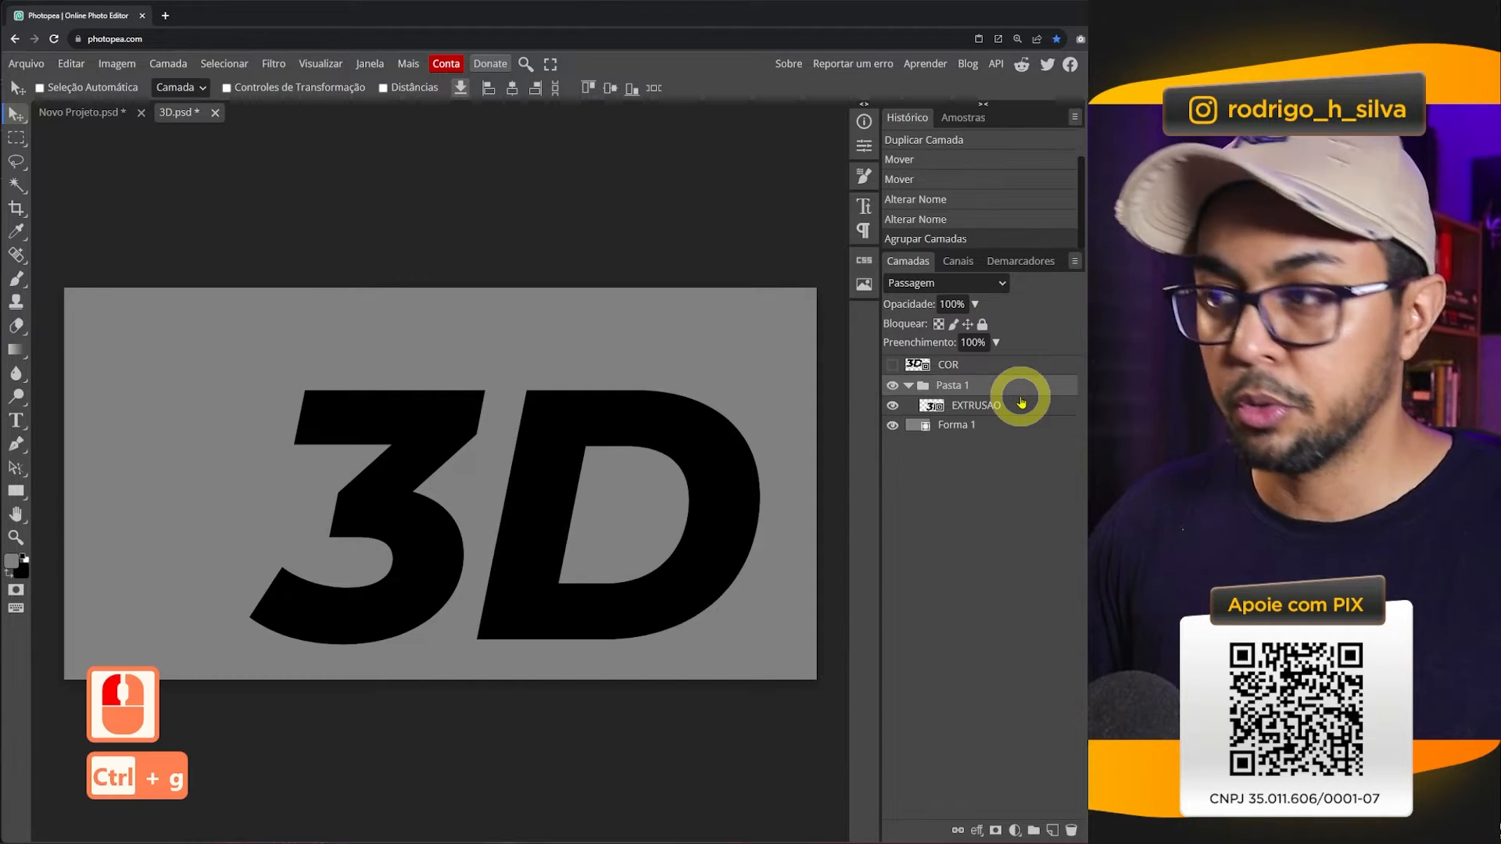
pyautogui.doubleClick(955, 390)
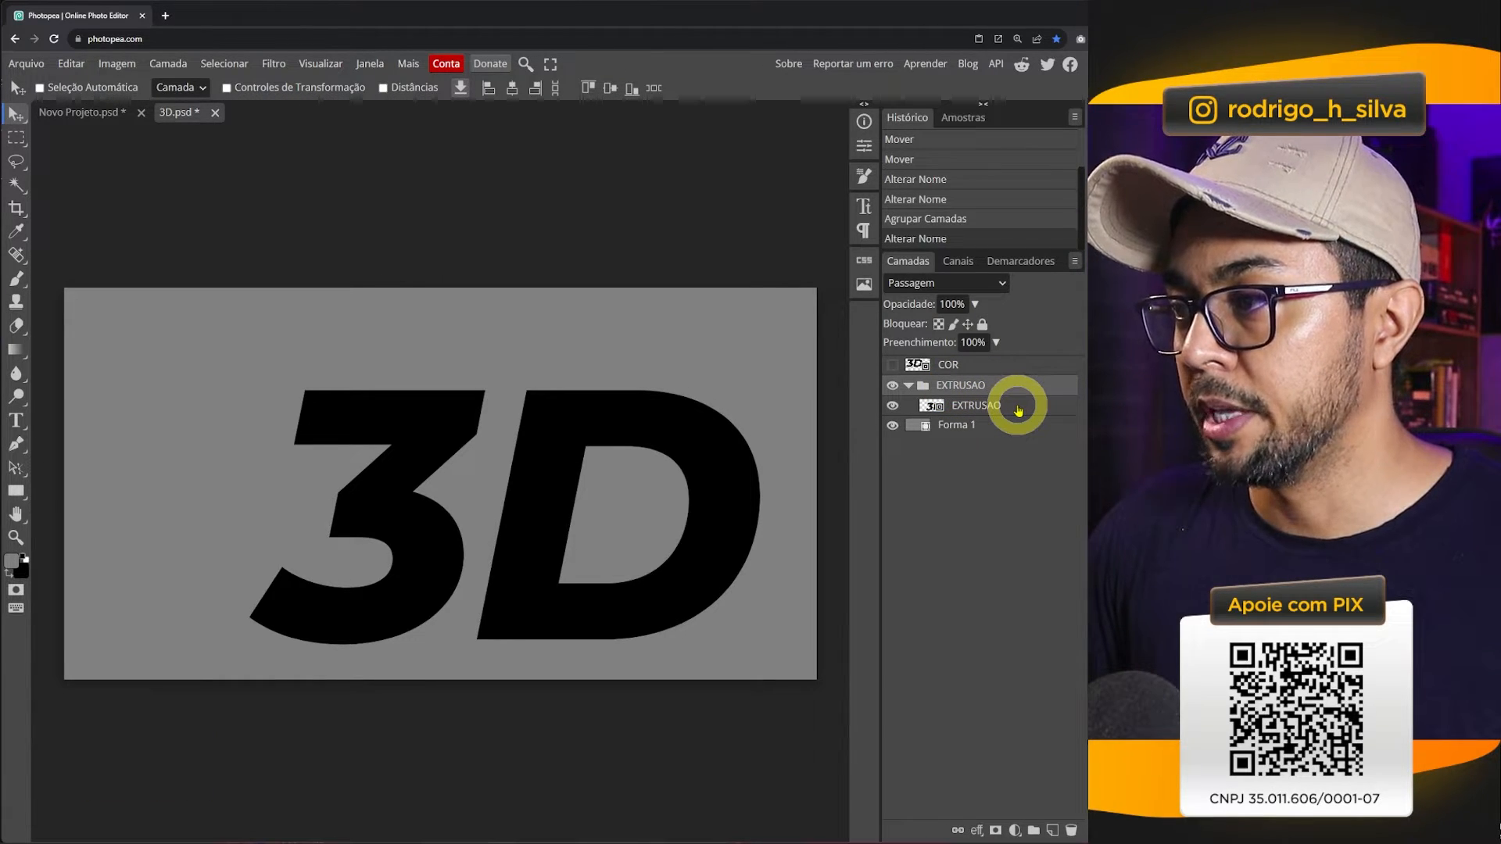
pyautogui.click(1018, 410)
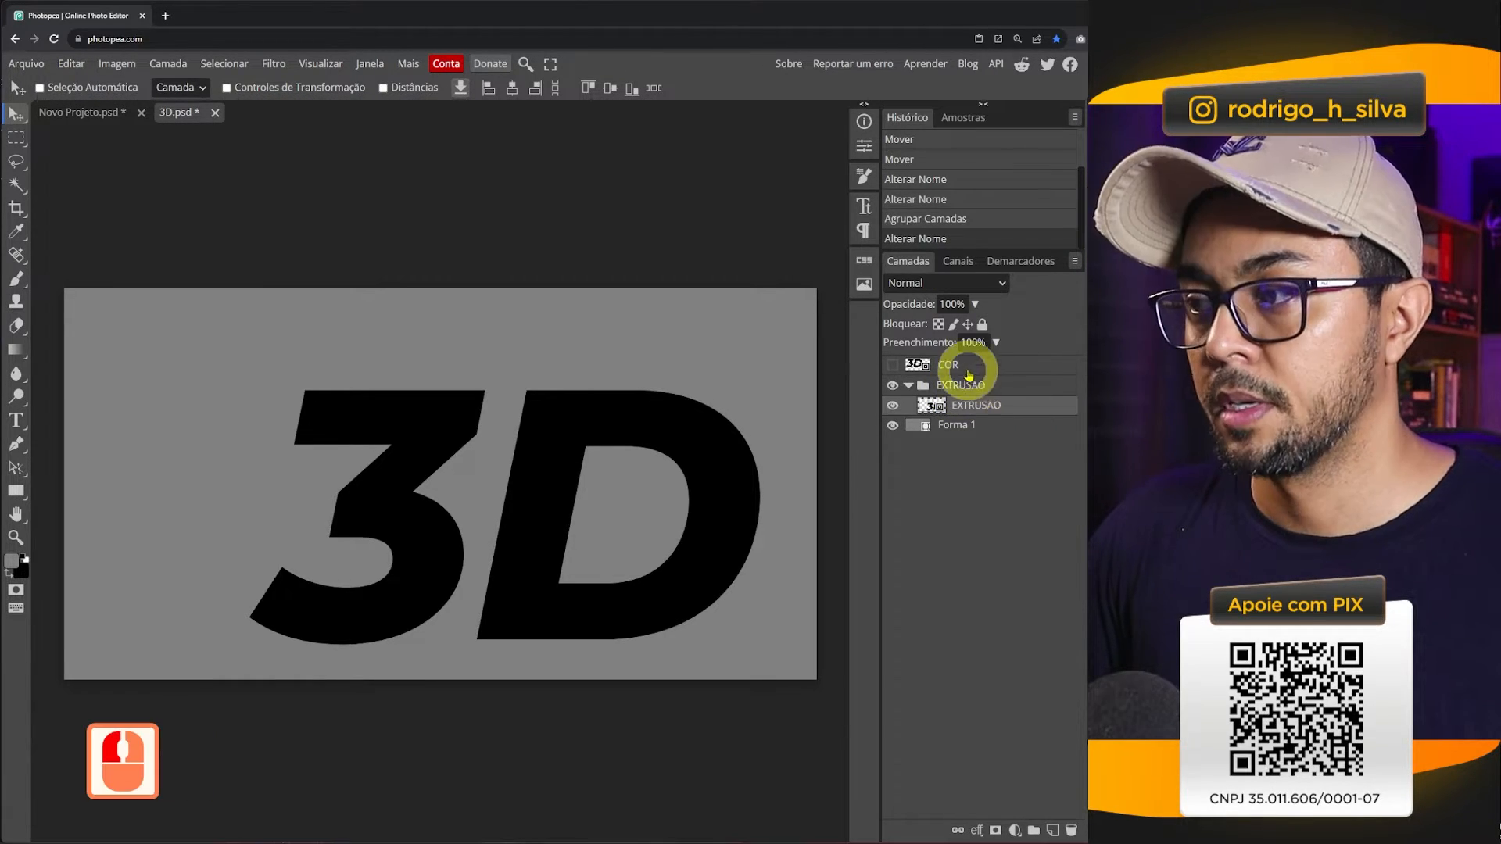
pyautogui.doubleClick(1027, 409)
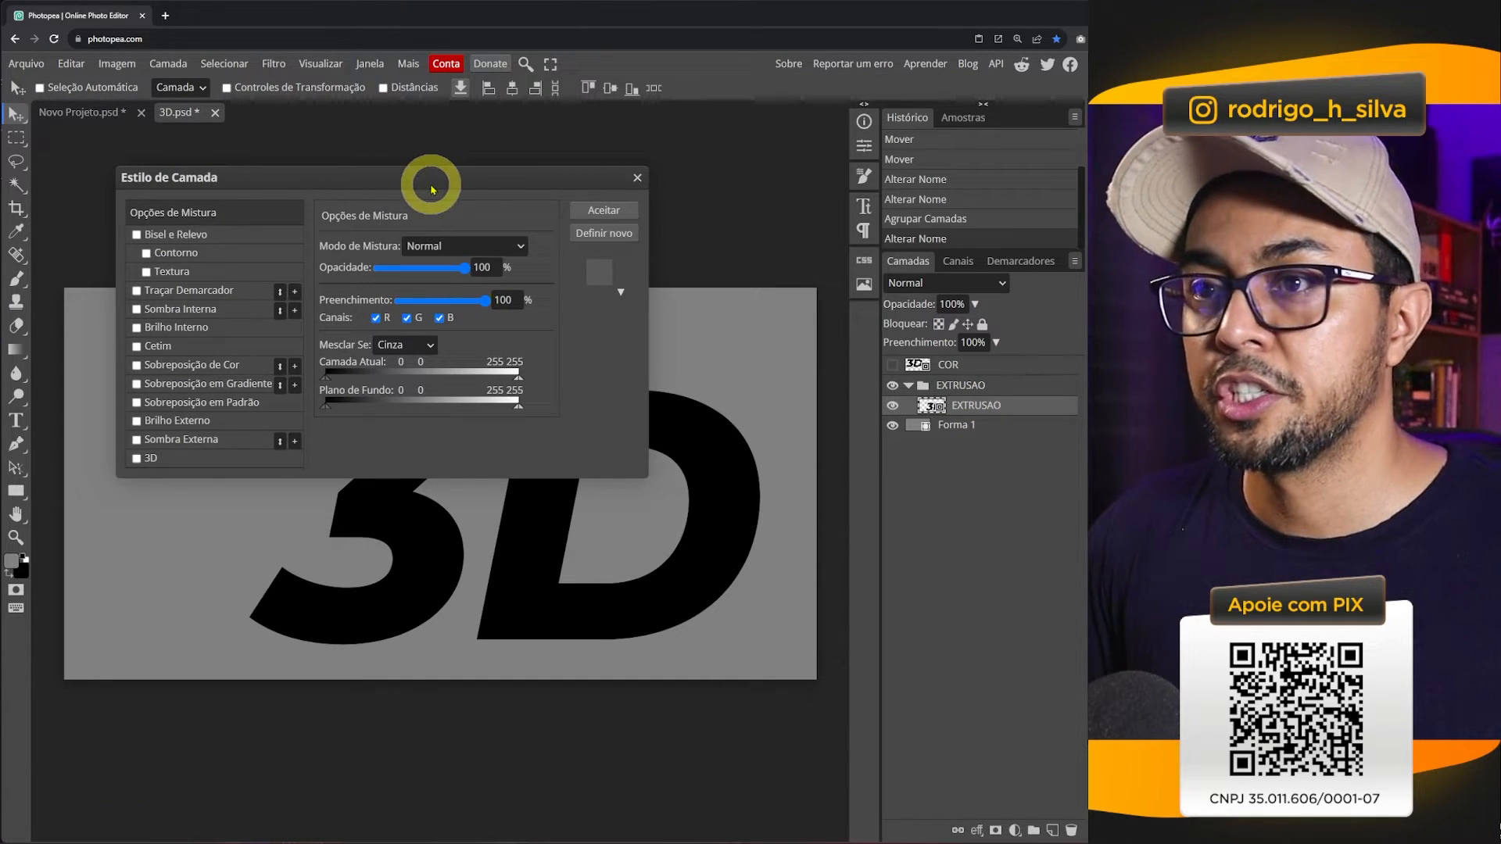
pyautogui.click(638, 179)
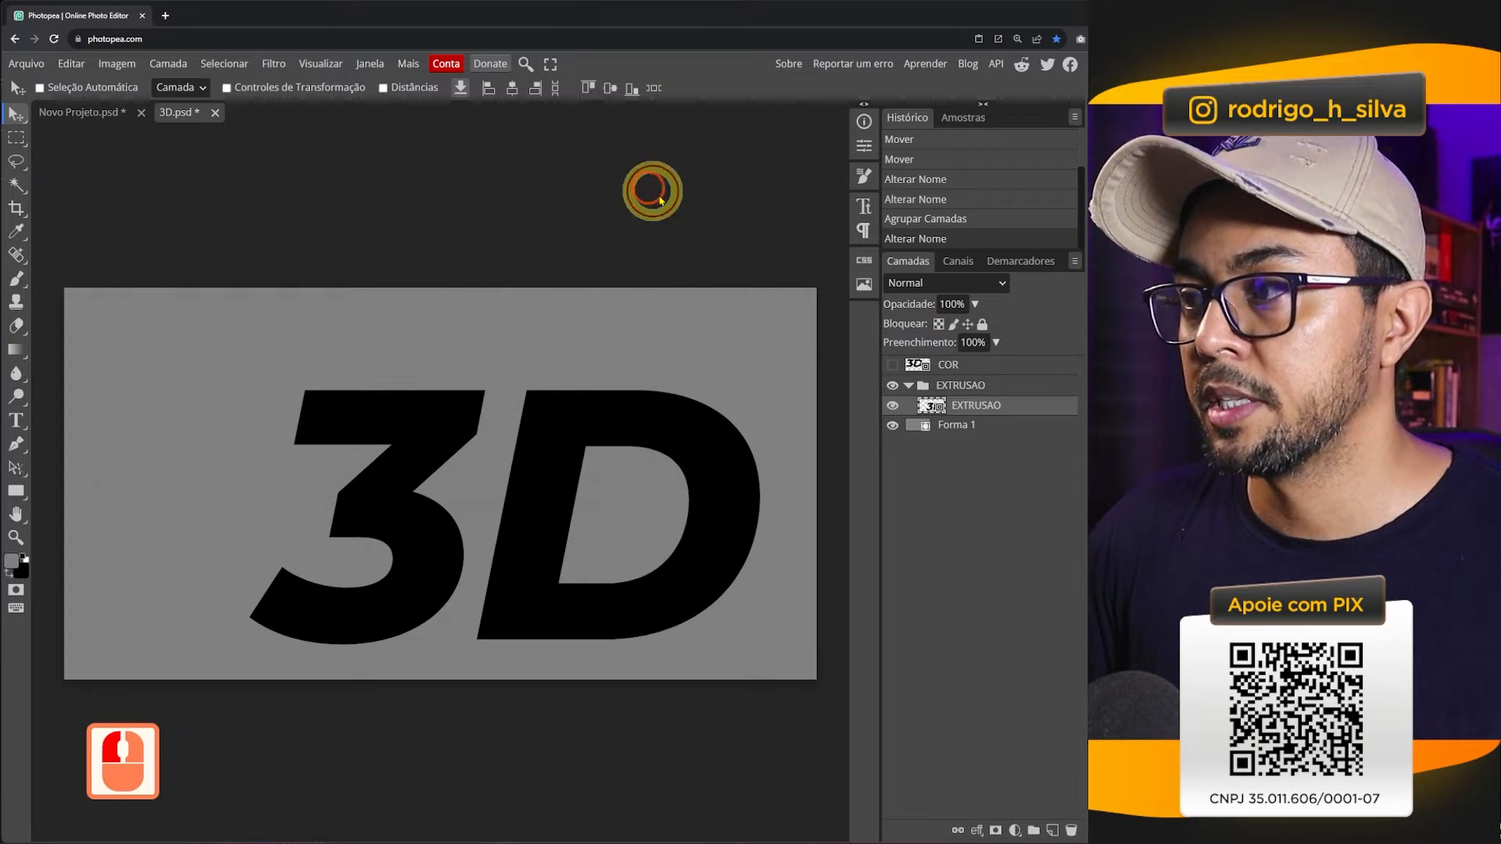
# - Add a Color Overlay (Sobreposição de Cor) in dark red to the EXTRUSAO layer inside the folder
pyautogui.rightClick(1016, 411)
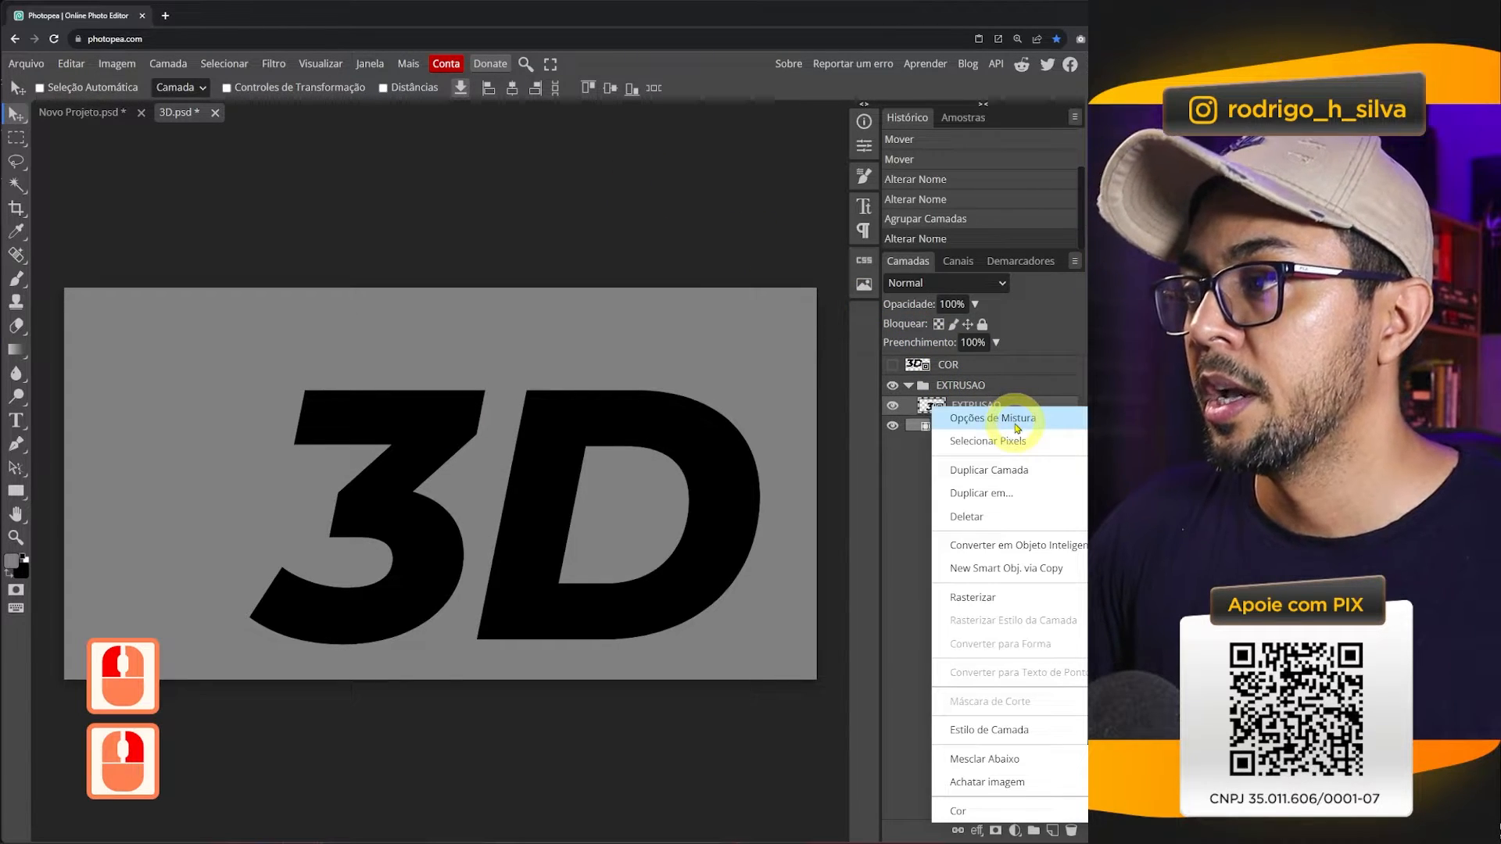
pyautogui.click(1017, 419)
pyautogui.moveTo(477, 172); pyautogui.dragTo(399, 113)
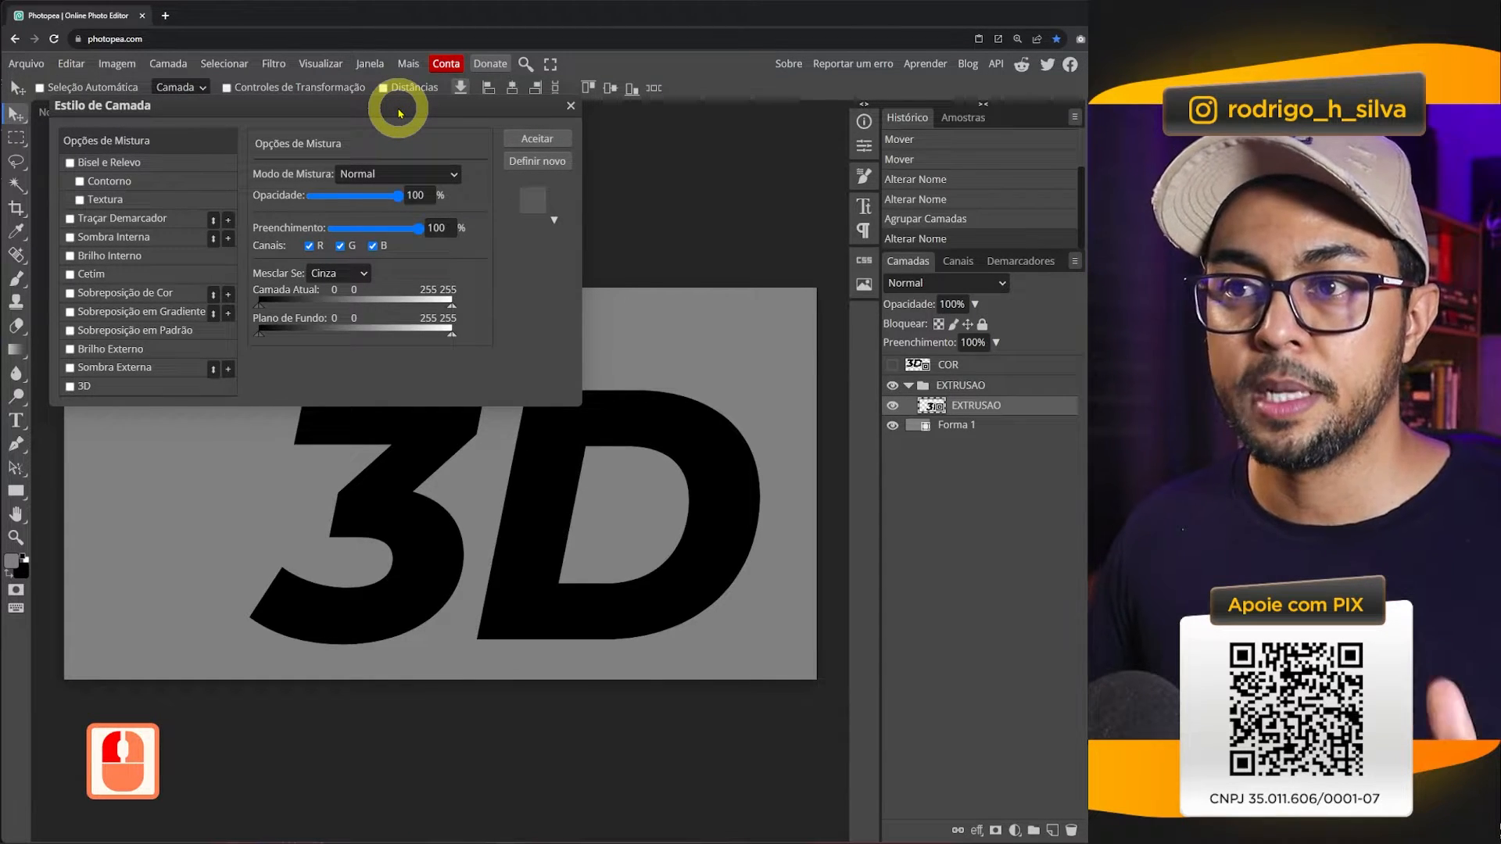
pyautogui.click(139, 294)
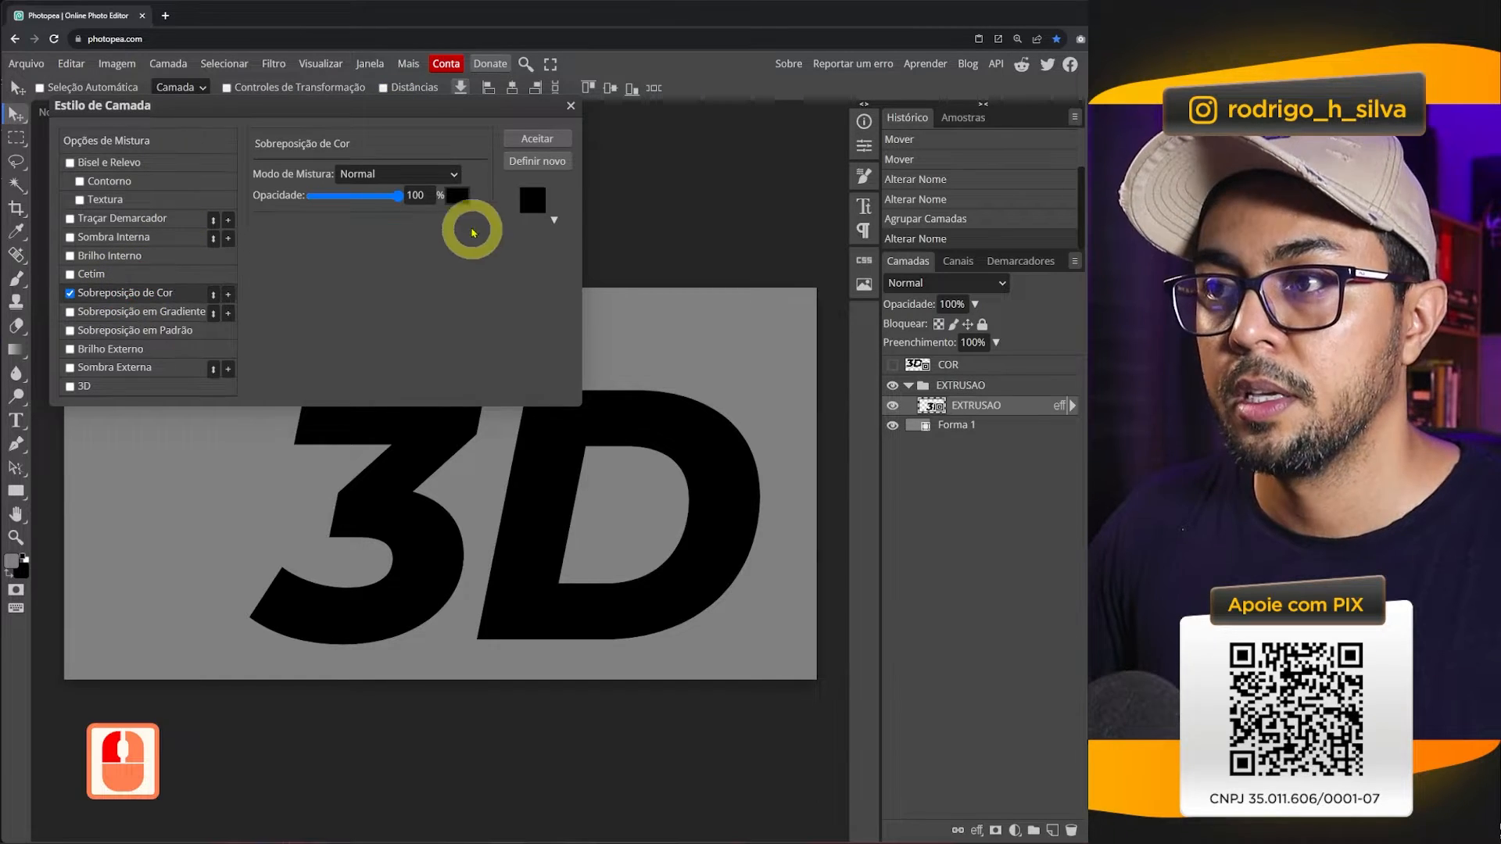
pyautogui.click(458, 195)
pyautogui.click(386, 417)
pyautogui.moveTo(386, 419); pyautogui.dragTo(412, 414)
pyautogui.click(554, 324)
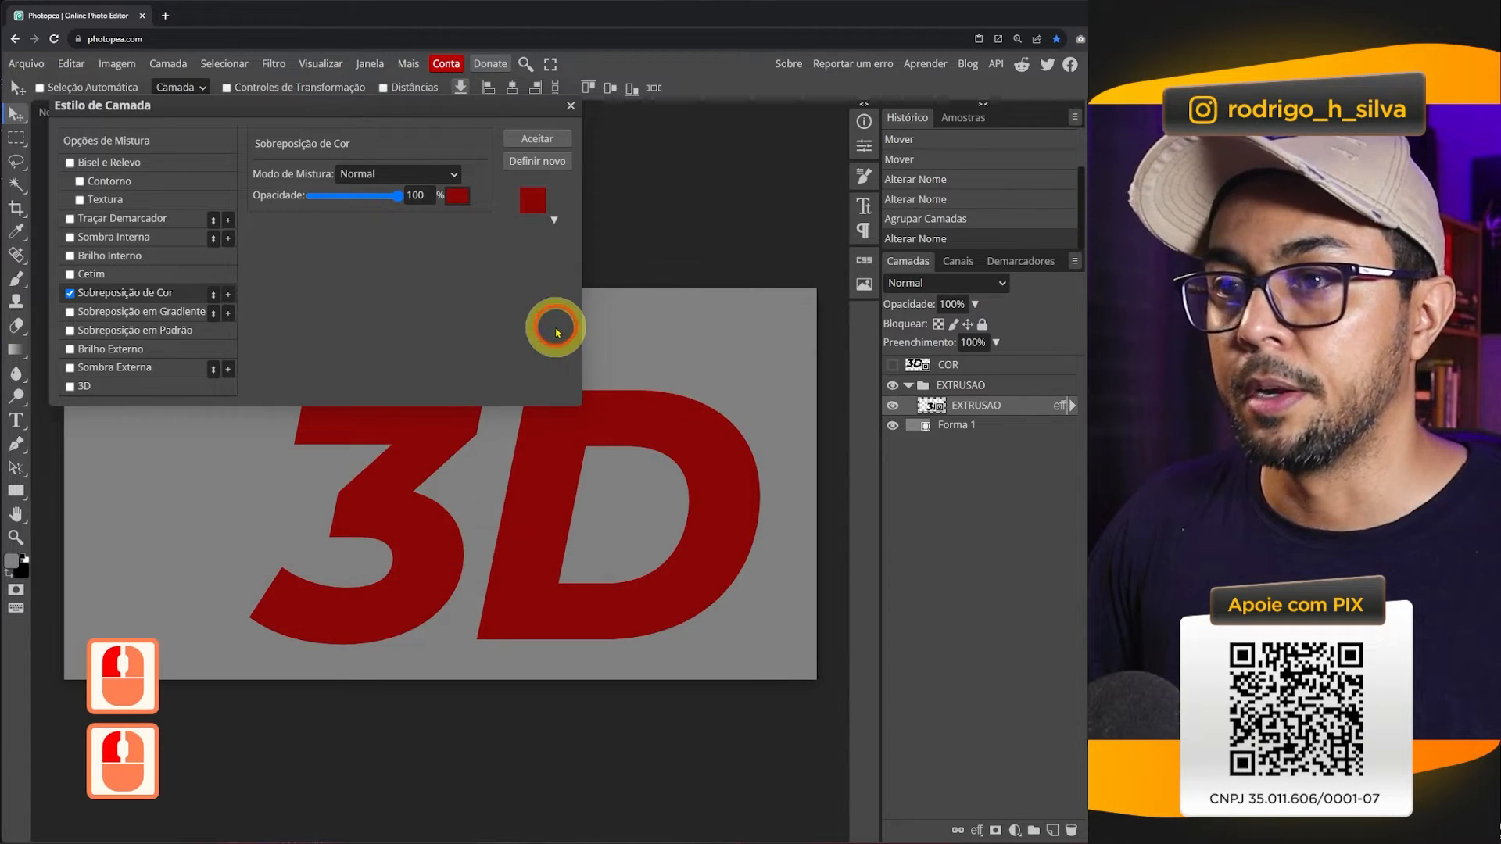
# - Add Bevel and Emboss (Bisel e Relevo) with 500% depth, highlight colour ffec65 and 49% shadow opacity, and apply the layer style
pyautogui.click(123, 168)
pyautogui.moveTo(284, 194); pyautogui.dragTo(319, 201)
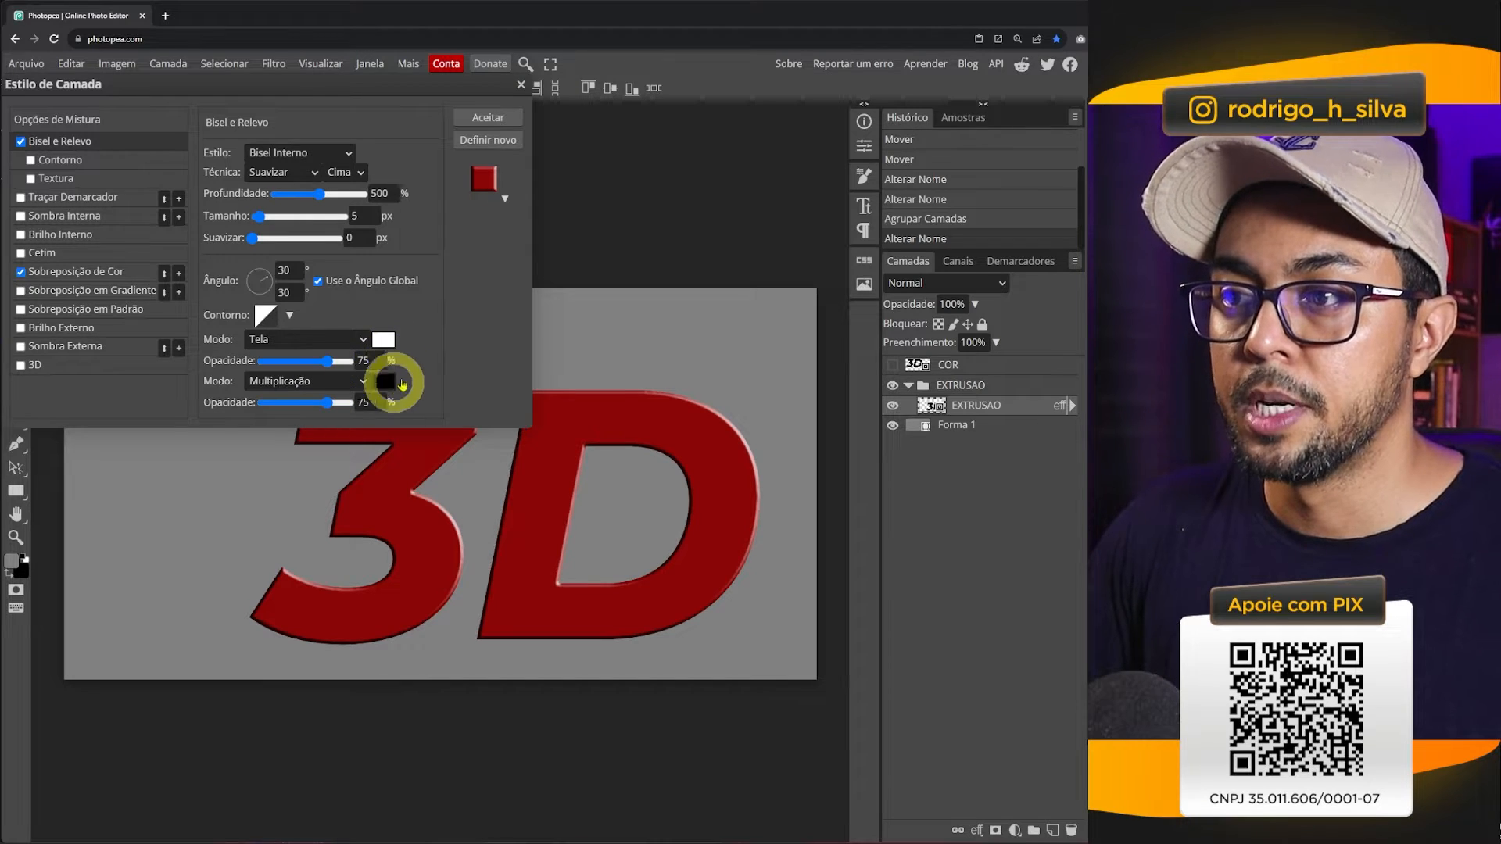
pyautogui.click(383, 340)
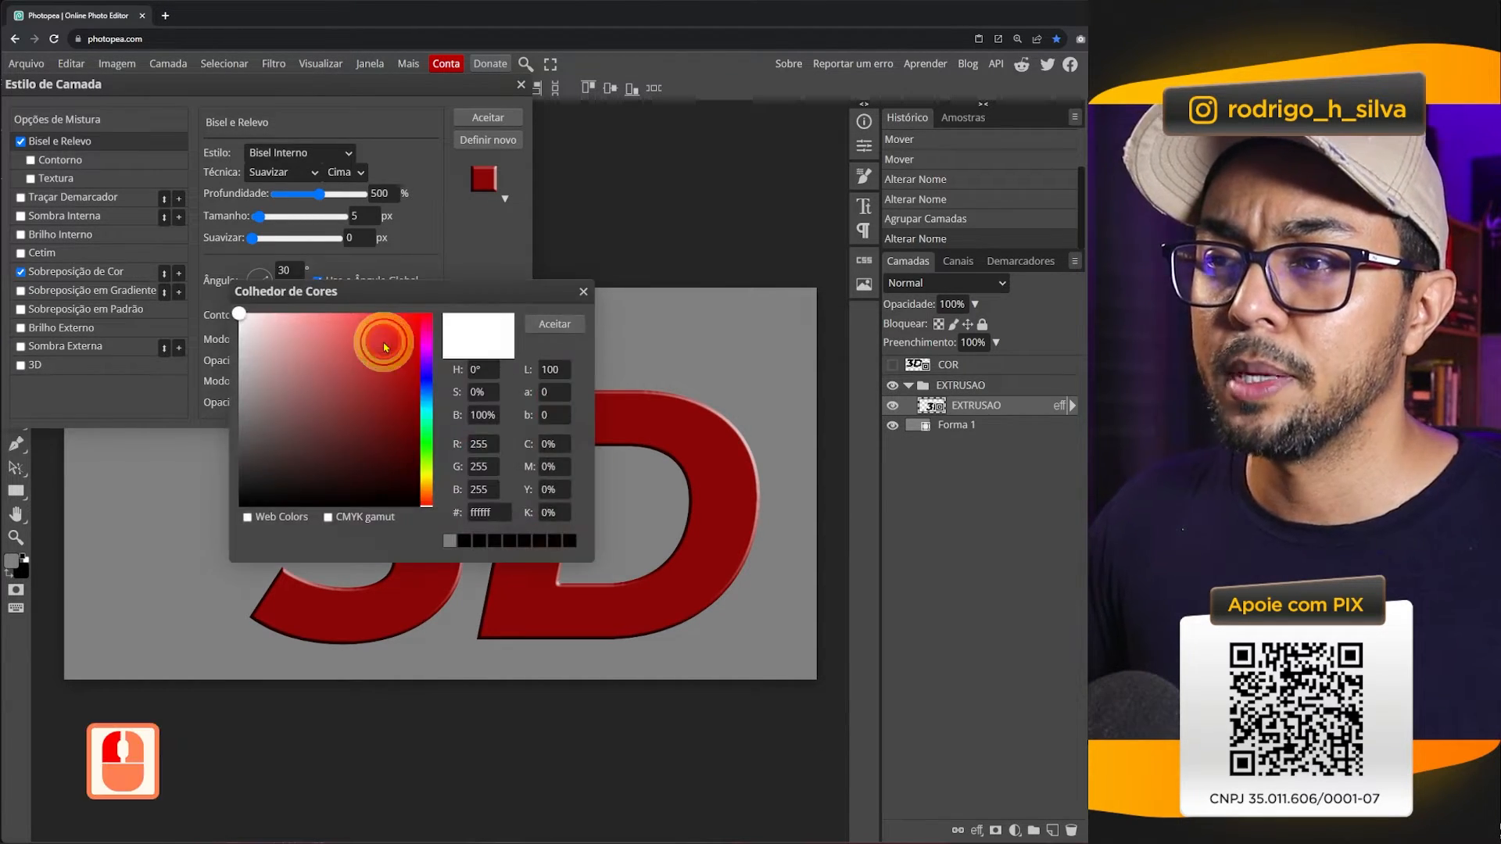
pyautogui.click(428, 482)
pyautogui.moveTo(311, 317); pyautogui.dragTo(348, 313)
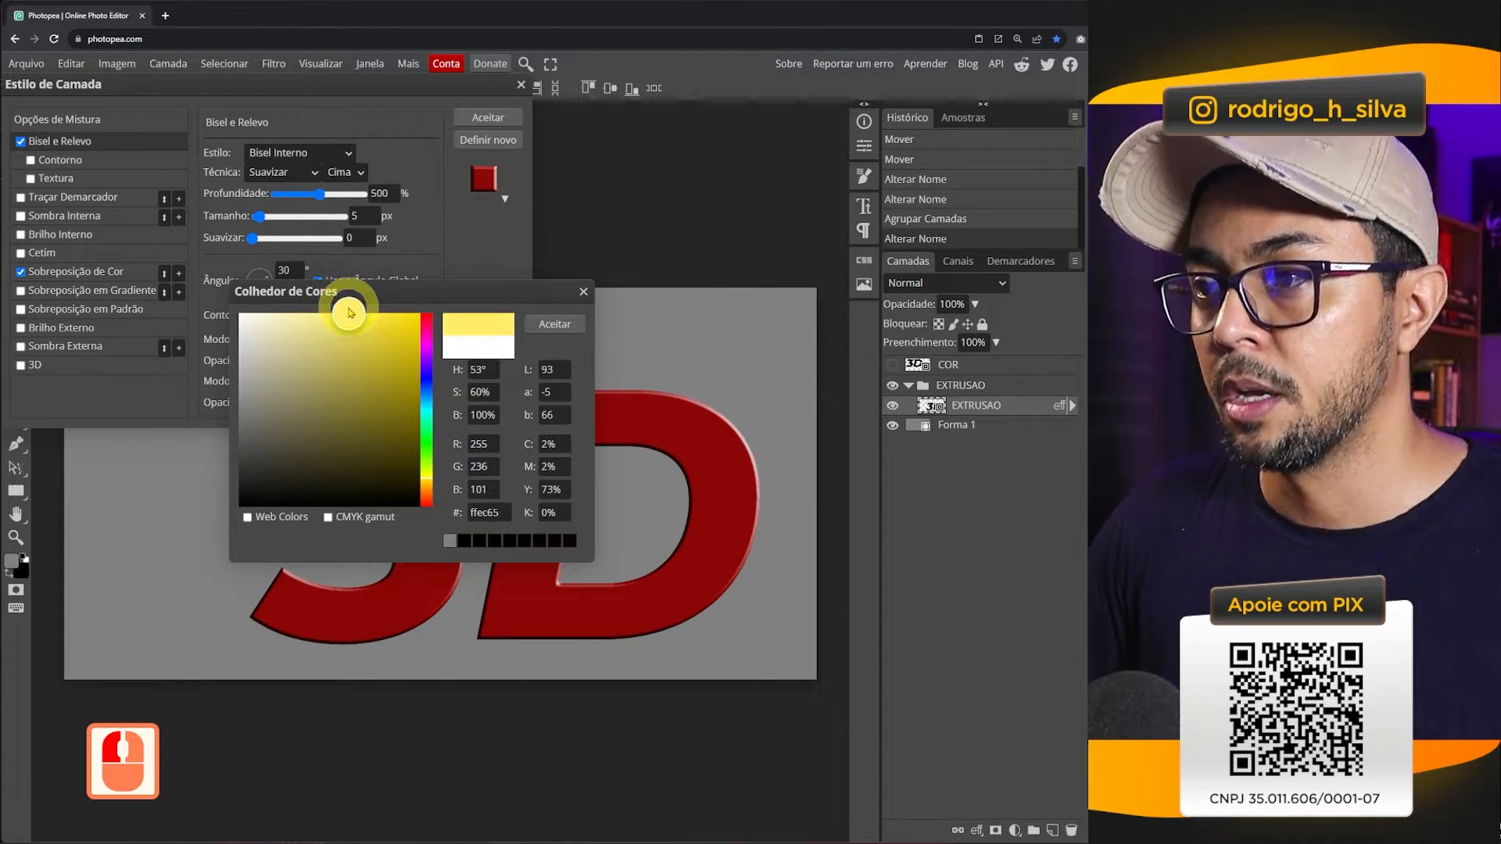
pyautogui.click(549, 327)
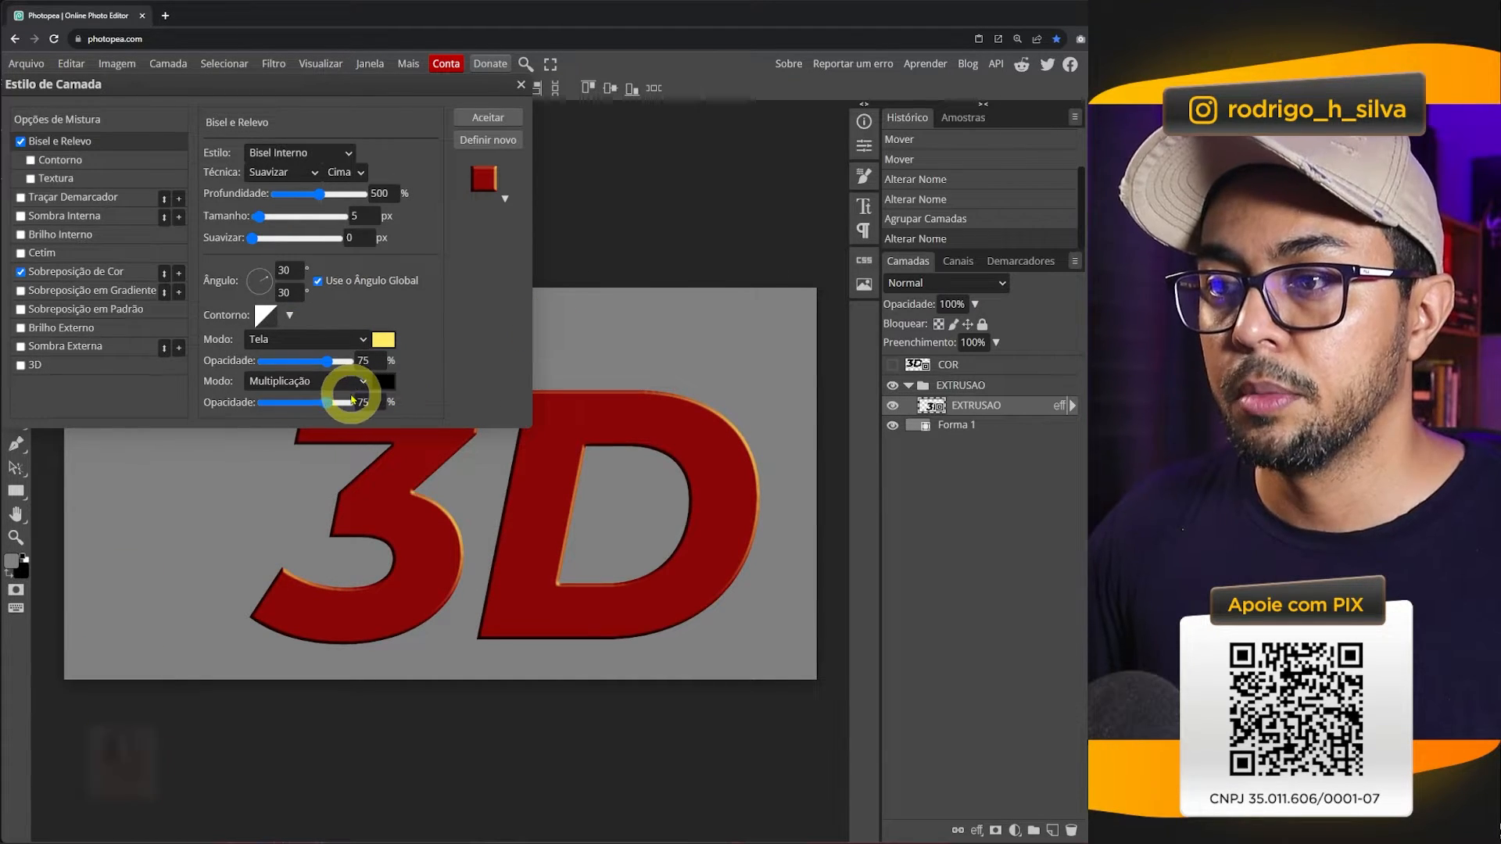
pyautogui.moveTo(325, 410); pyautogui.dragTo(307, 409)
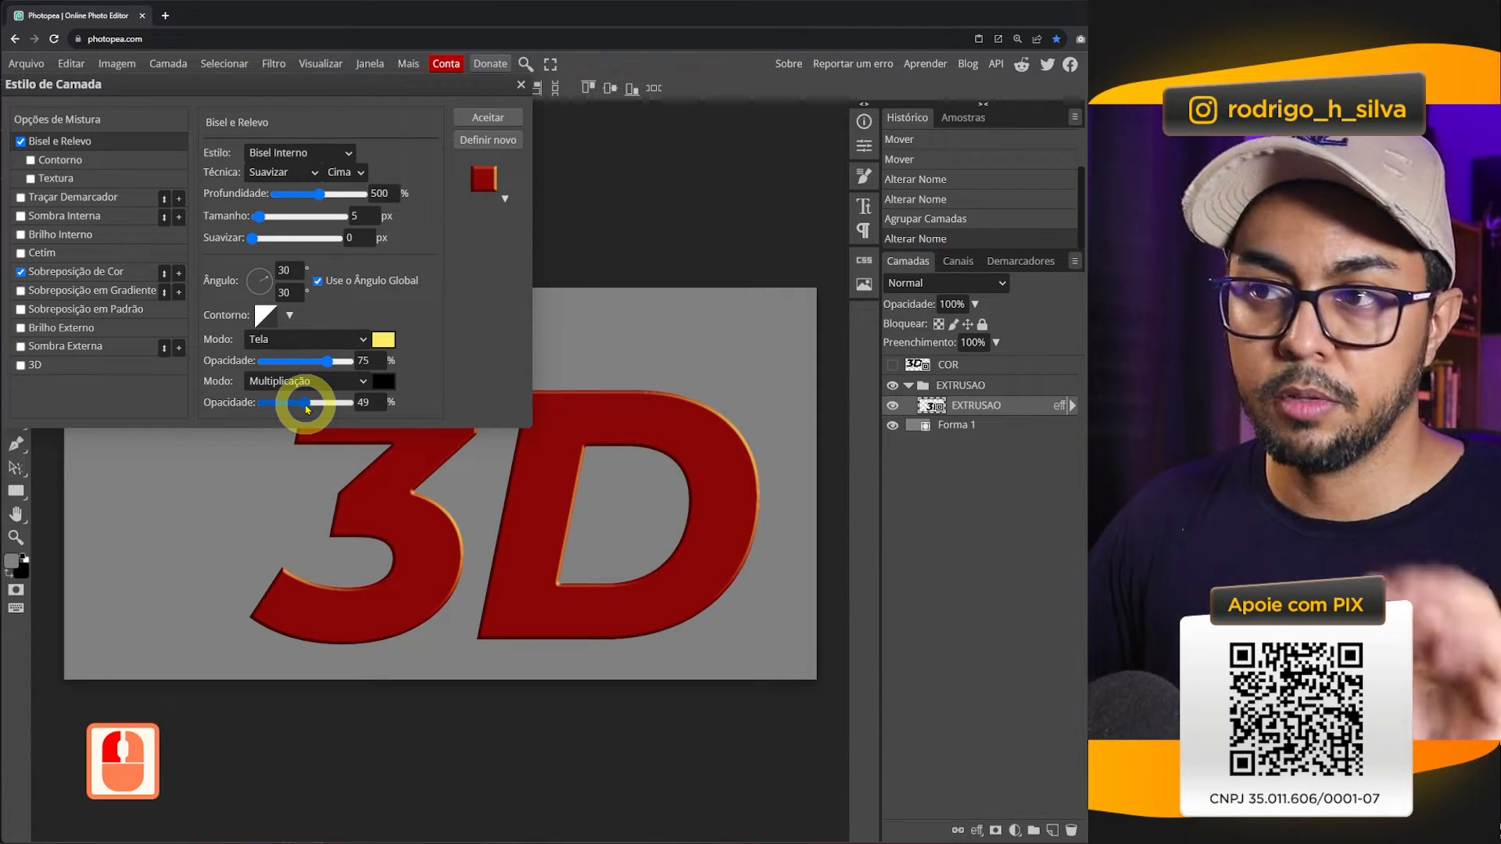
pyautogui.click(518, 121)
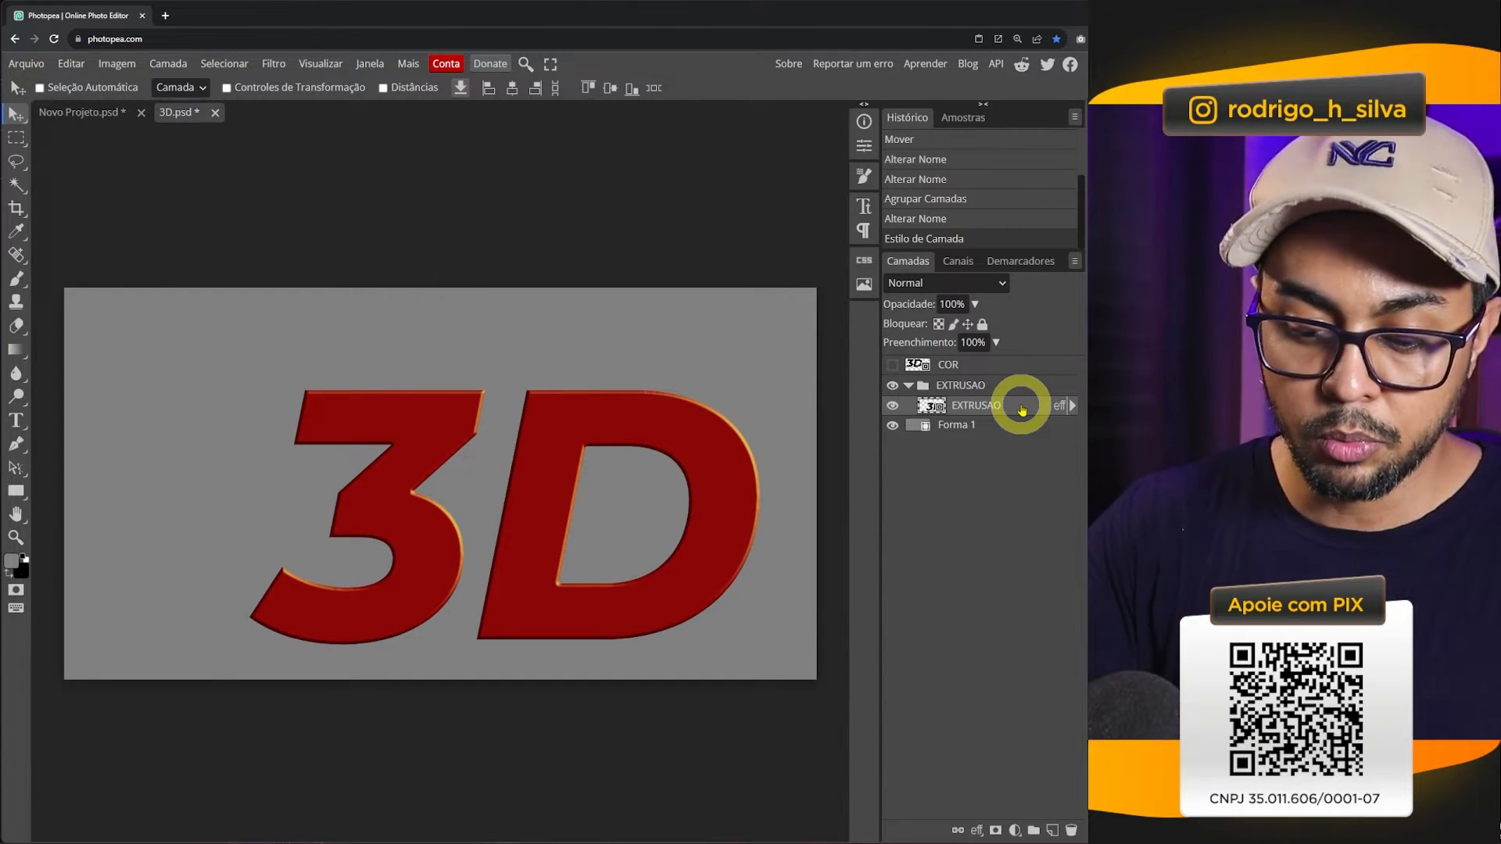
# - Duplicate the styled EXTRUSAO layer and nudge the copy slightly up and left
pyautogui.hotkey('ctrl', 'j')
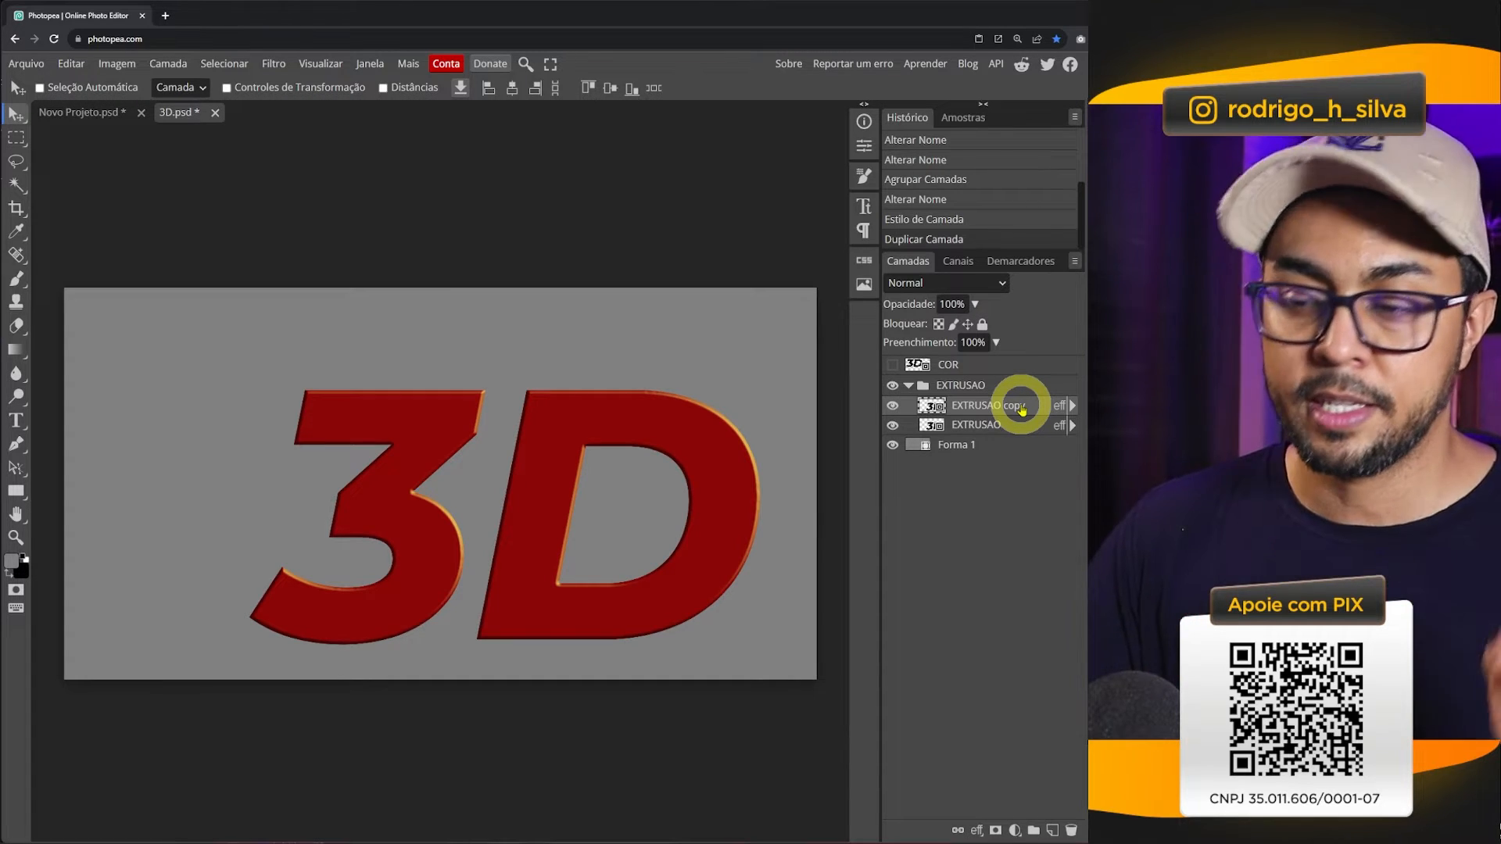
pyautogui.press('Up')
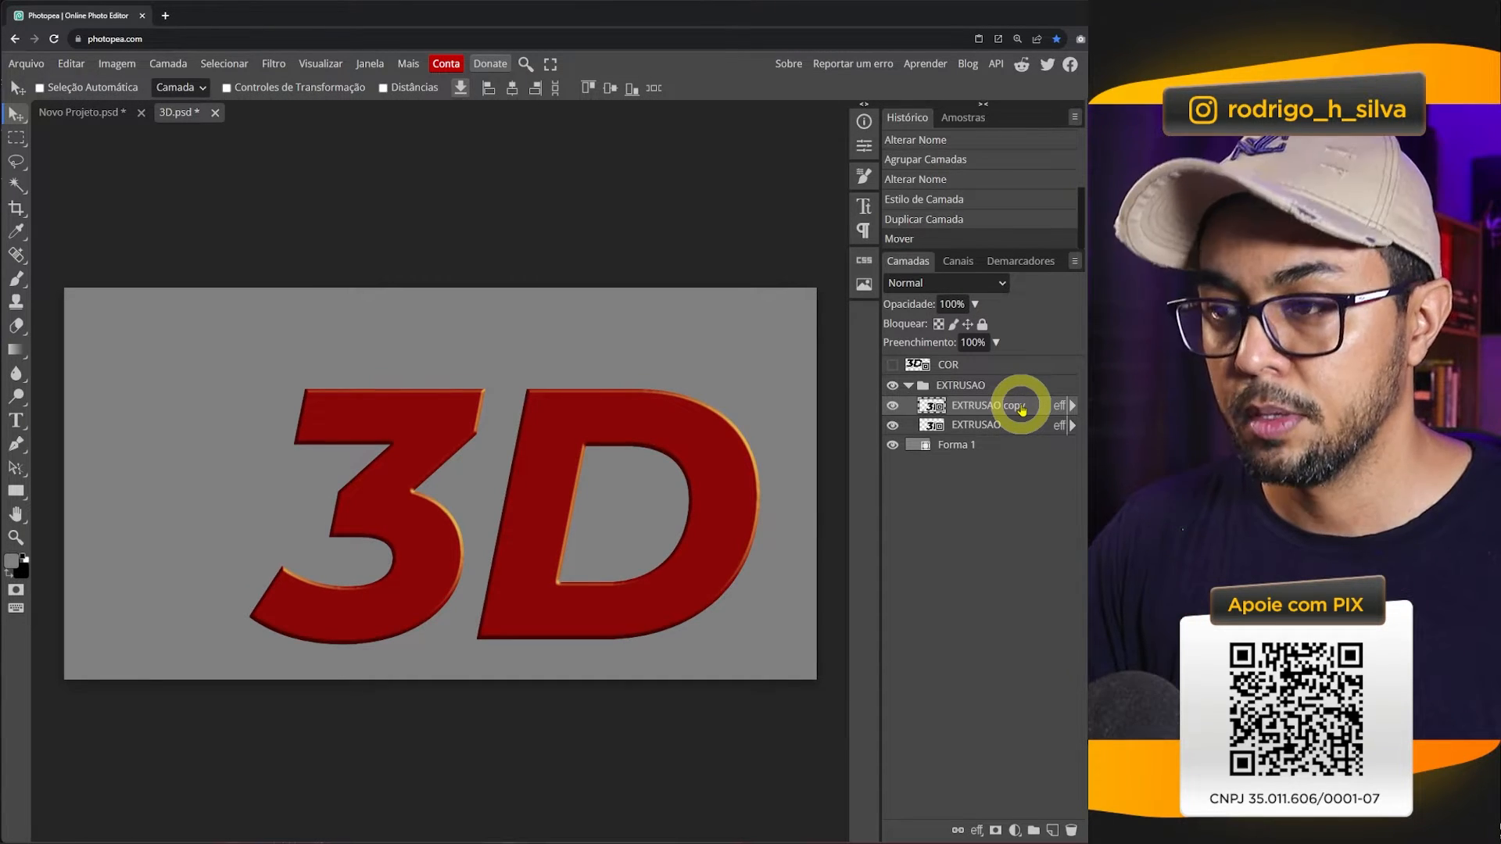
pyautogui.press('Left')
pyautogui.press('Left')
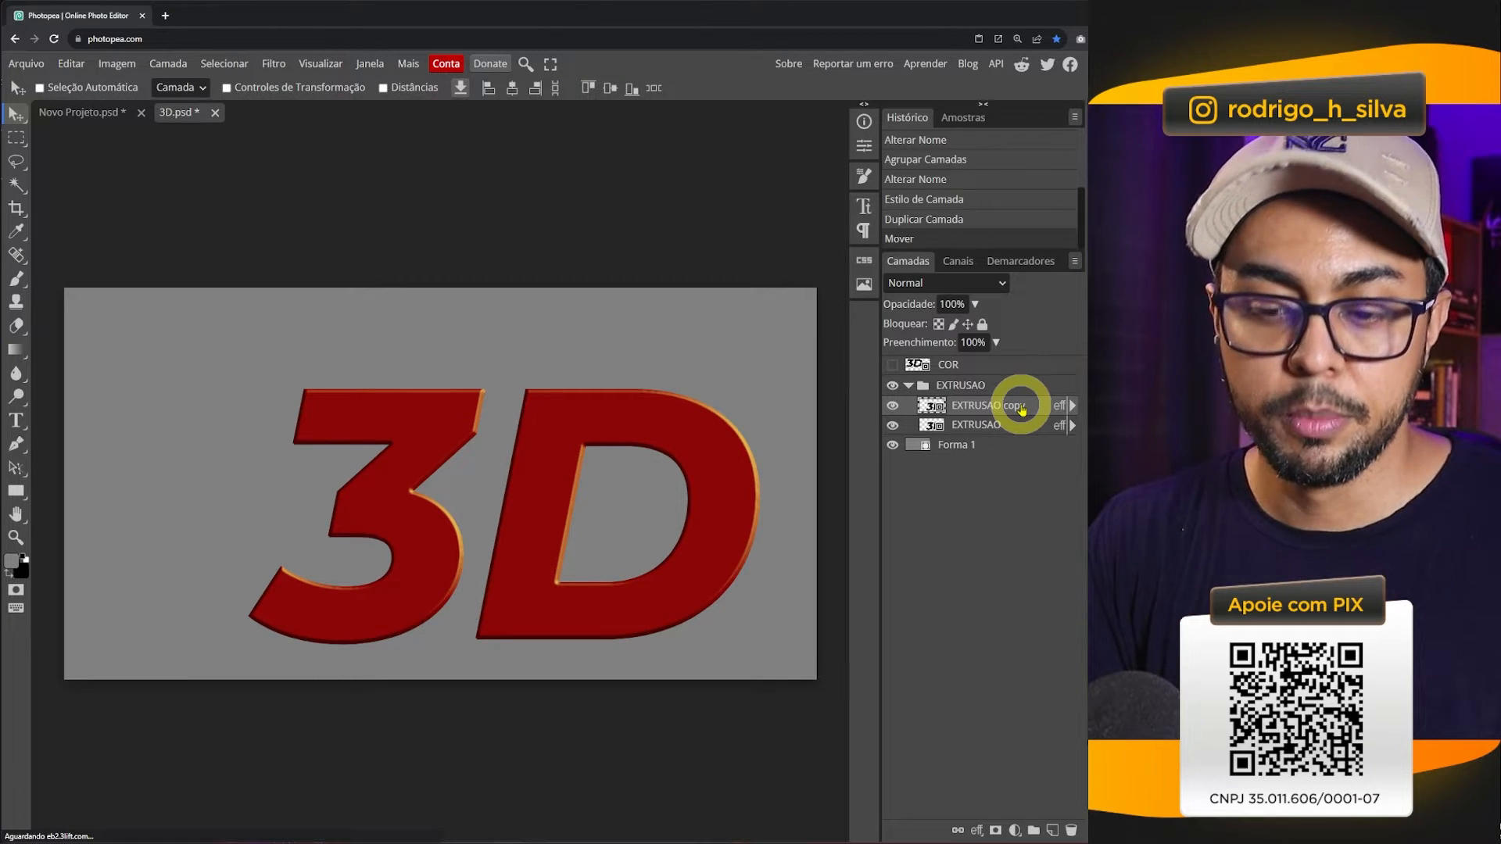
# - Build up the extrusion with eleven more duplicates, each made from the newest copy and nudged two steps up and two steps left
pyautogui.hotkey('ctrl', 'j')
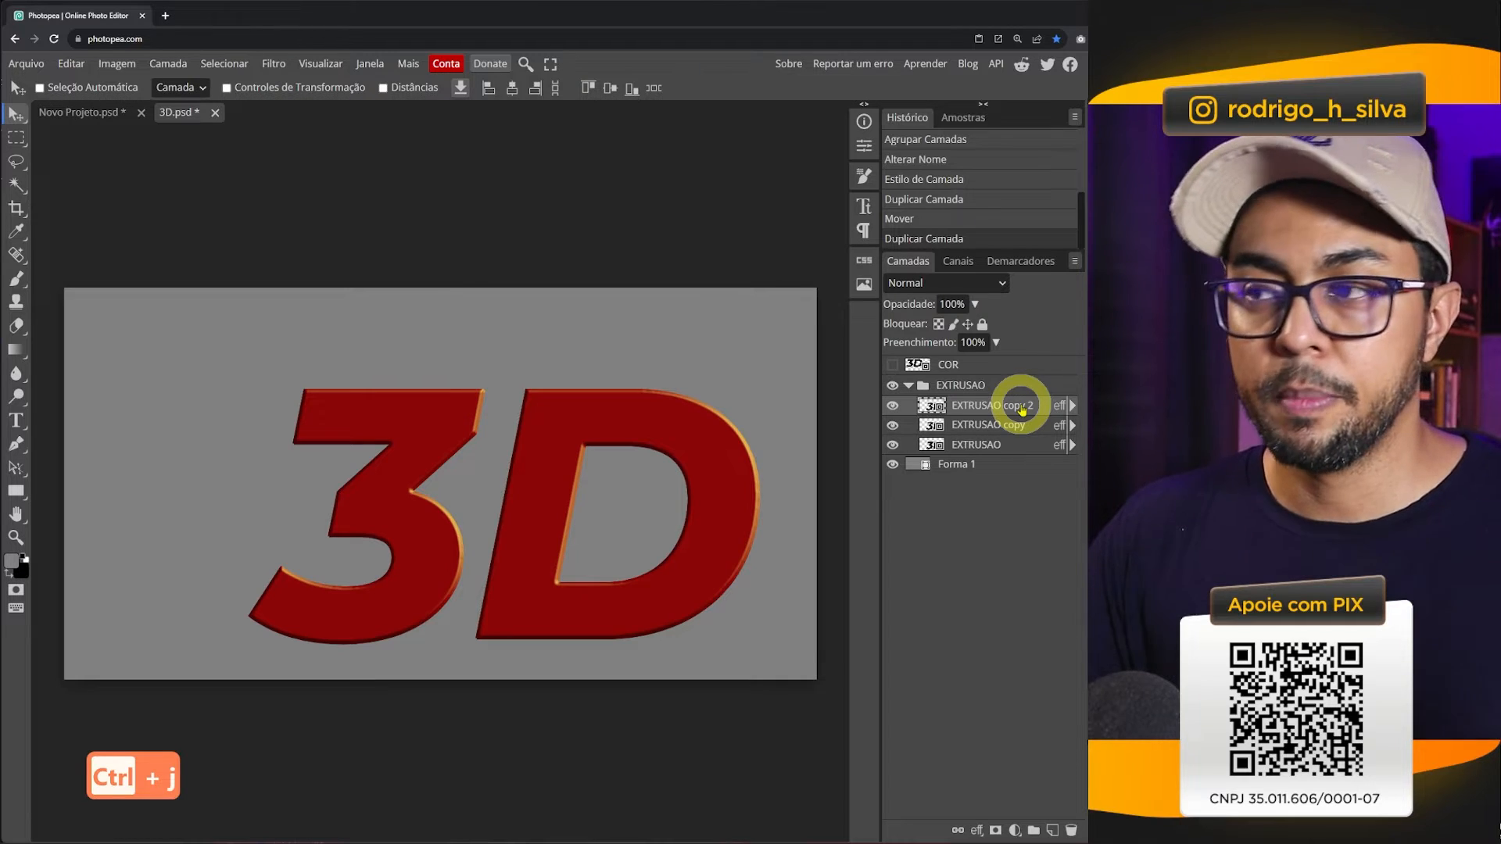
pyautogui.press('Up')
pyautogui.press('Left')
pyautogui.press('Up')
pyautogui.press('Left')
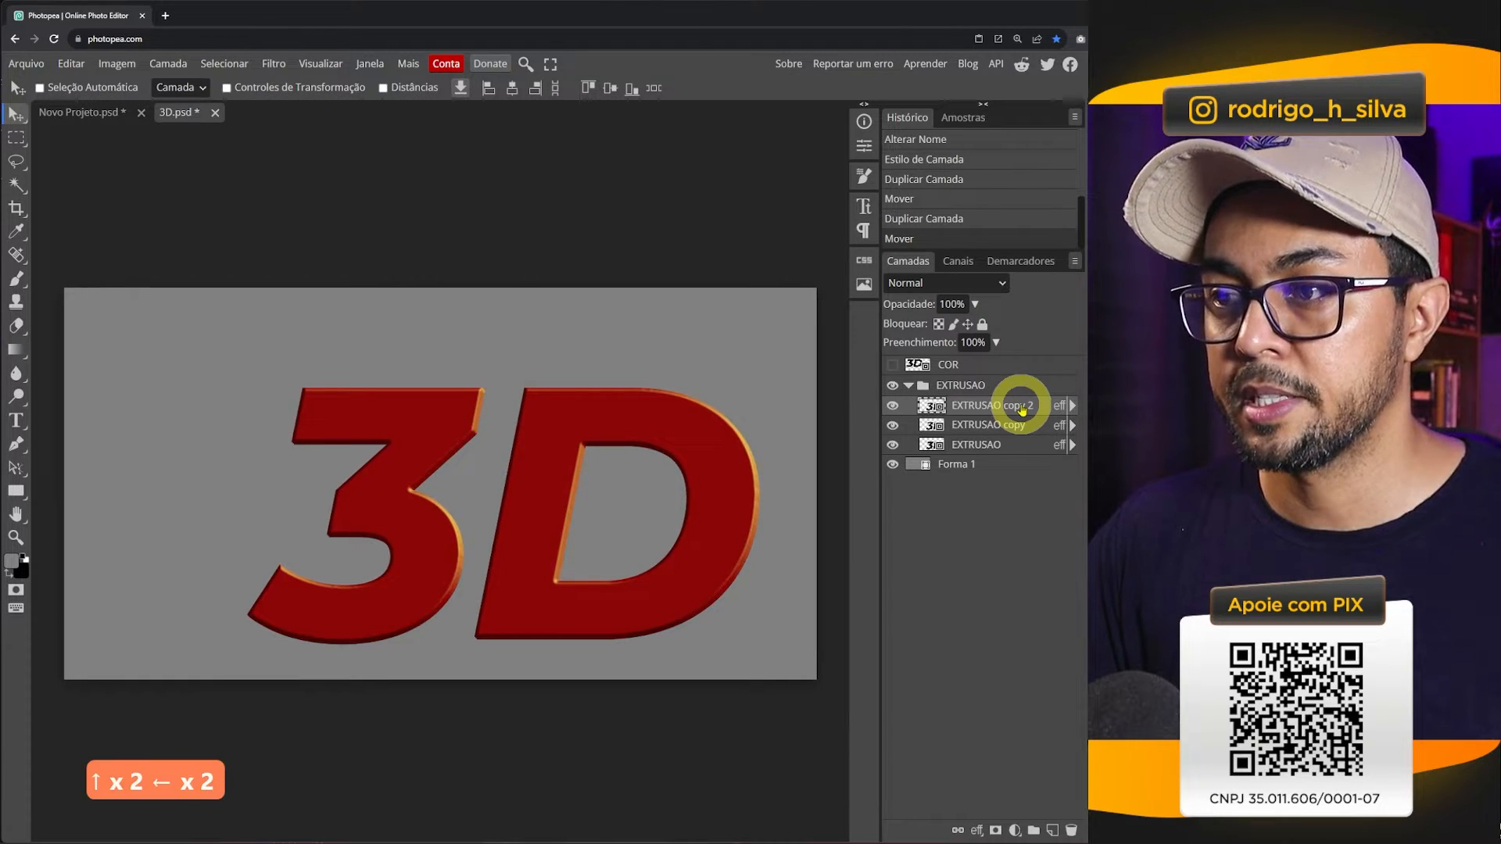
pyautogui.hotkey('ctrl', 'j')
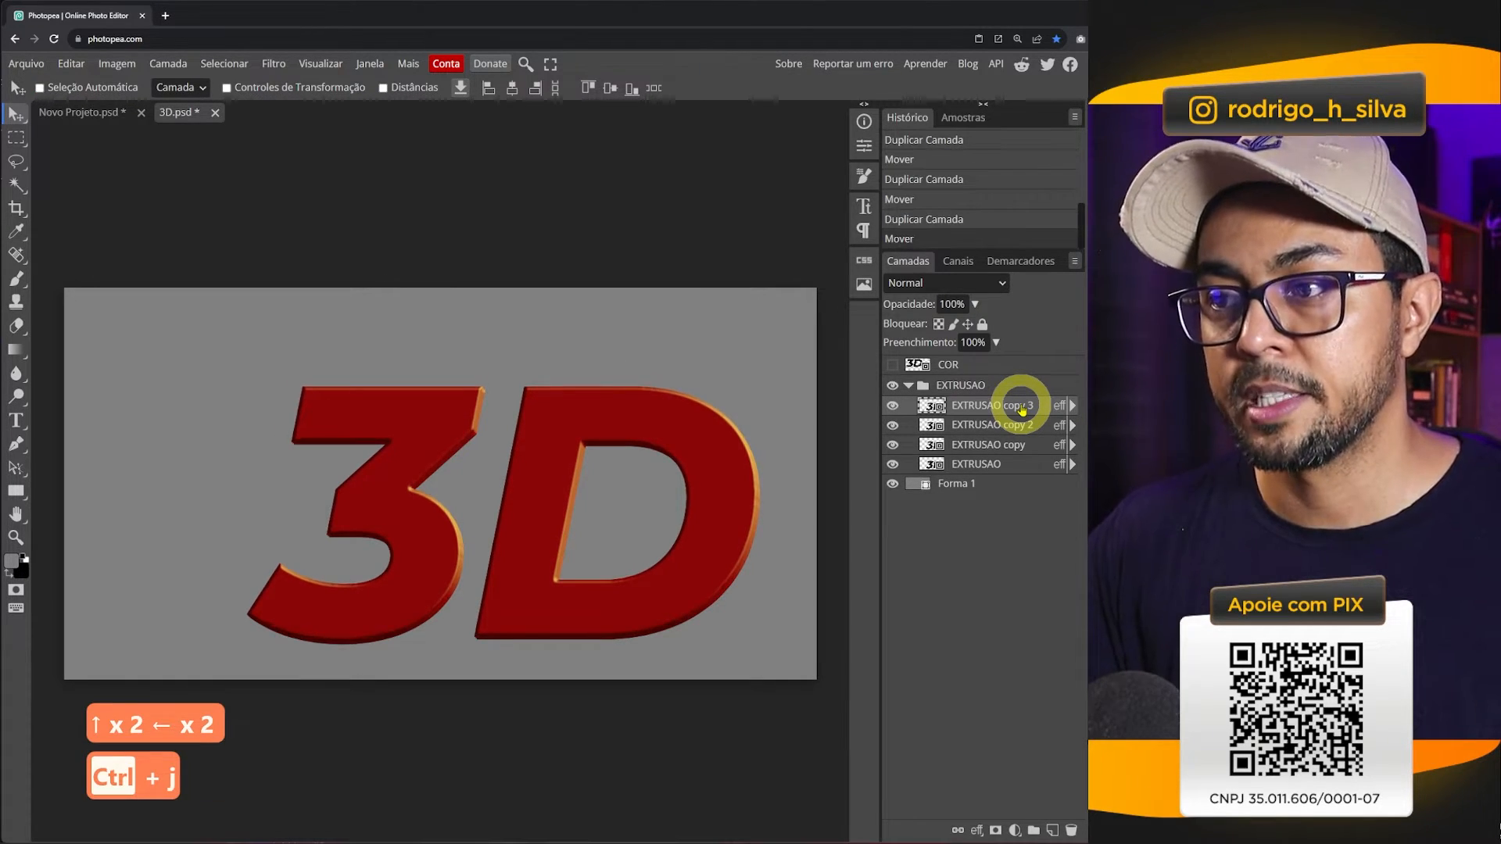
pyautogui.press('Up')
pyautogui.press('Up')
pyautogui.press('Left')
pyautogui.press('Left')
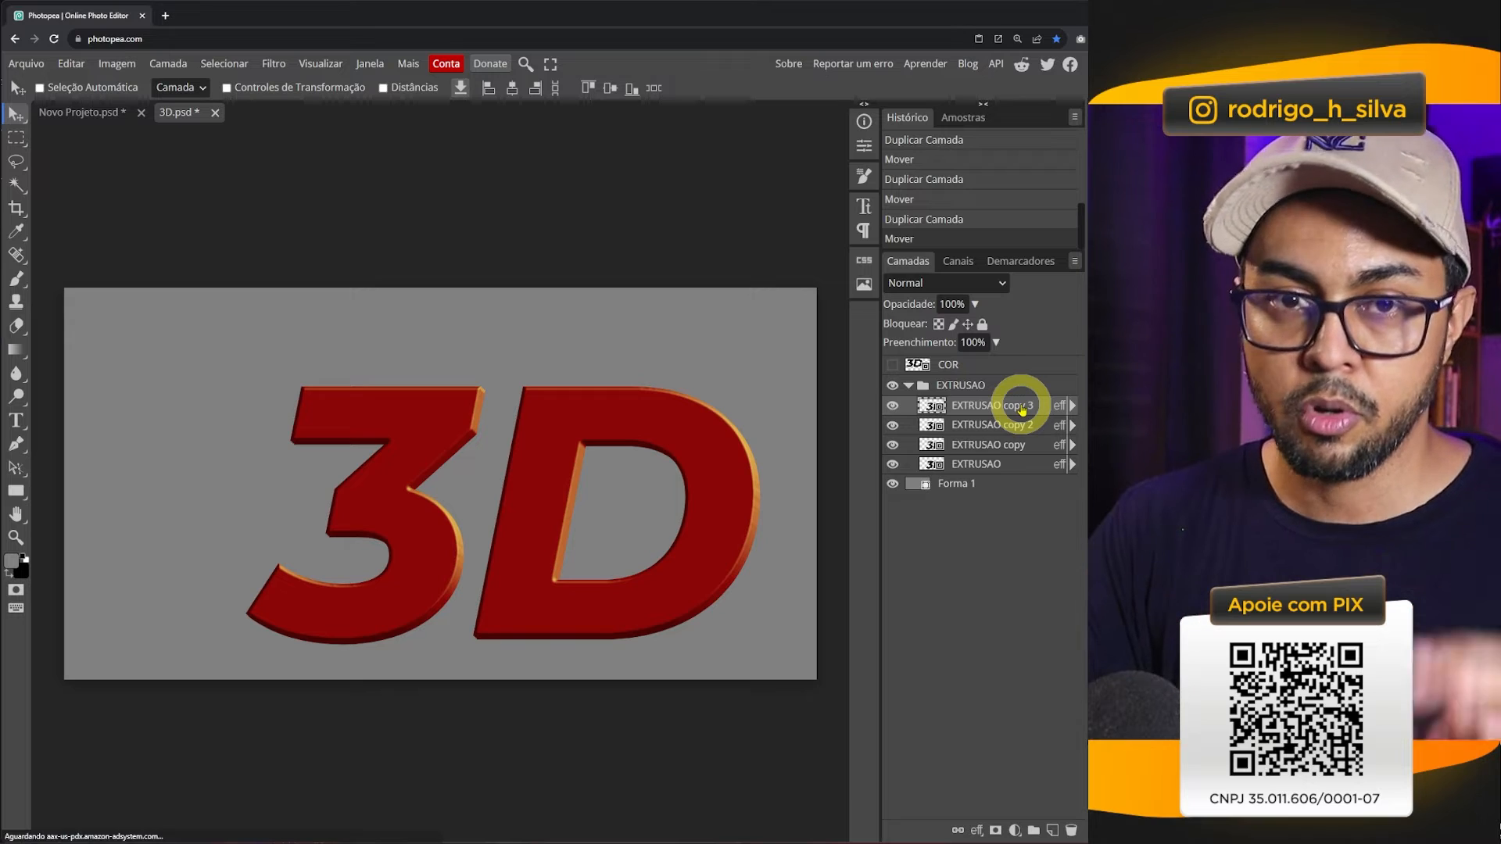
pyautogui.hotkey('ctrl', 'j')
pyautogui.press('Up')
pyautogui.press('Up')
pyautogui.press('Left')
pyautogui.press('Left')
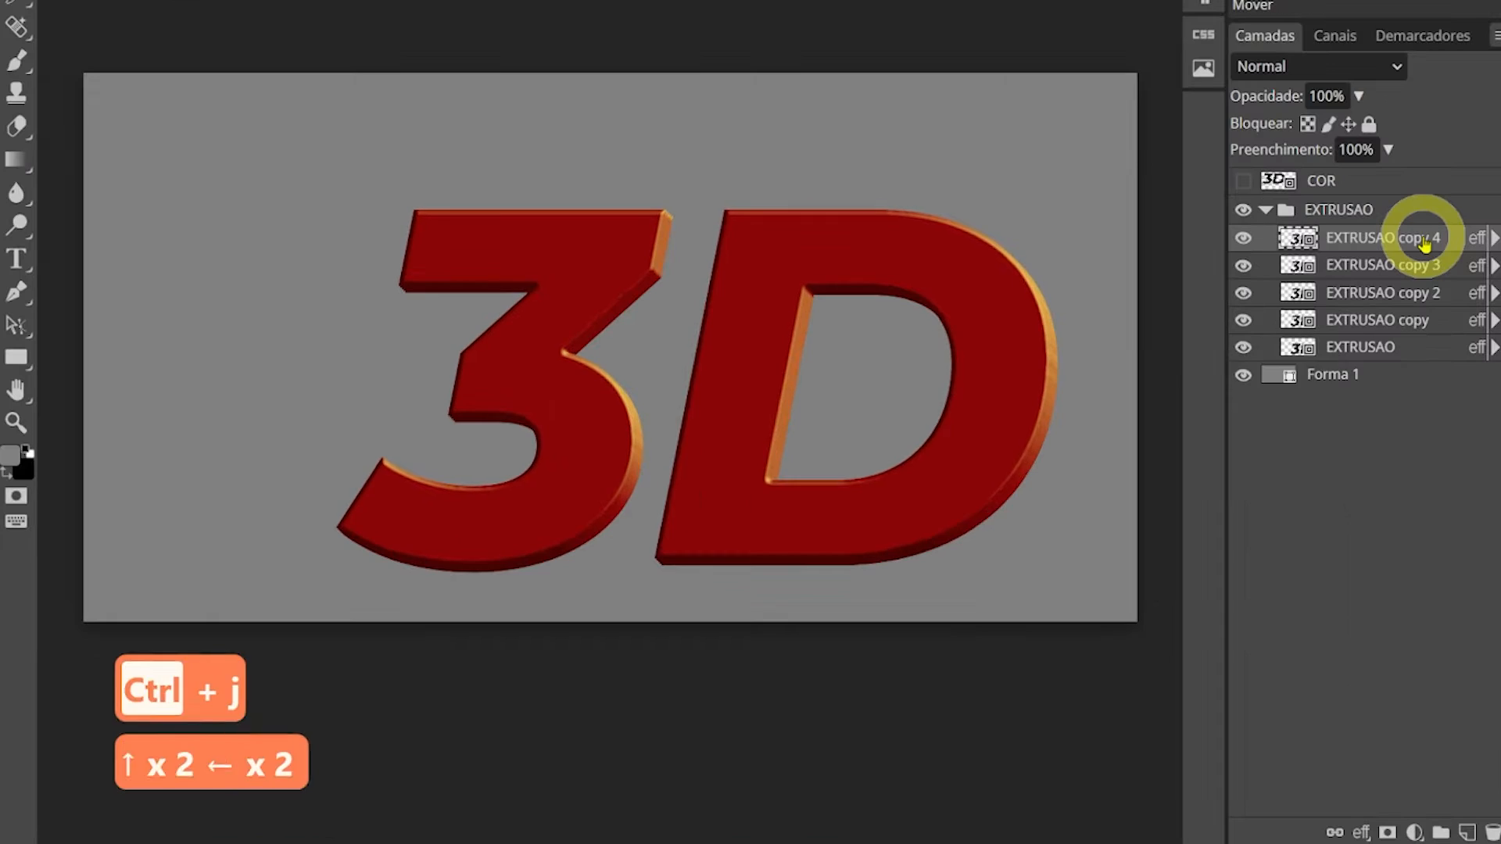
pyautogui.hotkey('ctrl', 'j')
pyautogui.press('Up')
pyautogui.press('Up')
pyautogui.press('Left')
pyautogui.press('Left')
pyautogui.hotkey('ctrl', 'j')
pyautogui.press('Up')
pyautogui.press('Up')
pyautogui.press('Left')
pyautogui.press('Left')
pyautogui.hotkey('ctrl', 'j')
pyautogui.press('Up')
pyautogui.press('Up')
pyautogui.press('Left')
pyautogui.press('Left')
pyautogui.hotkey('ctrl', 'j')
pyautogui.press('Up')
pyautogui.press('Up')
pyautogui.press('Left')
pyautogui.press('Left')
pyautogui.hotkey('ctrl', 'j')
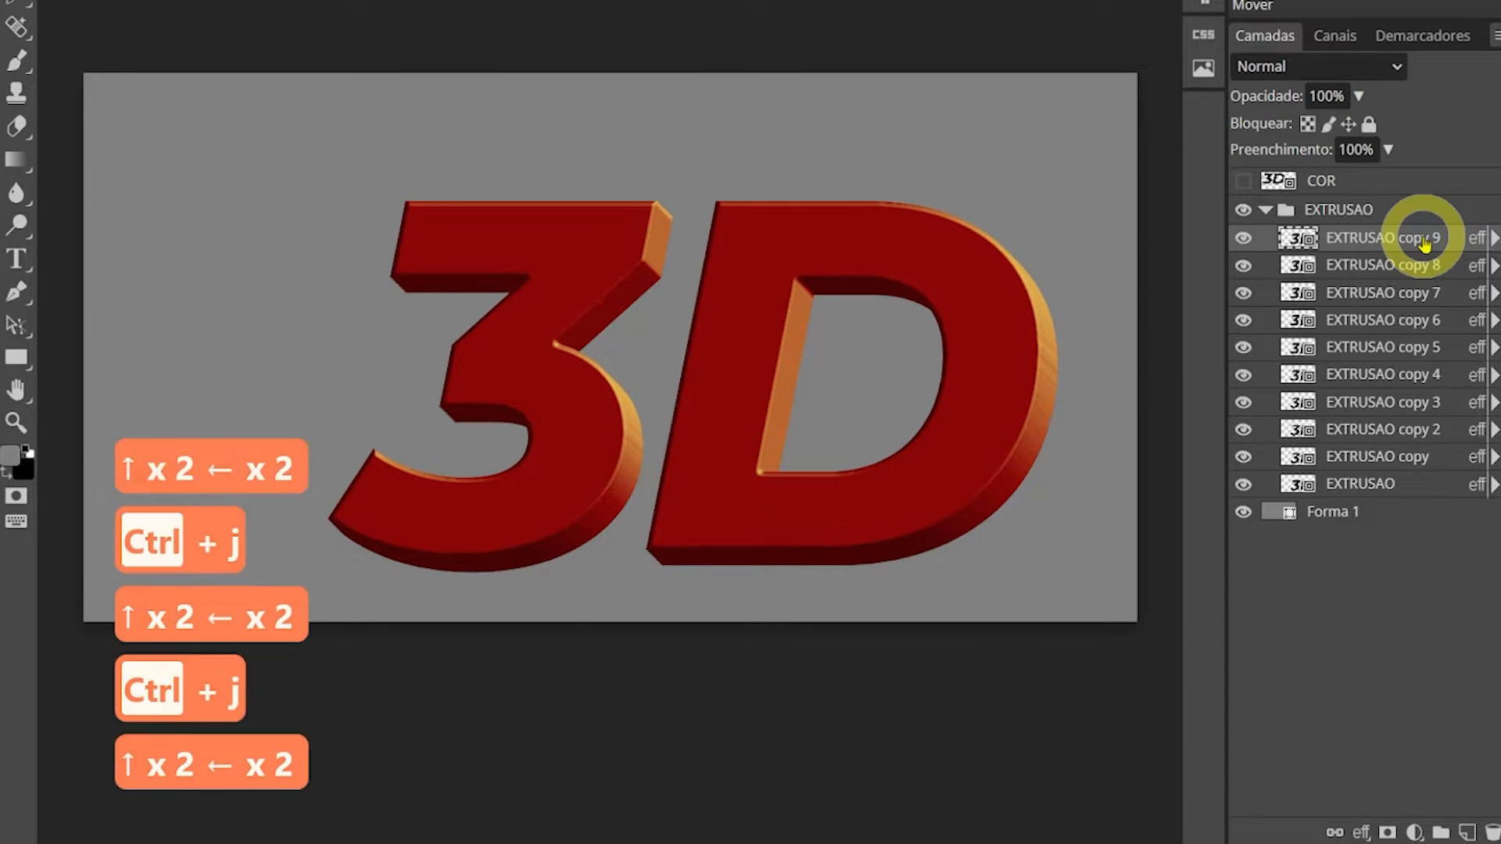
pyautogui.press('Up')
pyautogui.press('Up')
pyautogui.press('Left')
pyautogui.press('Left')
pyautogui.hotkey('ctrl', 'j')
pyautogui.press('Up')
pyautogui.press('Up')
pyautogui.press('Left')
pyautogui.press('Left')
pyautogui.hotkey('ctrl', 'j')
pyautogui.press('Up')
pyautogui.press('Up')
pyautogui.press('Left')
pyautogui.press('Left')
pyautogui.hotkey('ctrl', 'j')
pyautogui.press('Up')
pyautogui.press('Up')
pyautogui.press('Left')
pyautogui.press('Left')
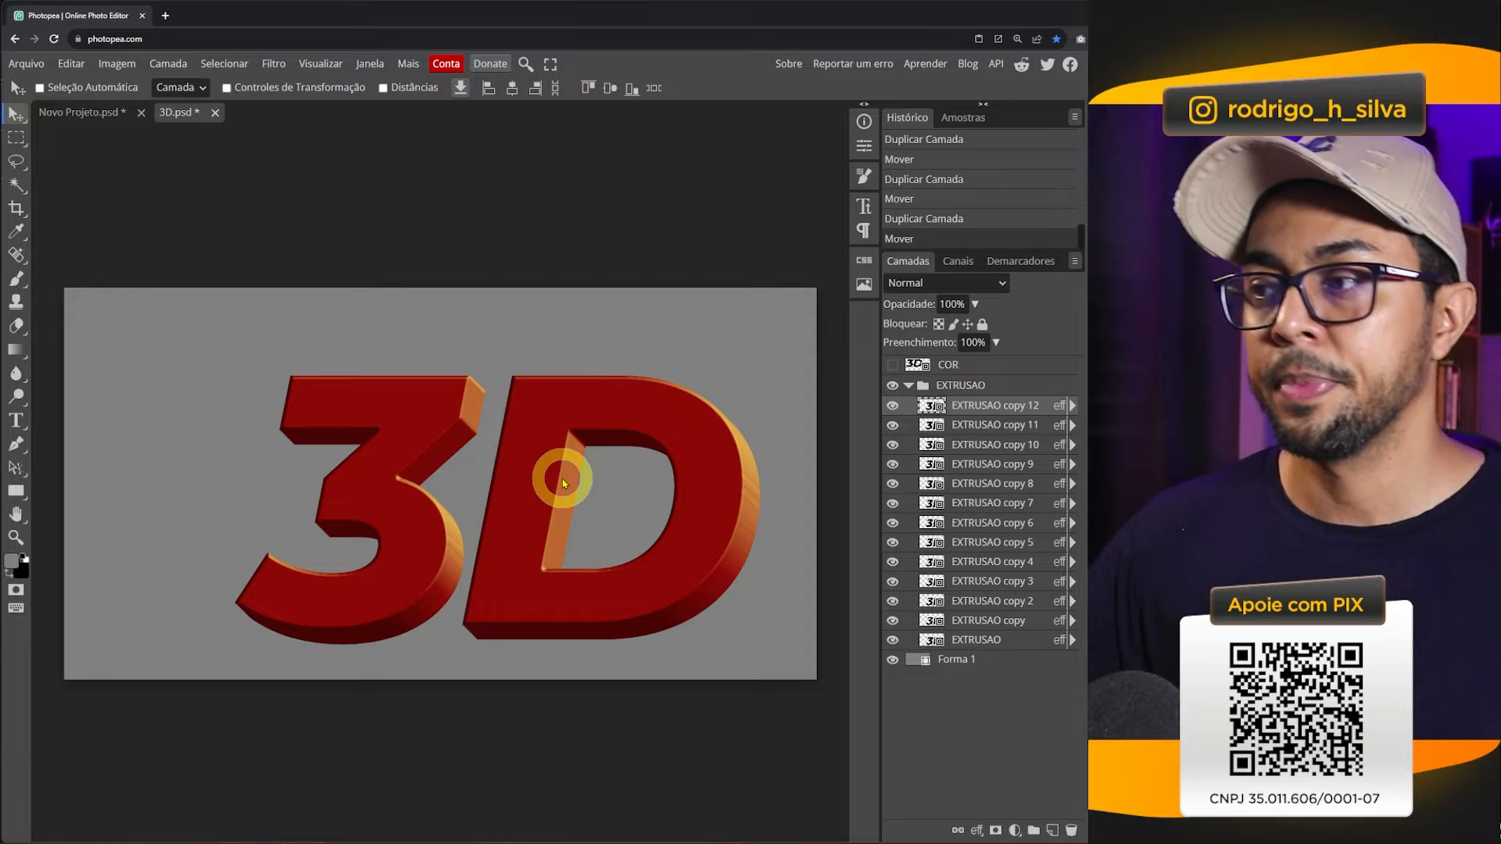
# - Add a Drop Shadow (Sombra Externa) to the EXTRUSAO folder and set its global angle to 37°
pyautogui.click(1008, 387)
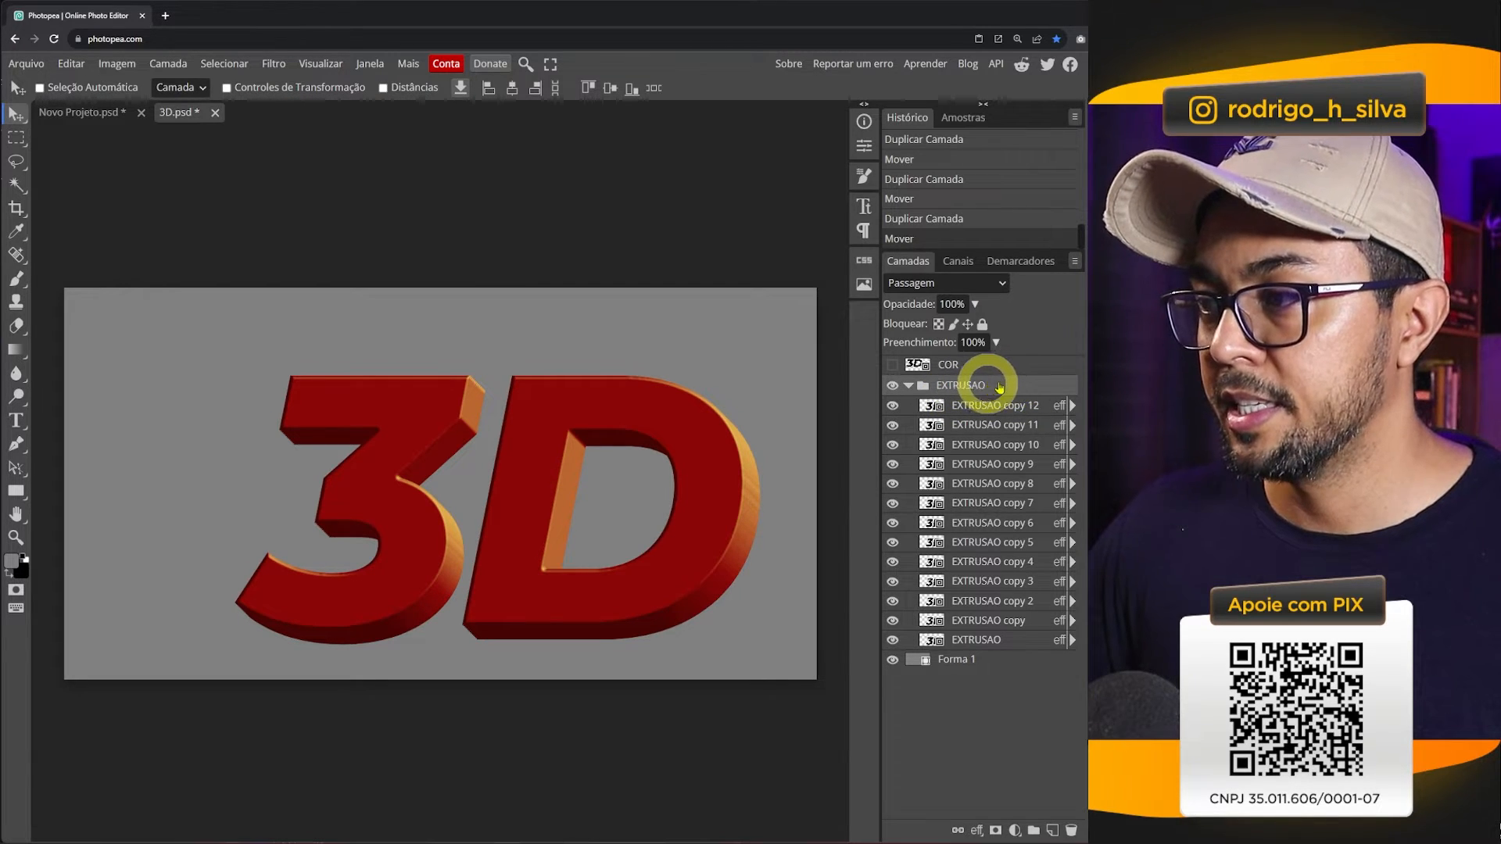
pyautogui.rightClick(1021, 386)
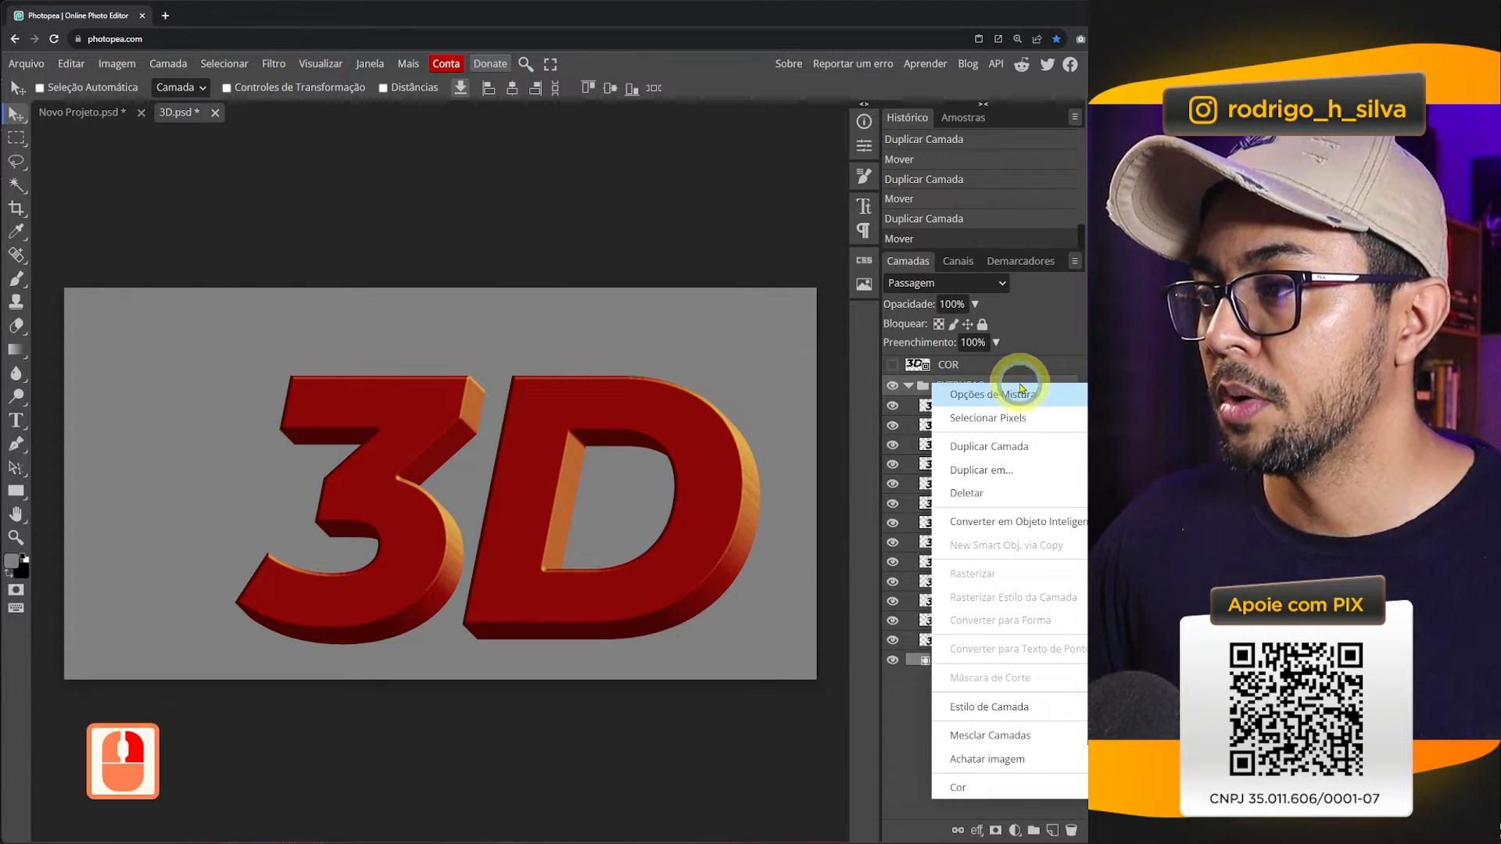
pyautogui.click(1039, 397)
pyautogui.moveTo(338, 79)
pyautogui.mouseDown()
pyautogui.moveTo(536, 94)
pyautogui.moveTo(536, 78)
pyautogui.moveTo(349, 81)
pyautogui.mouseUp()
pyautogui.click(272, 345)
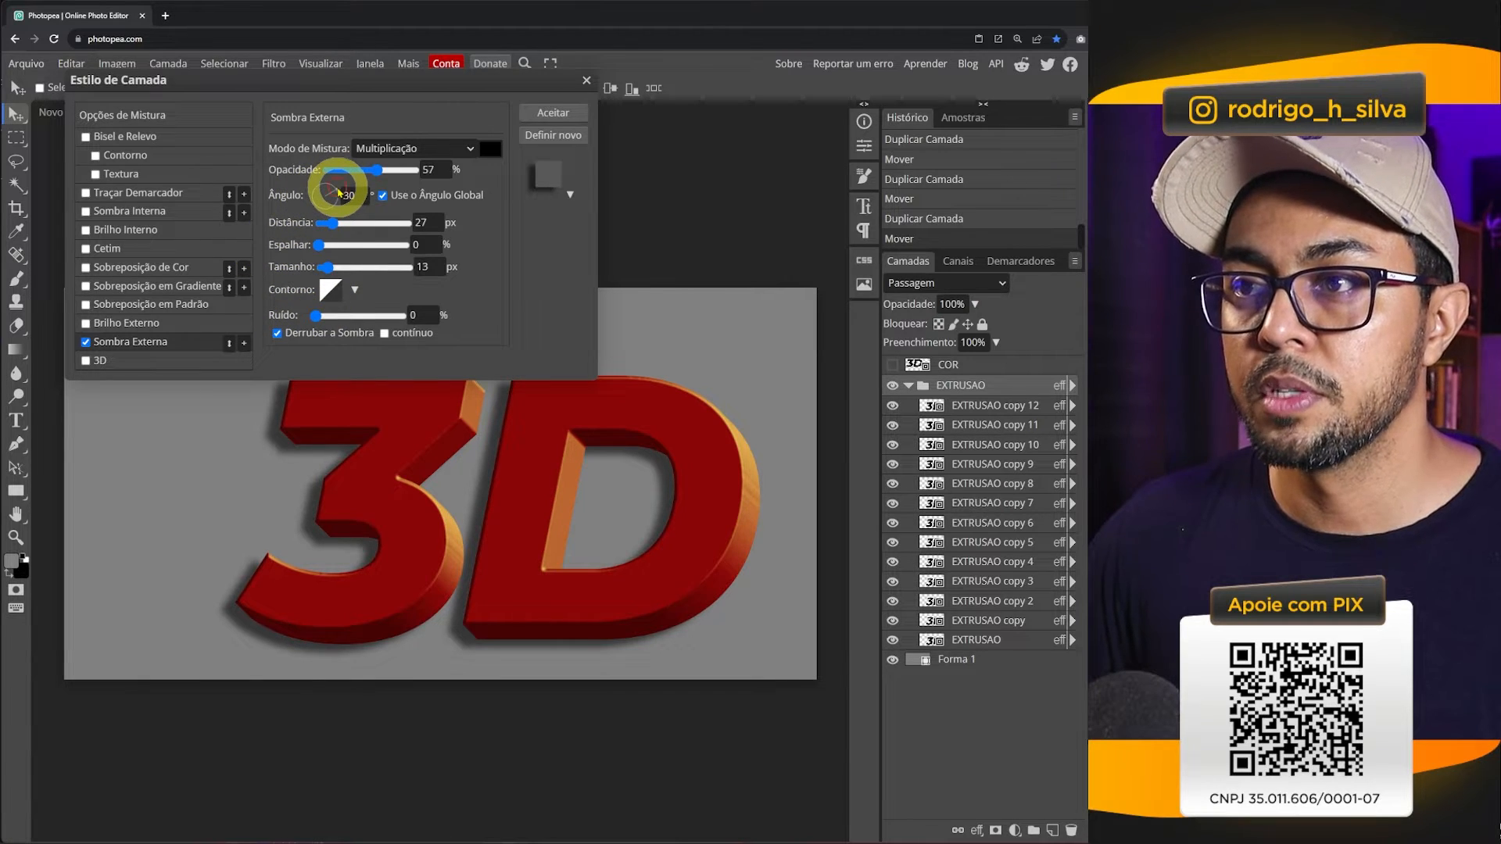
pyautogui.moveTo(331, 190); pyautogui.dragTo(341, 193)
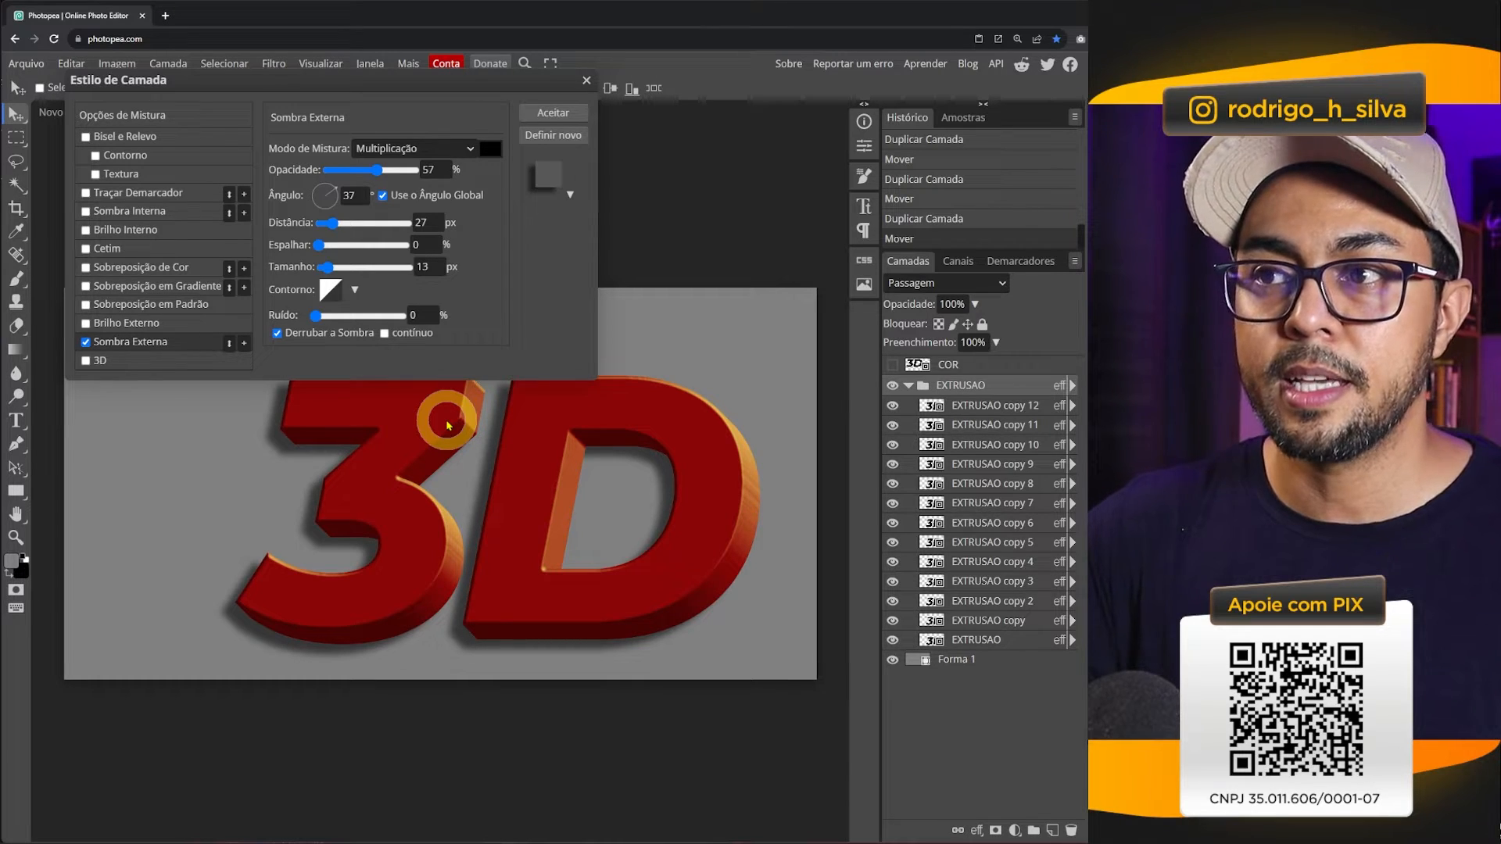
# - Try an independent shadow angle with the global angle turned off, and turn the global angle back on
pyautogui.click(382, 195)
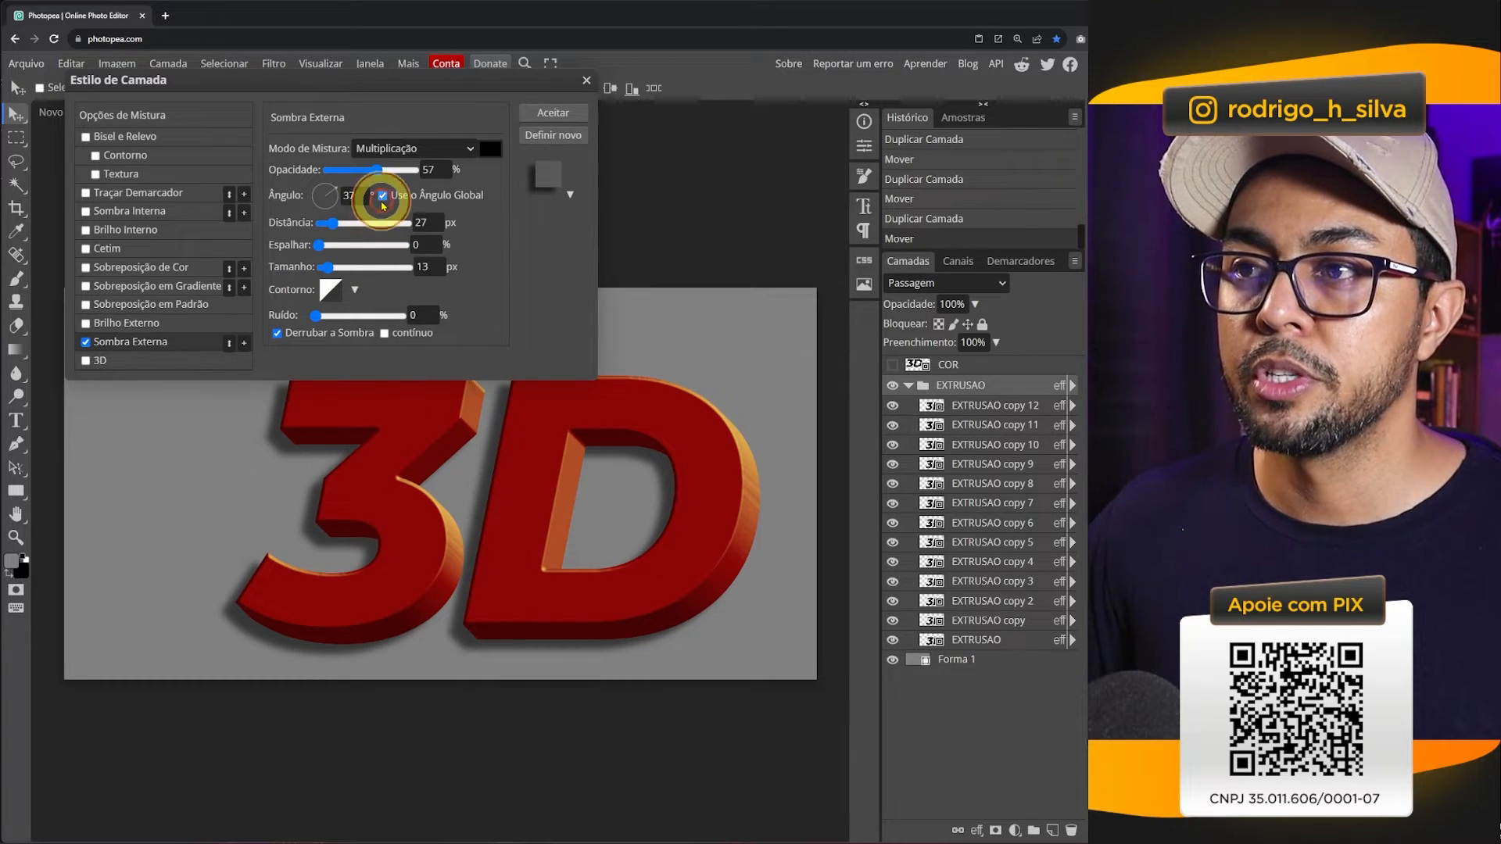
pyautogui.moveTo(332, 206)
pyautogui.mouseDown()
pyautogui.moveTo(313, 191)
pyautogui.moveTo(339, 186)
pyautogui.mouseUp()
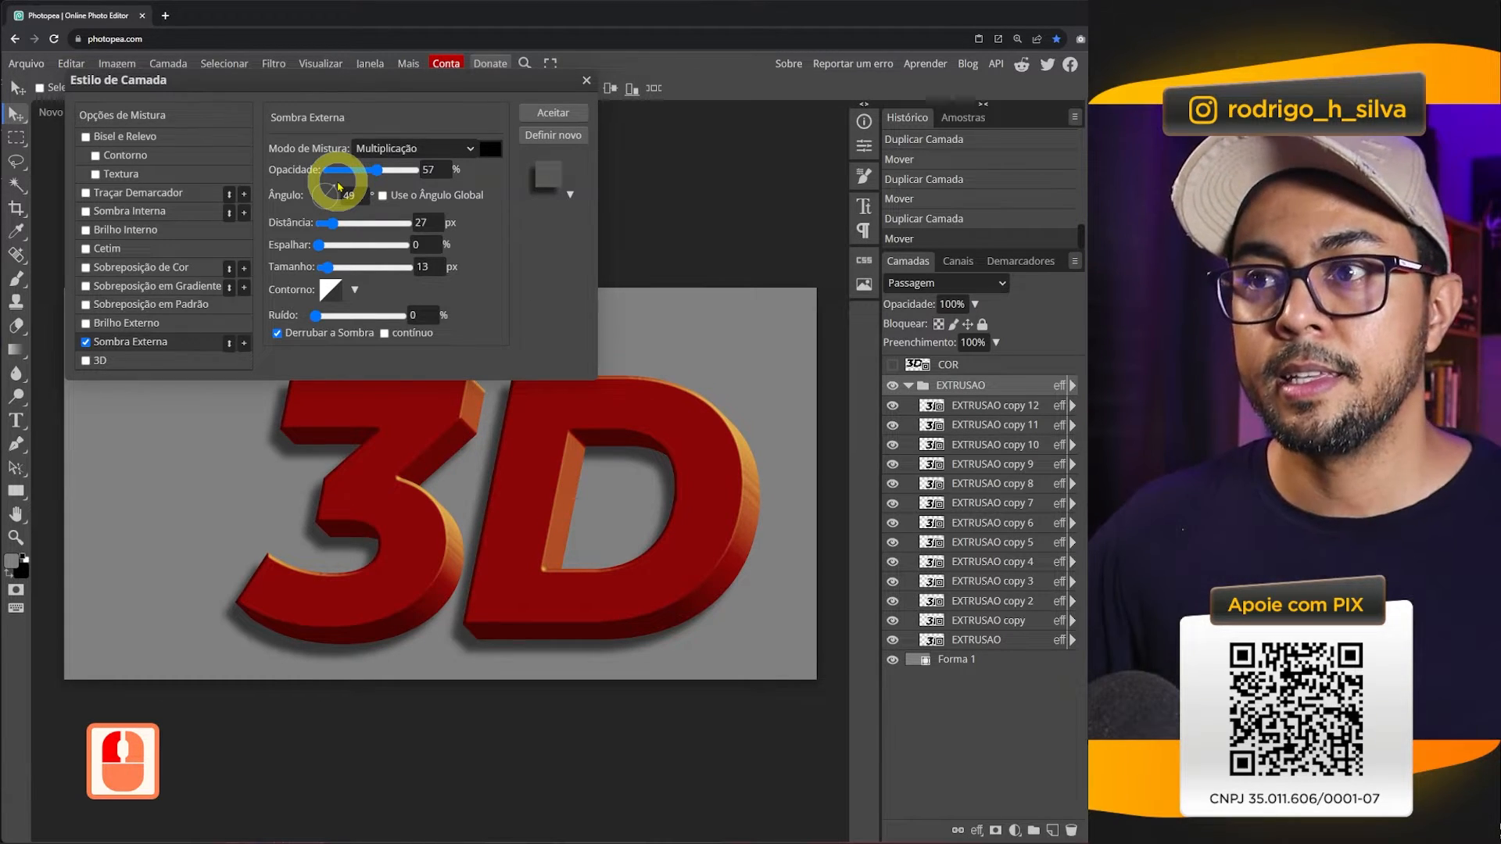
pyautogui.click(383, 195)
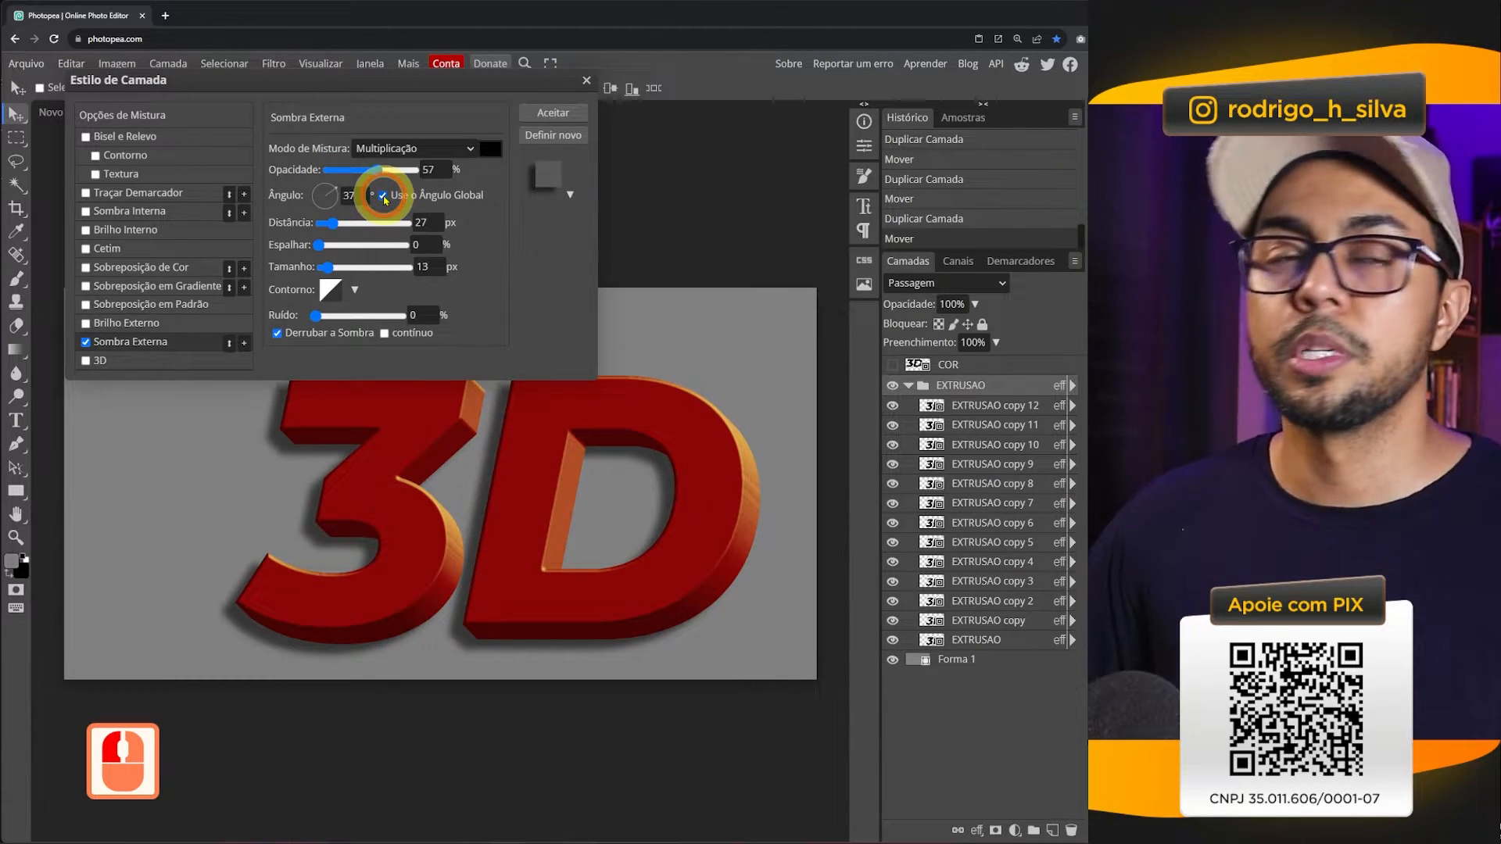
# - Set the global shadow angle to 48° and apply the folder's layer style
pyautogui.moveTo(338, 195); pyautogui.dragTo(335, 189)
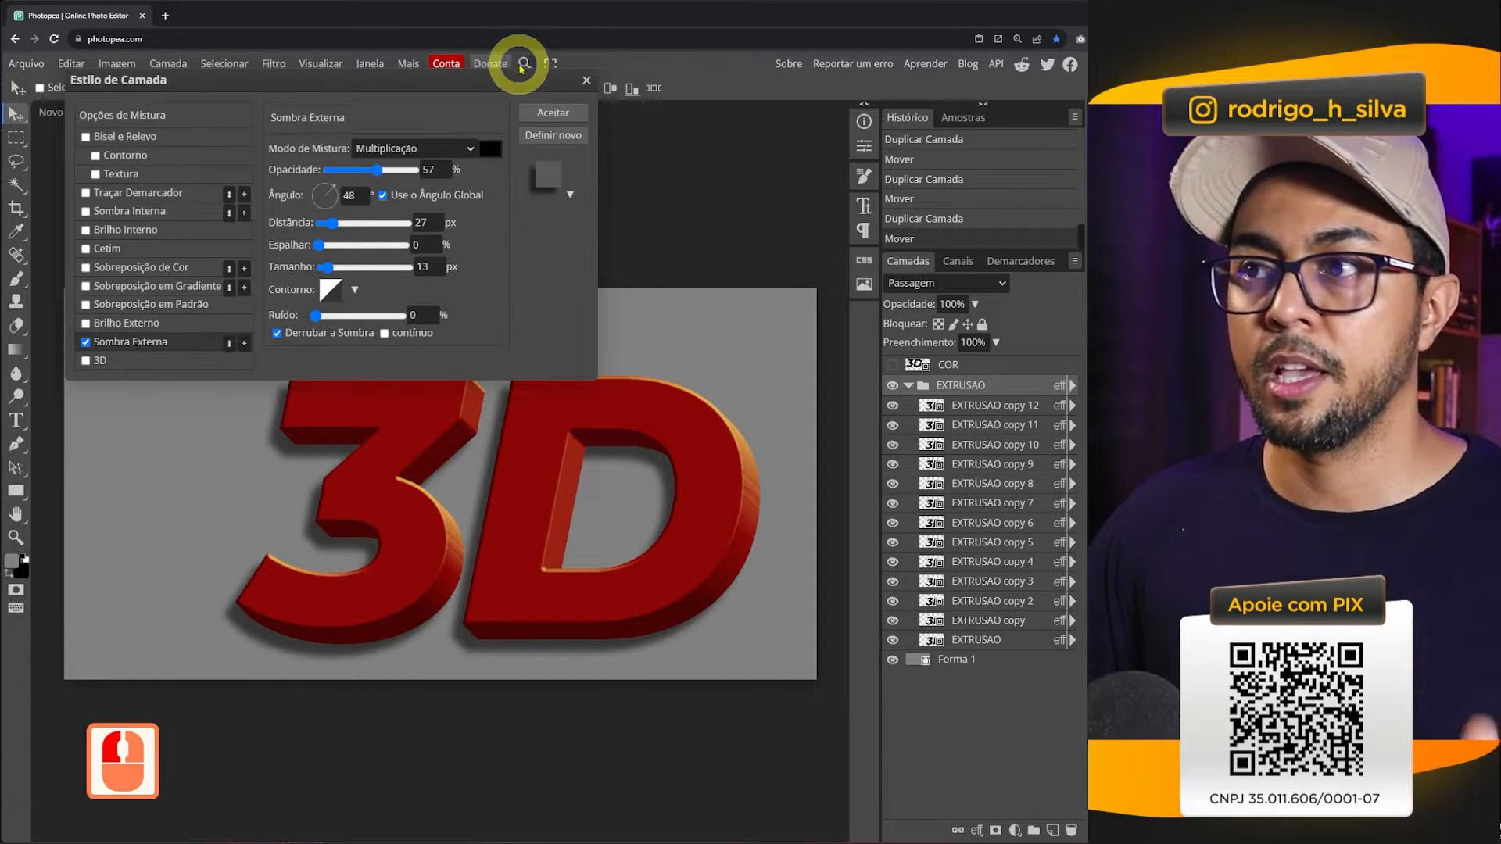
pyautogui.click(540, 115)
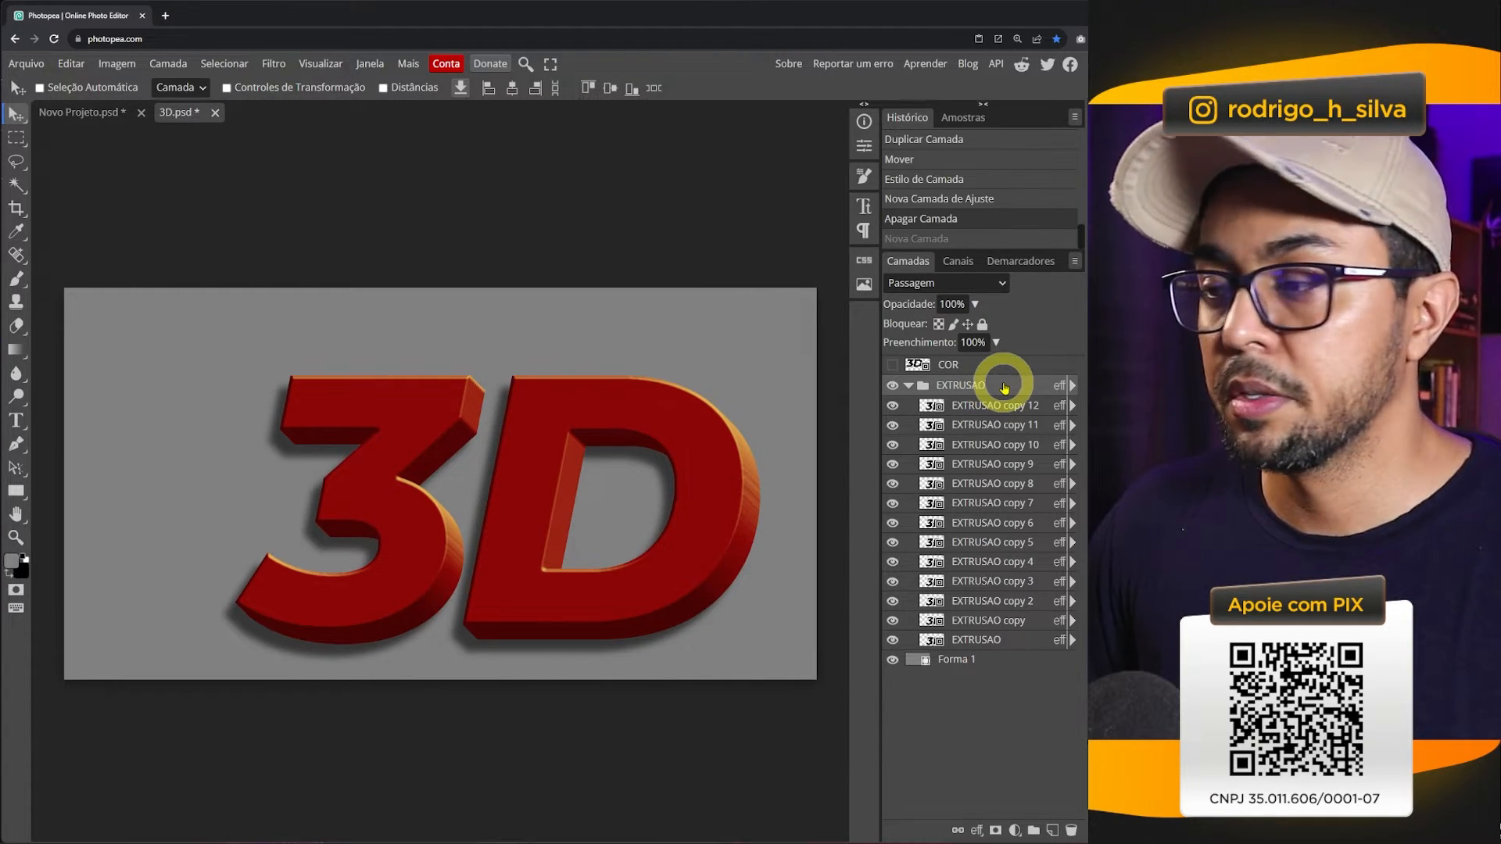
# - Add a Hue/Saturation (Matriz/Saturação) adjustment layer directly above the EXTRUSAO folder and clip it to the folder
pyautogui.click(1015, 831)
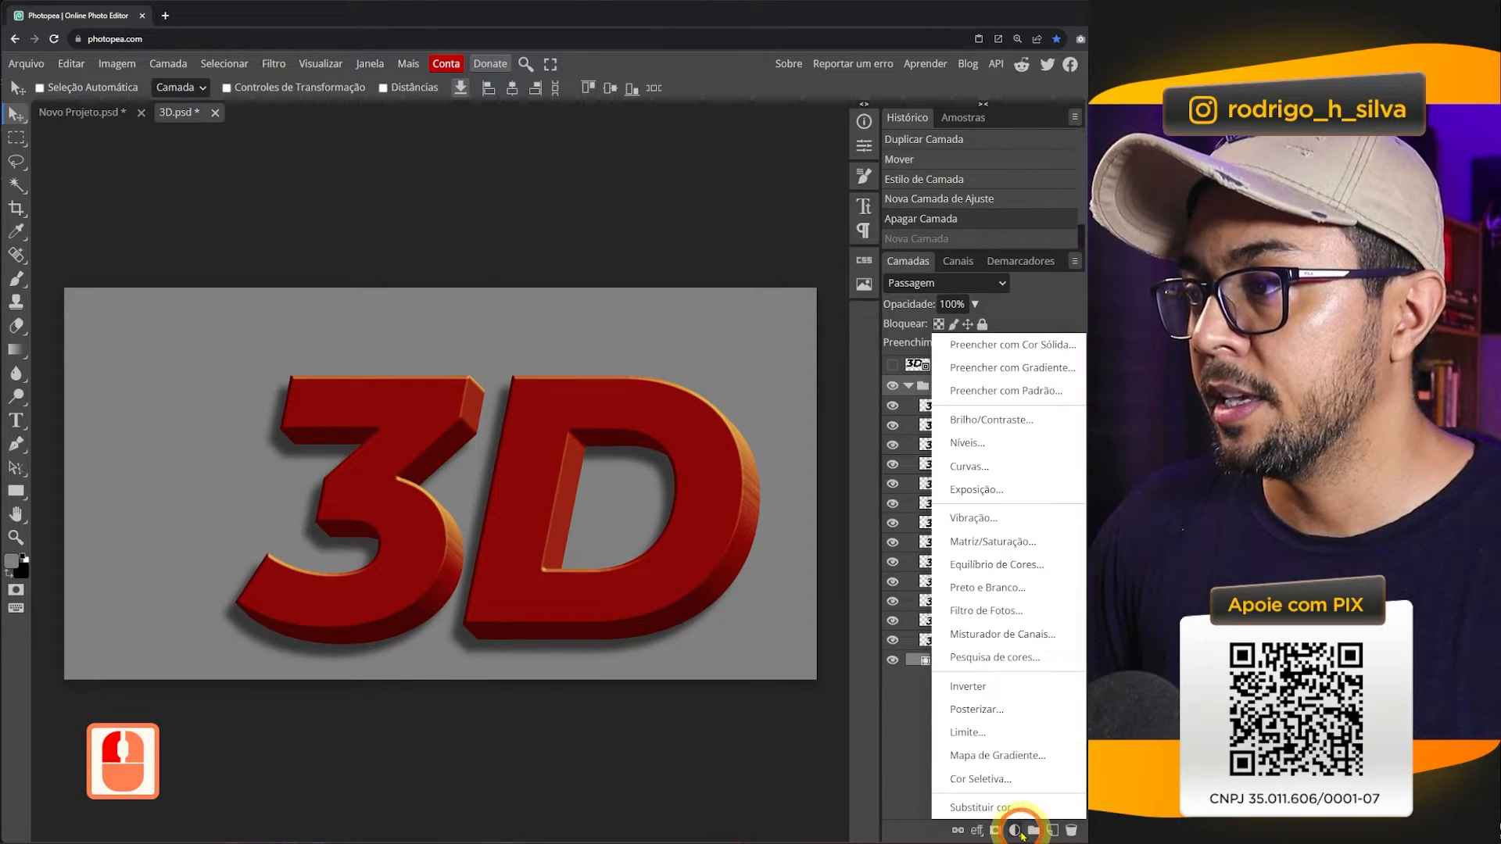
pyautogui.click(990, 542)
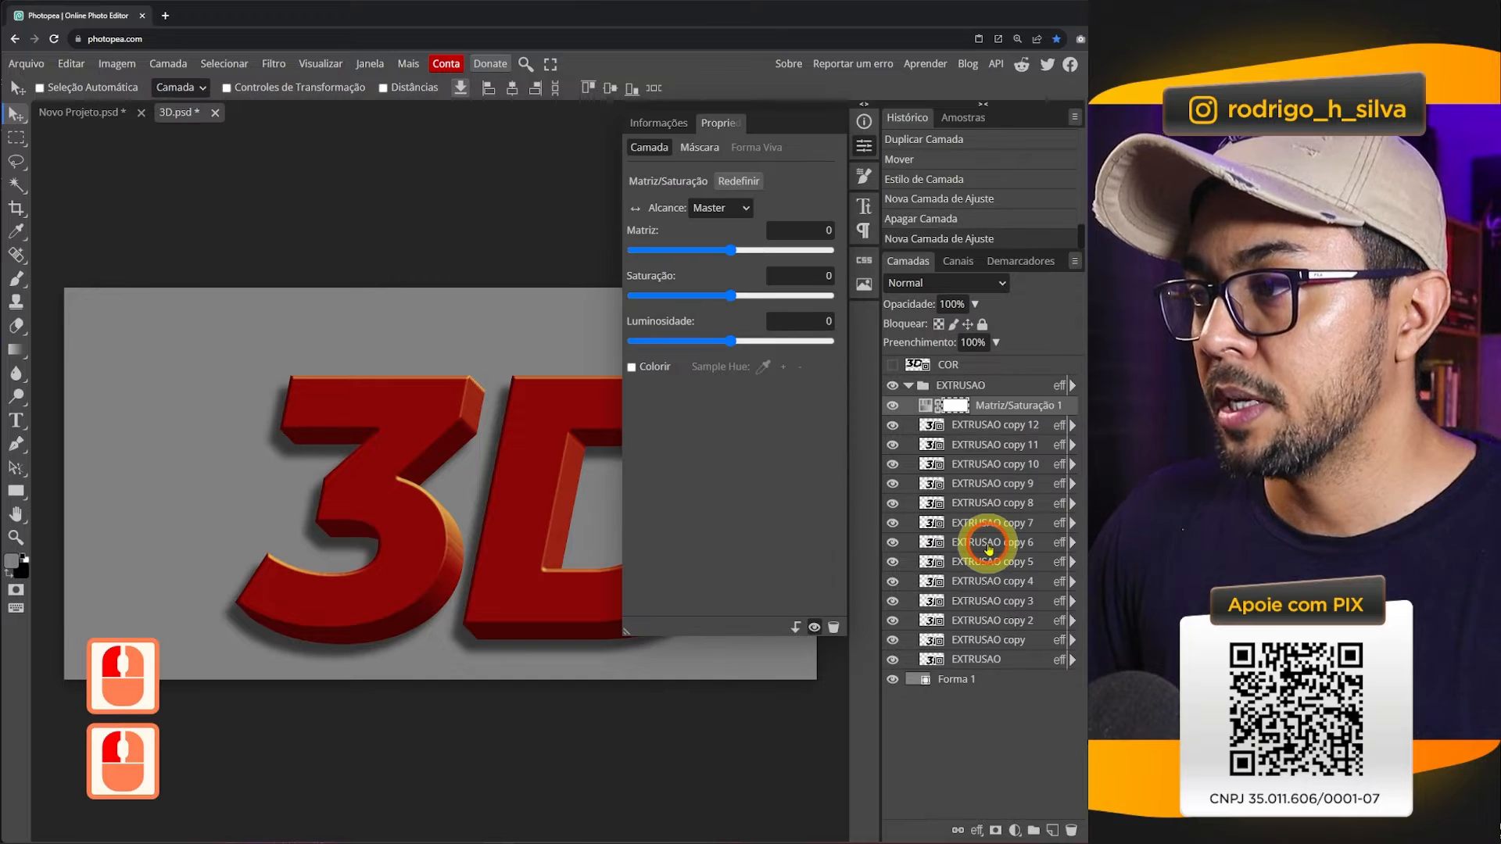
pyautogui.moveTo(989, 408)
pyautogui.mouseDown()
pyautogui.moveTo(989, 393)
pyautogui.moveTo(1022, 402)
pyautogui.moveTo(1022, 389)
pyautogui.moveTo(1016, 408)
pyautogui.moveTo(1015, 389)
pyautogui.moveTo(999, 394)
pyautogui.mouseUp()
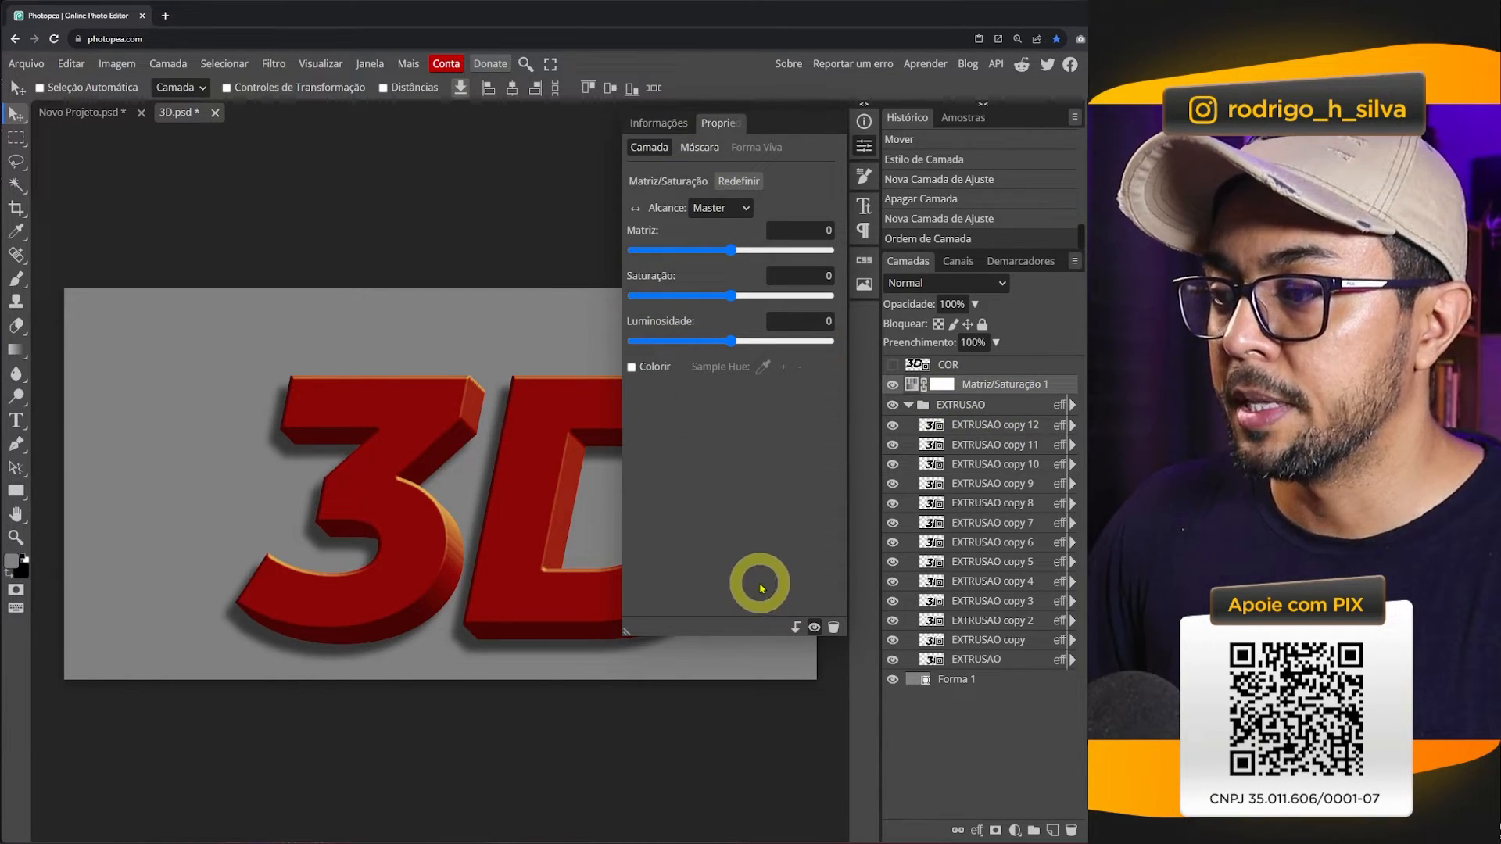
pyautogui.click(795, 628)
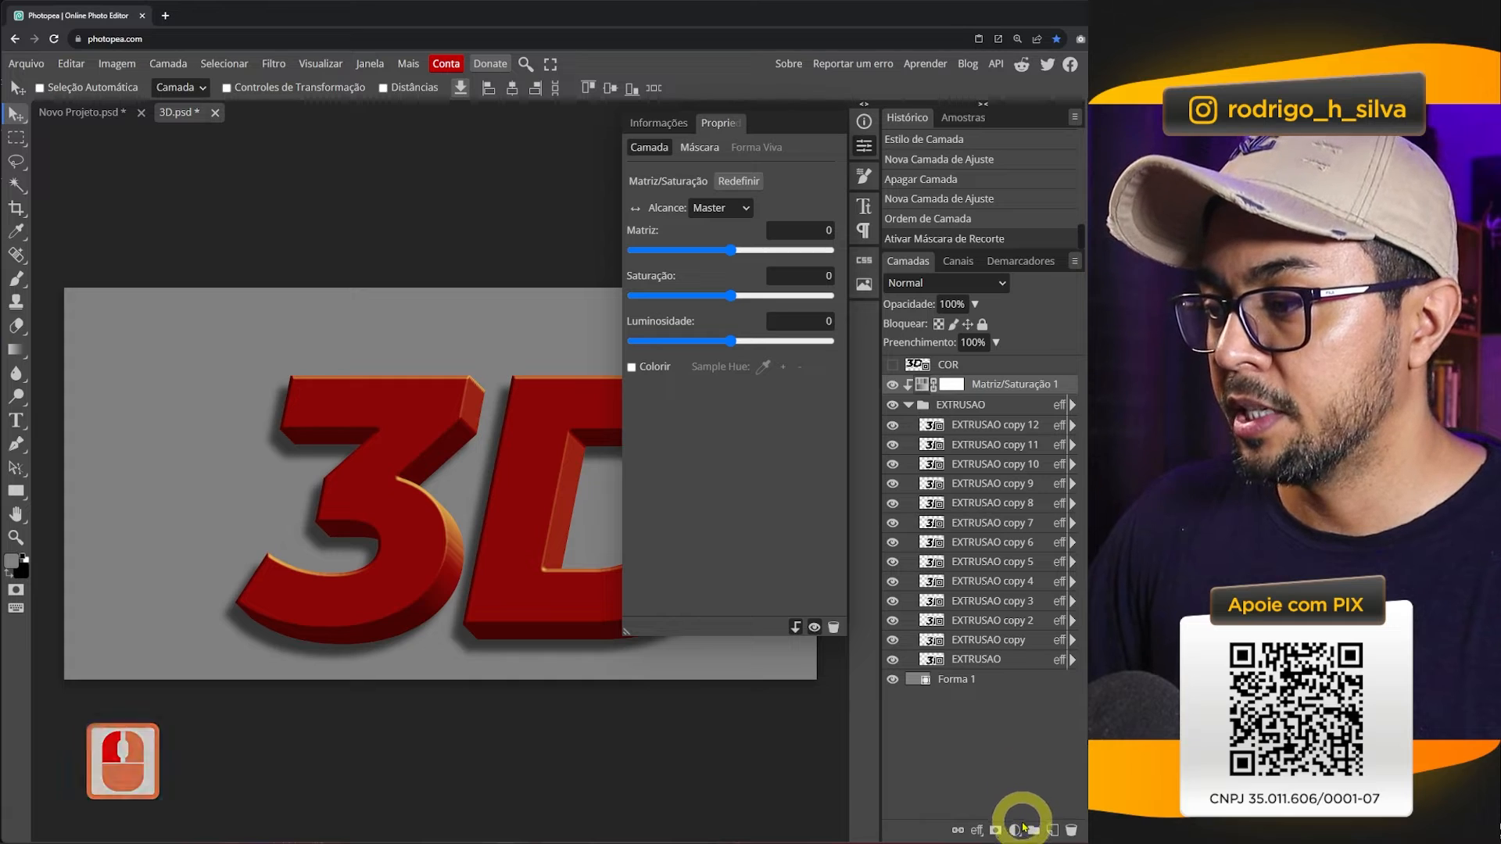
# - Add a Levels (Níveis) adjustment layer above the Hue/Saturation layer, clipped to the EXTRUSAO folder
pyautogui.click(1015, 831)
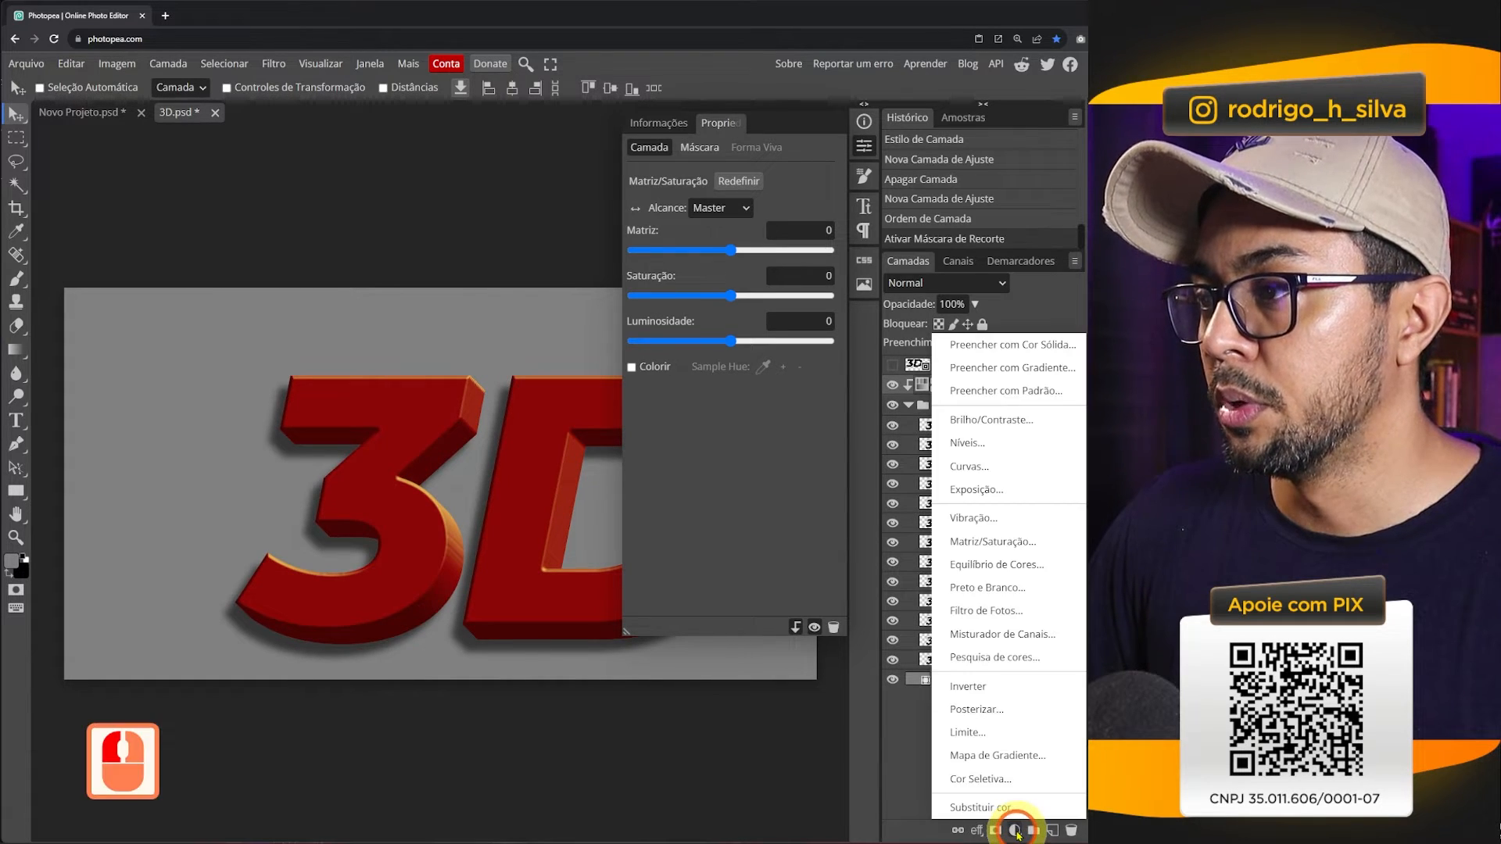
pyautogui.click(963, 443)
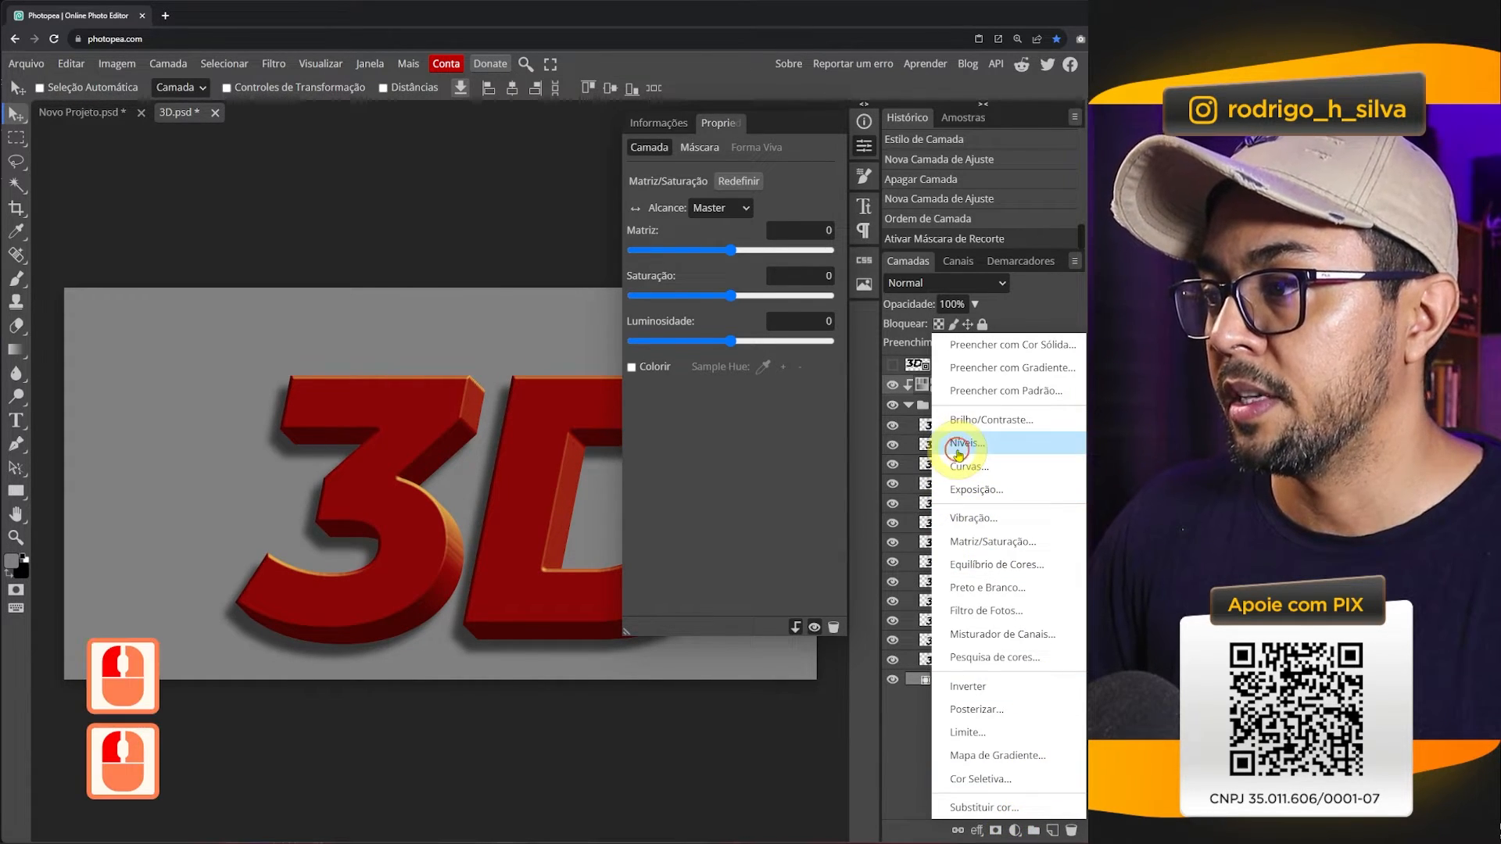
pyautogui.click(795, 632)
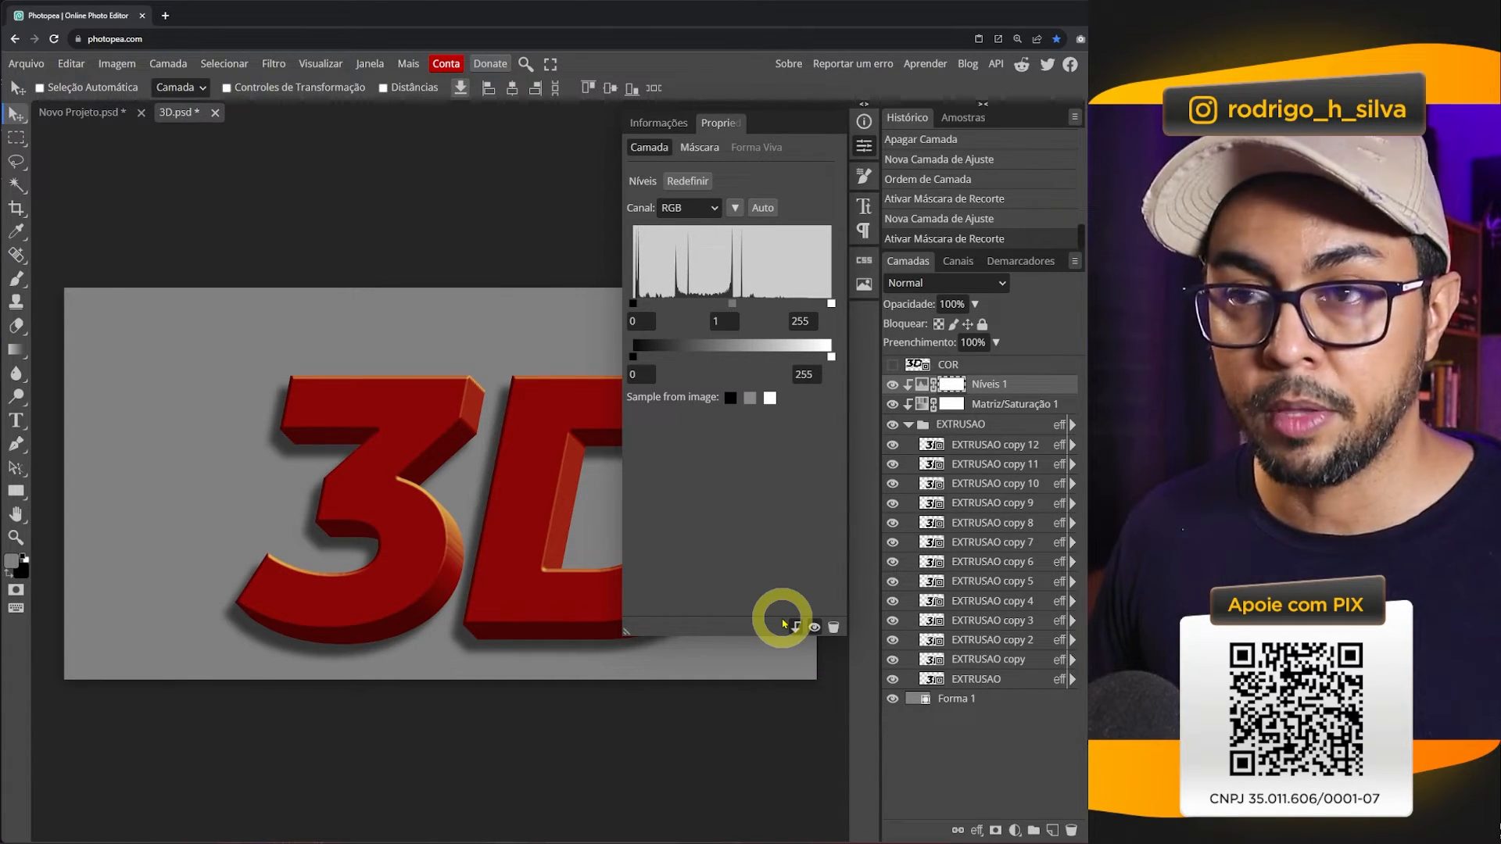
pyautogui.click(864, 146)
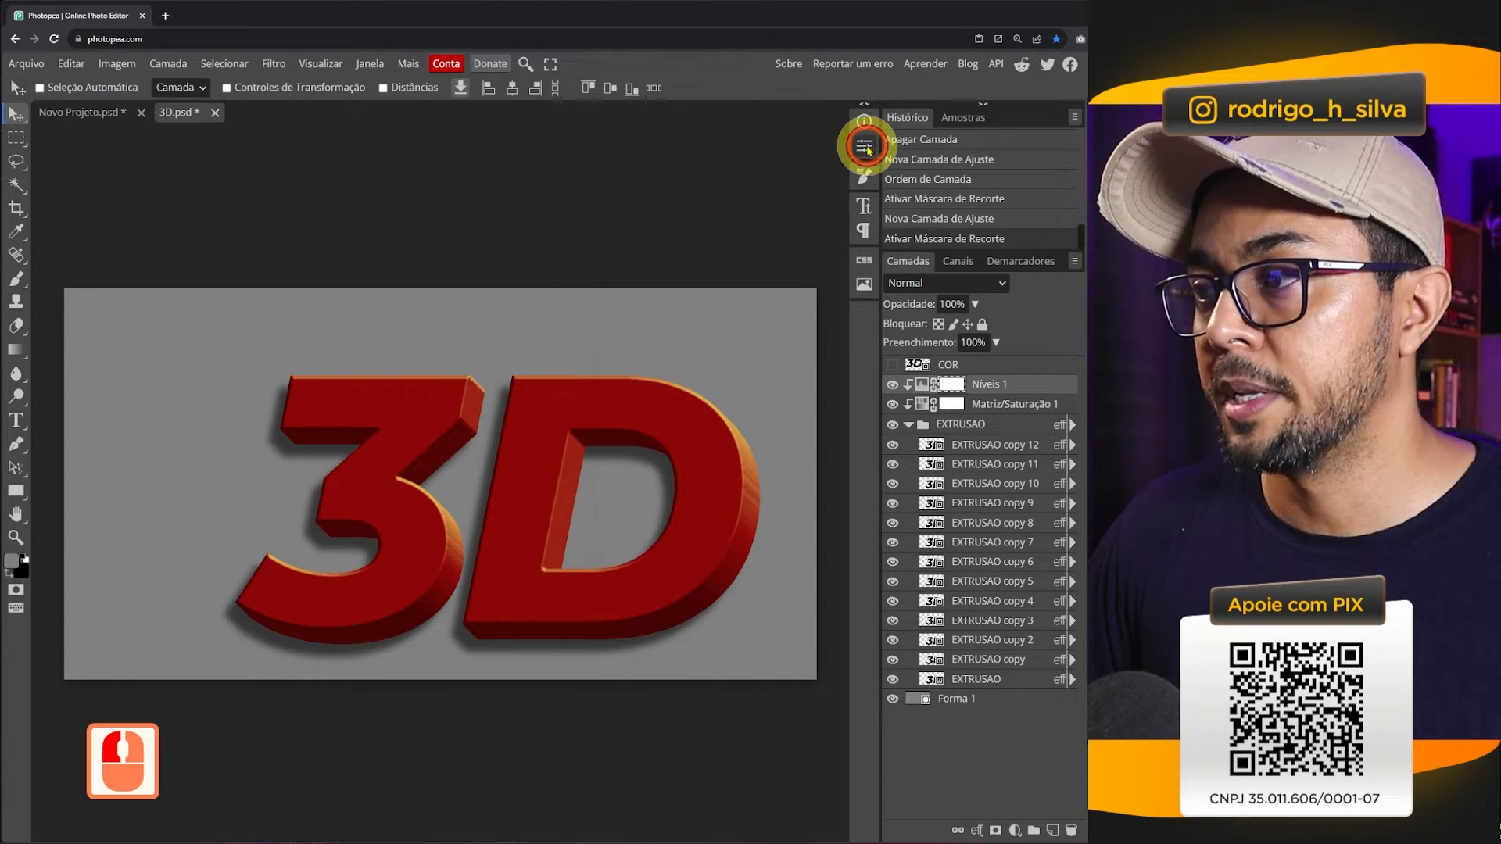
# - Show the COR layer and move it to line up exactly with the front face of the extruded text
pyautogui.click(893, 365)
pyautogui.keyDown('ctrl'); pyautogui.click(972, 364); pyautogui.keyUp('ctrl')
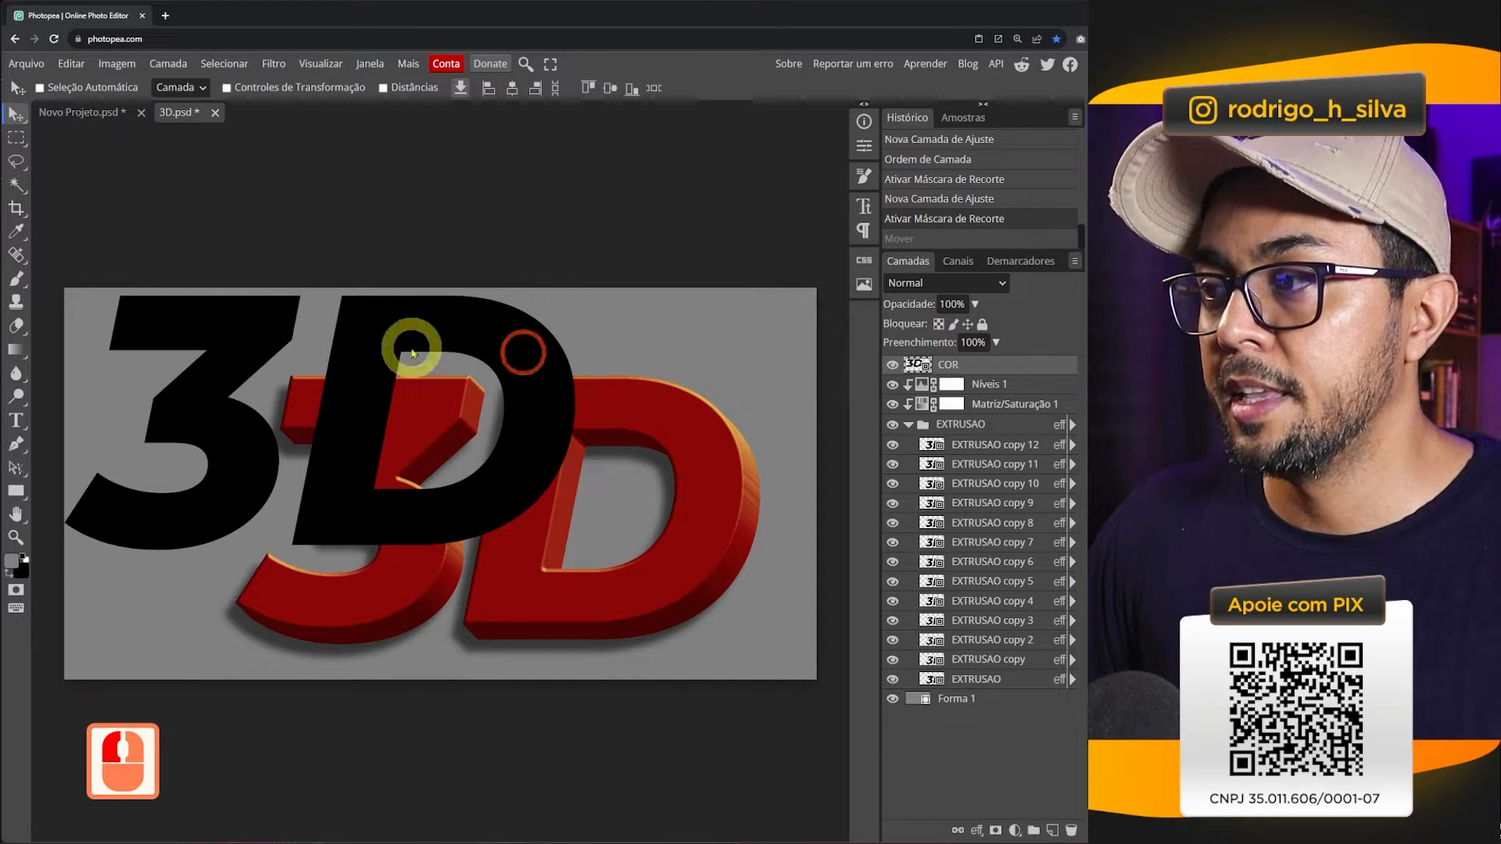
pyautogui.moveTo(201, 325); pyautogui.dragTo(375, 406)
pyautogui.click(112, 628)
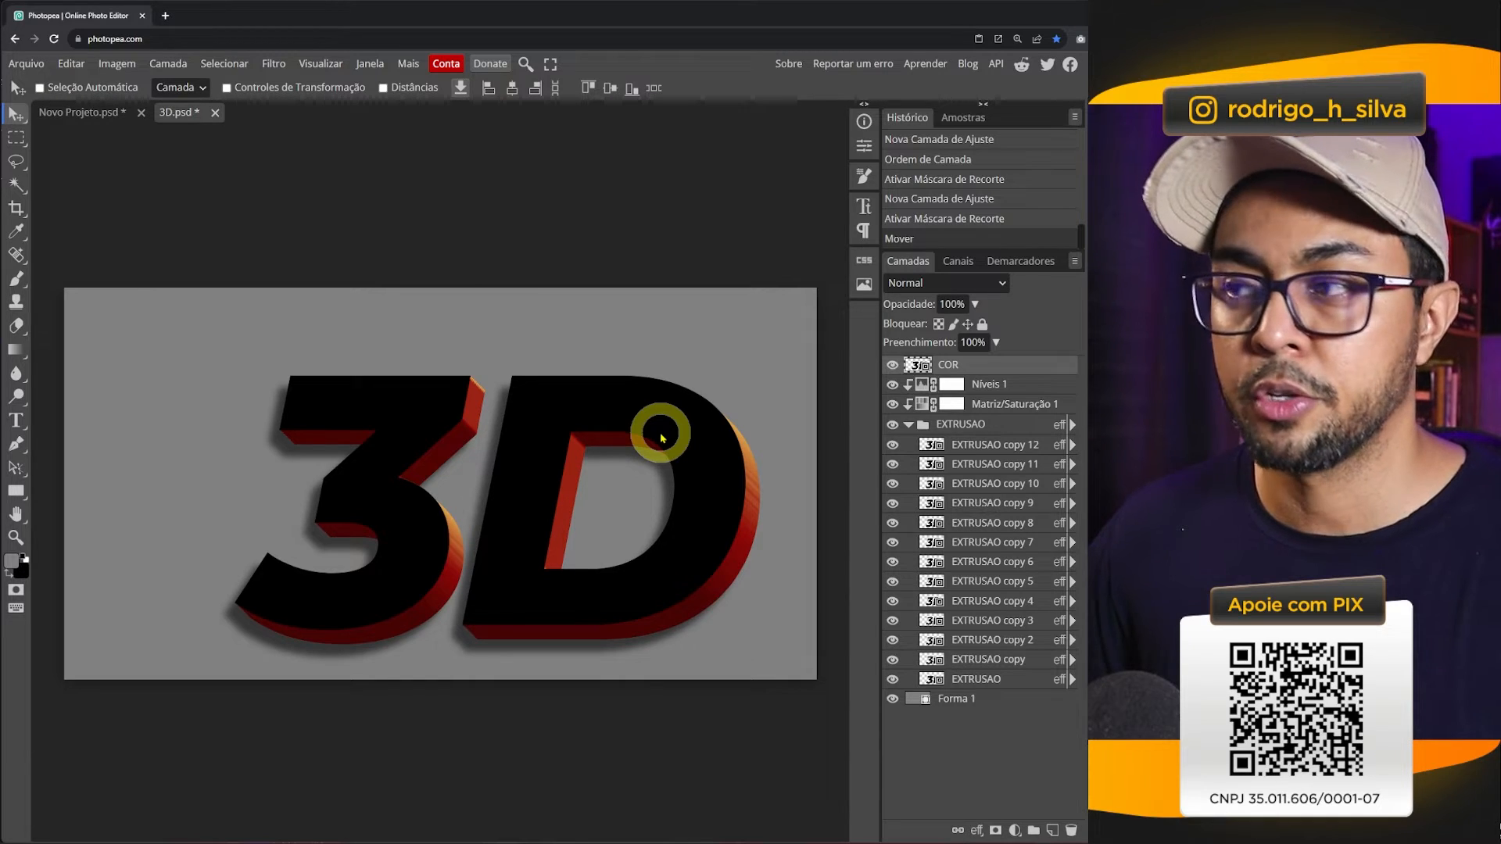
# - Add a Gradient Overlay (Sobreposição em Gradiente) to the COR layer and open its gradient for editing
pyautogui.rightClick(1013, 366)
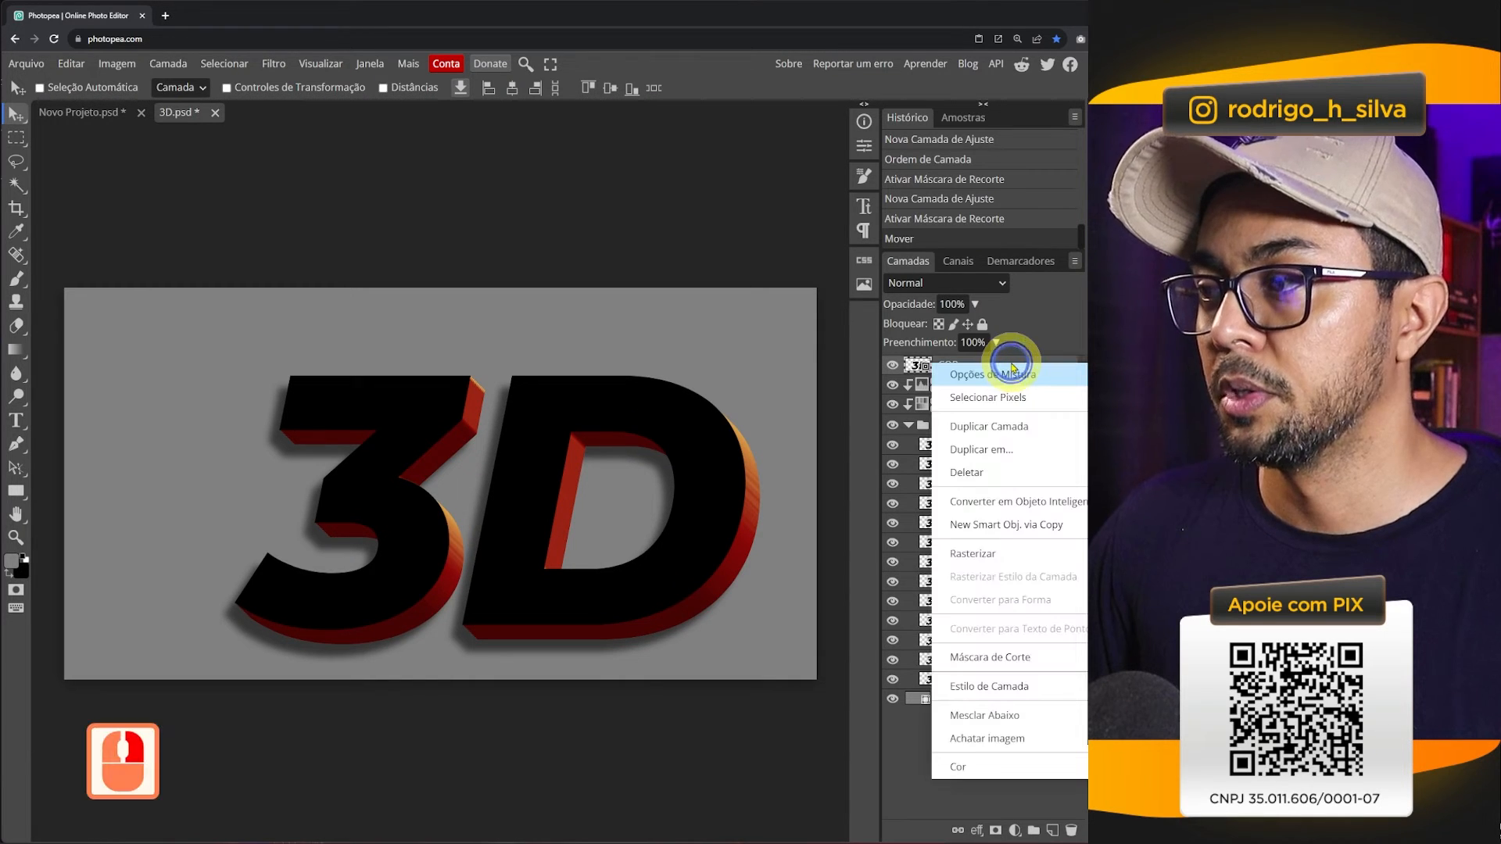
pyautogui.click(1063, 379)
pyautogui.moveTo(335, 87); pyautogui.dragTo(789, 72)
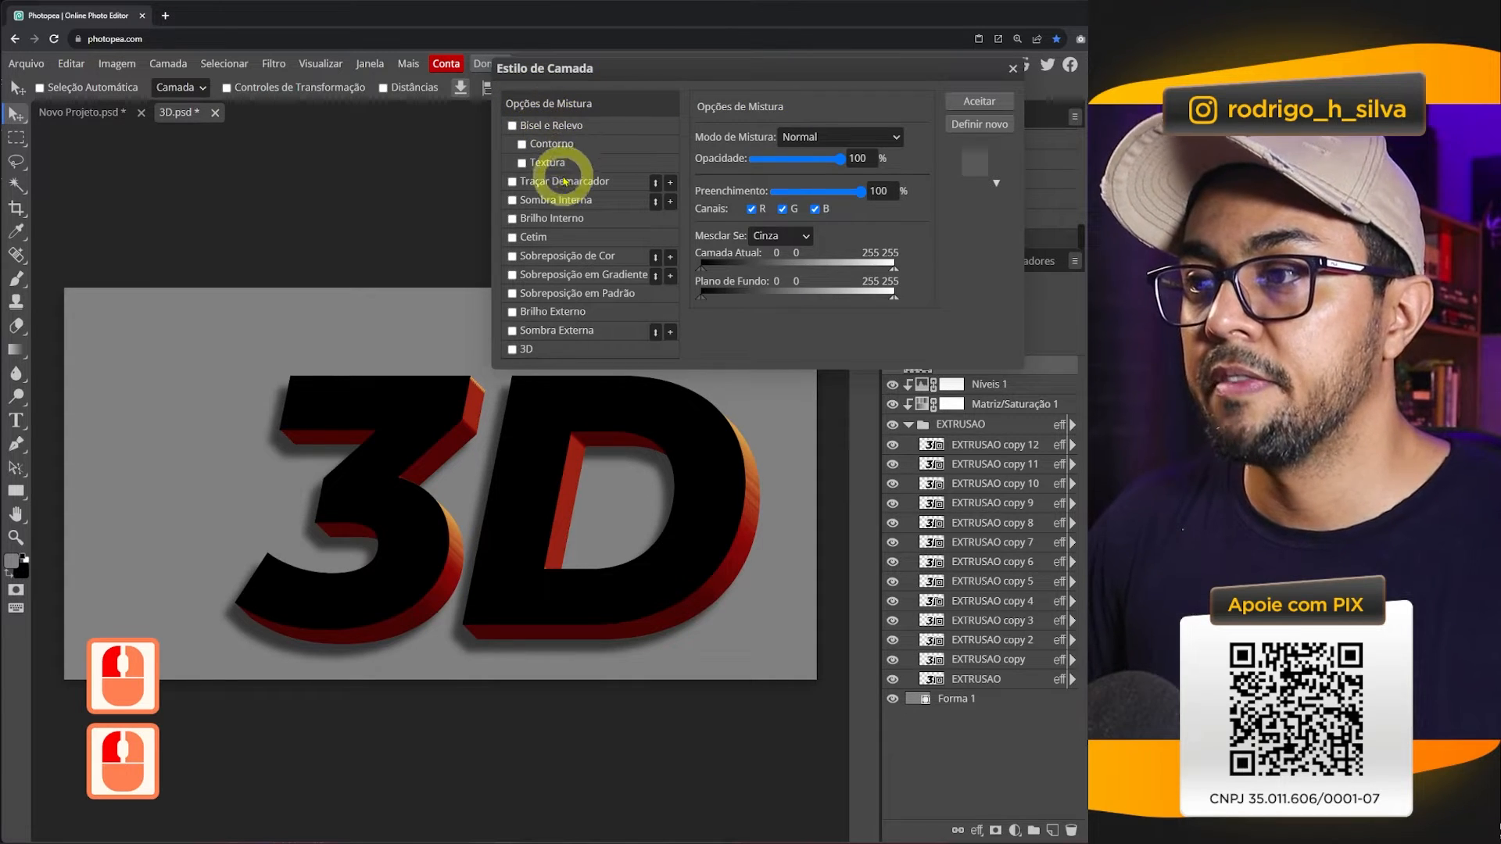
pyautogui.click(585, 276)
pyautogui.click(788, 180)
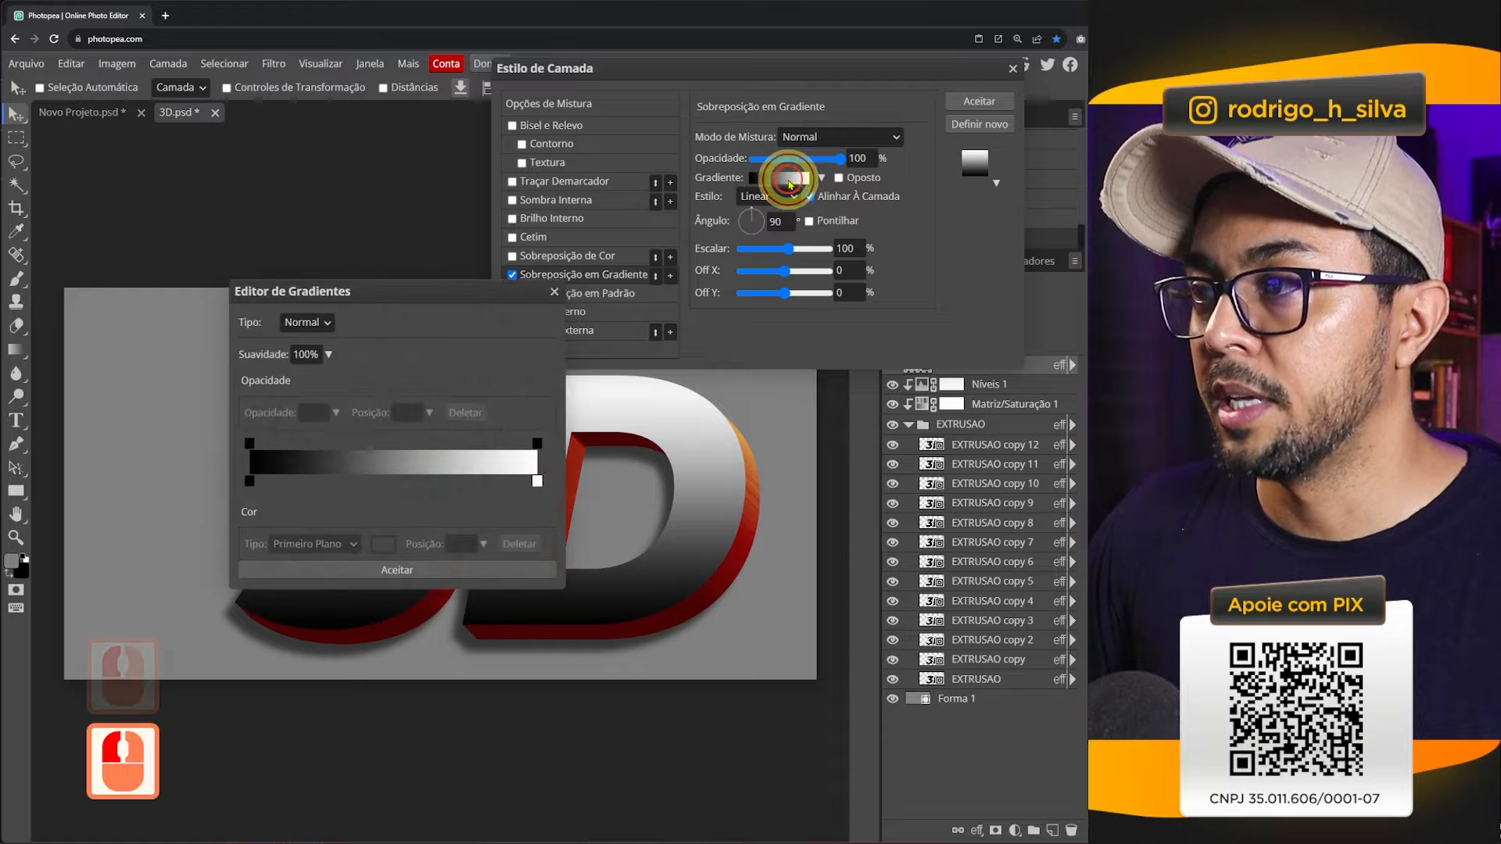
pyautogui.moveTo(399, 284); pyautogui.dragTo(262, 108)
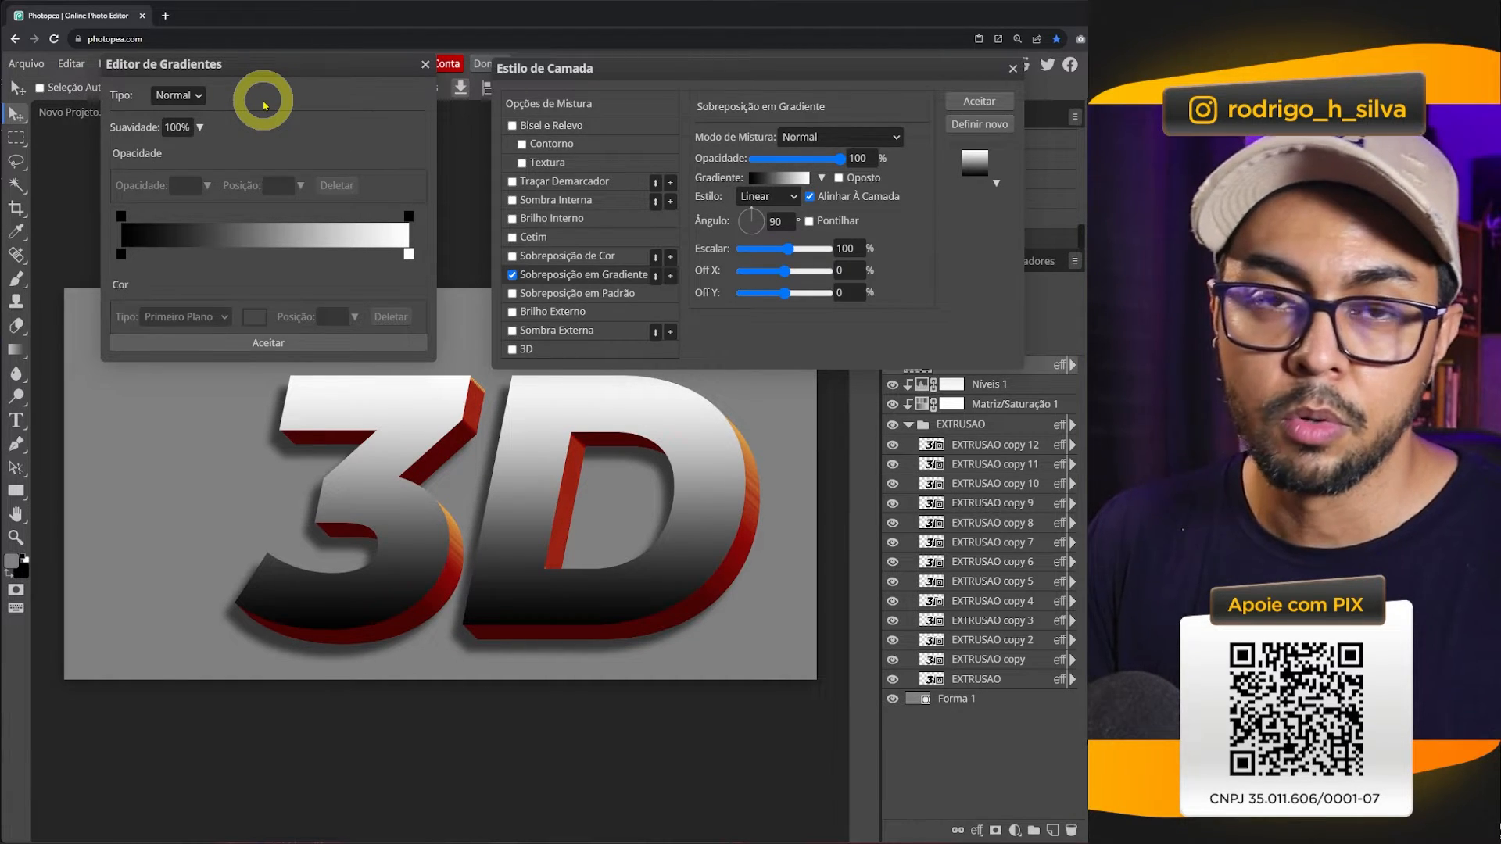
# - Move the gradient's white colour stop to 48% and add another white stop at 100%
pyautogui.click(408, 254)
pyautogui.moveTo(410, 258); pyautogui.dragTo(260, 260)
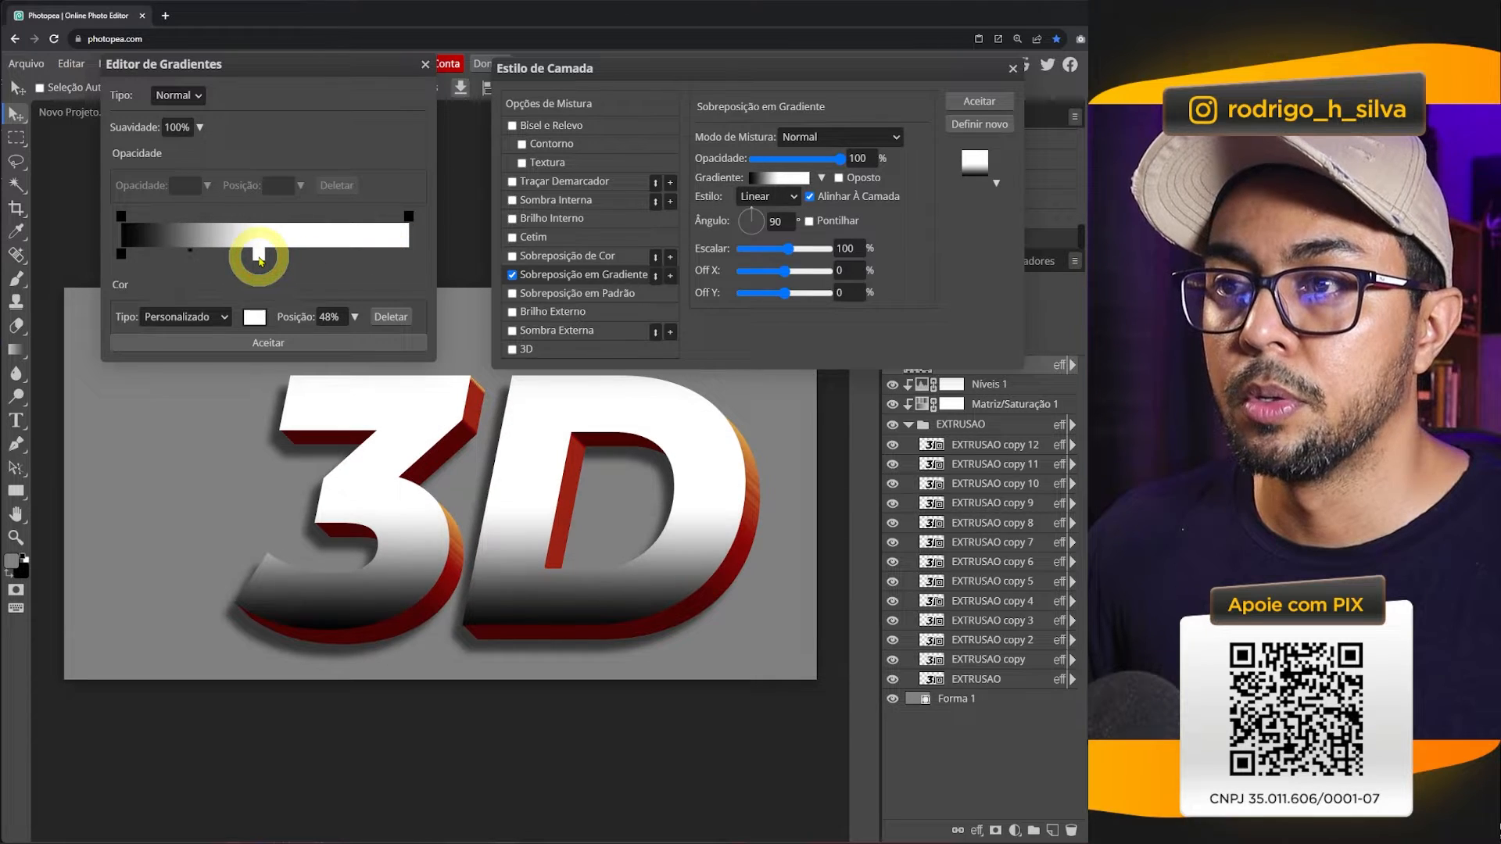
pyautogui.click(364, 256)
pyautogui.moveTo(366, 256); pyautogui.dragTo(408, 255)
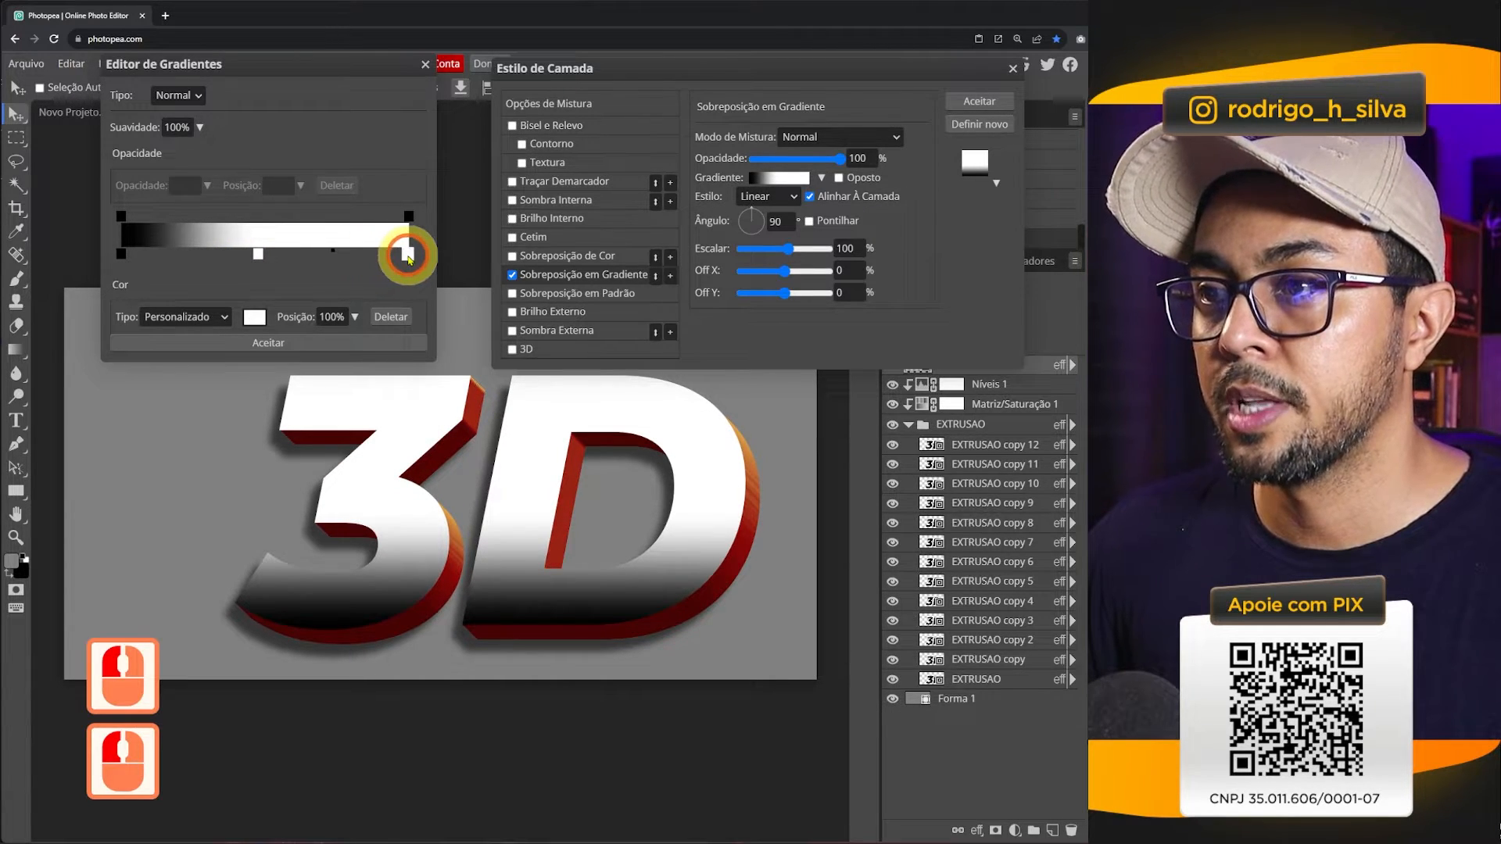
# - Recolour the gradient stop at 100% to a grey with 65% brightness (a5a5a5)
pyautogui.click(253, 317)
pyautogui.moveTo(362, 529); pyautogui.dragTo(352, 495)
pyautogui.doubleClick(592, 530)
pyautogui.click(594, 529)
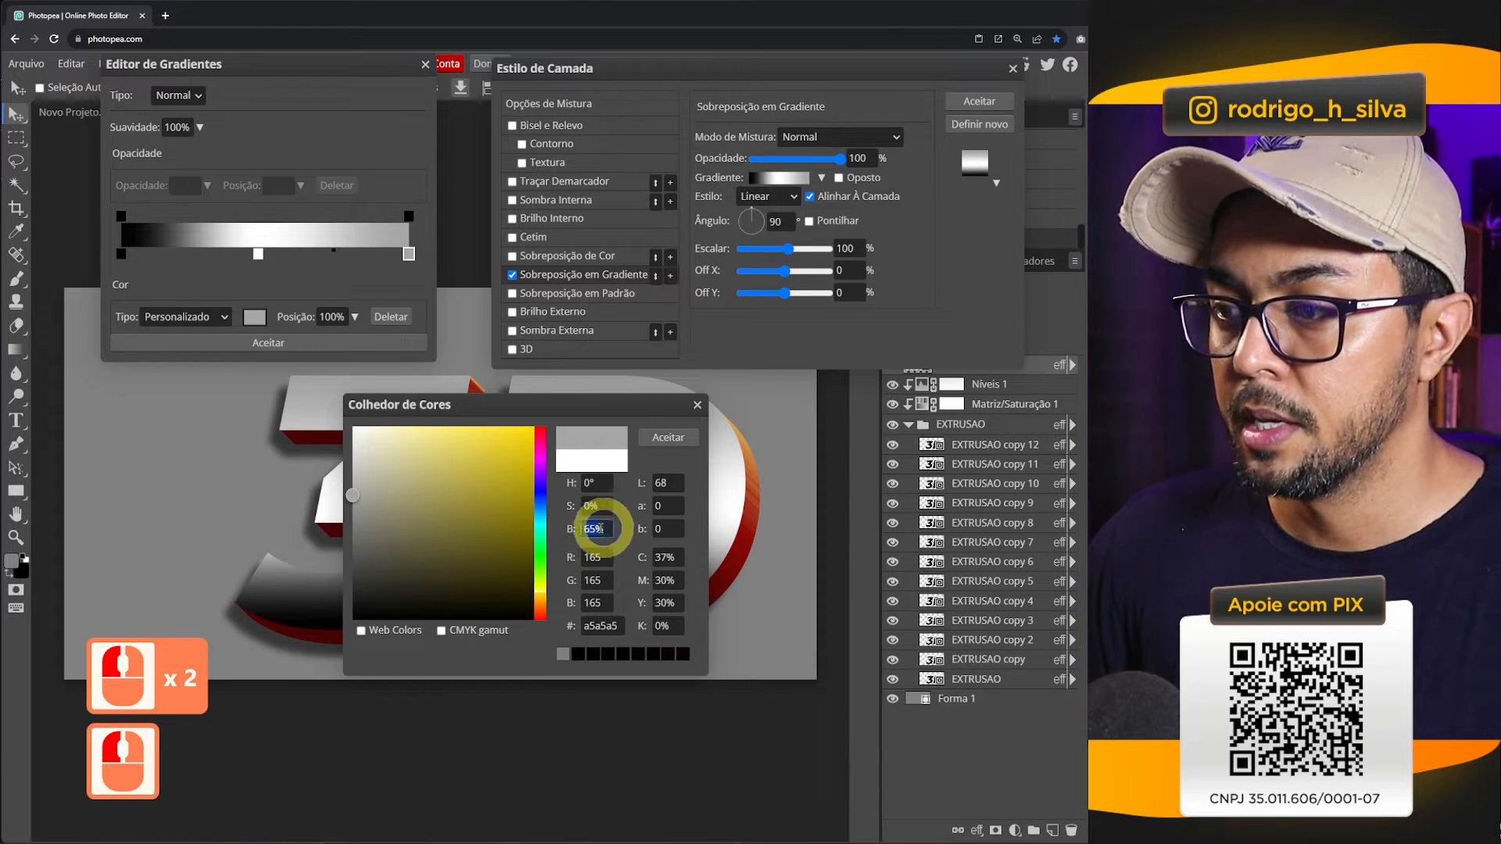
pyautogui.click(669, 440)
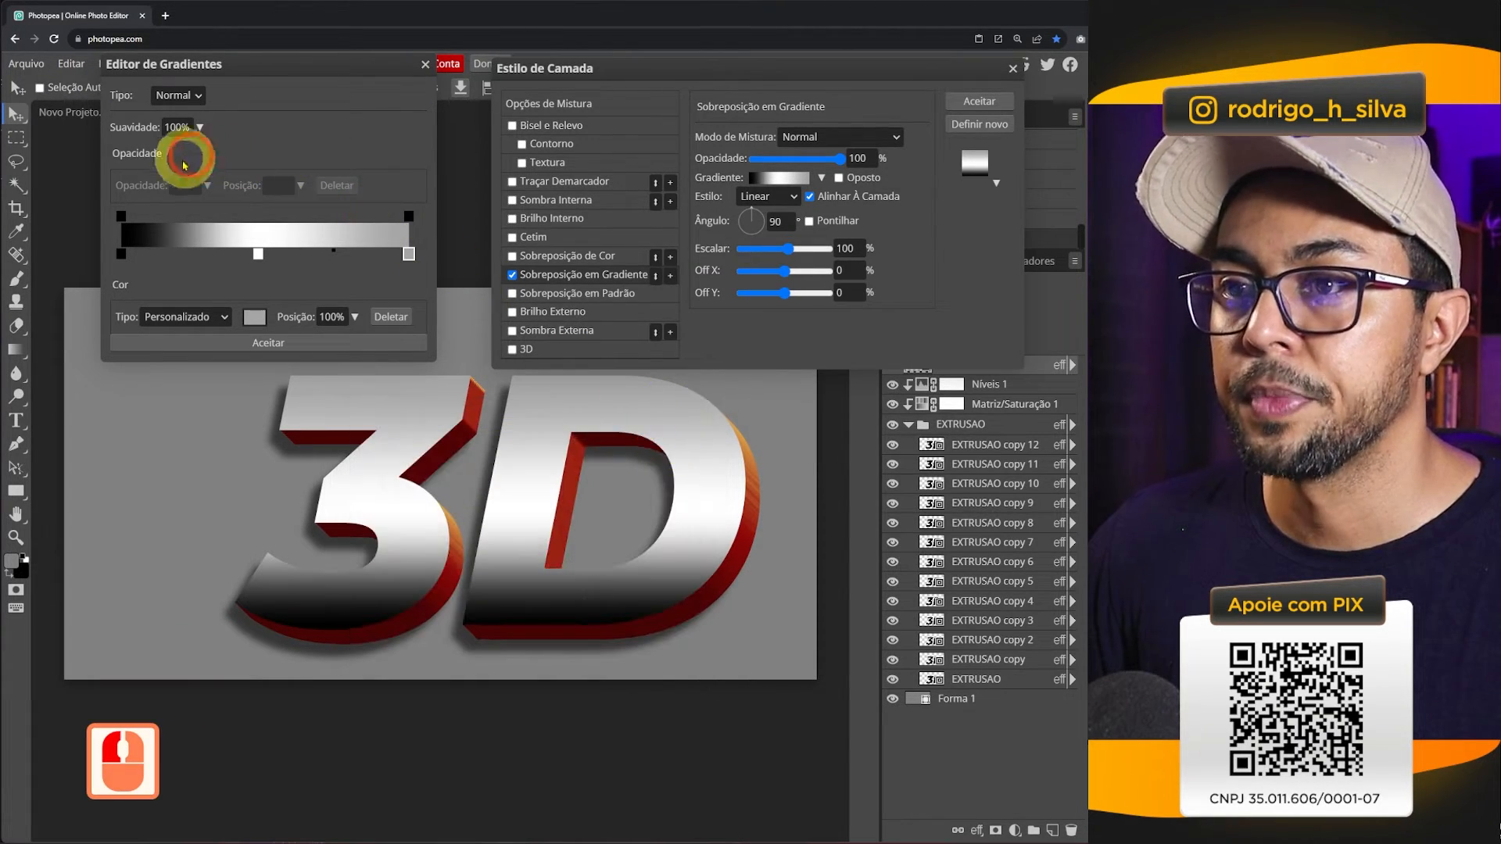
# - Recolour the black gradient stop at 0% to a grey with 65% brightness
pyautogui.doubleClick(121, 254)
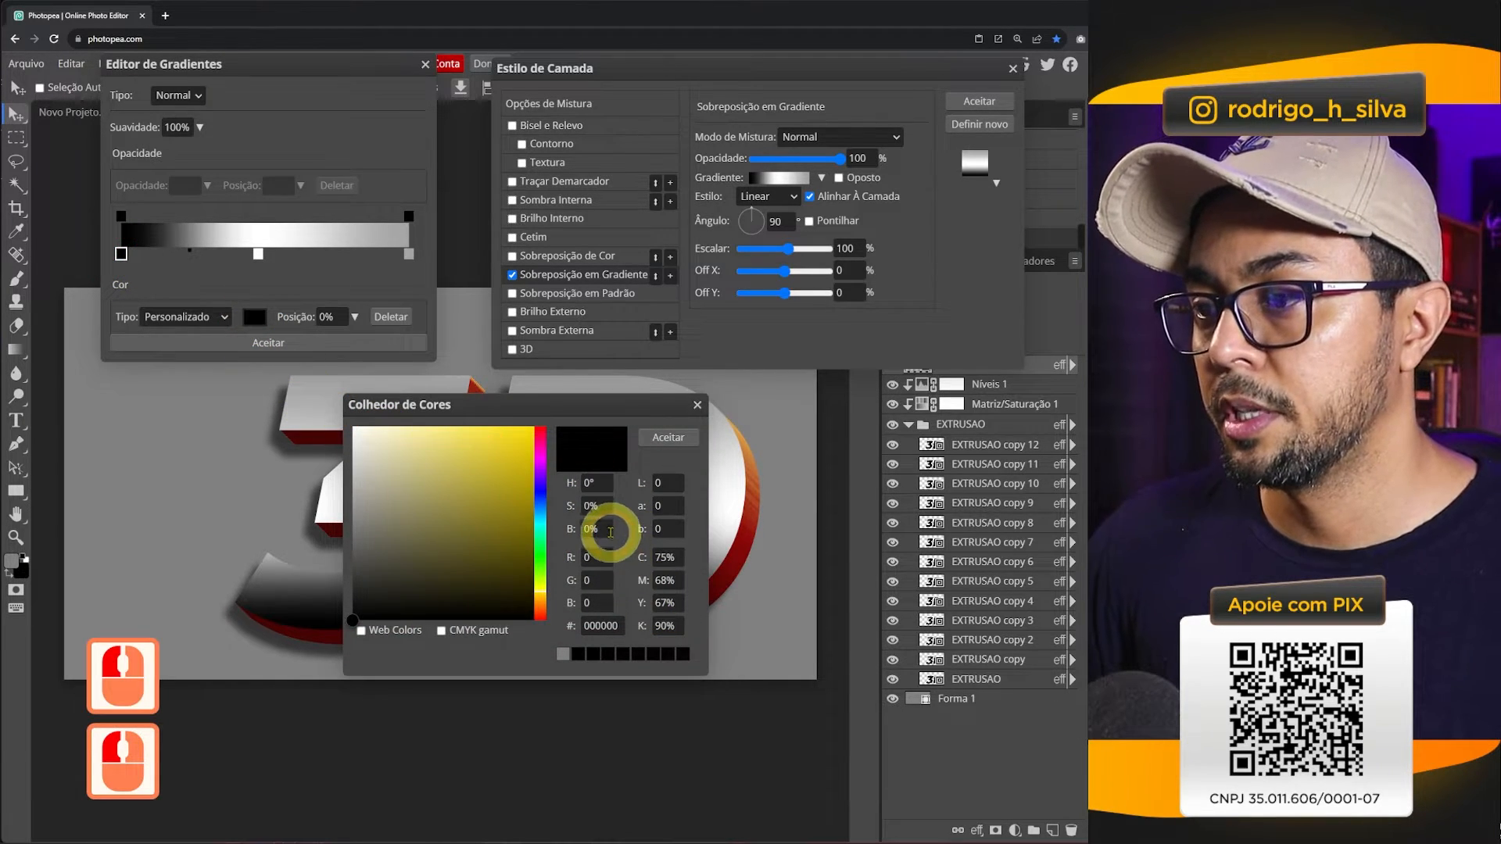
pyautogui.doubleClick(599, 530)
pyautogui.write('65')
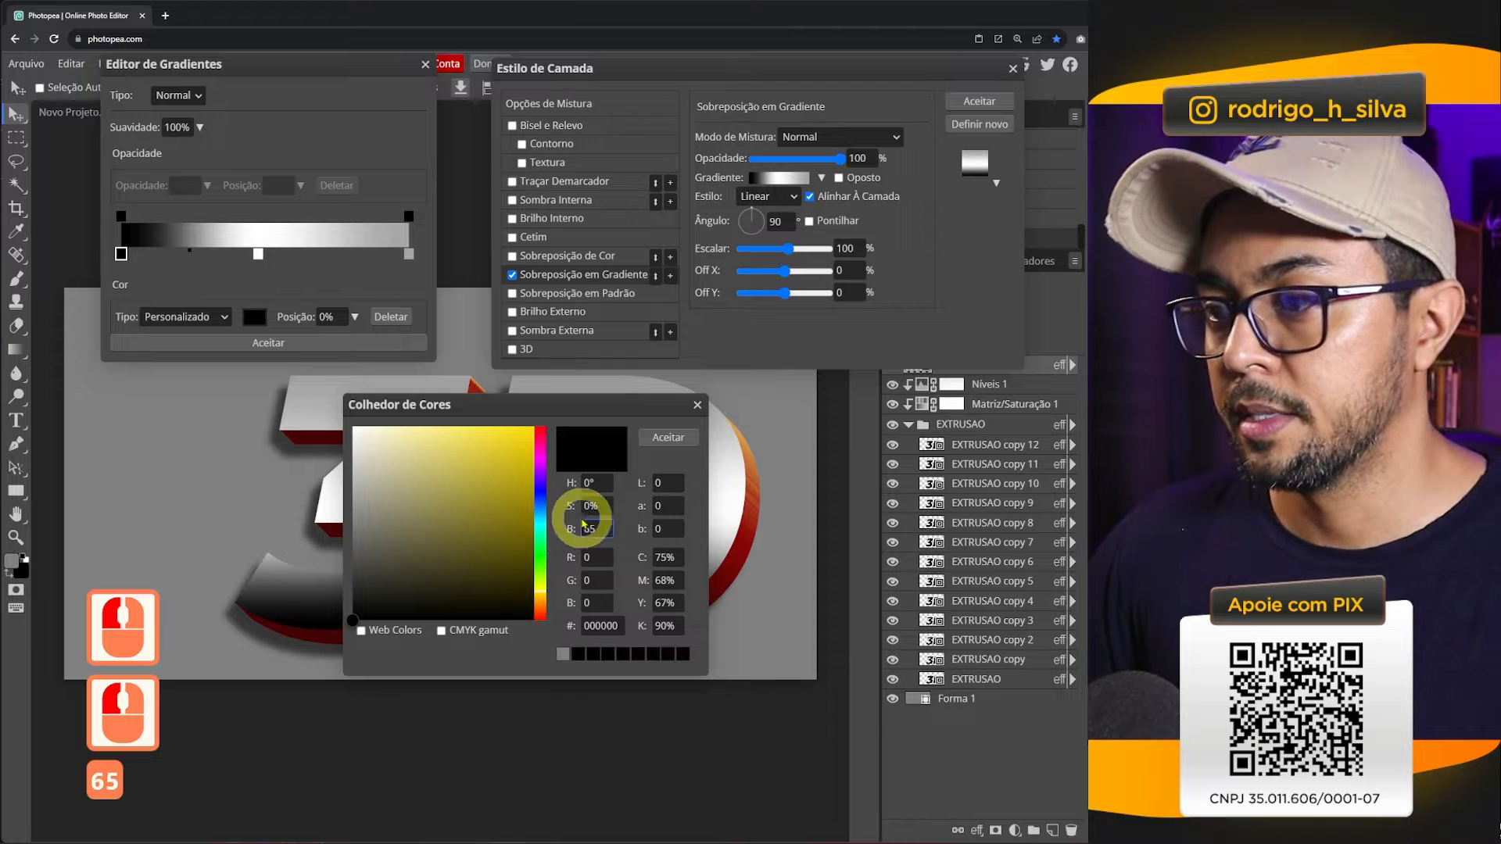
pyautogui.click(666, 437)
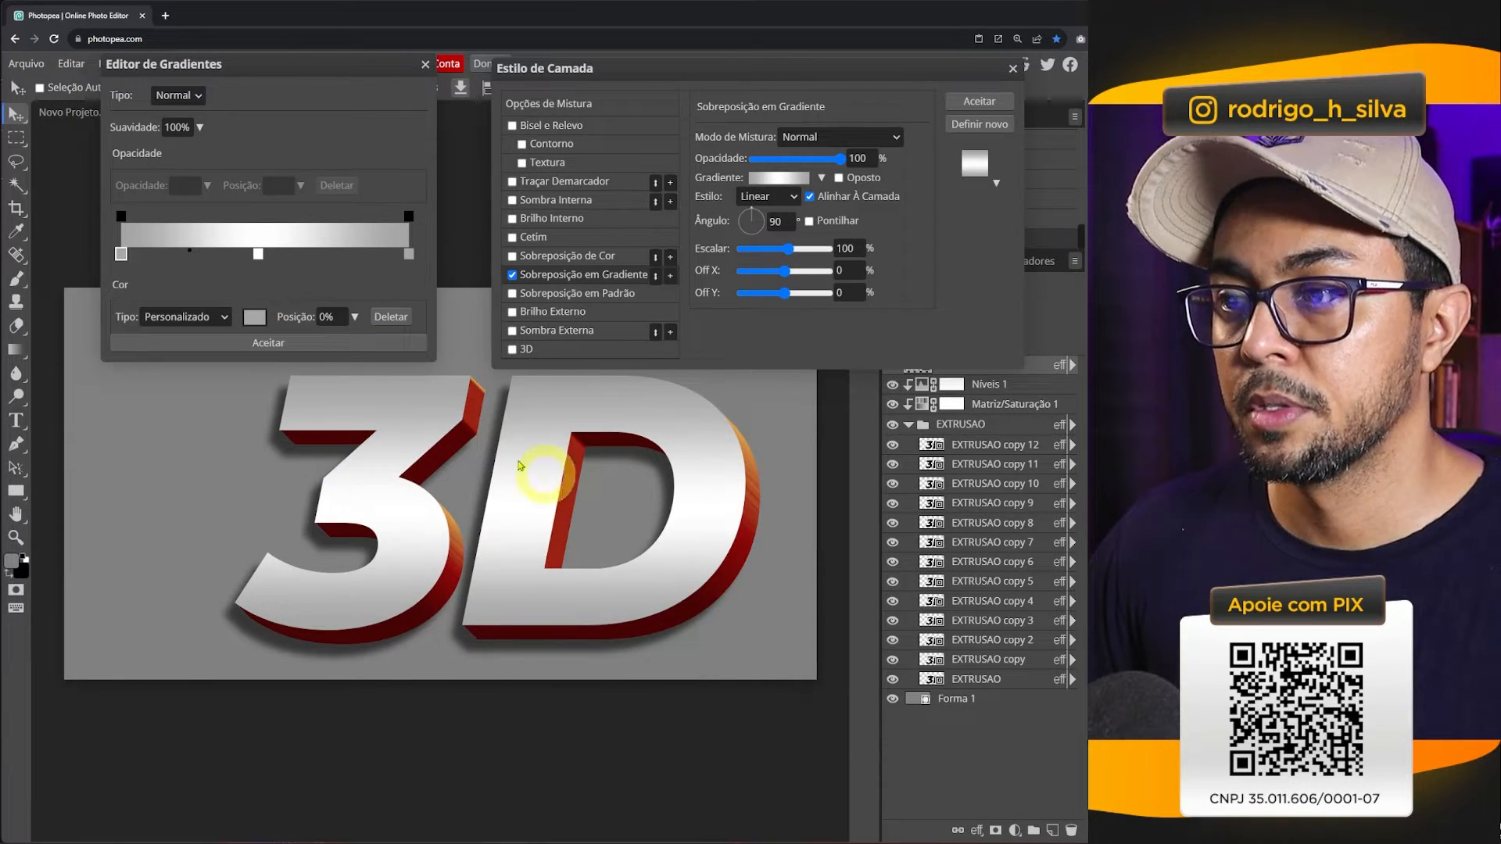
# - Set the middle white stop's position to 50% and accept the gradient
pyautogui.click(260, 255)
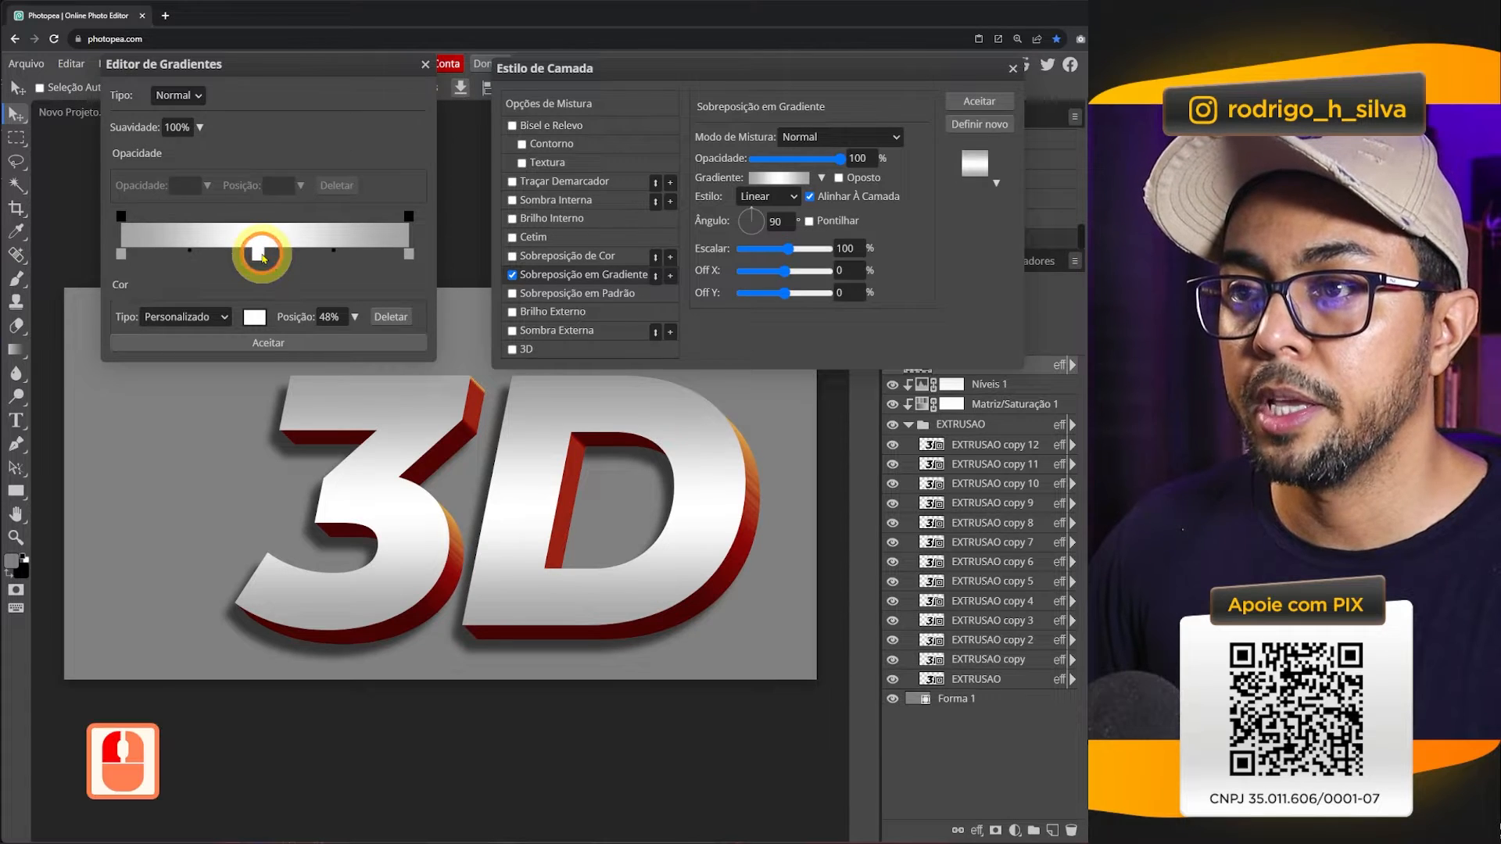
pyautogui.click(294, 315)
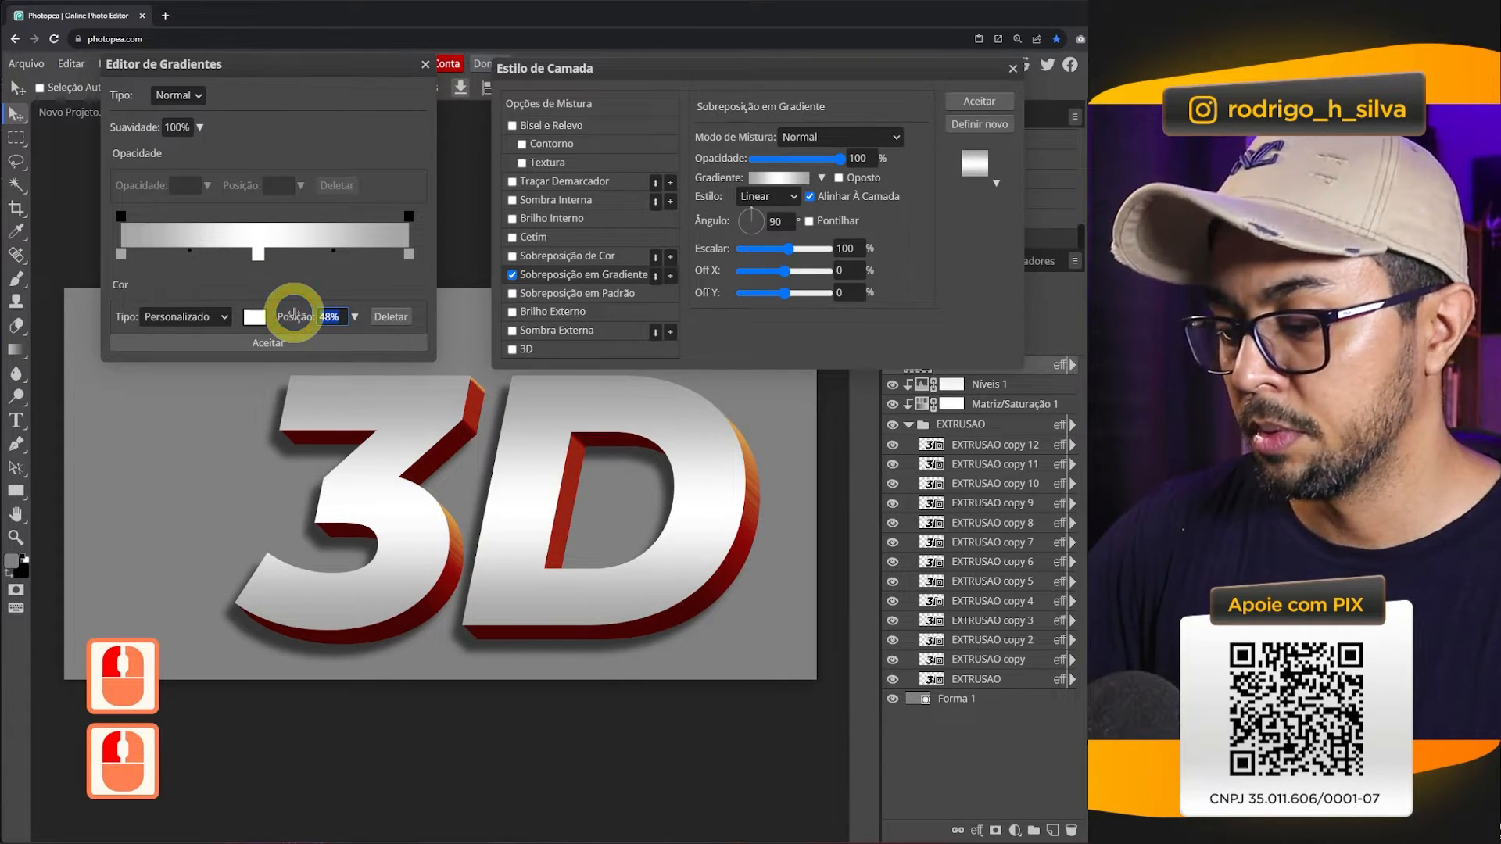
pyautogui.write('50')
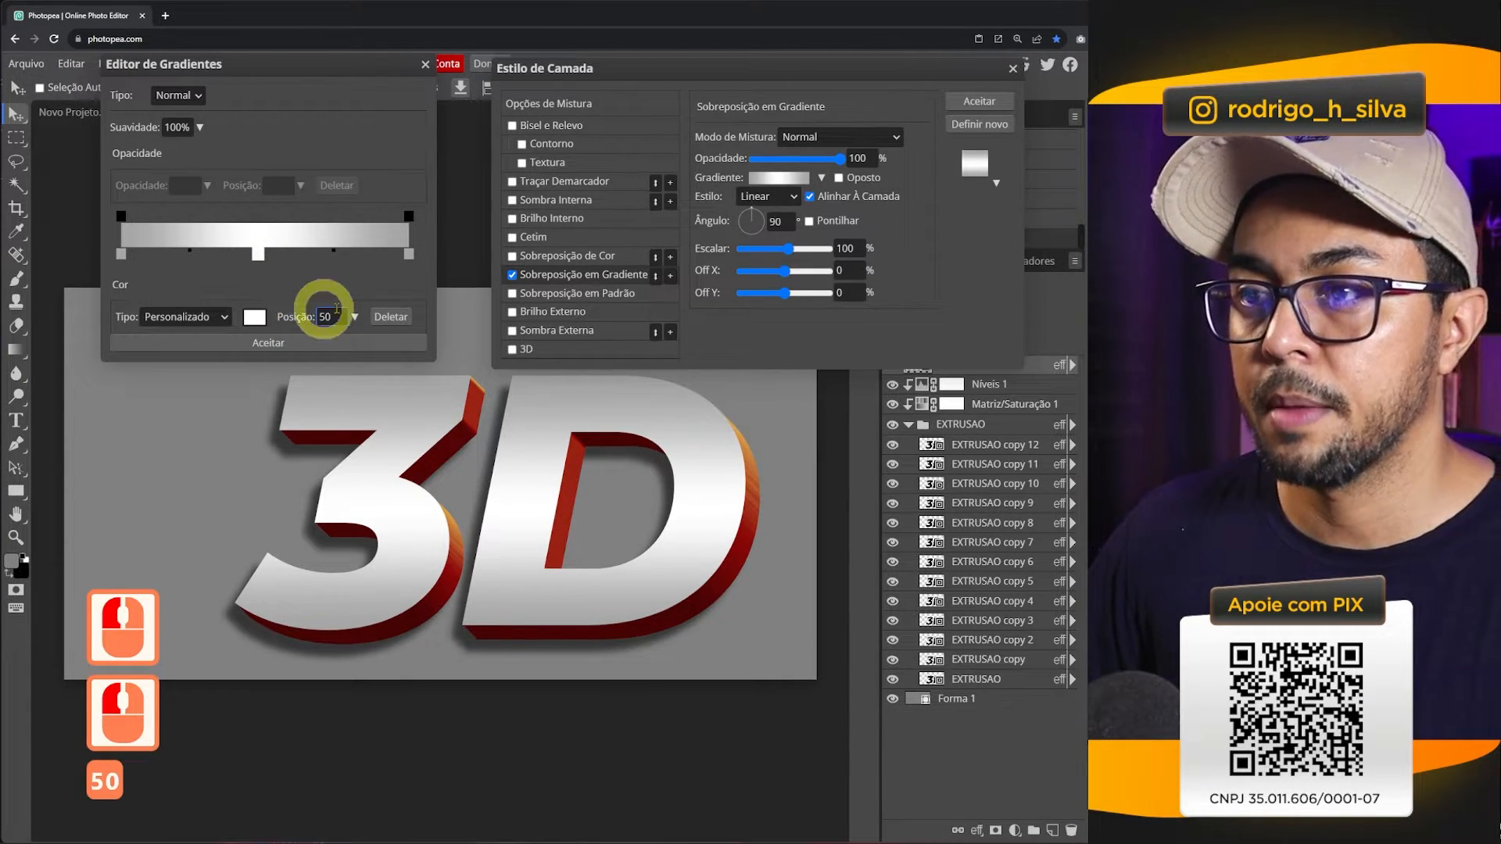
pyautogui.click(362, 301)
pyautogui.click(331, 343)
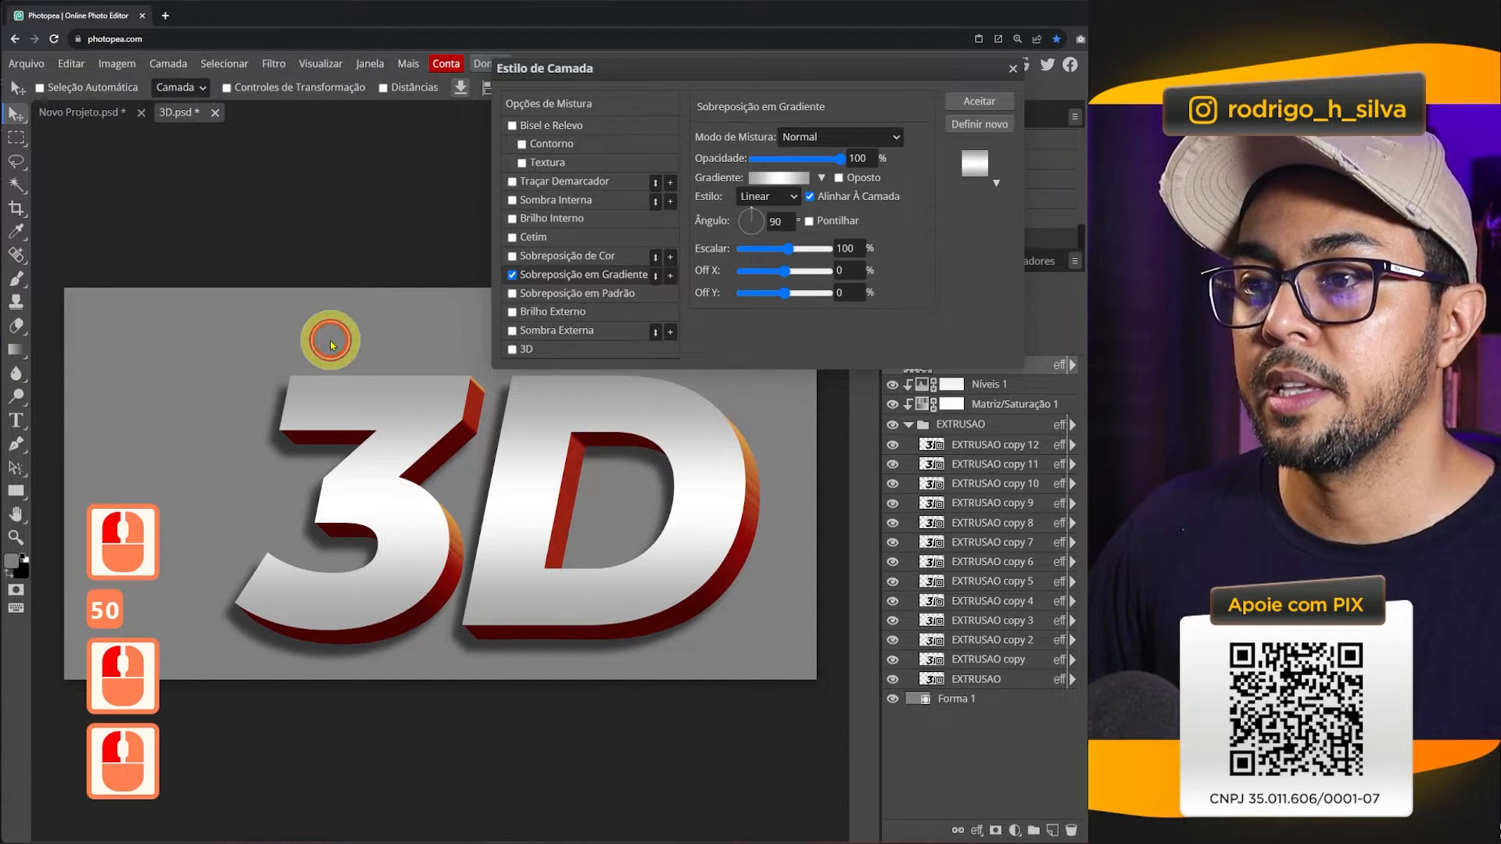
# - Add a yellow (f2de4f) Color Overlay to the front face layer with the Superexposição Linear blend mode
pyautogui.click(563, 257)
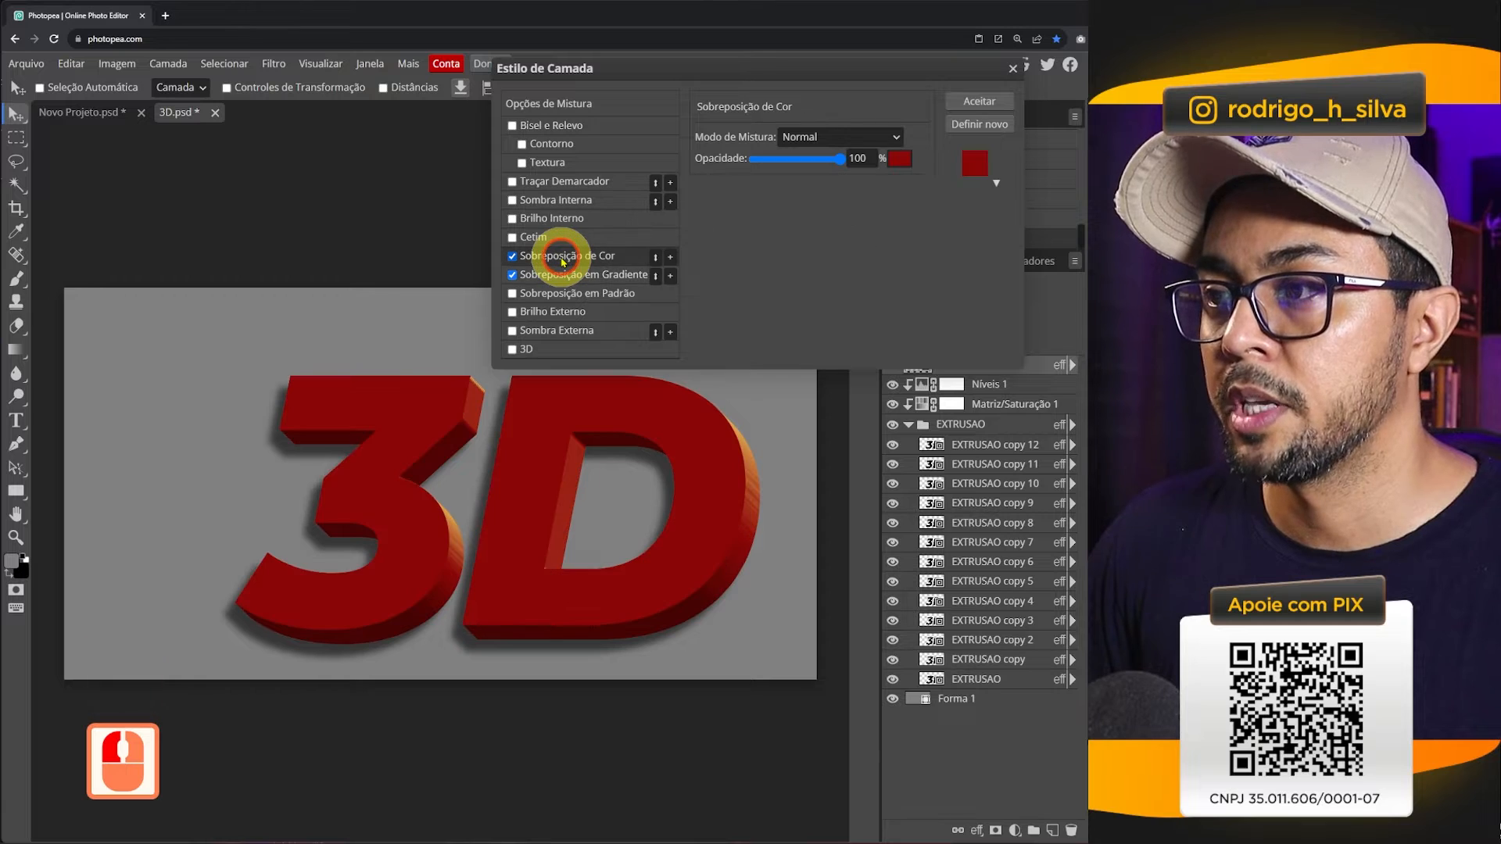
pyautogui.click(906, 161)
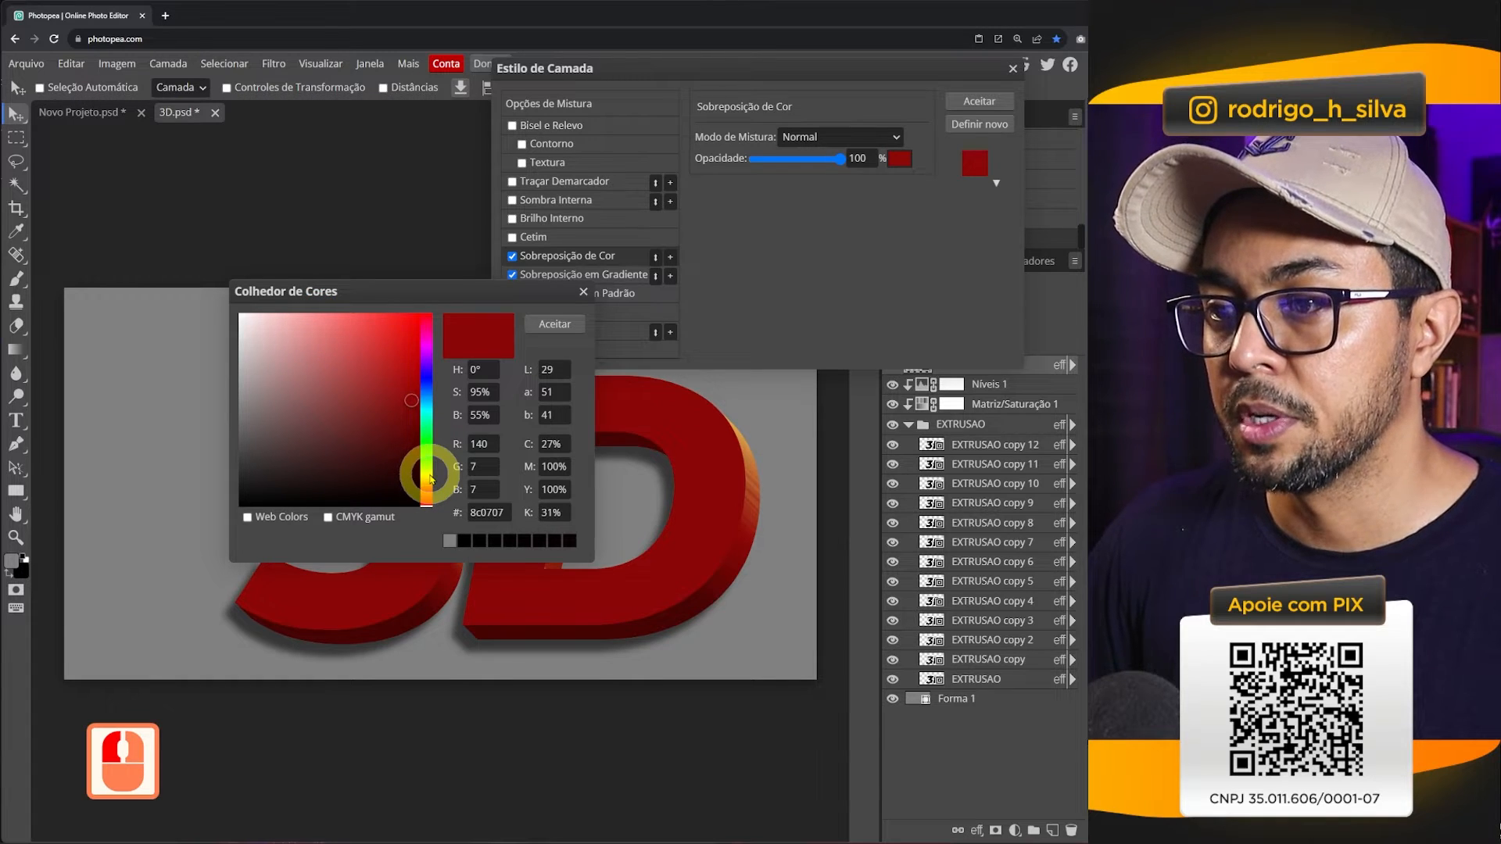
pyautogui.moveTo(428, 482); pyautogui.dragTo(427, 478)
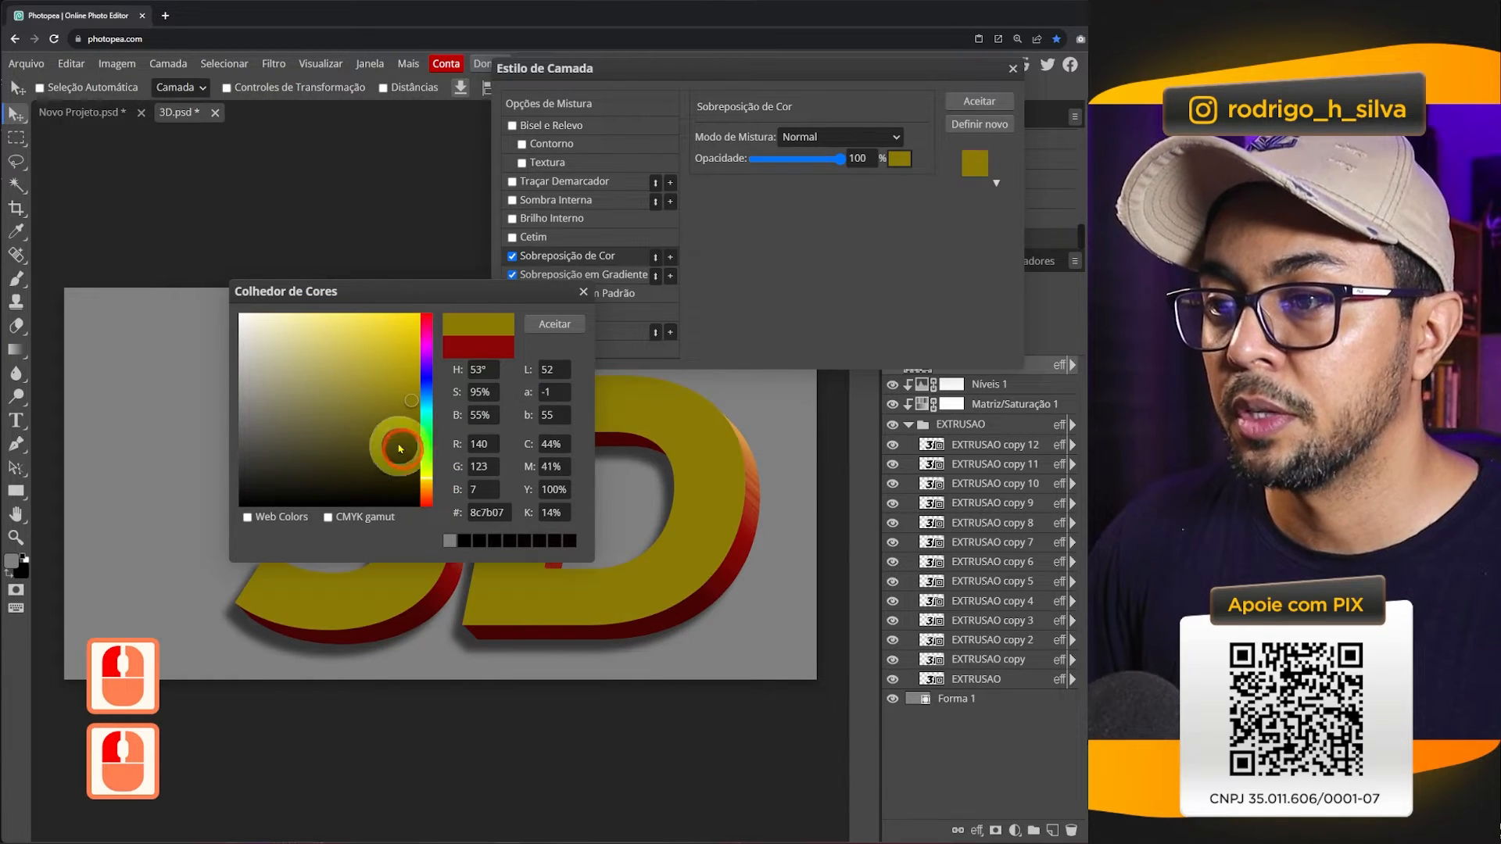
pyautogui.moveTo(373, 325)
pyautogui.mouseDown()
pyautogui.moveTo(355, 308)
pyautogui.moveTo(363, 334)
pyautogui.mouseUp()
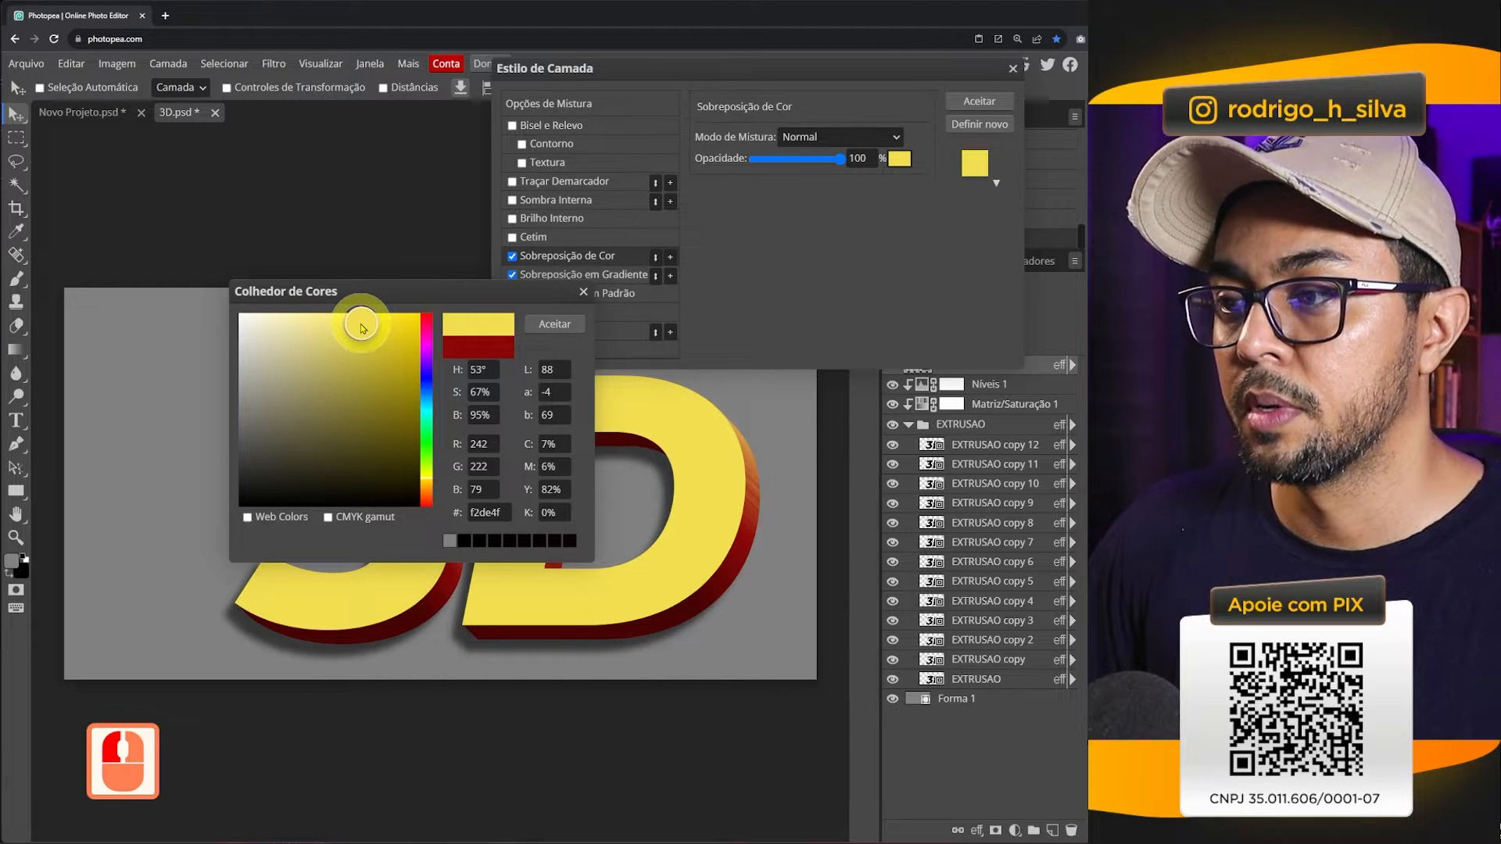
pyautogui.click(546, 334)
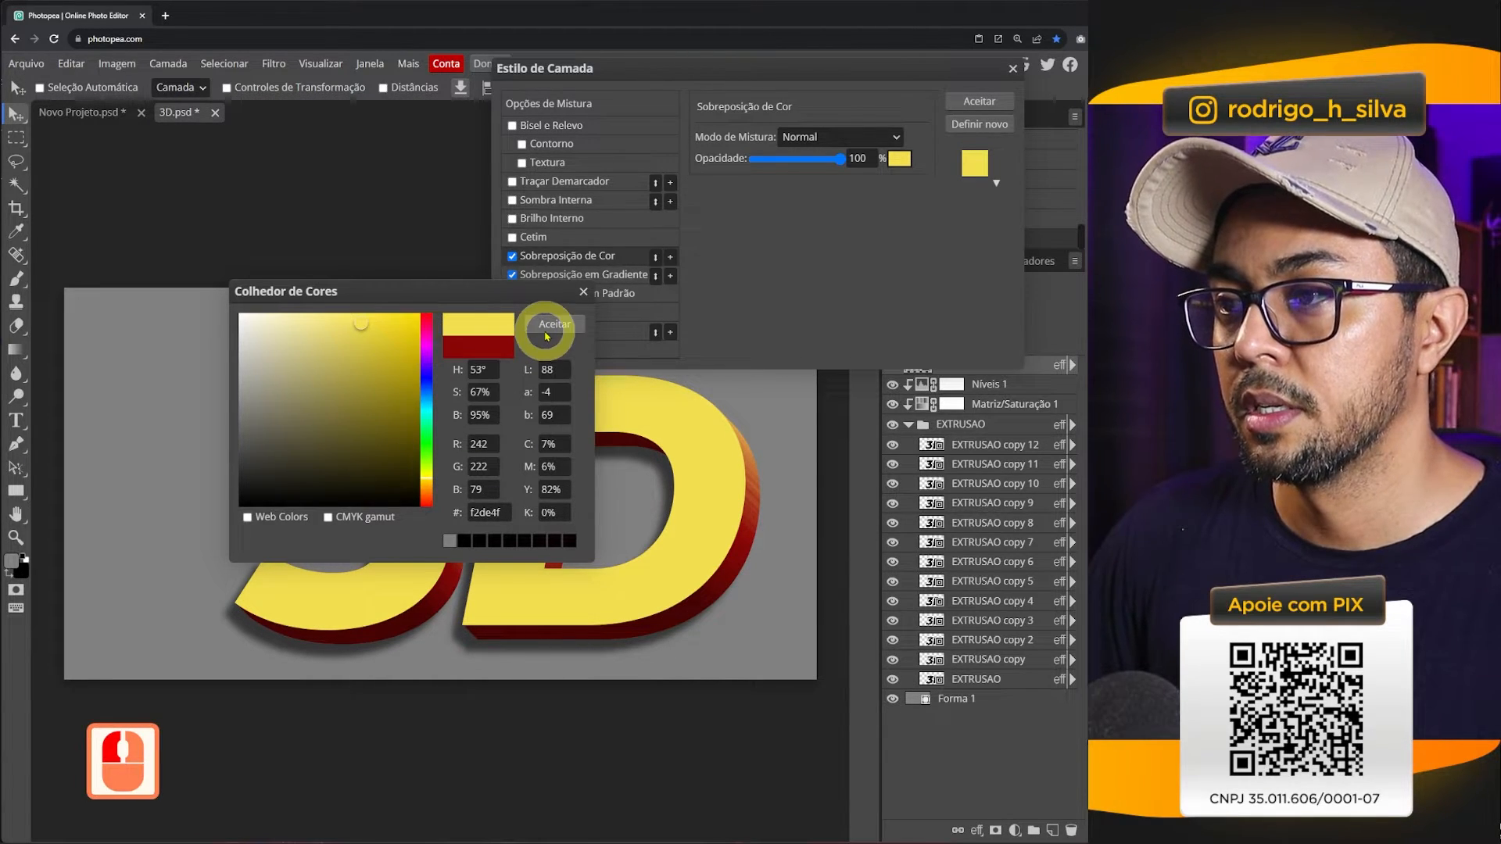
pyautogui.click(548, 329)
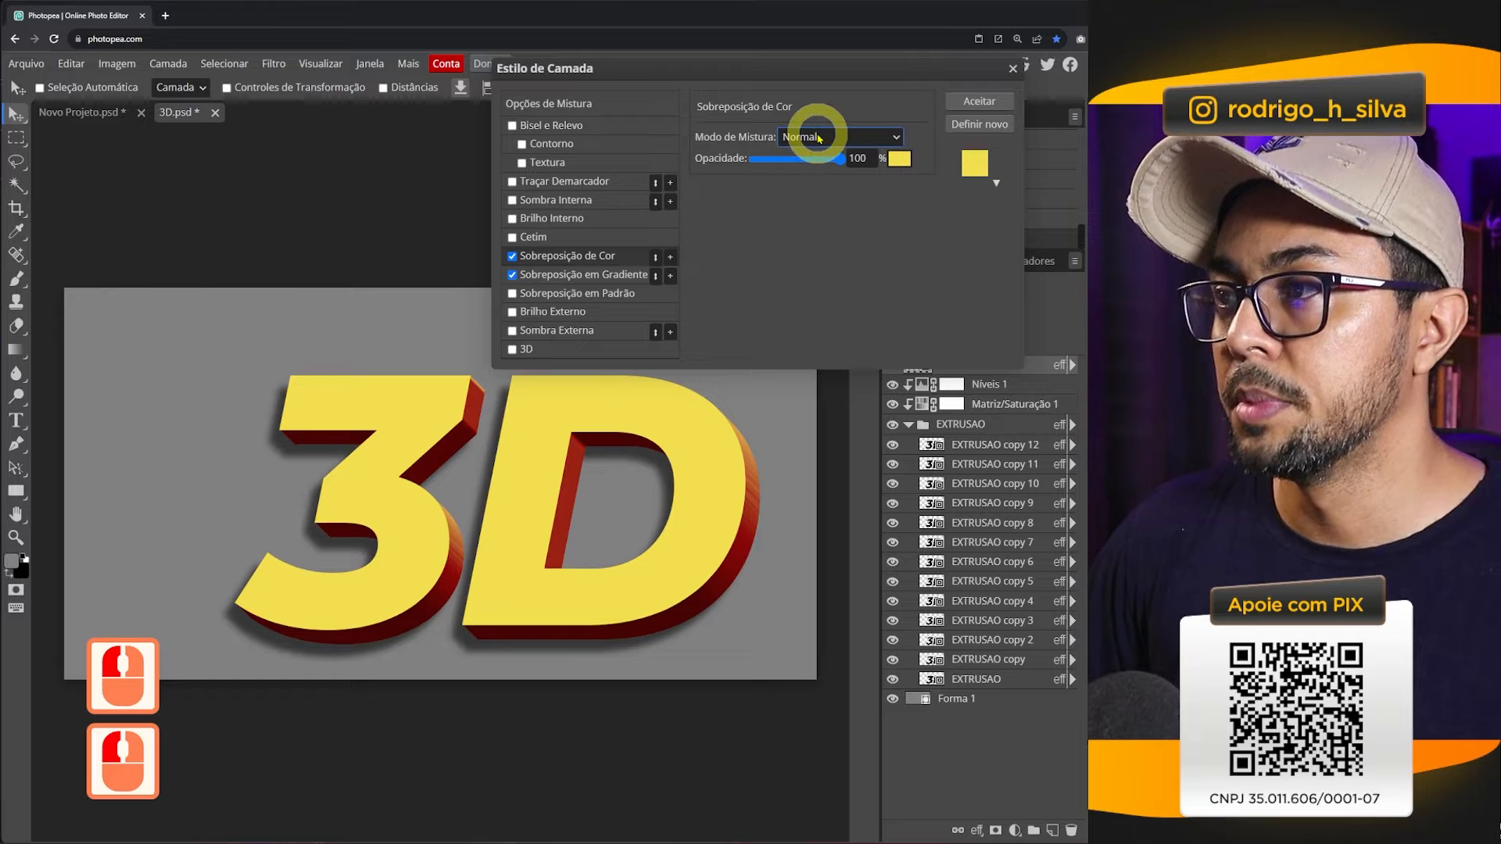
pyautogui.click(818, 137)
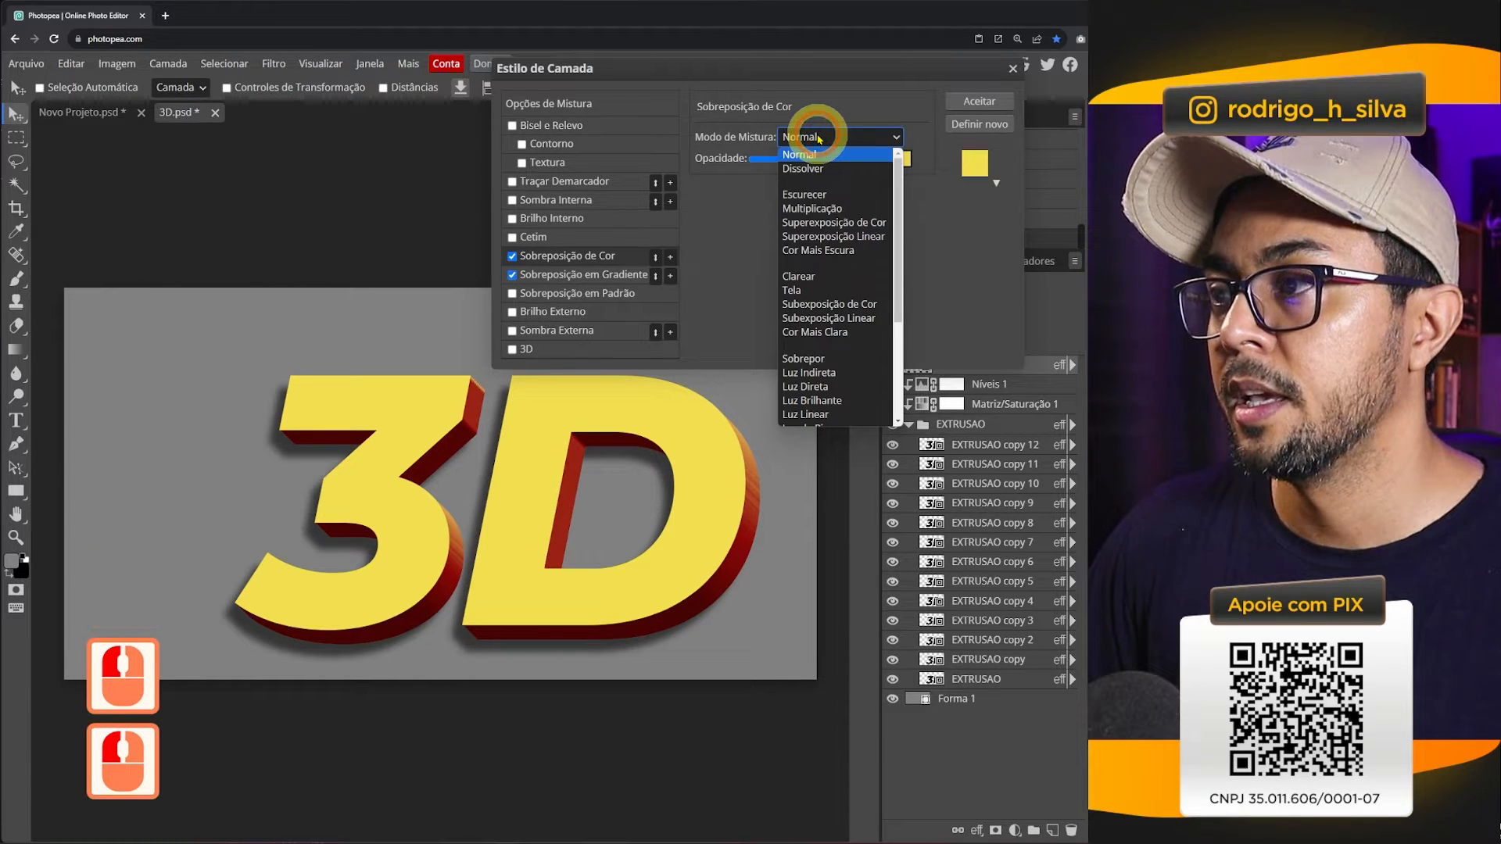
pyautogui.click(846, 242)
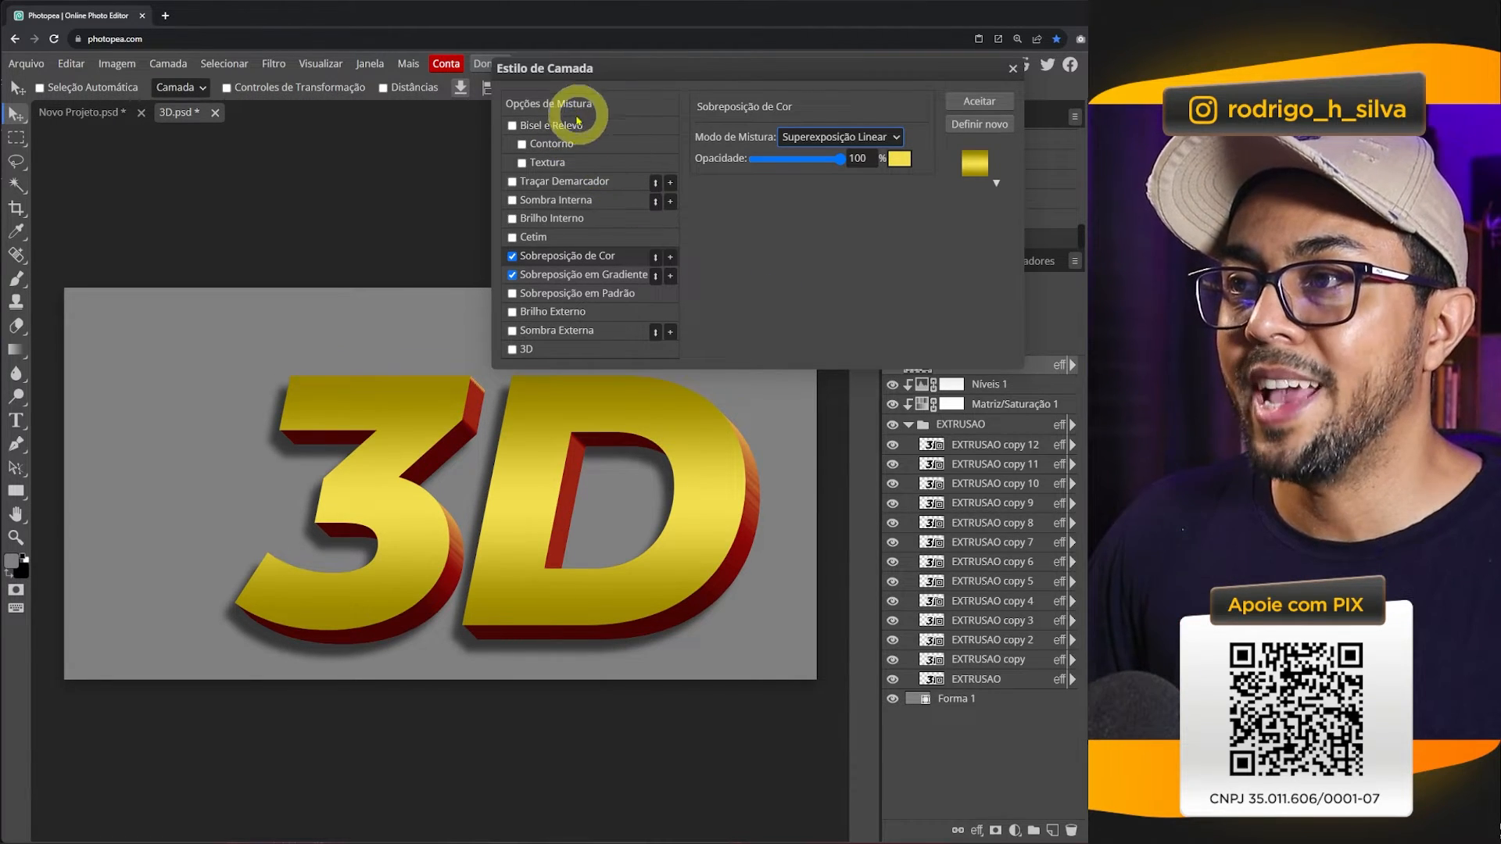
# - Enable Bevel and Emboss on the front face layer and set its highlight colour to white (ffffff)
pyautogui.moveTo(627, 72); pyautogui.dragTo(686, 82)
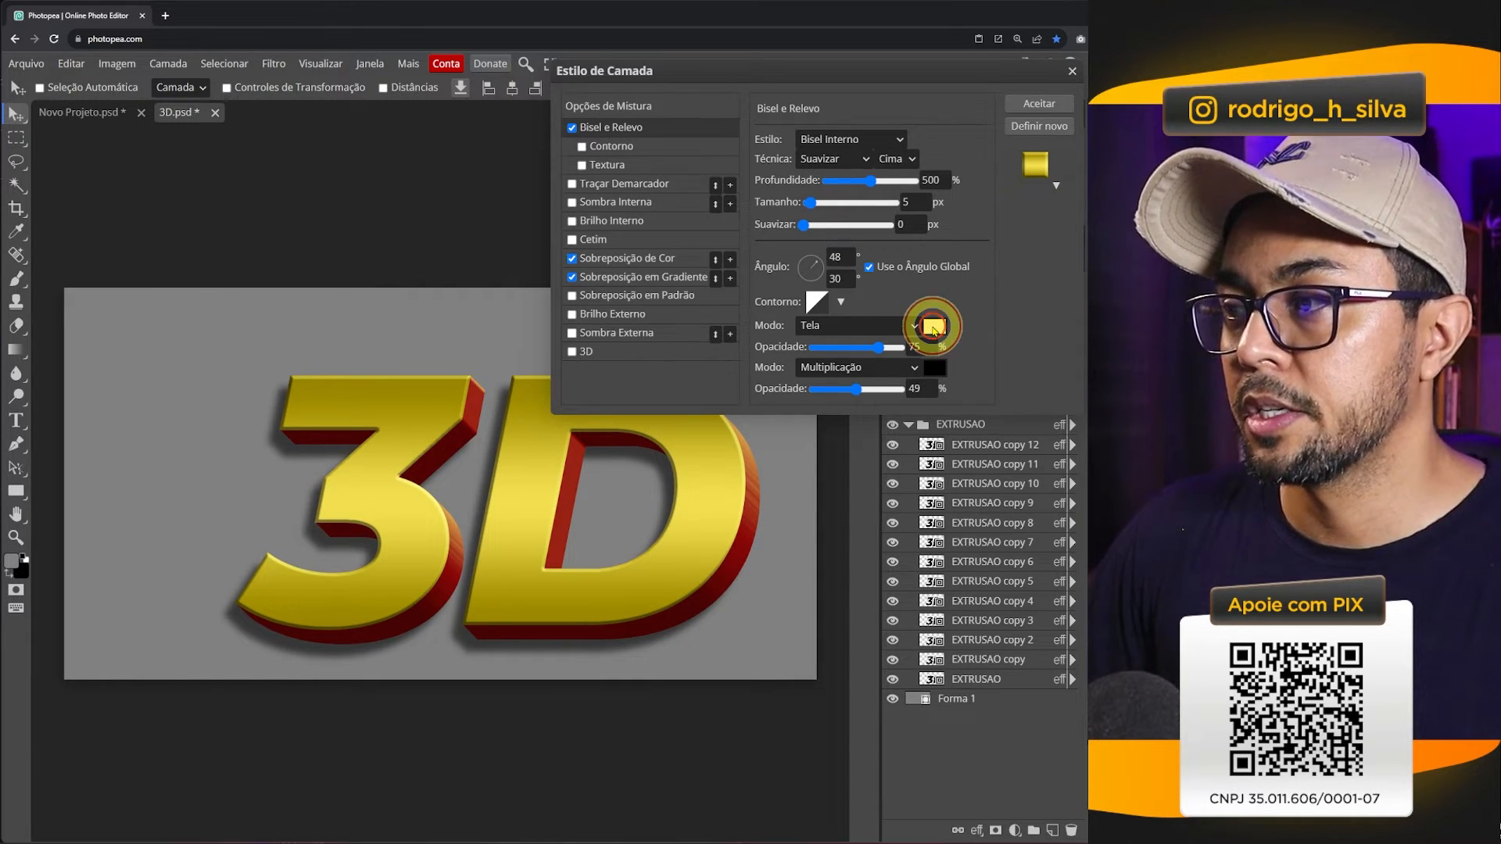
pyautogui.click(933, 328)
pyautogui.click(239, 314)
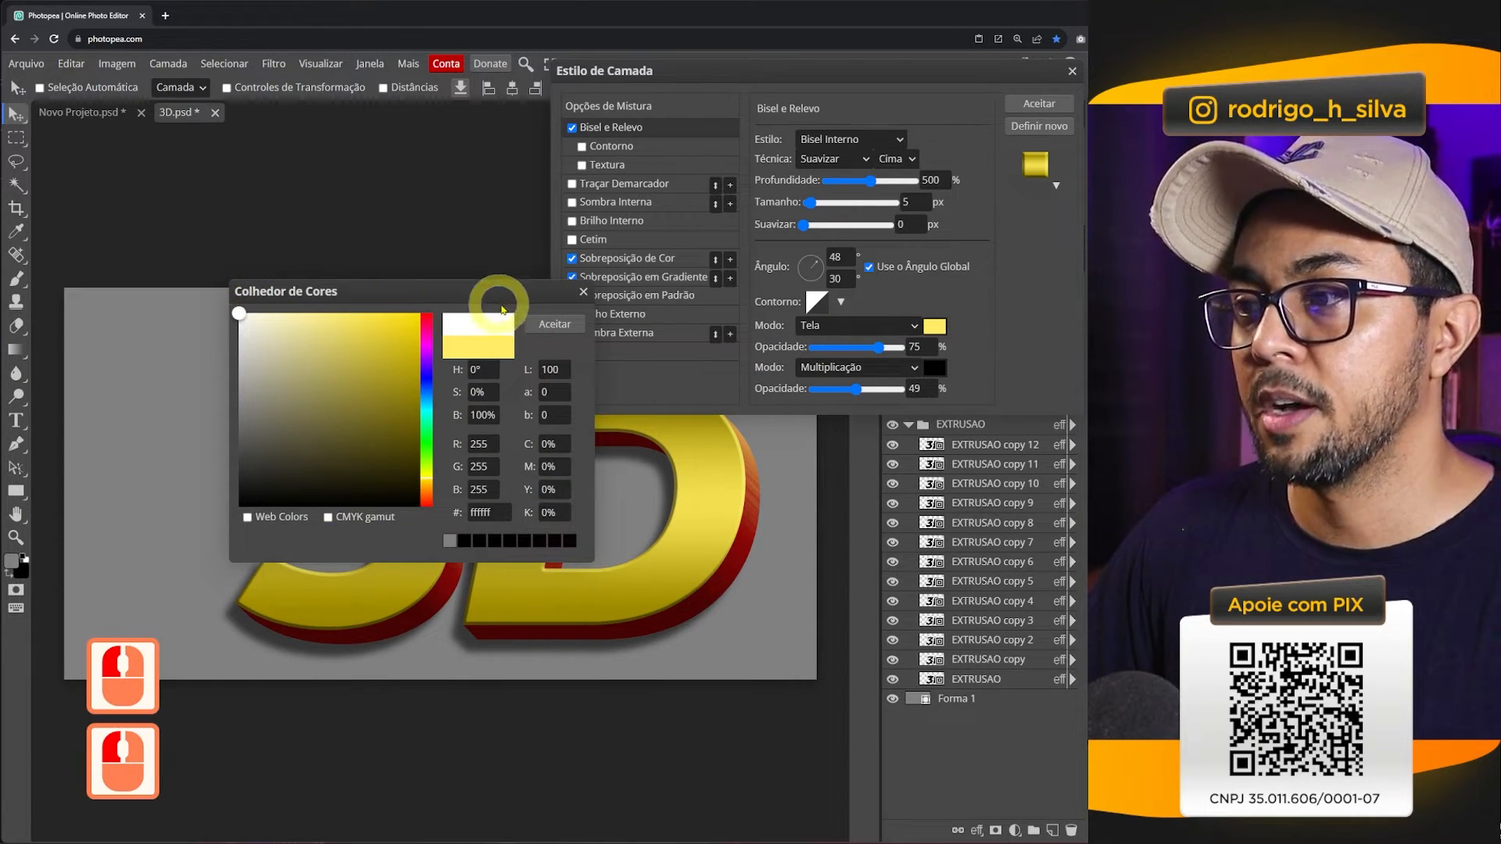
pyautogui.click(552, 324)
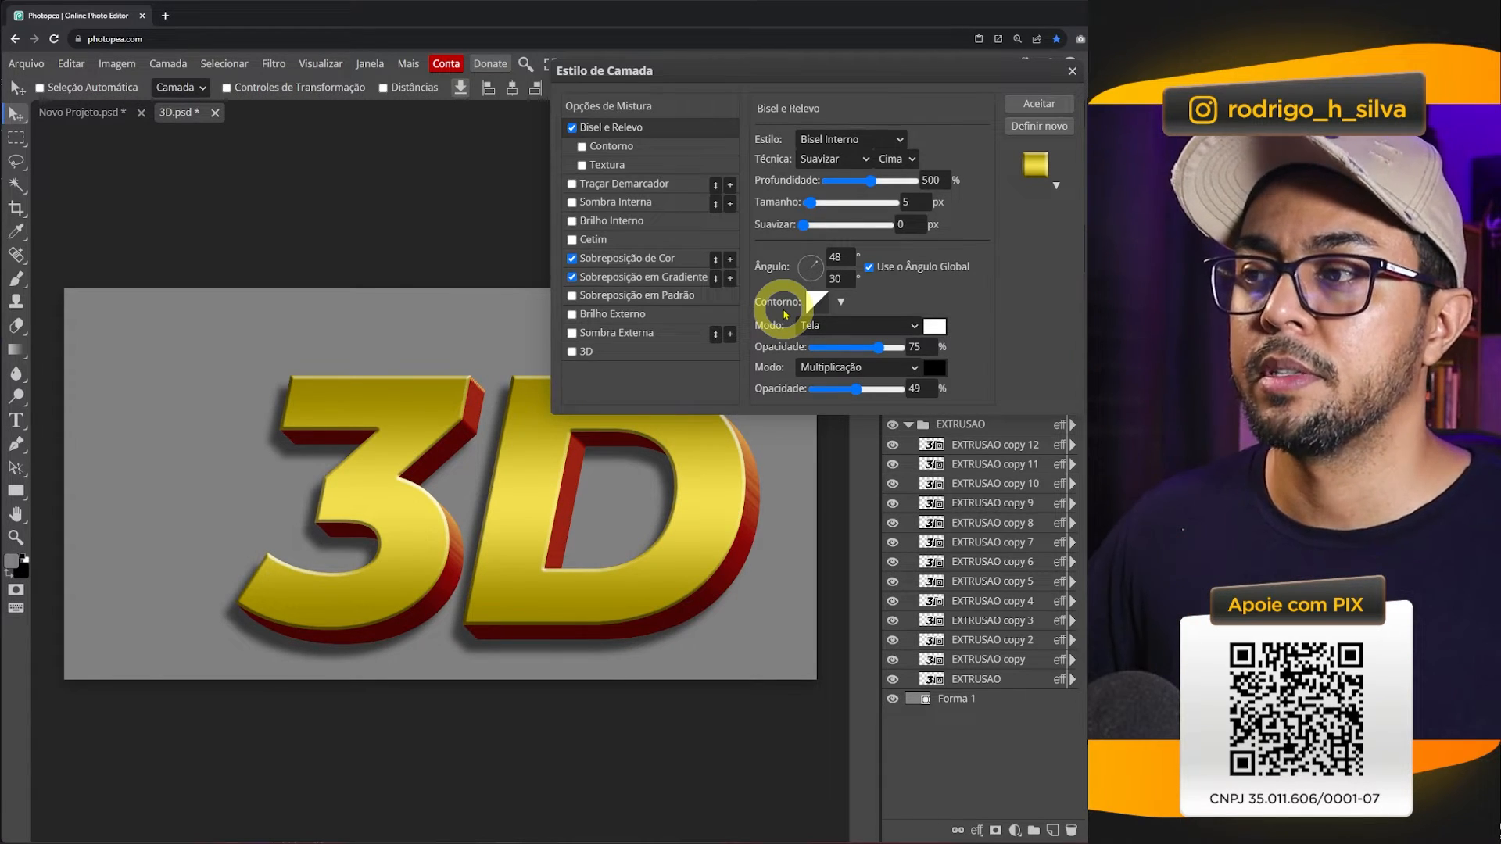
# - Give the bevel a single-peak contour and switch its direction to Baixo
pyautogui.click(841, 305)
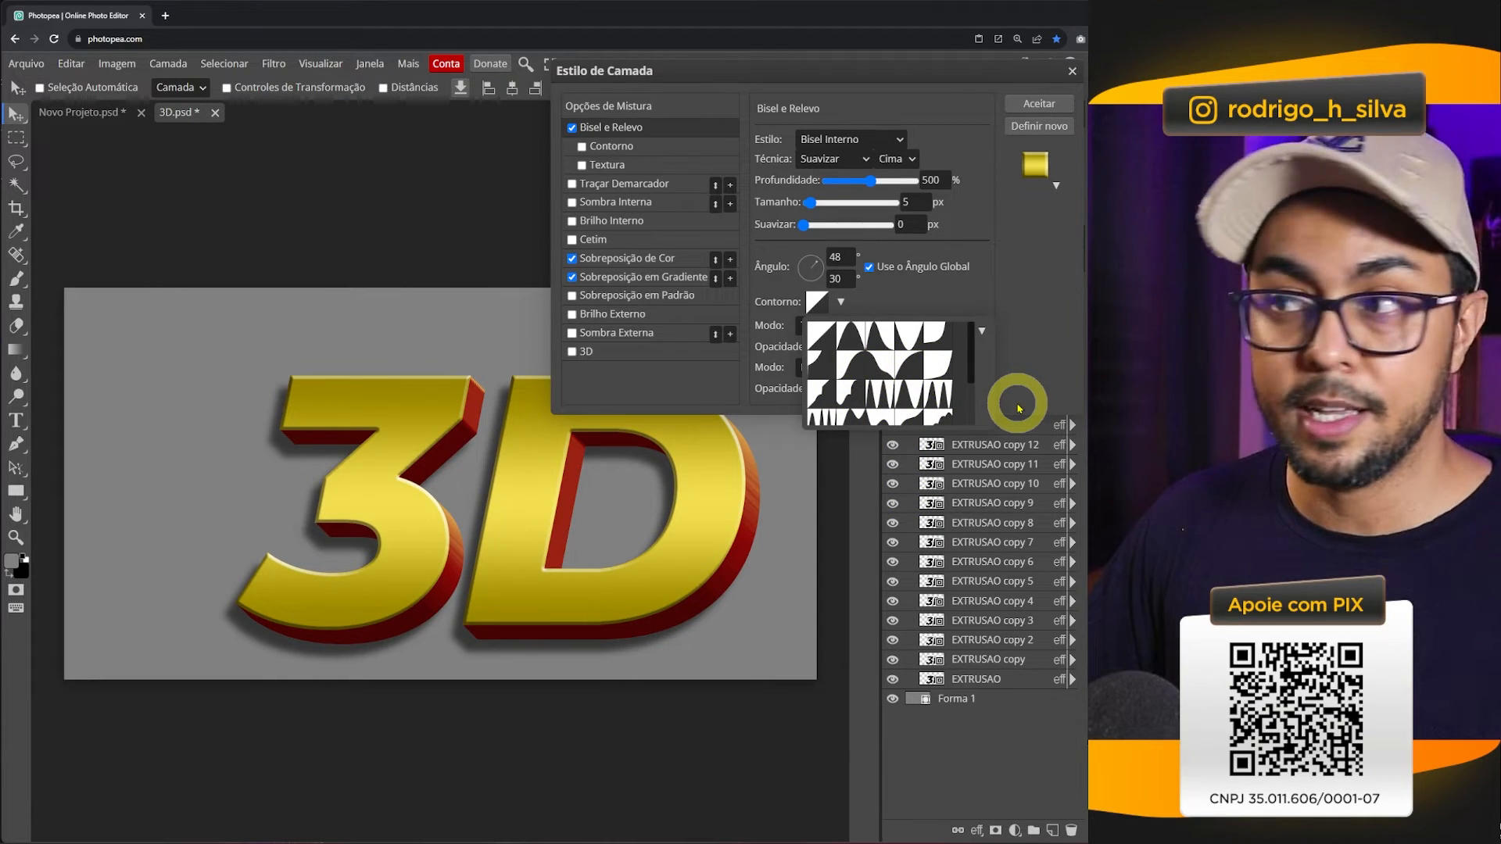
pyautogui.click(884, 347)
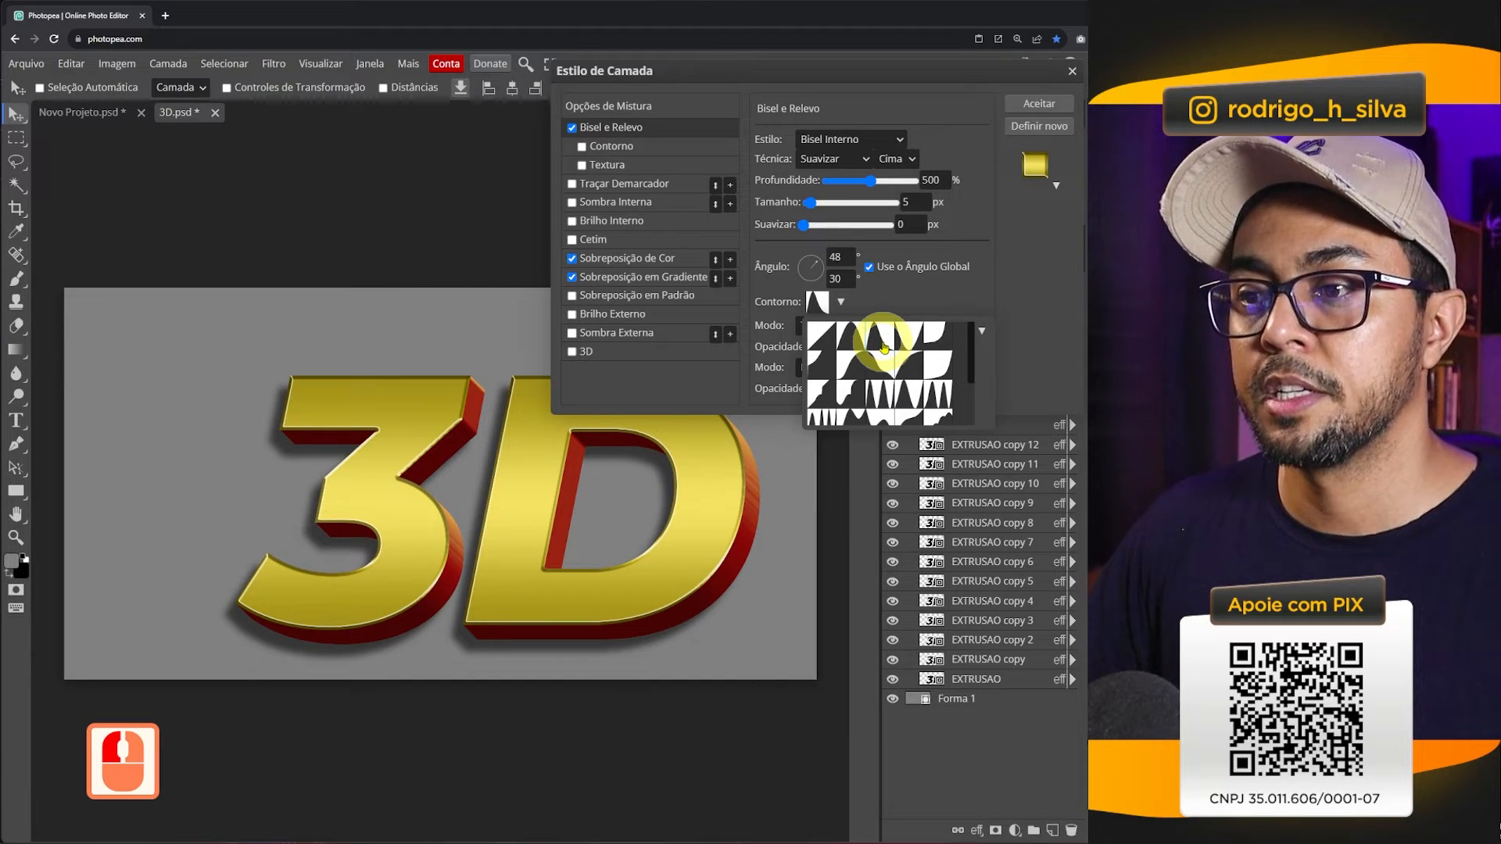
pyautogui.click(883, 347)
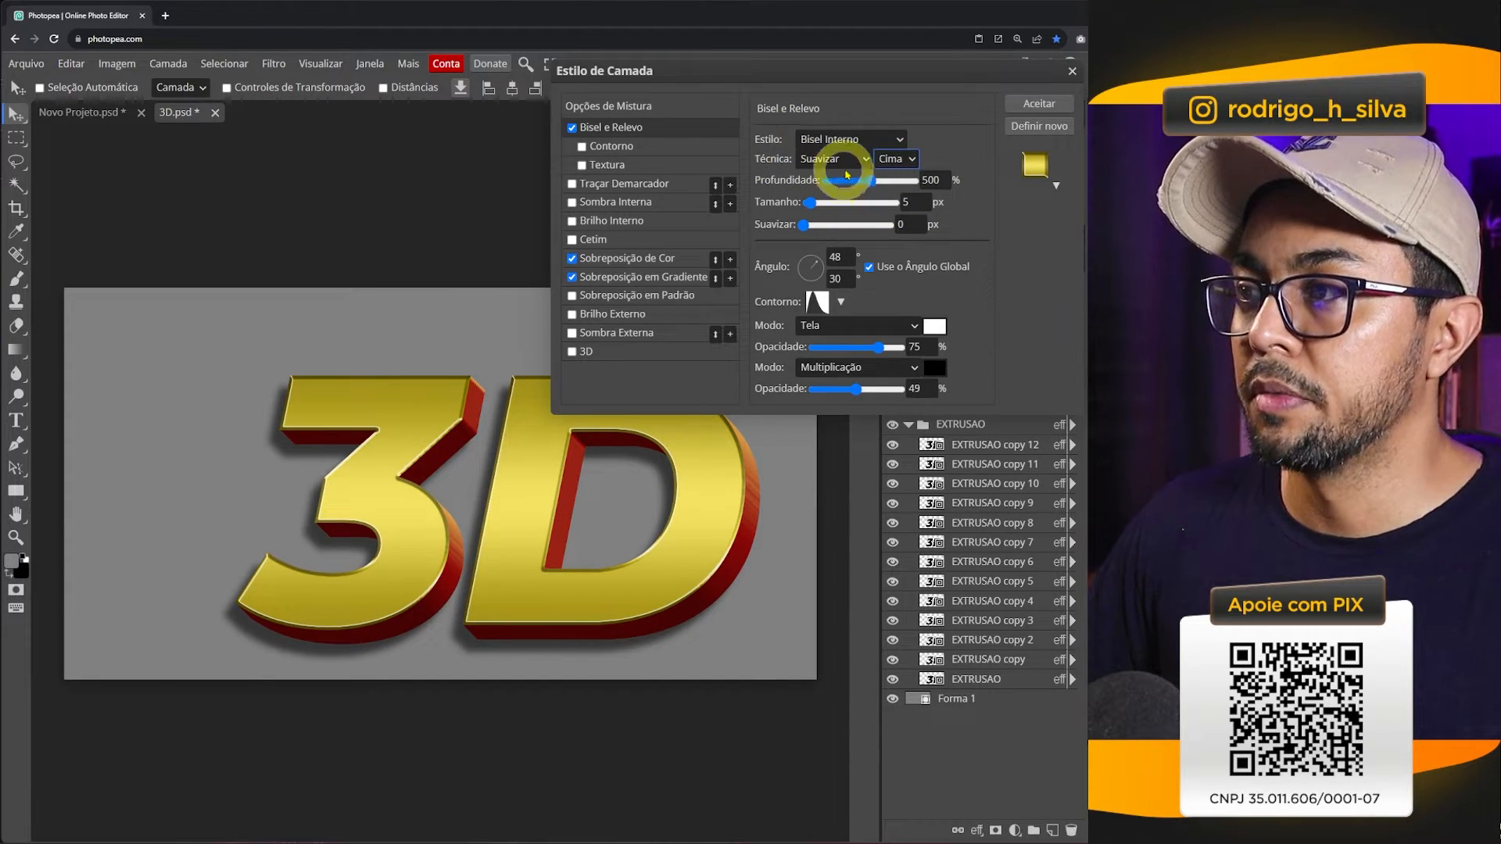
pyautogui.click(901, 158)
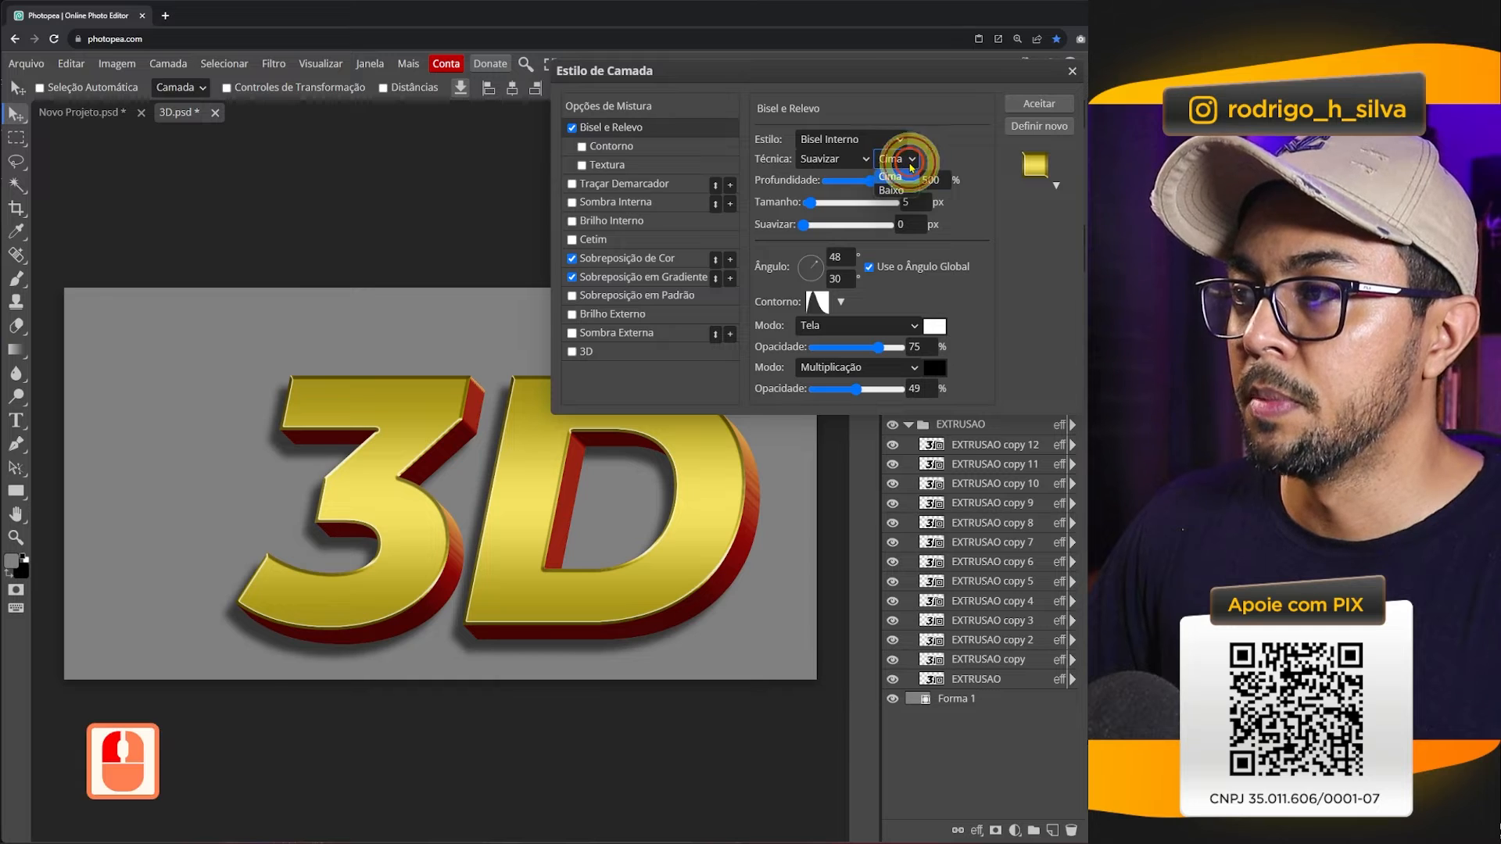
pyautogui.click(893, 191)
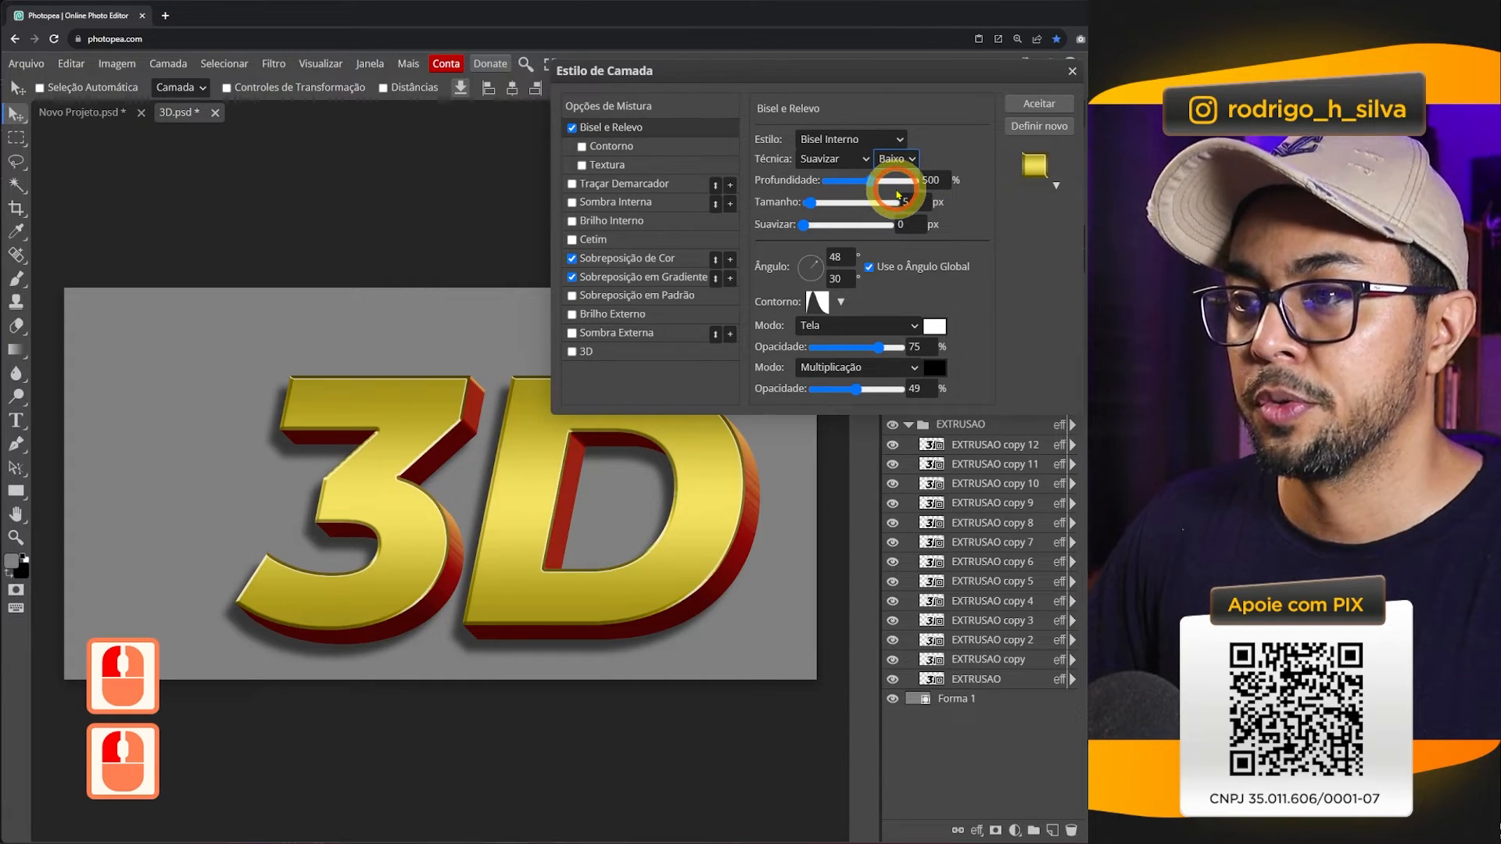
# - Set the bevel's size to 6 px and its soften value to 3 px
pyautogui.click(918, 202)
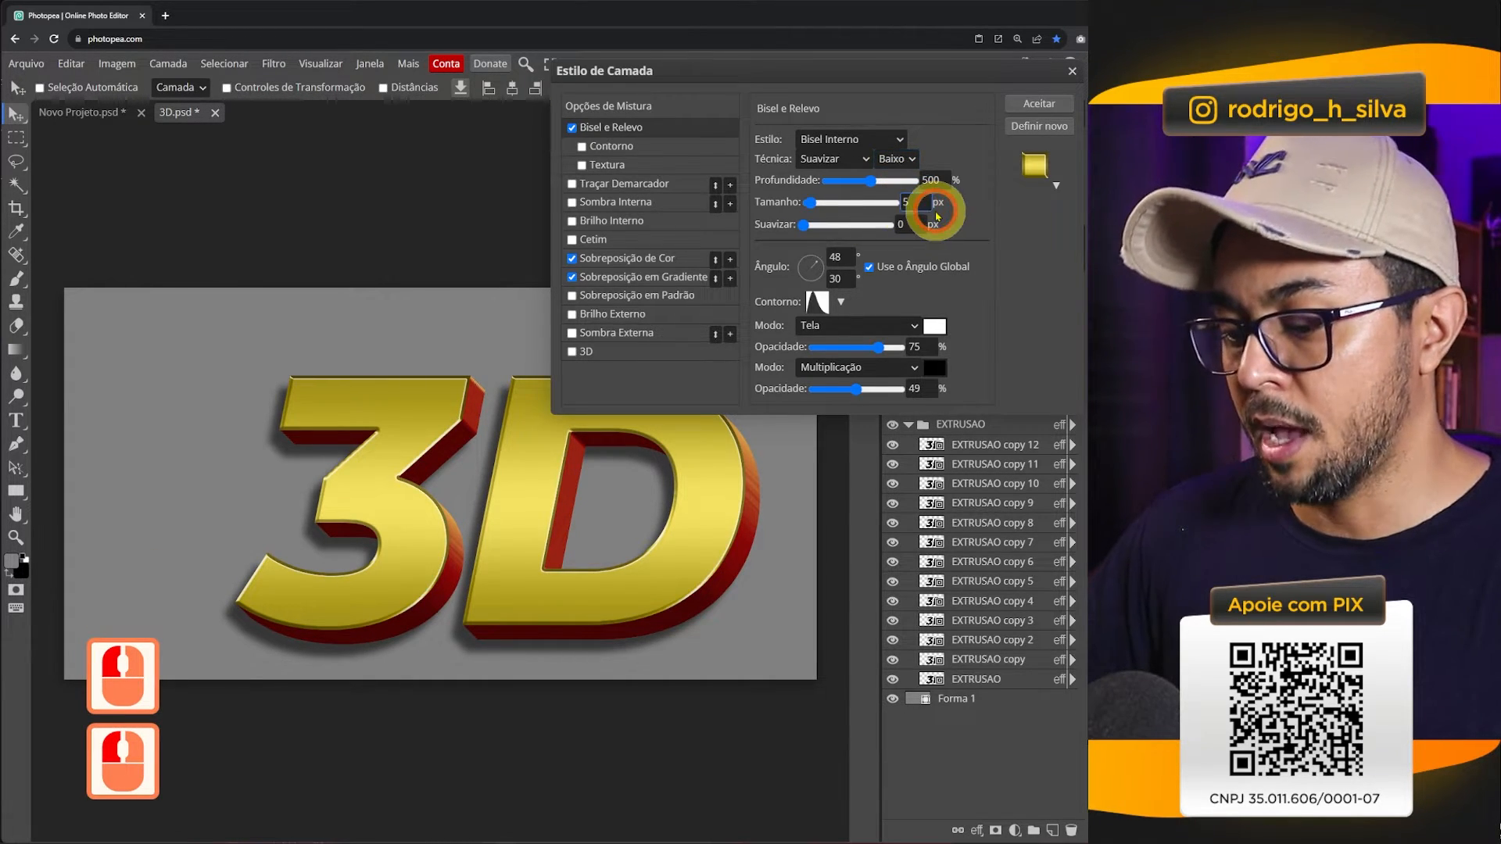
pyautogui.press('Up')
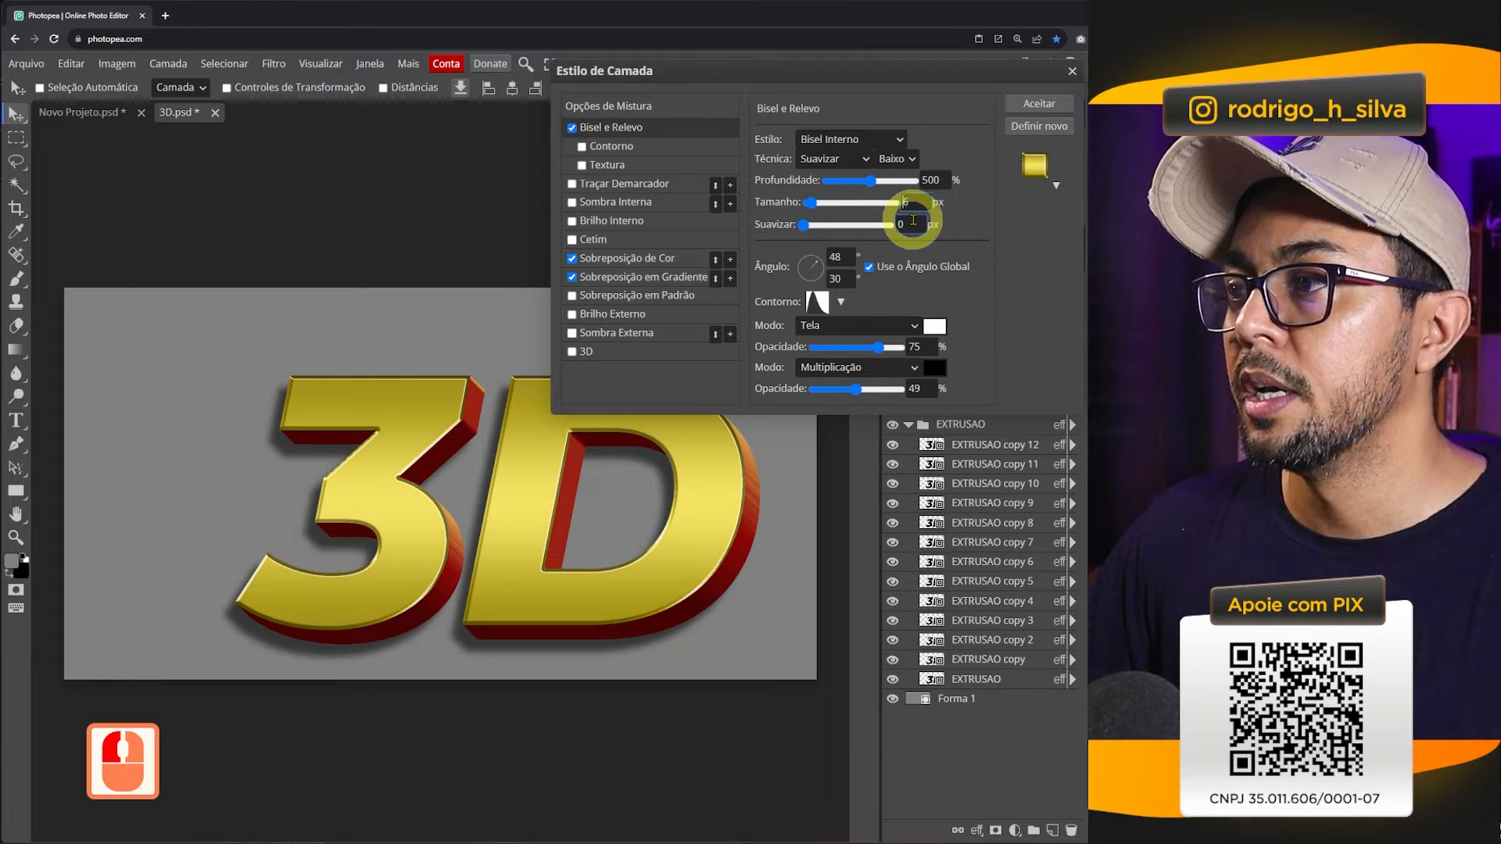
pyautogui.click(913, 225)
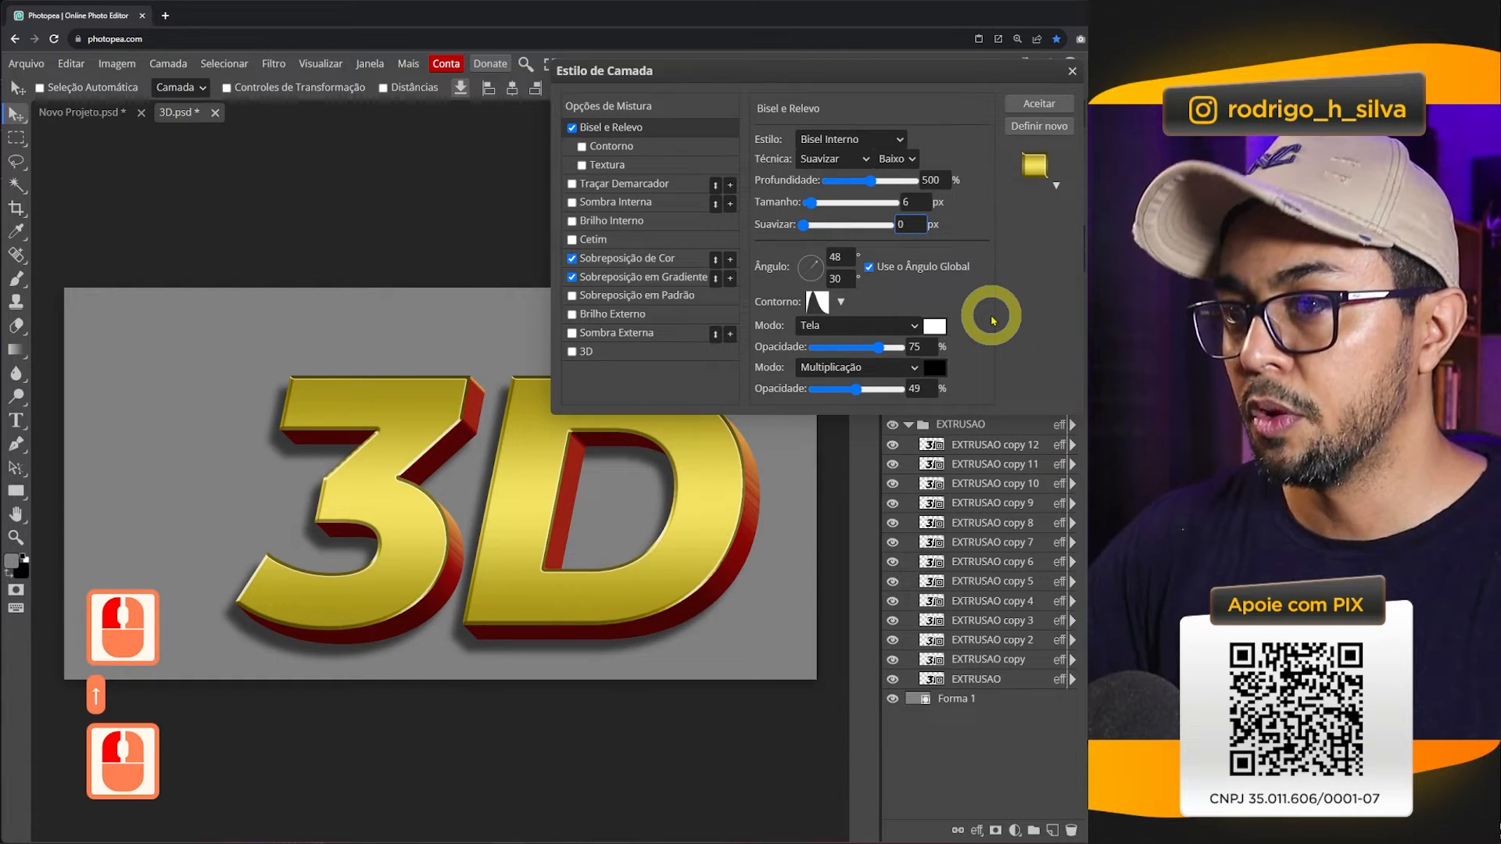
pyautogui.press('Up')
pyautogui.press('Up')
pyautogui.press('Up')
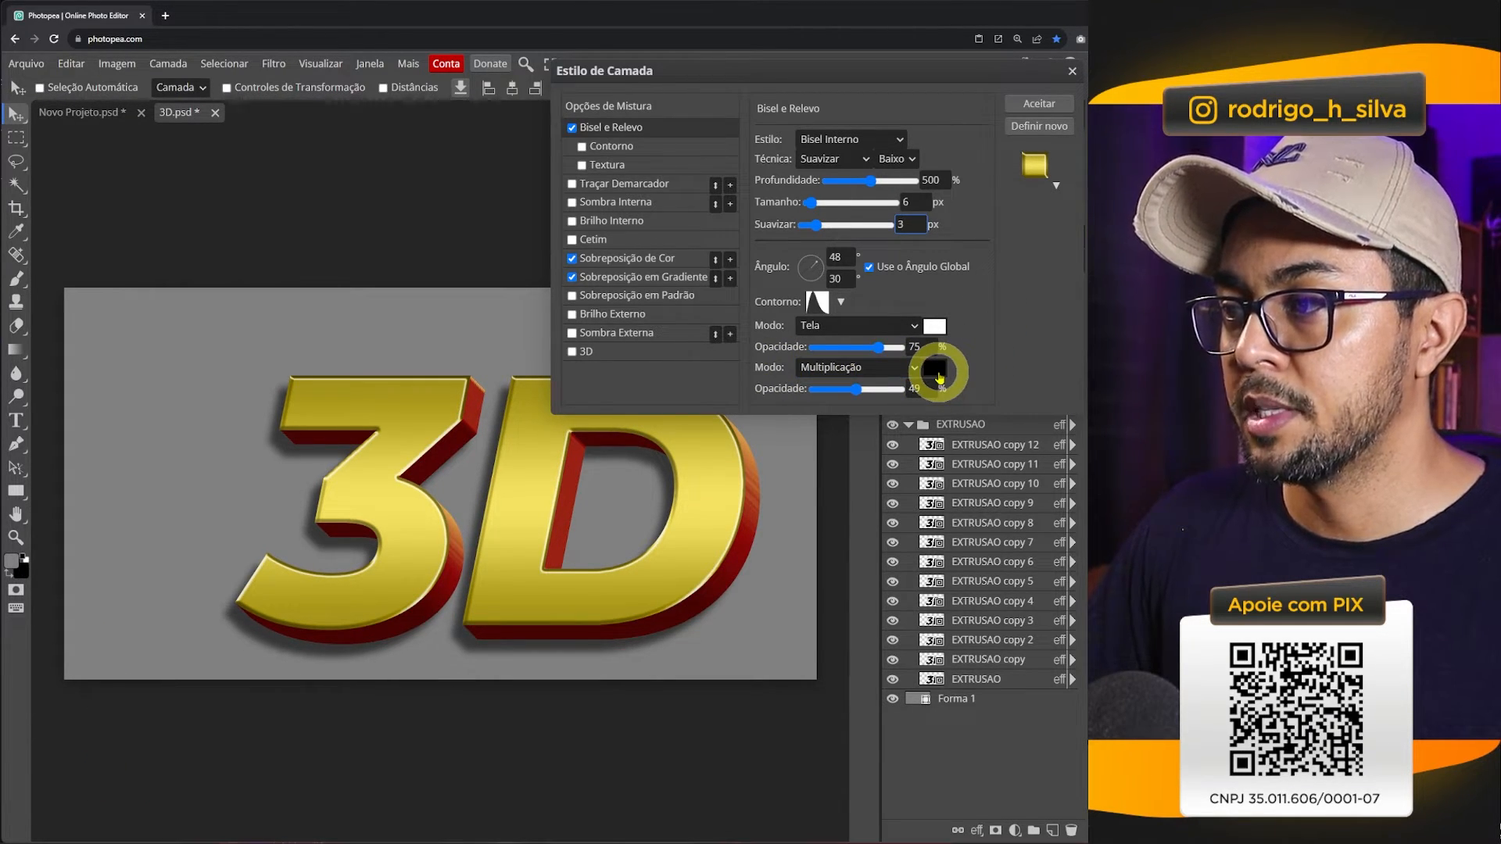
# - Set the bevel's shadow mode to Superexposição Linear at 21% opacity and accept the layer style
pyautogui.click(831, 367)
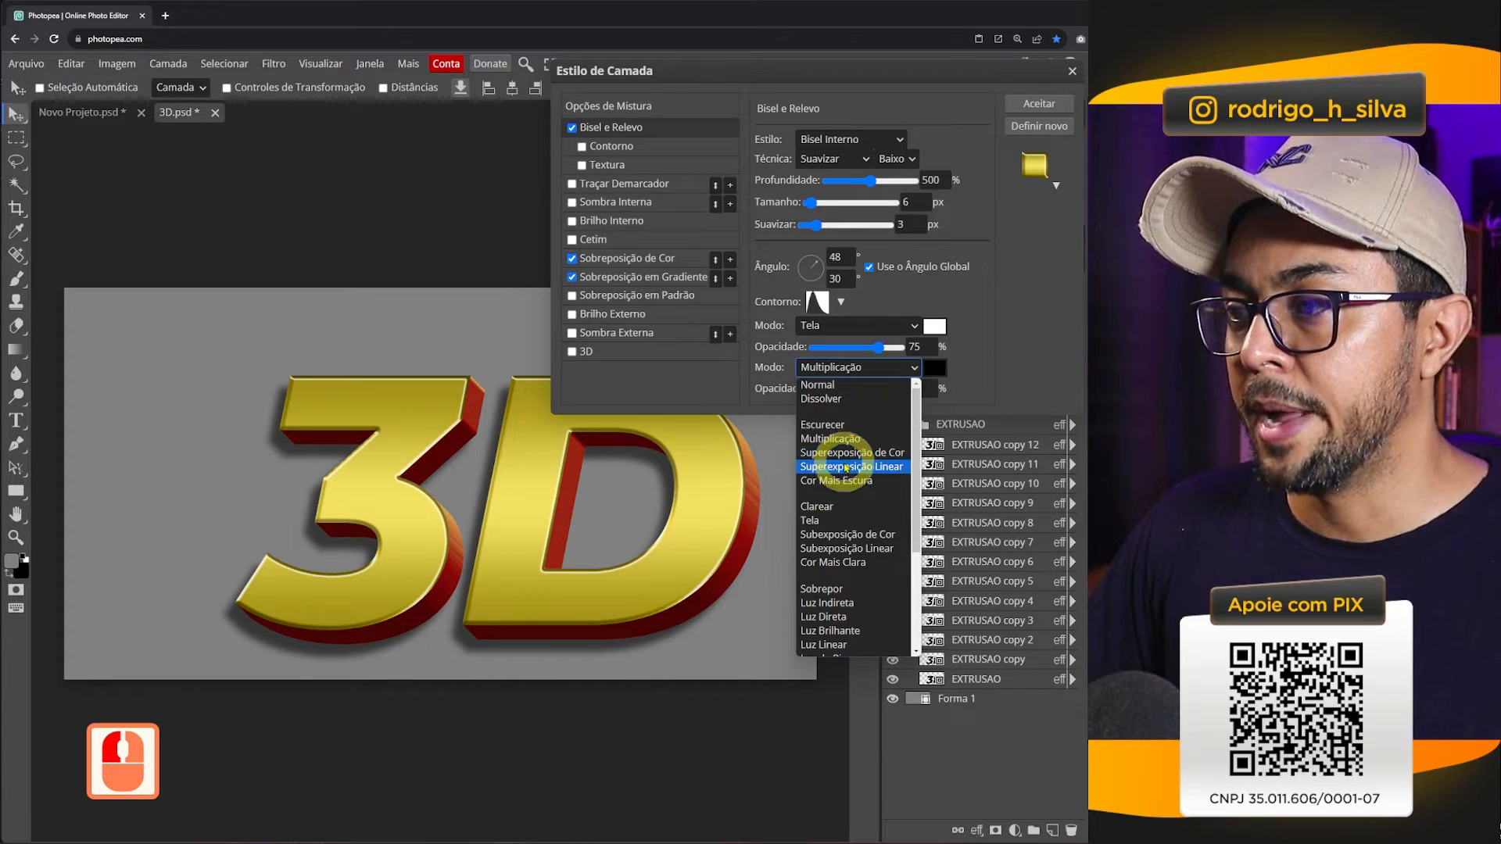
pyautogui.click(844, 467)
pyautogui.click(856, 389)
pyautogui.moveTo(857, 391); pyautogui.dragTo(834, 392)
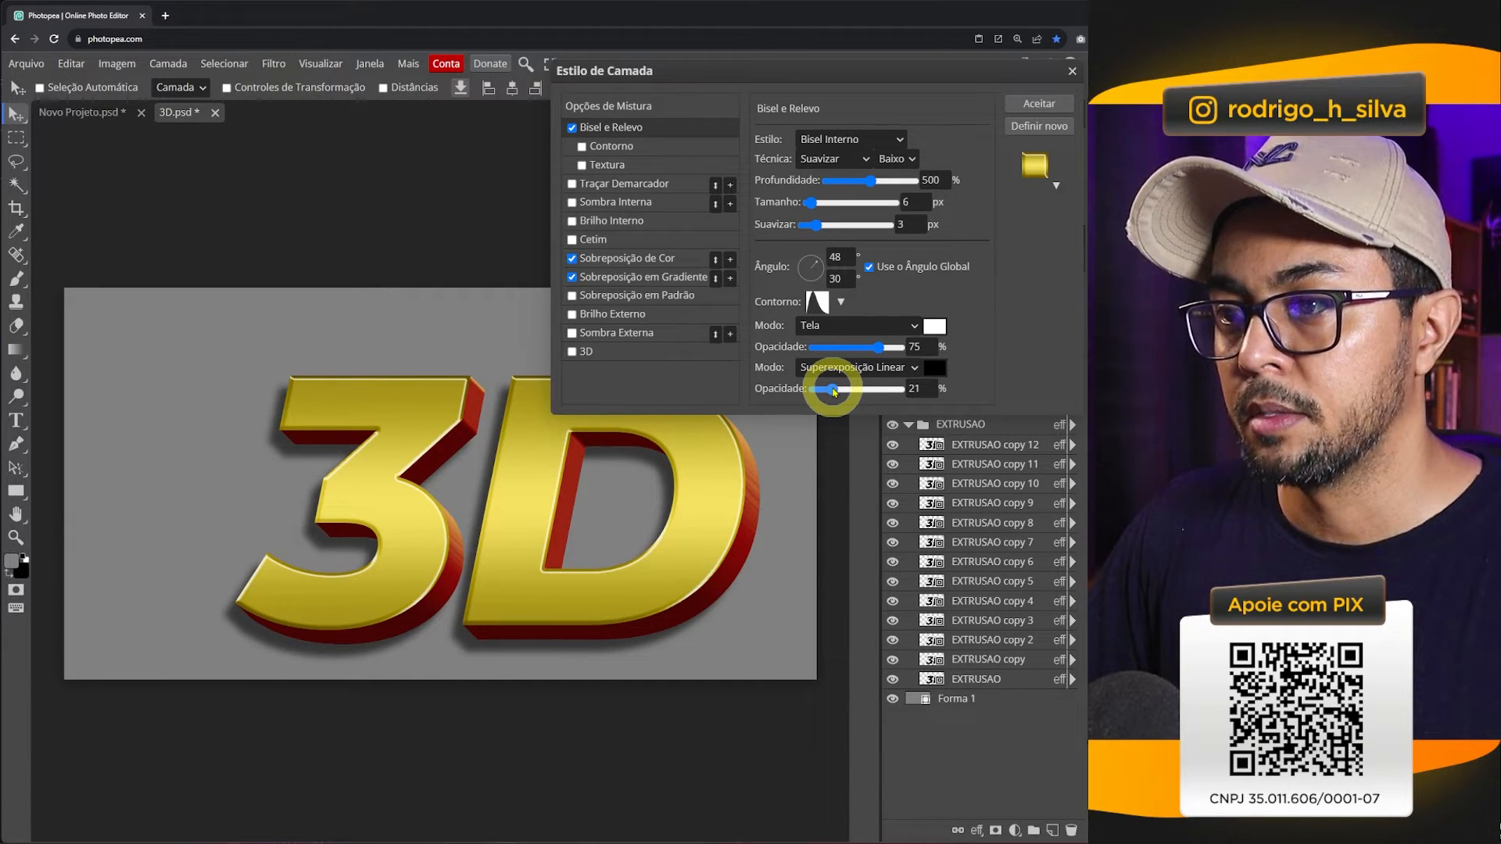
pyautogui.click(1036, 110)
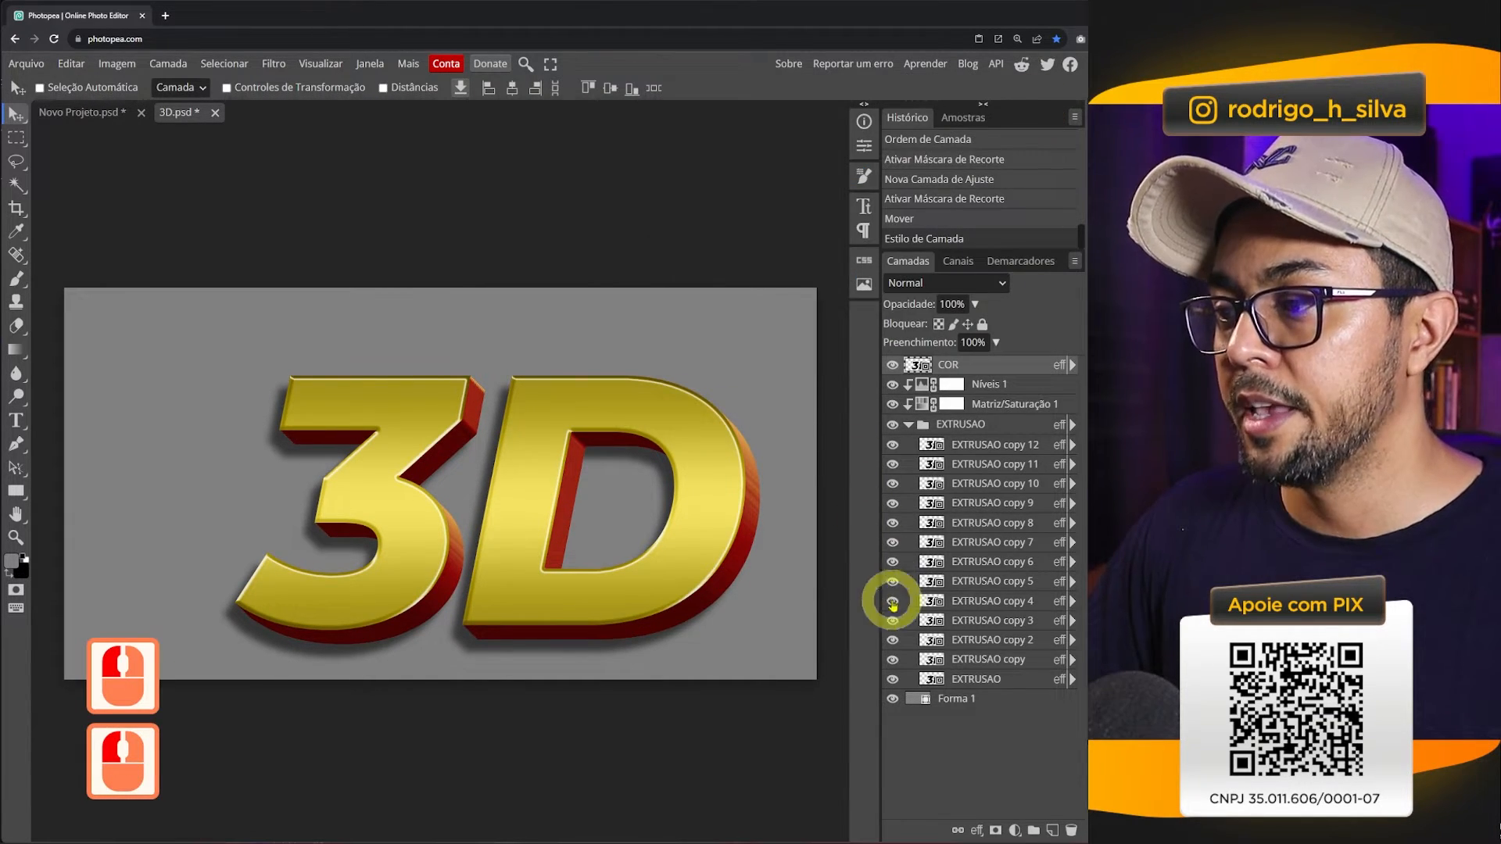
# - Hide the Forma 1 background and collapse the EXTRUSAO group, then save and close the smart object
pyautogui.click(892, 701)
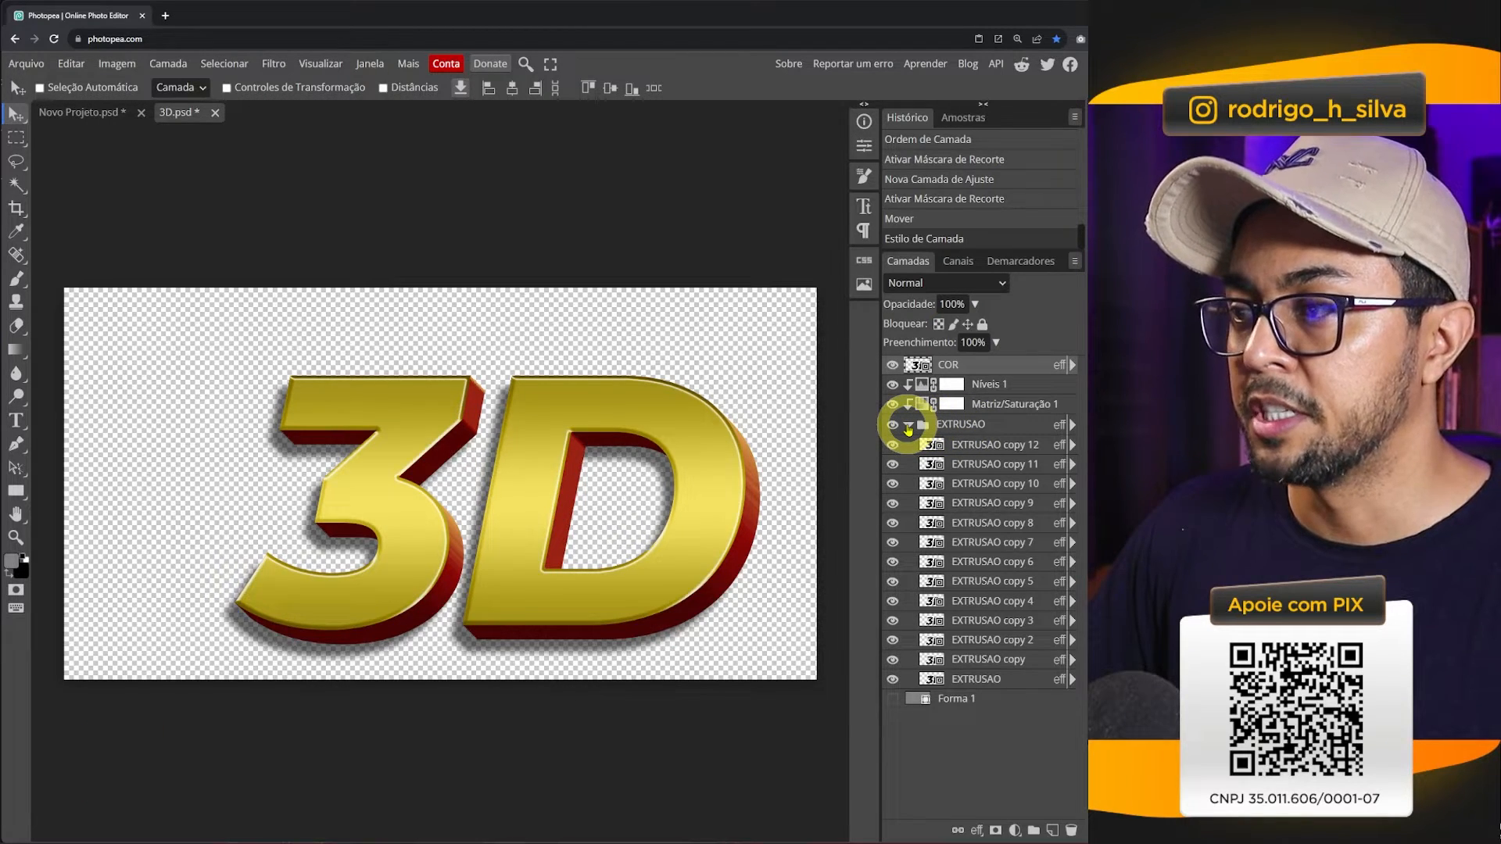
pyautogui.click(909, 427)
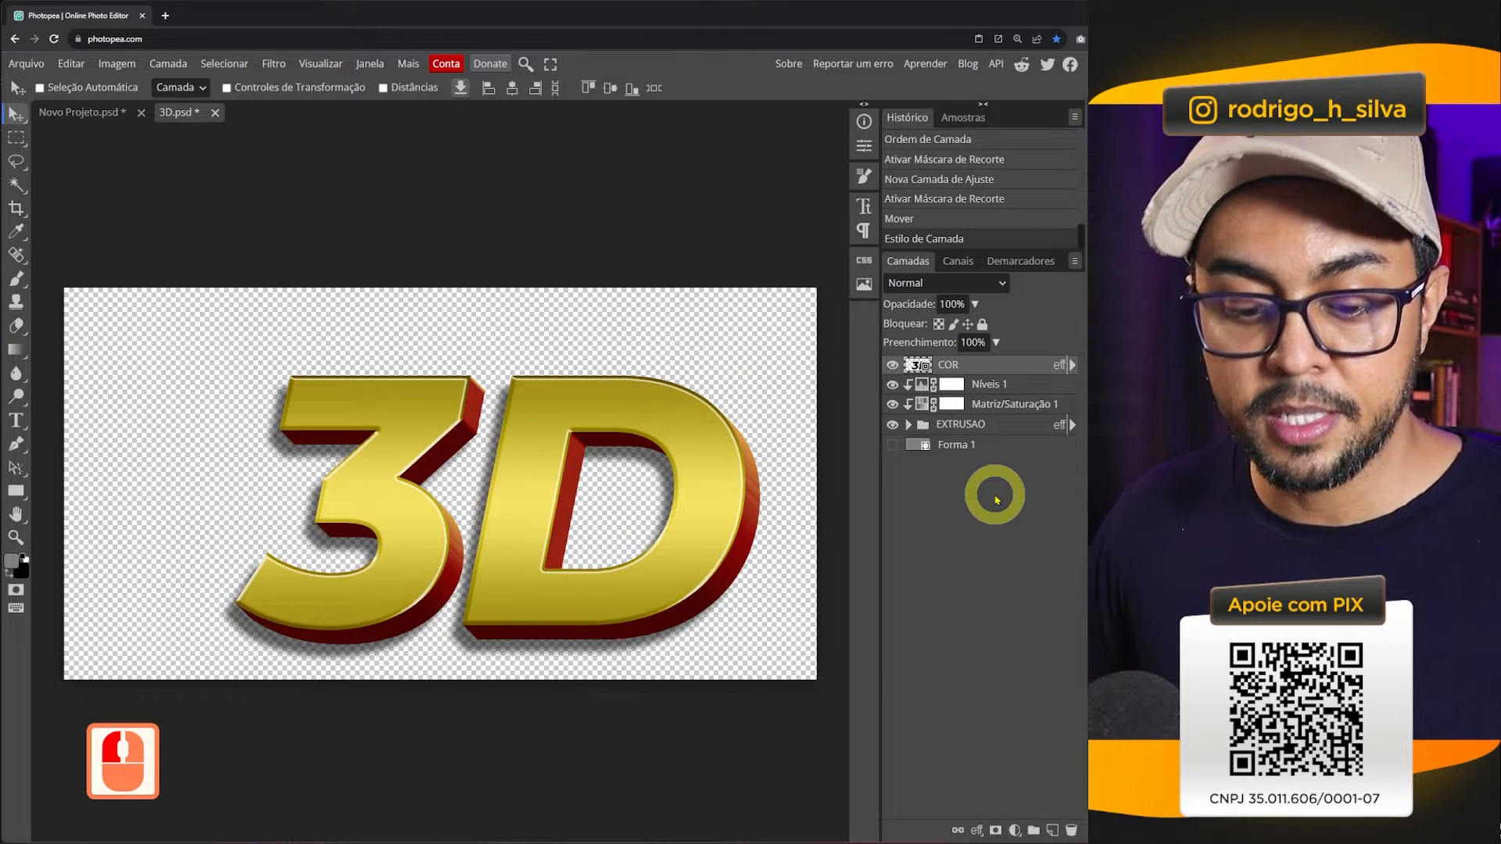
pyautogui.hotkey('ctrl', 's')
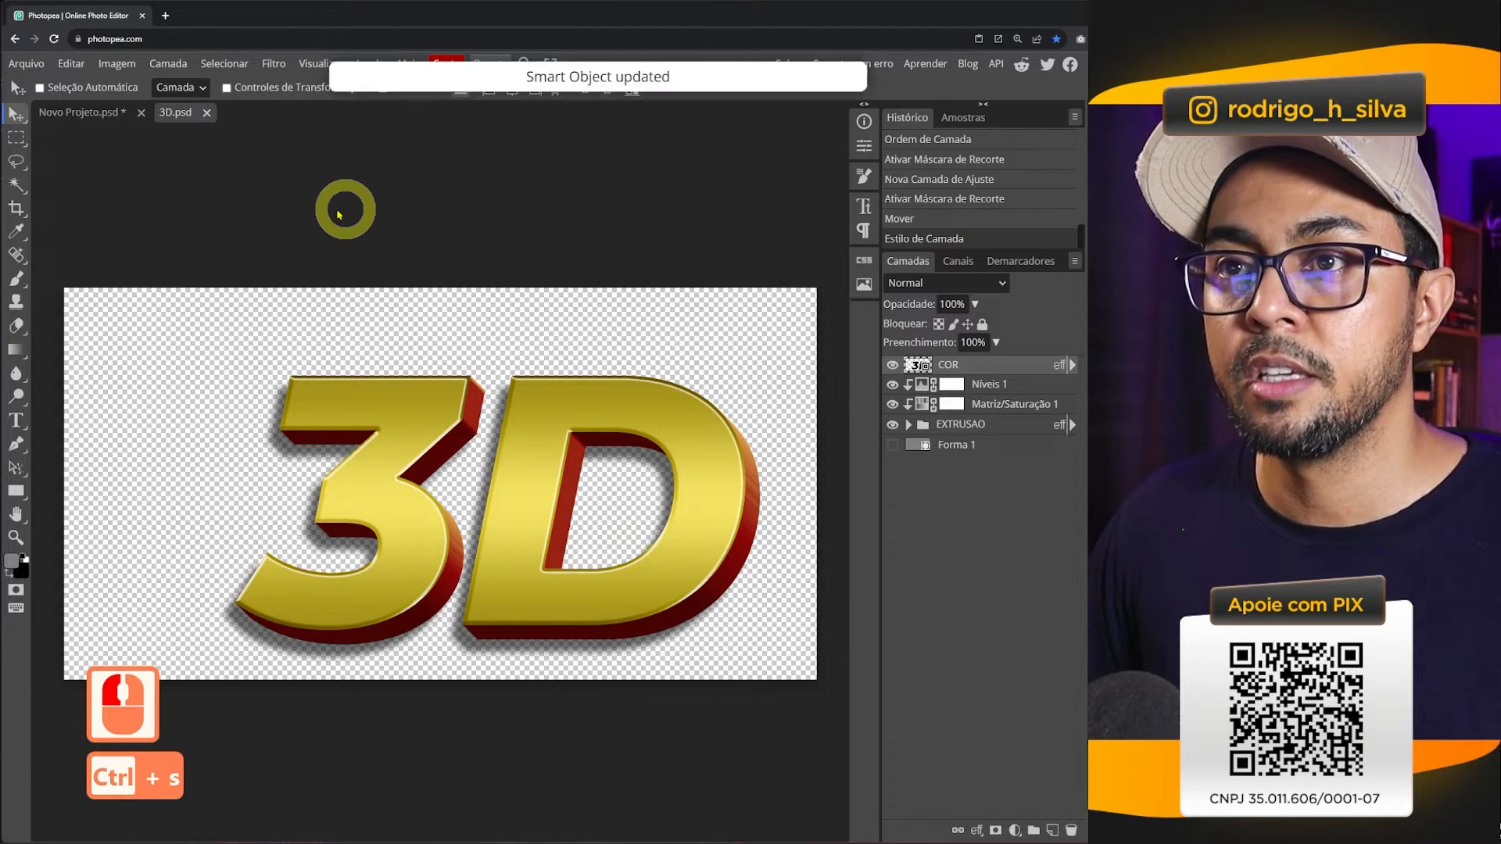
pyautogui.click(208, 113)
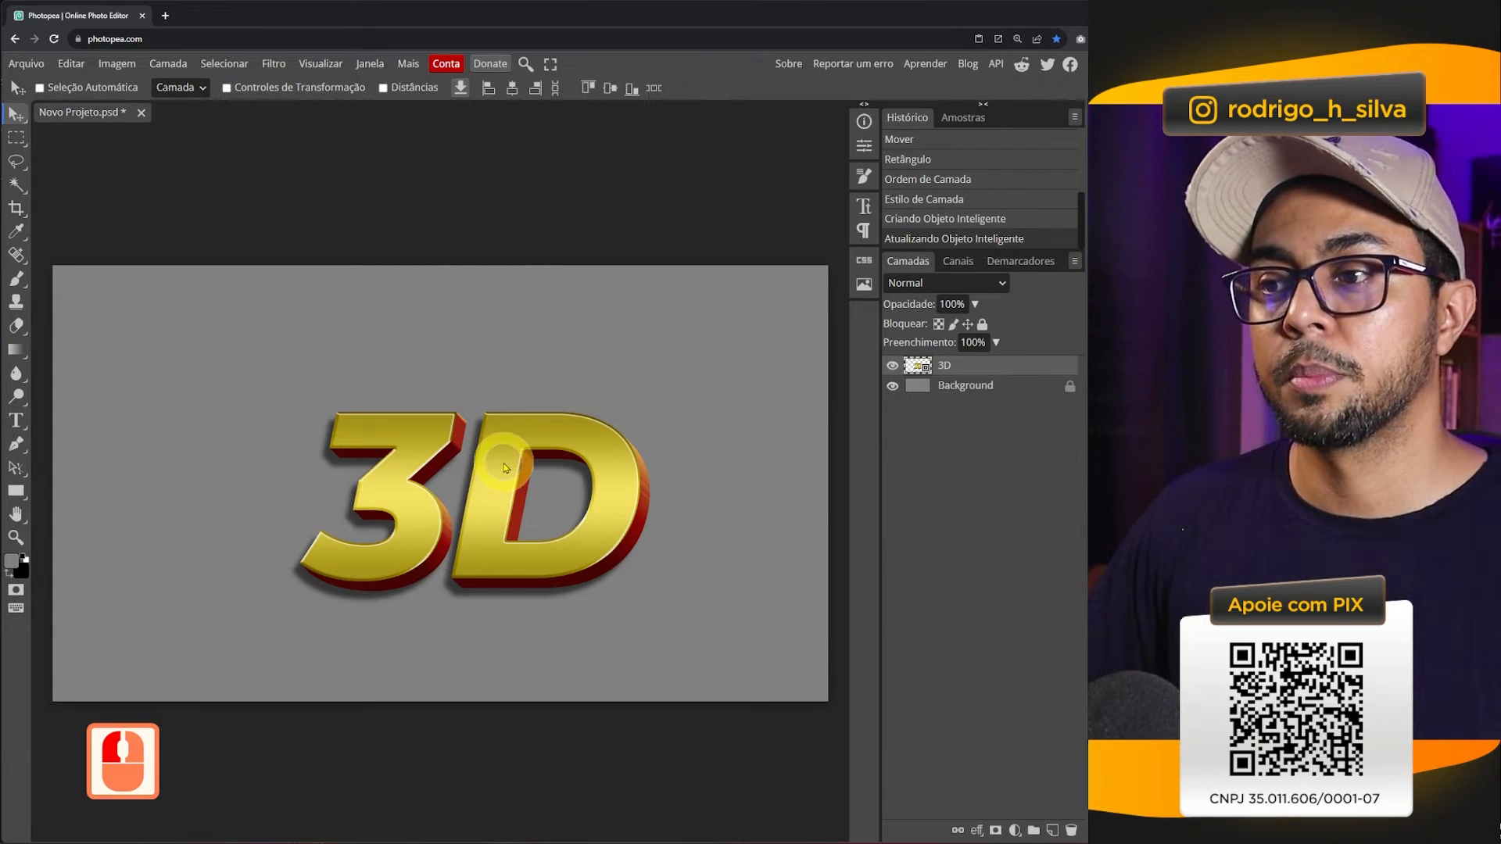
# - Shift the 3D text slightly up and left on the canvas, and save the project as the PSD file Texto 3D no PhotopeaV2
pyautogui.moveTo(500, 466); pyautogui.dragTo(473, 456)
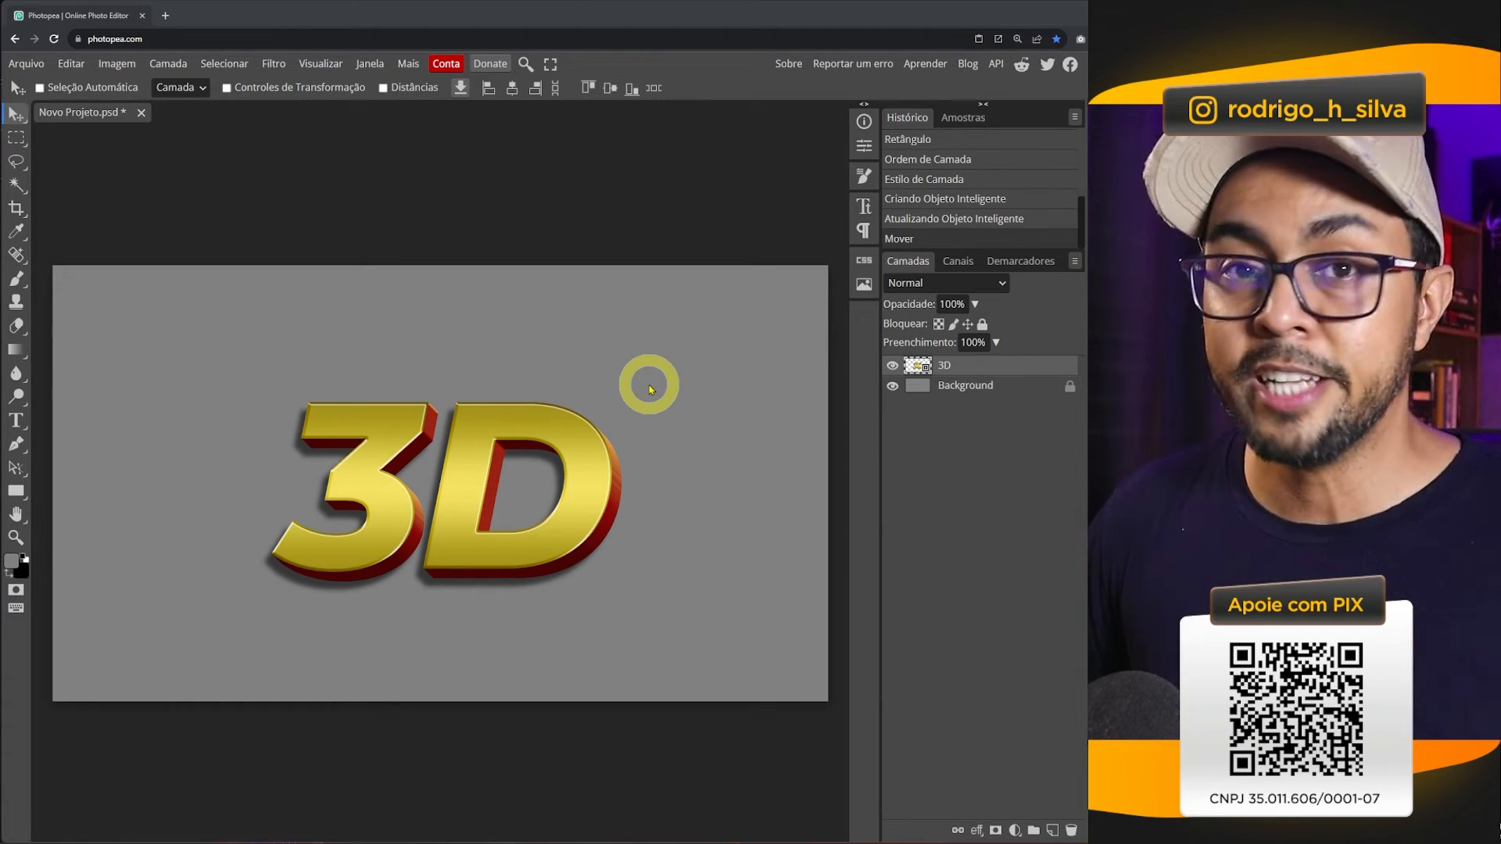
pyautogui.click(22, 64)
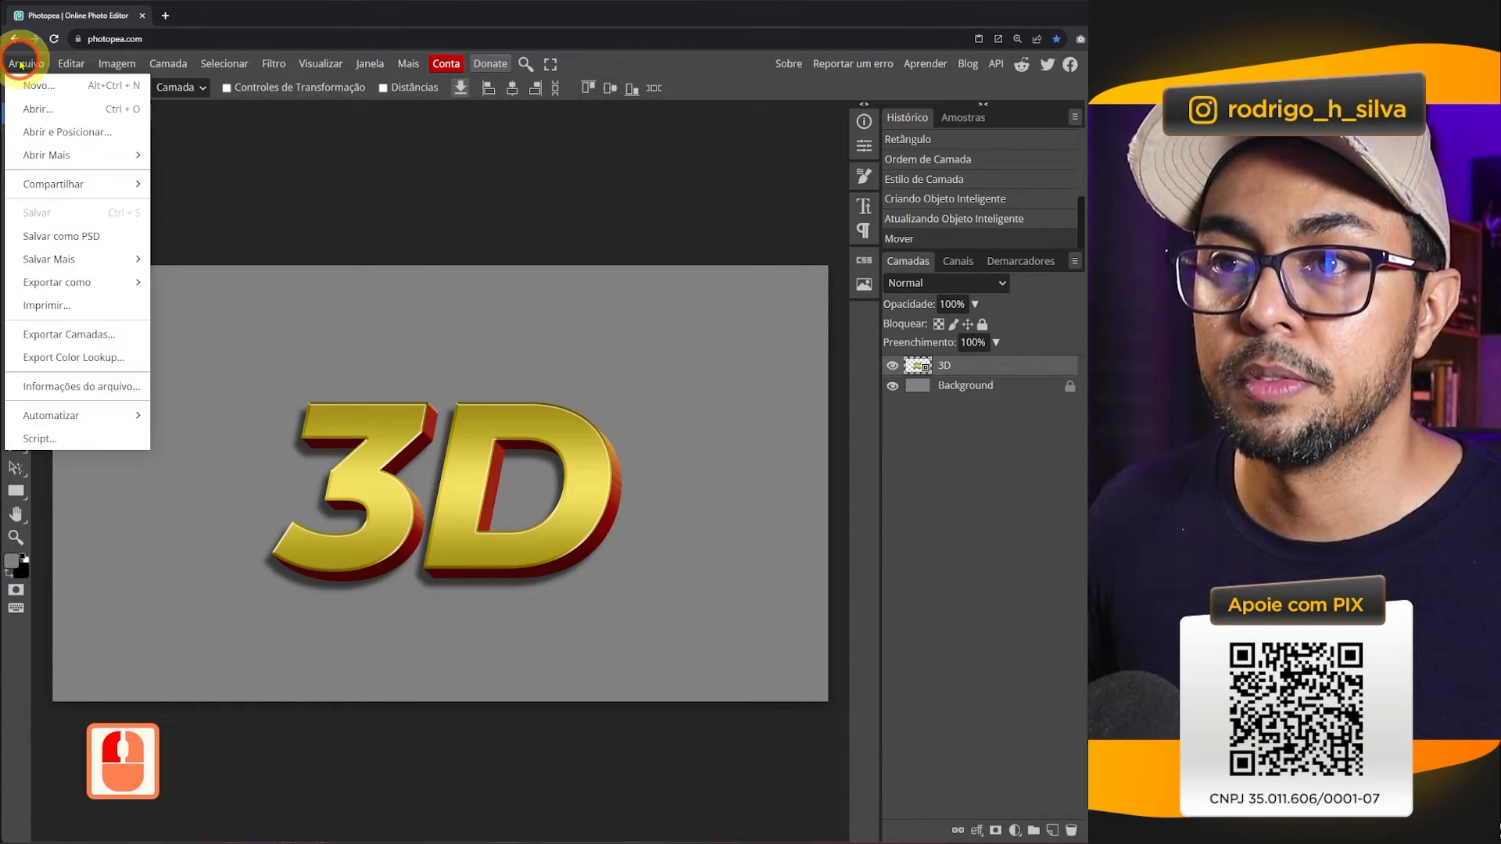
pyautogui.click(57, 225)
pyautogui.click(255, 570)
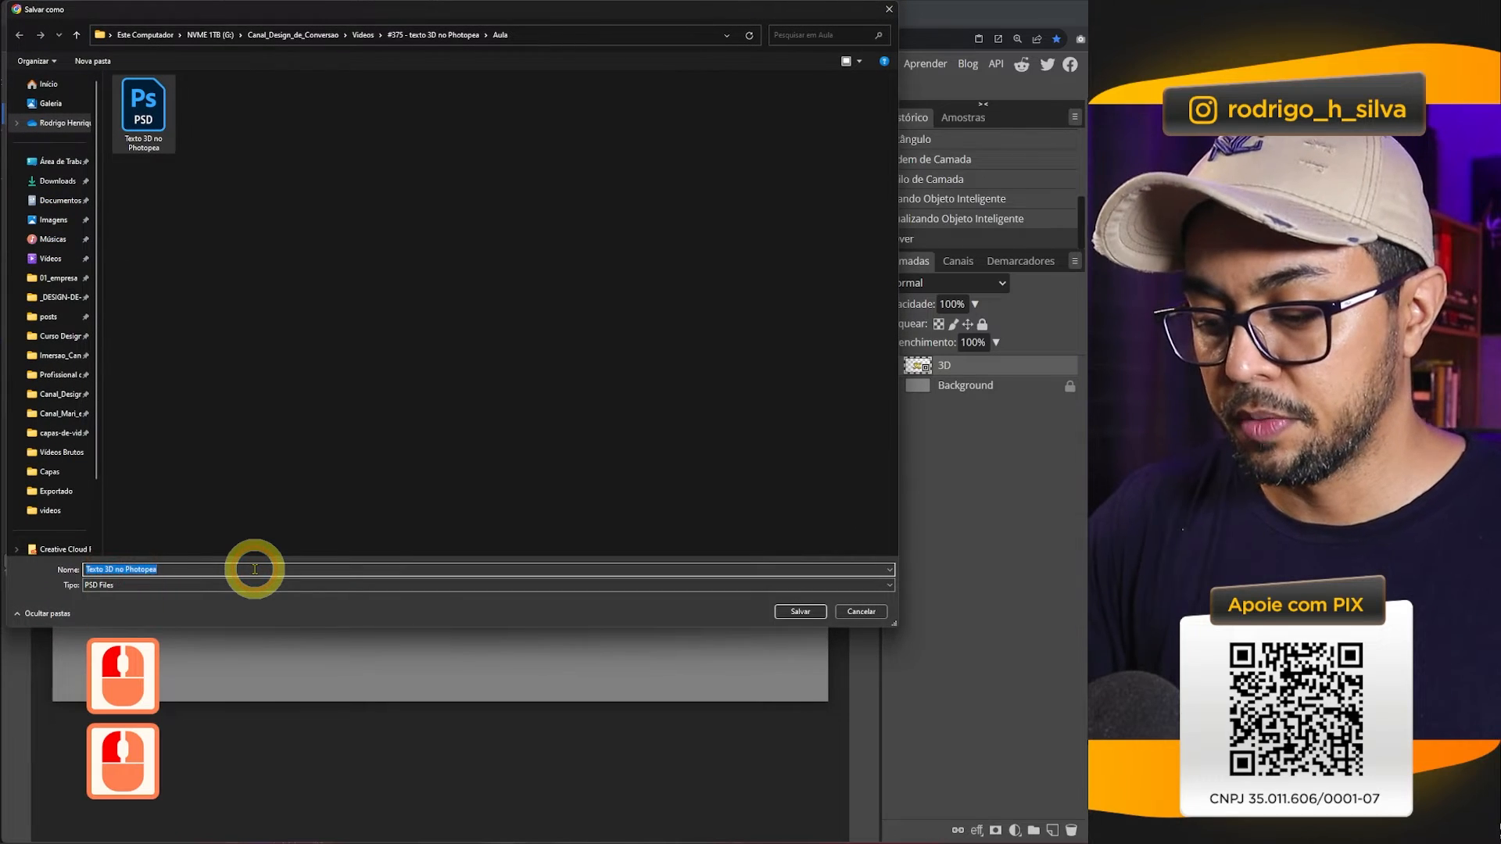
pyautogui.press('End')
pyautogui.write('V2')
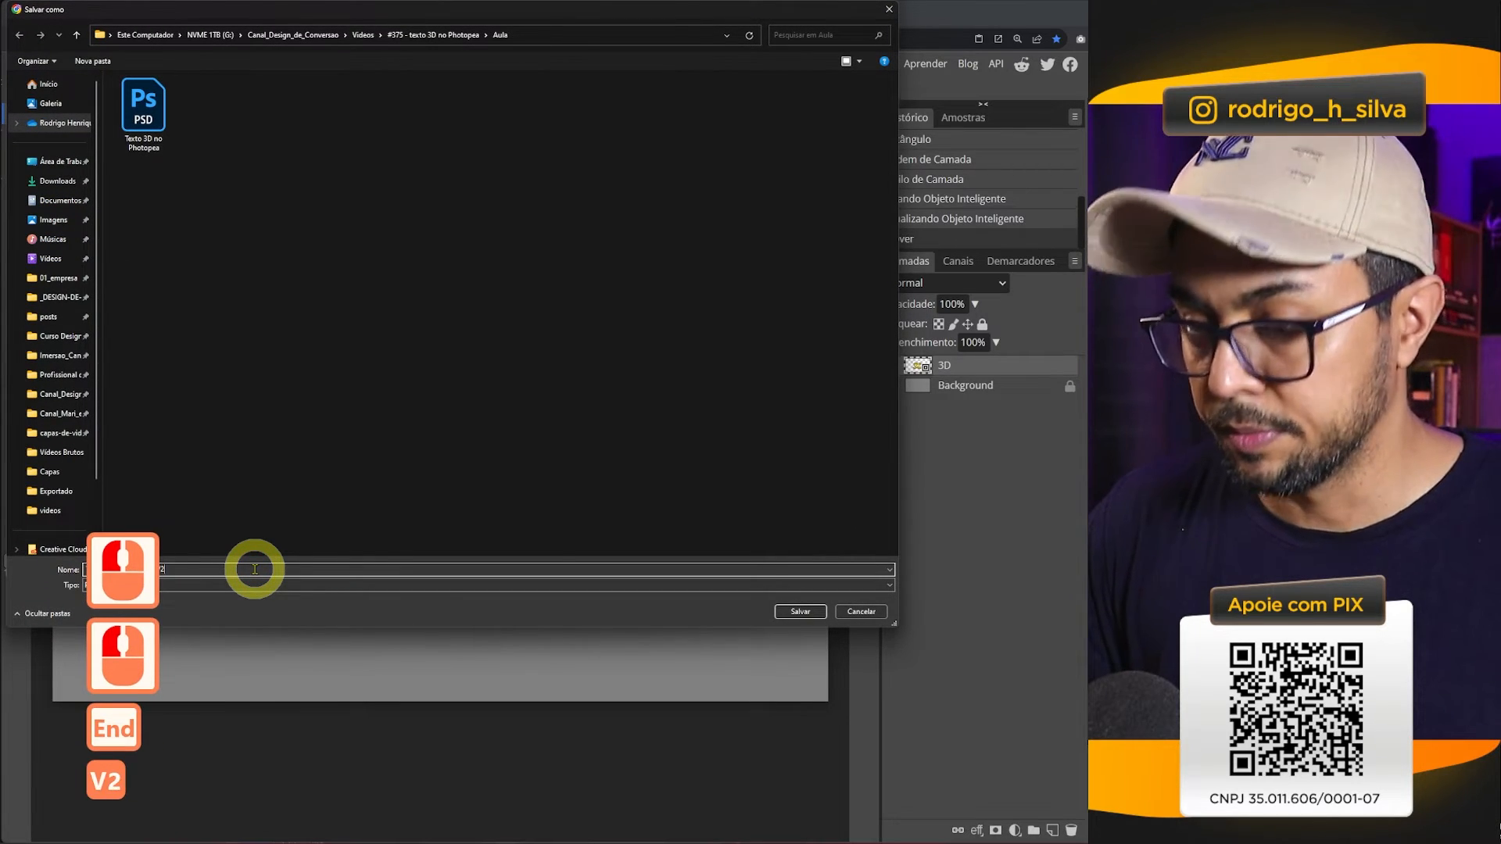
pyautogui.press('Return')
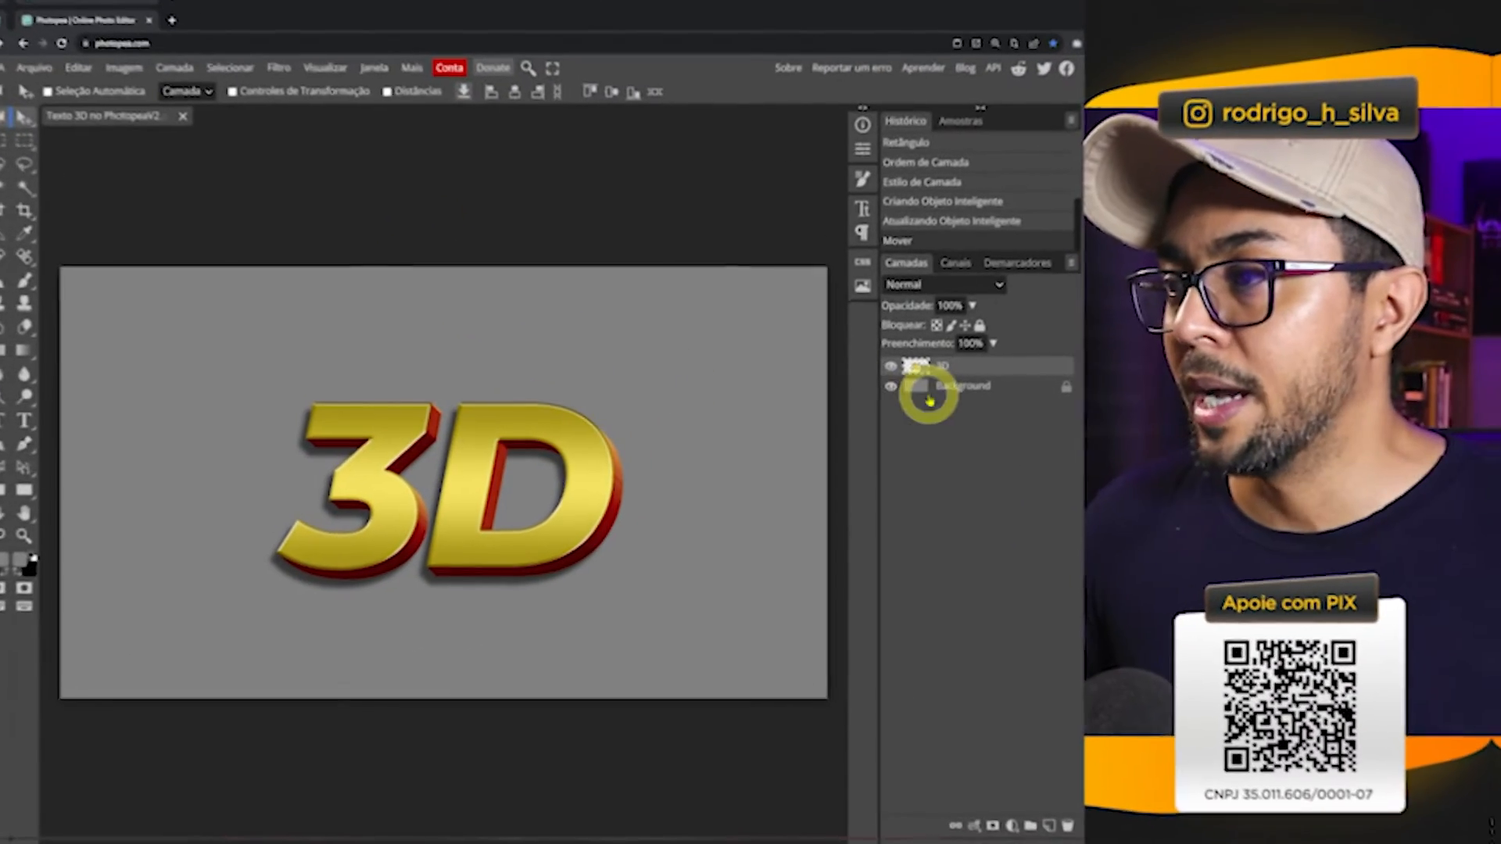
# - Create an independent smart object copy of the 3D layer and move it up and left of the original text
pyautogui.rightClick(983, 369)
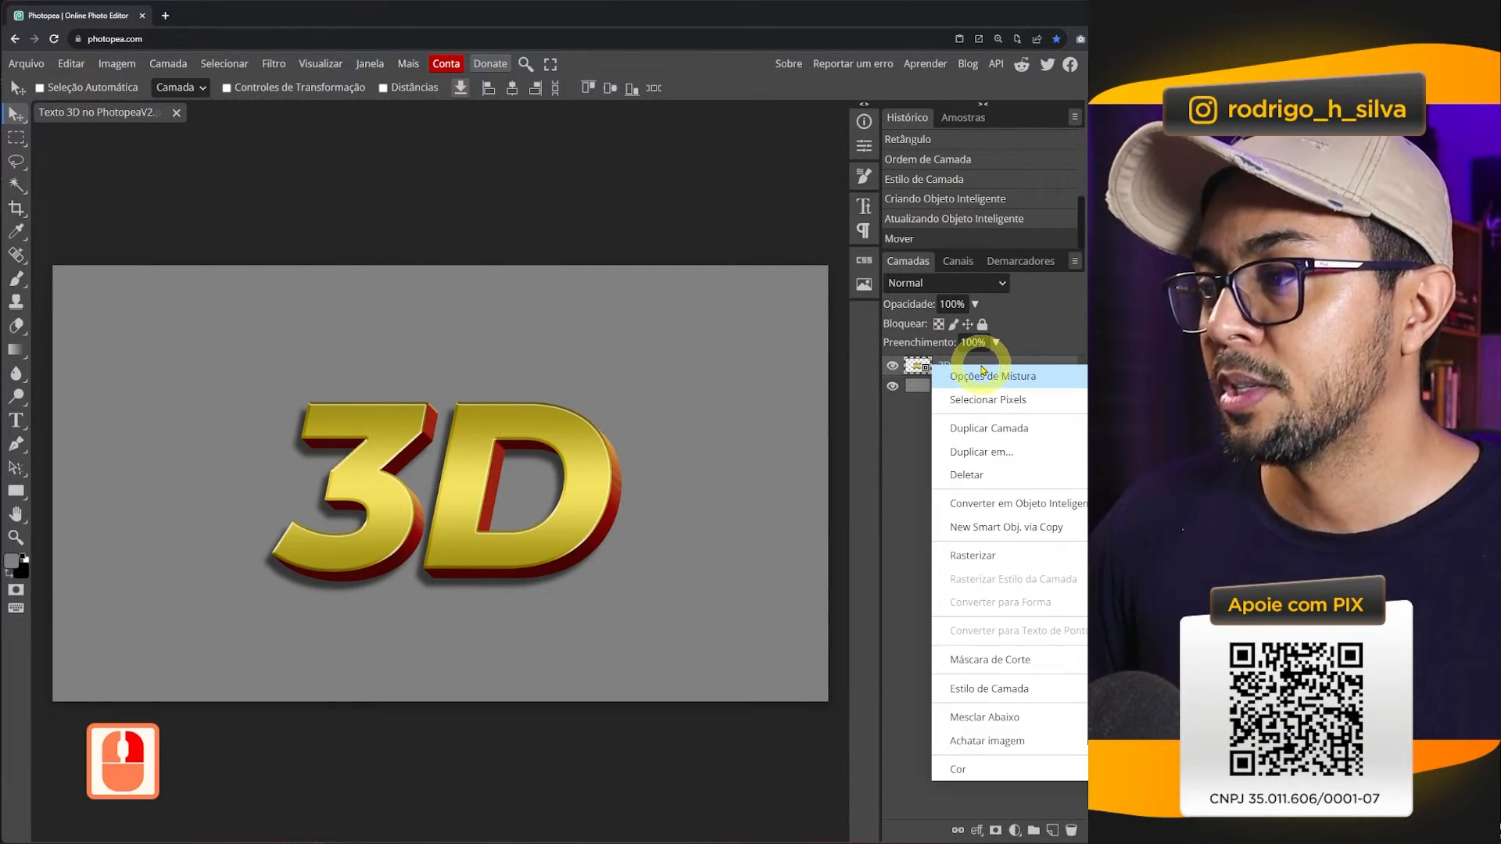
pyautogui.click(1072, 531)
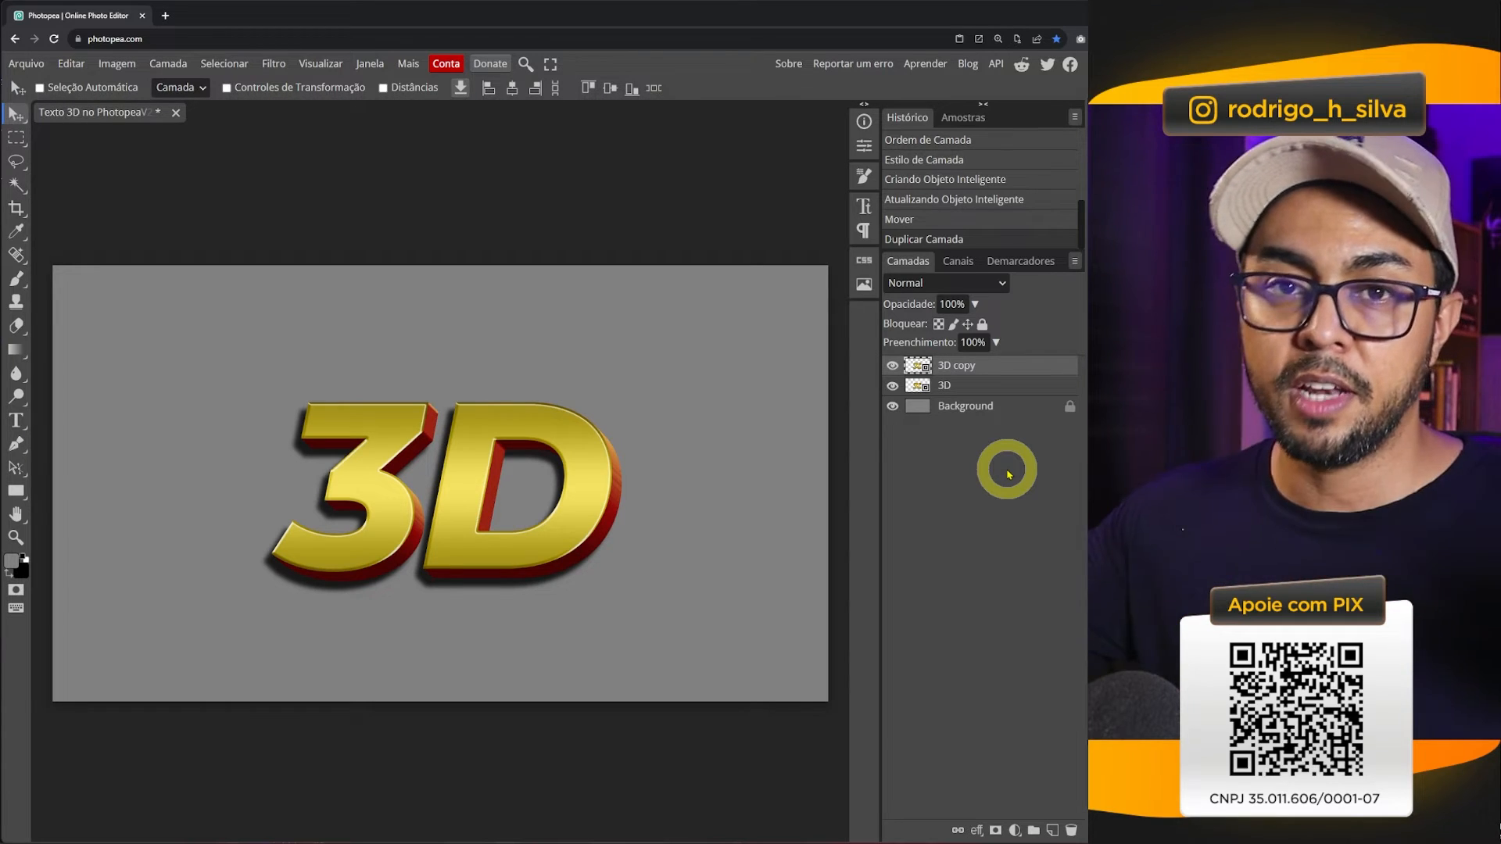
pyautogui.moveTo(573, 439); pyautogui.dragTo(429, 361)
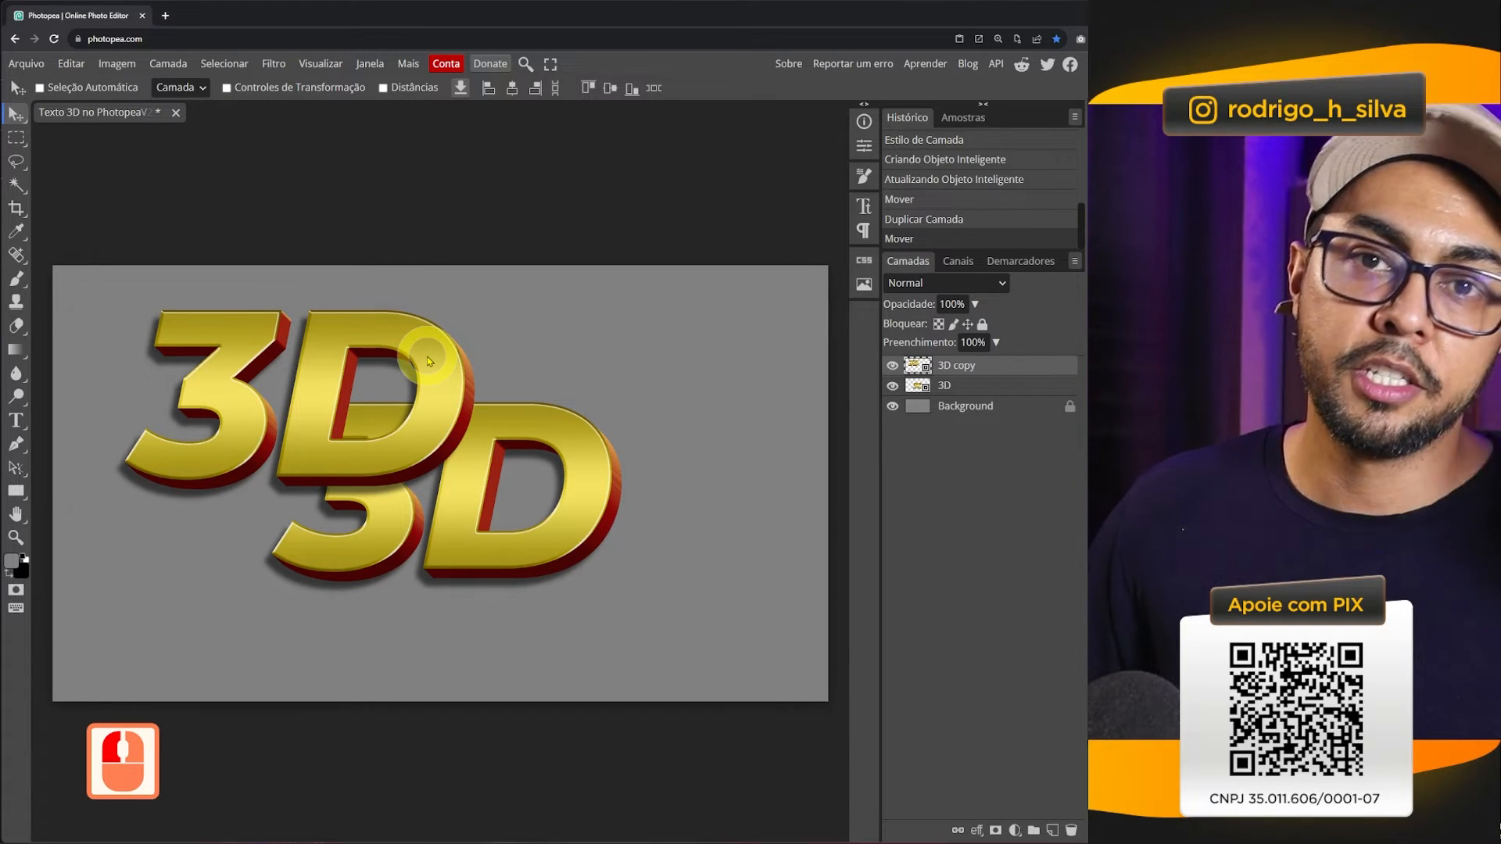
# - Open the 3D copy smart object and its nested COR smart object, and replace the text with TEXTO
pyautogui.doubleClick(921, 366)
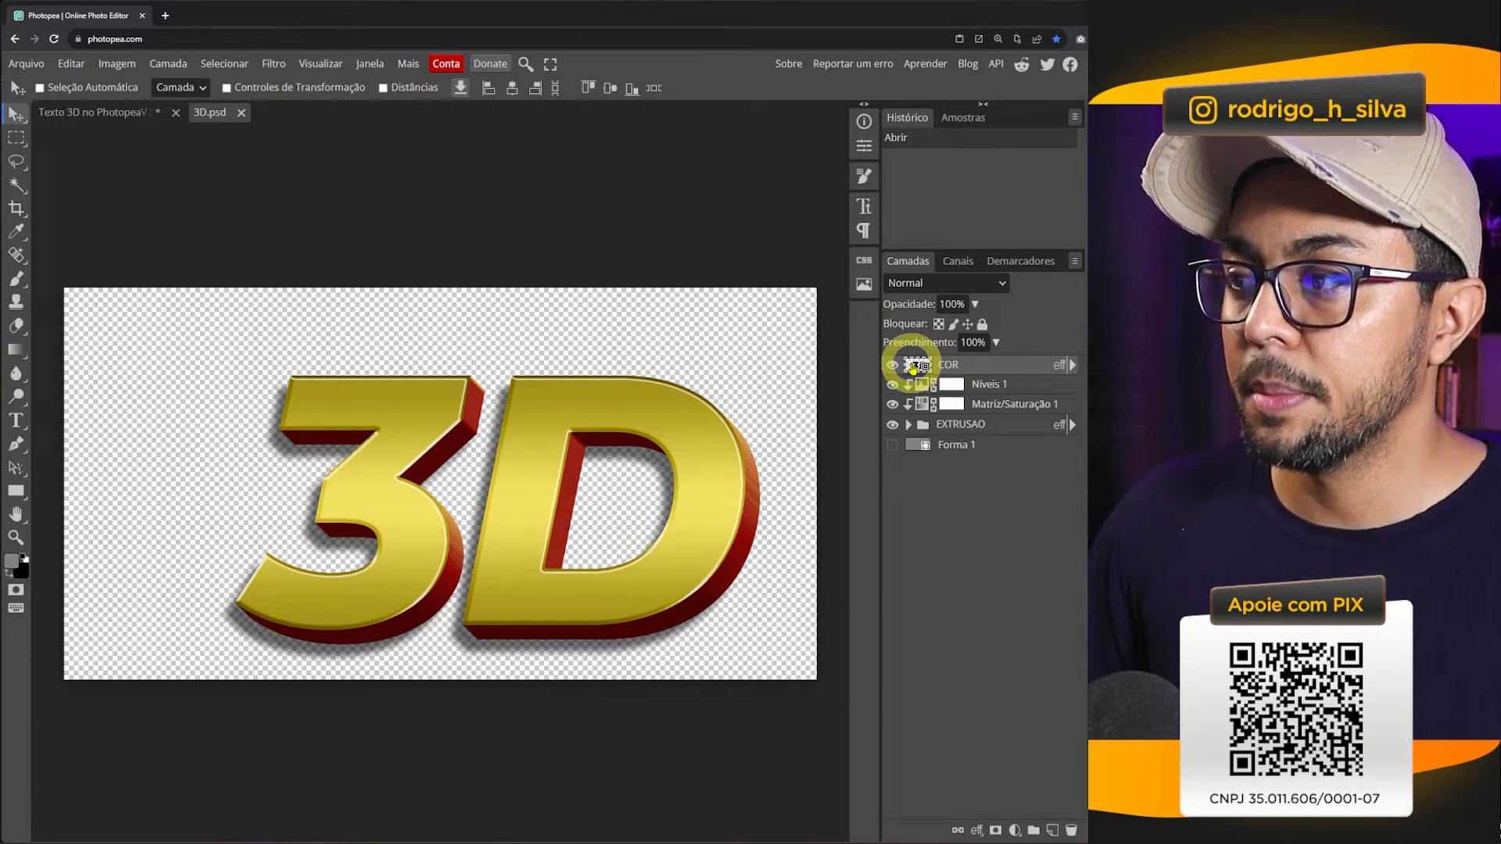
pyautogui.click(913, 368)
pyautogui.doubleClick(912, 368)
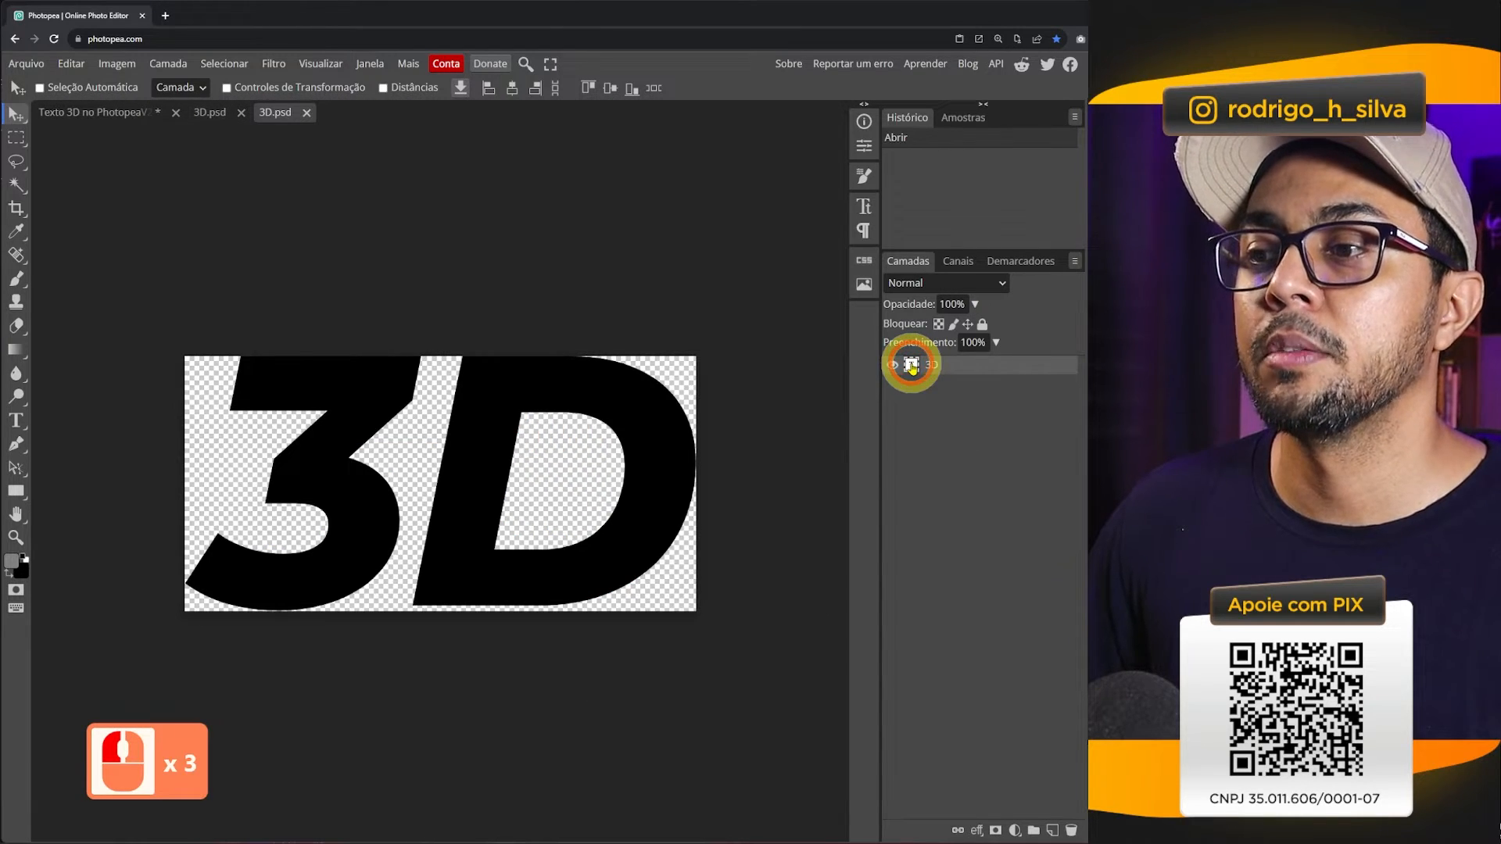
pyautogui.doubleClick(501, 423)
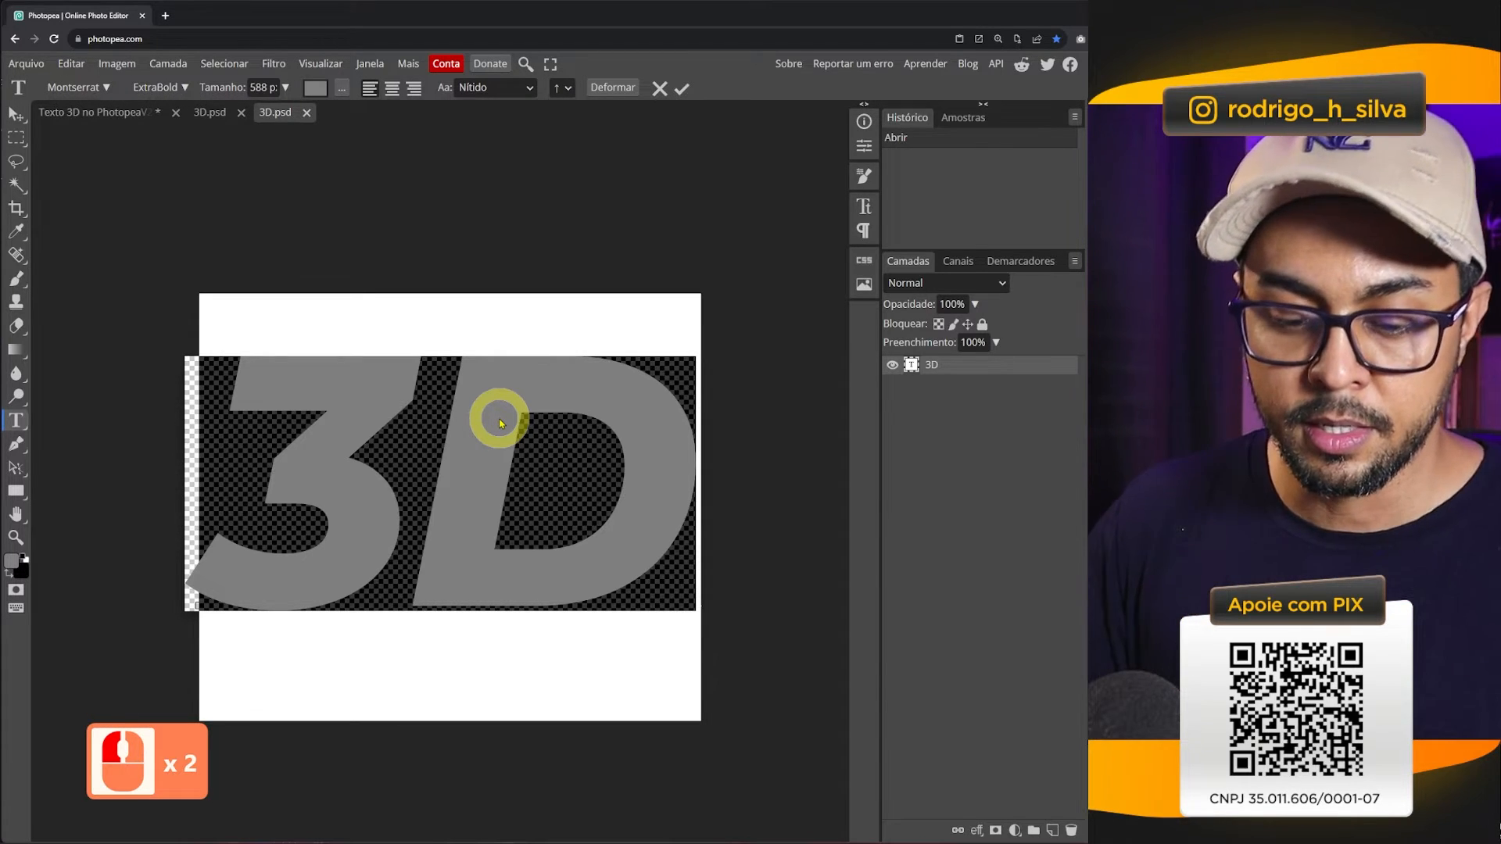
pyautogui.hotkey('ctrl', 'a')
pyautogui.write('TEXTO')
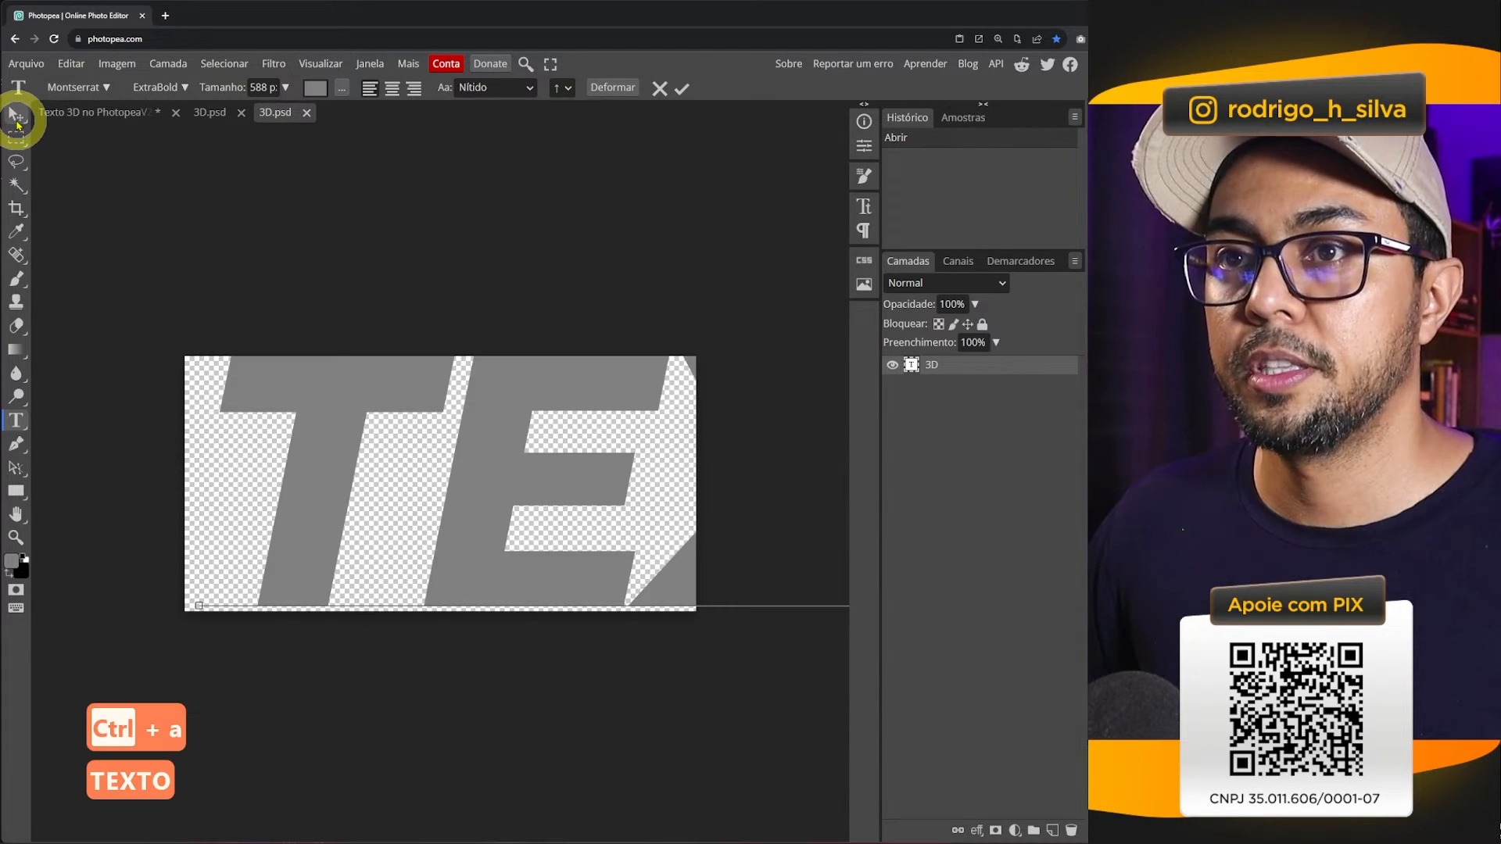
pyautogui.click(16, 113)
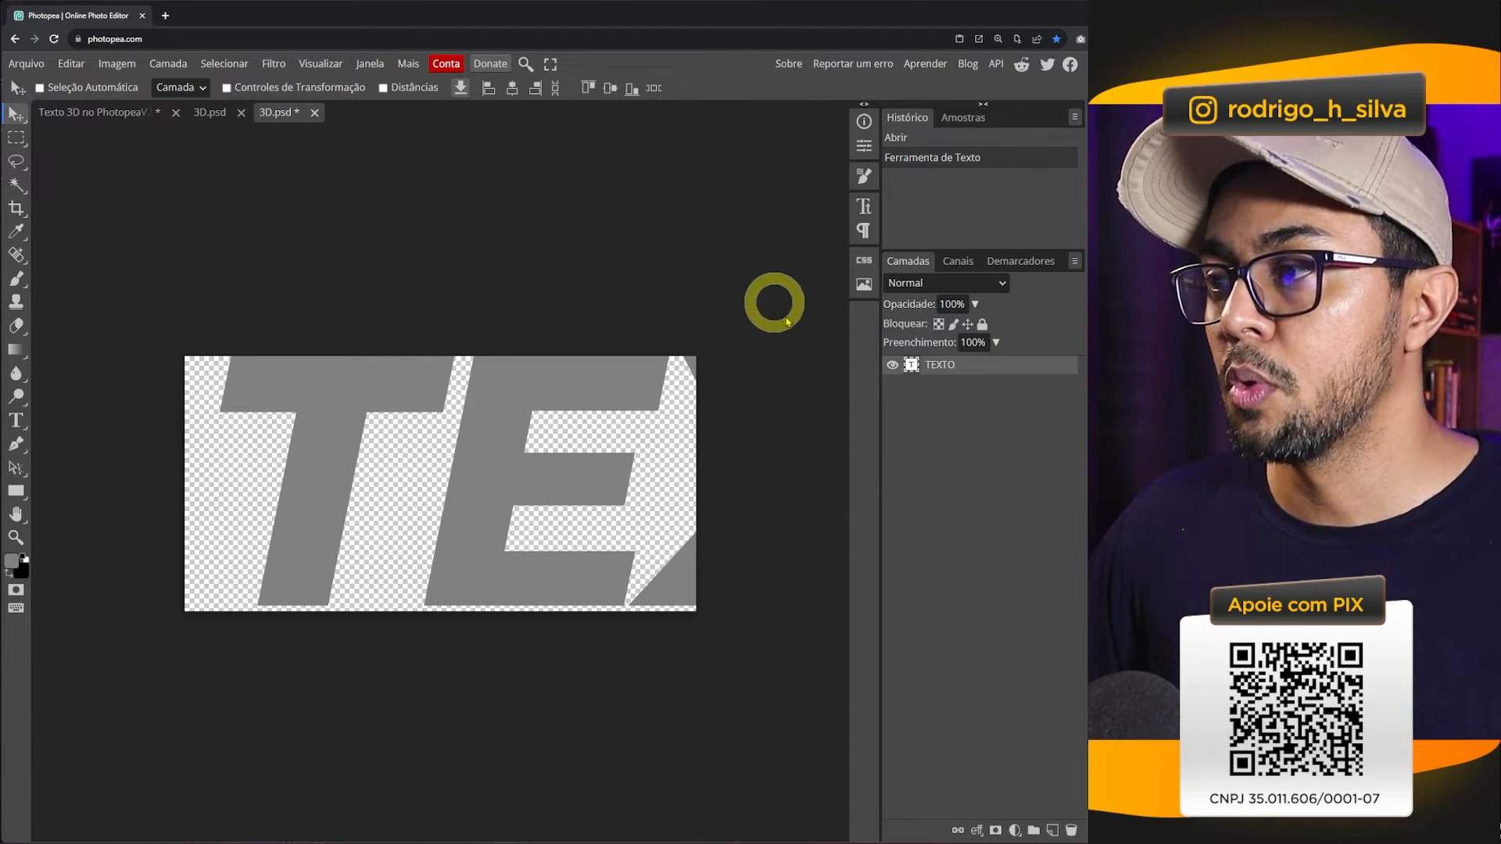
# - Crop the canvas to the pixel bounds of the TEXTO layer, clear the selection, then save and close the nested smart object
pyautogui.keyDown('ctrl'); pyautogui.click(912, 368); pyautogui.keyUp('ctrl')
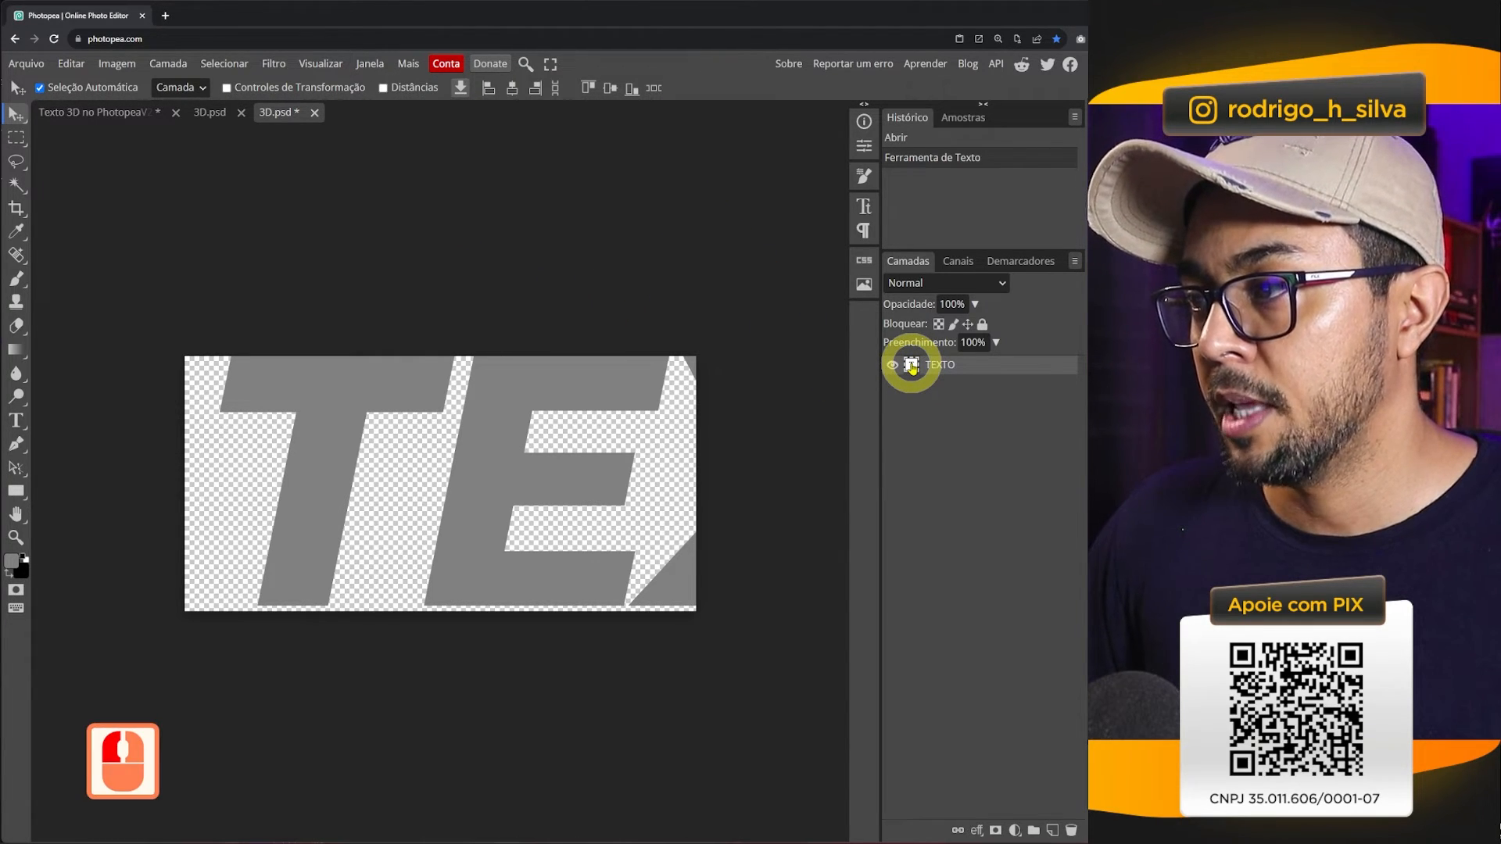
pyautogui.keyDown('ctrl'); pyautogui.click(912, 368); pyautogui.keyUp('ctrl')
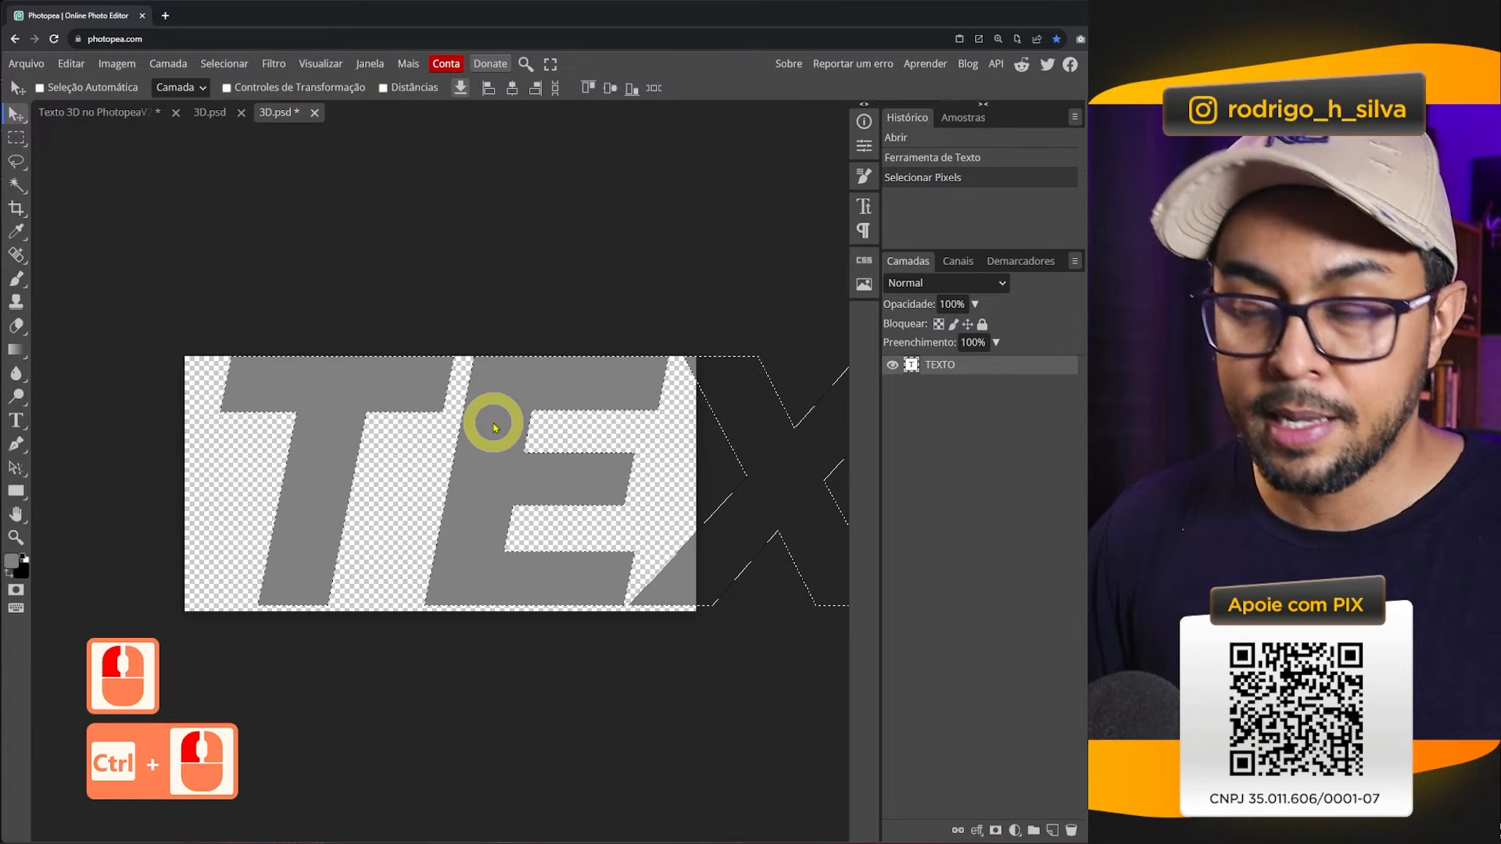
pyautogui.press('c')
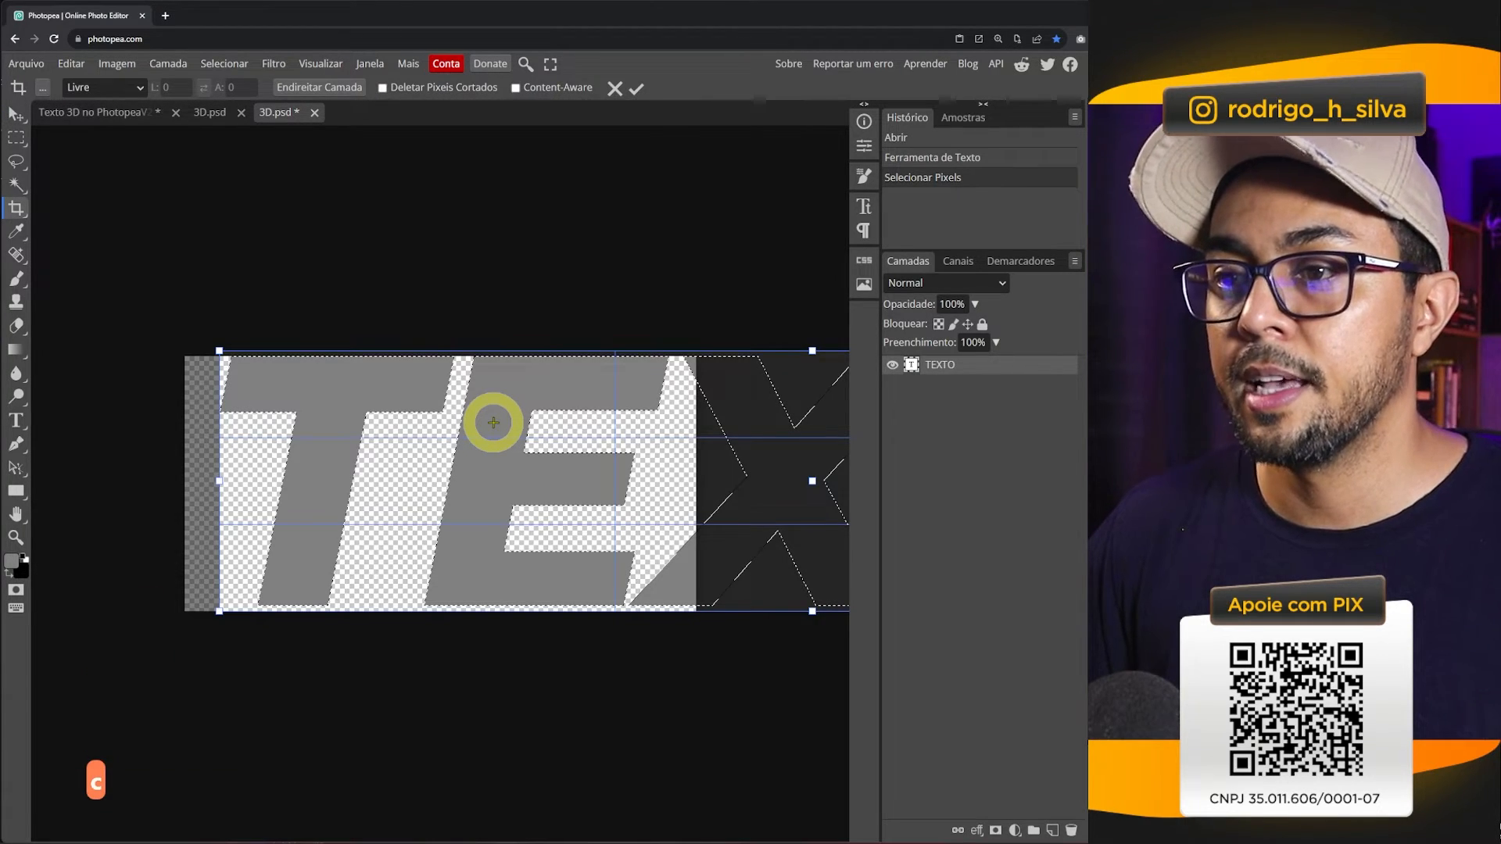
pyautogui.press('Return')
pyautogui.hotkey('ctrl', '-')
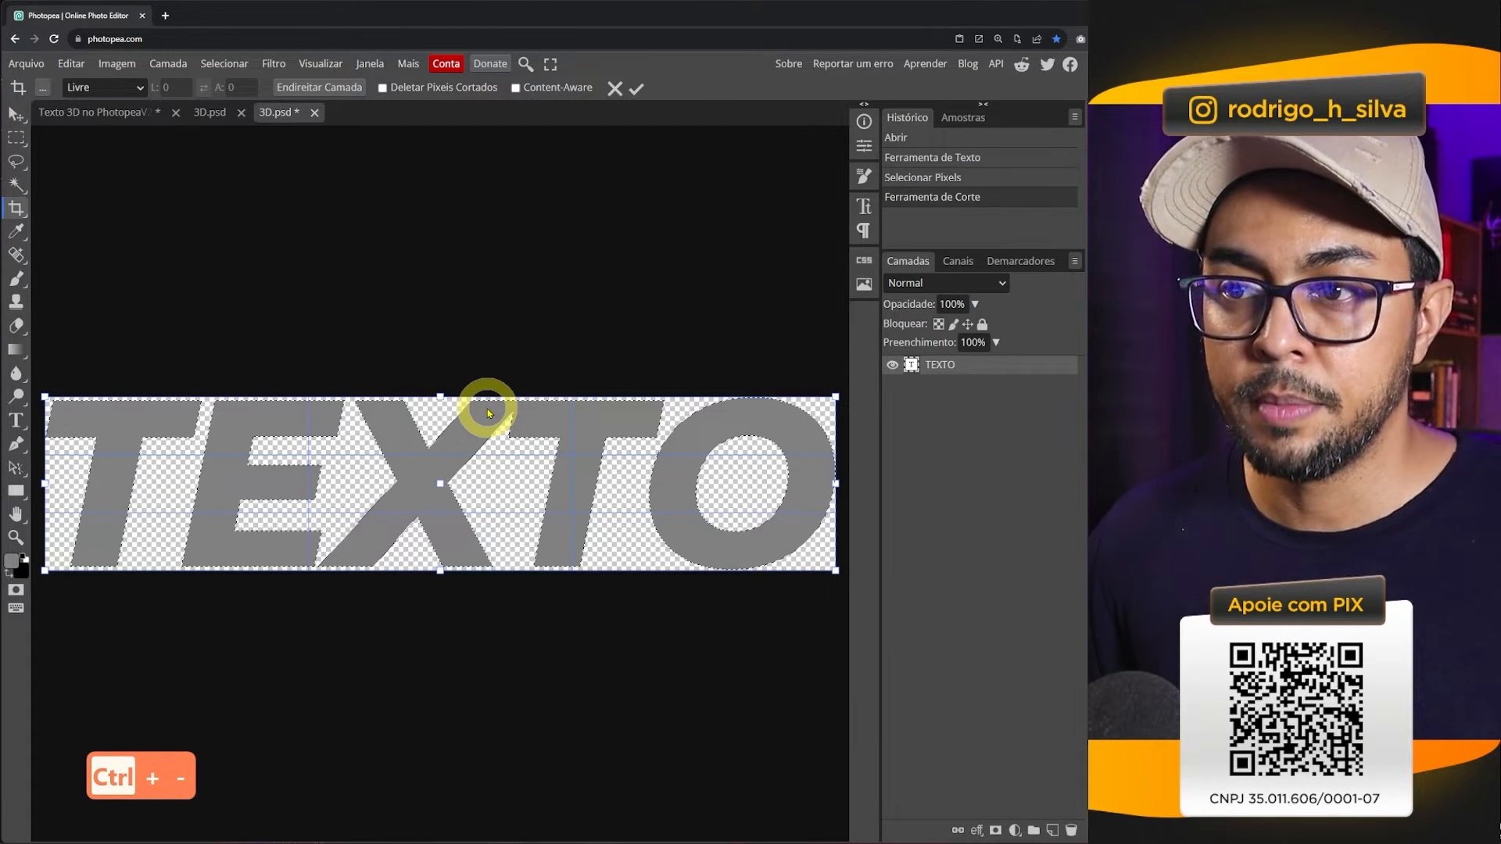
pyautogui.hotkey('ctrl', 'd')
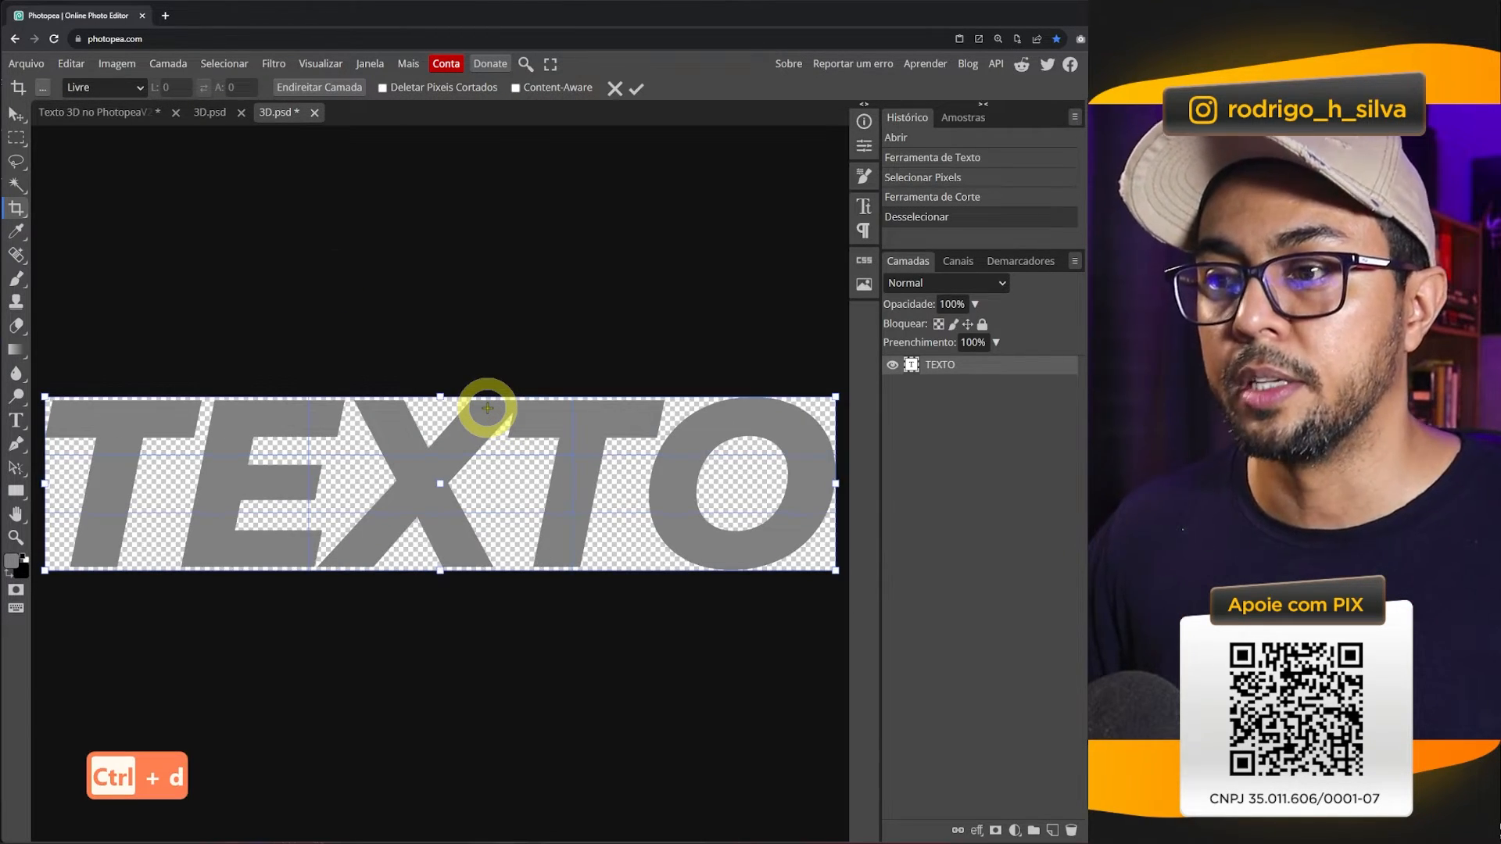
pyautogui.hotkey('ctrl', 's')
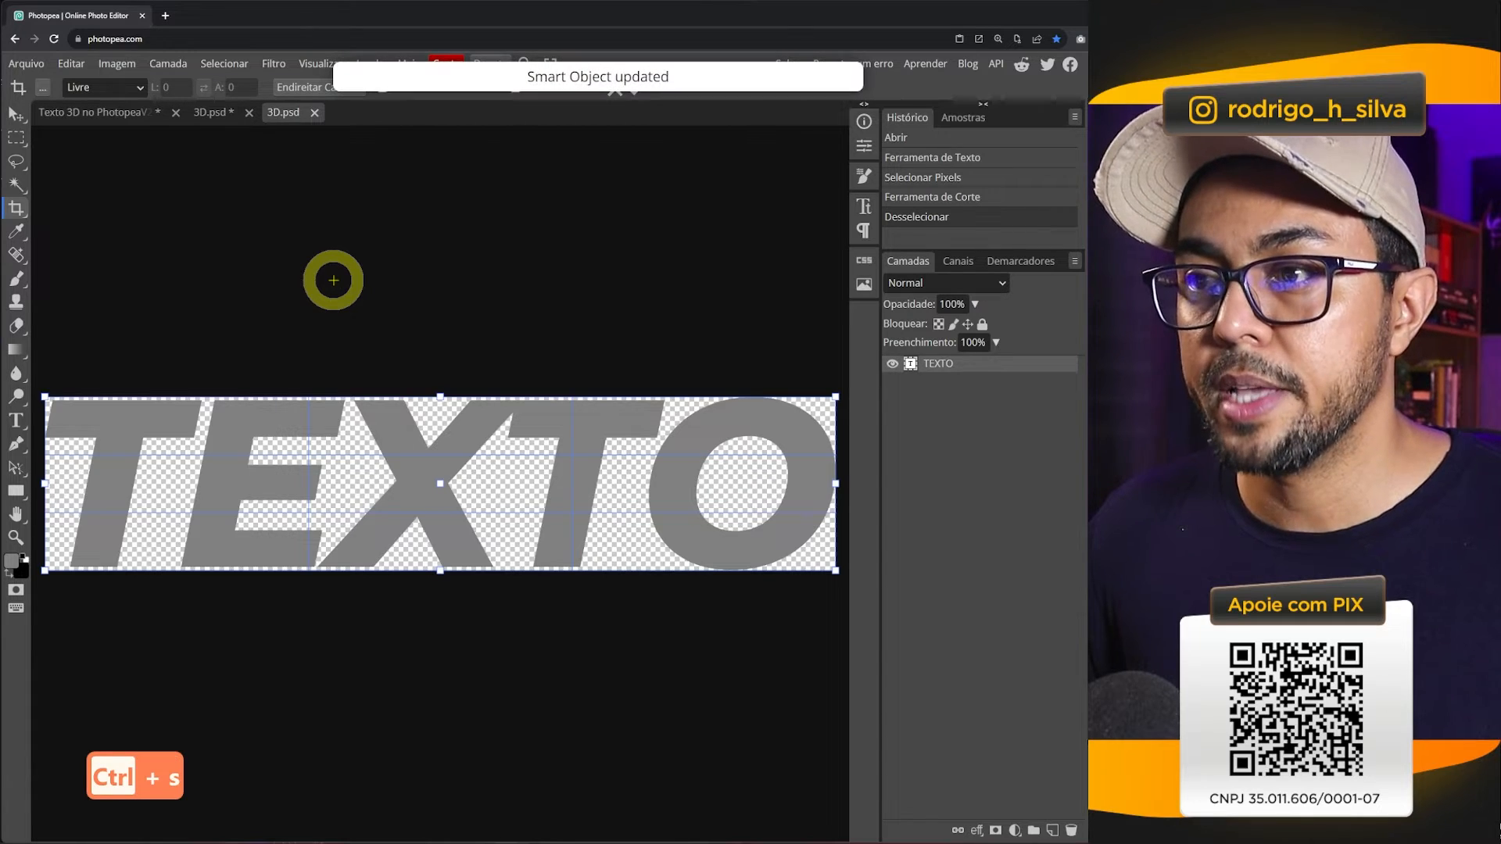
pyautogui.click(316, 114)
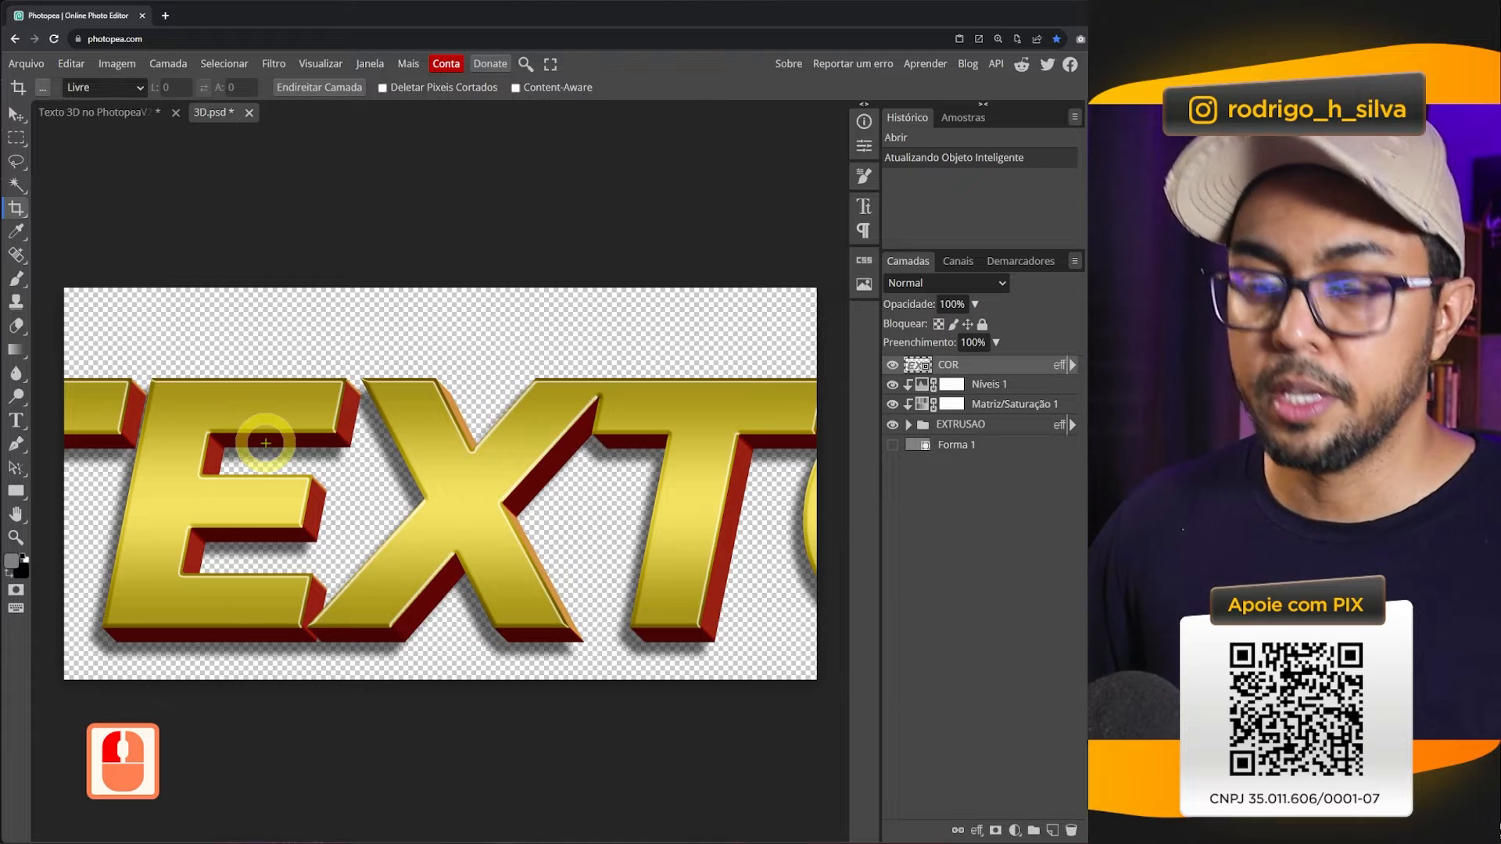
# - Extend the smart object's canvas on all four sides with the Crop tool so the whole word TEXTO fits with a margin
pyautogui.press('z')
pyautogui.keyDown('alt'); pyautogui.click(270, 441); pyautogui.keyUp('alt')
pyautogui.keyDown('alt'); pyautogui.click(312, 594); pyautogui.keyUp('alt')
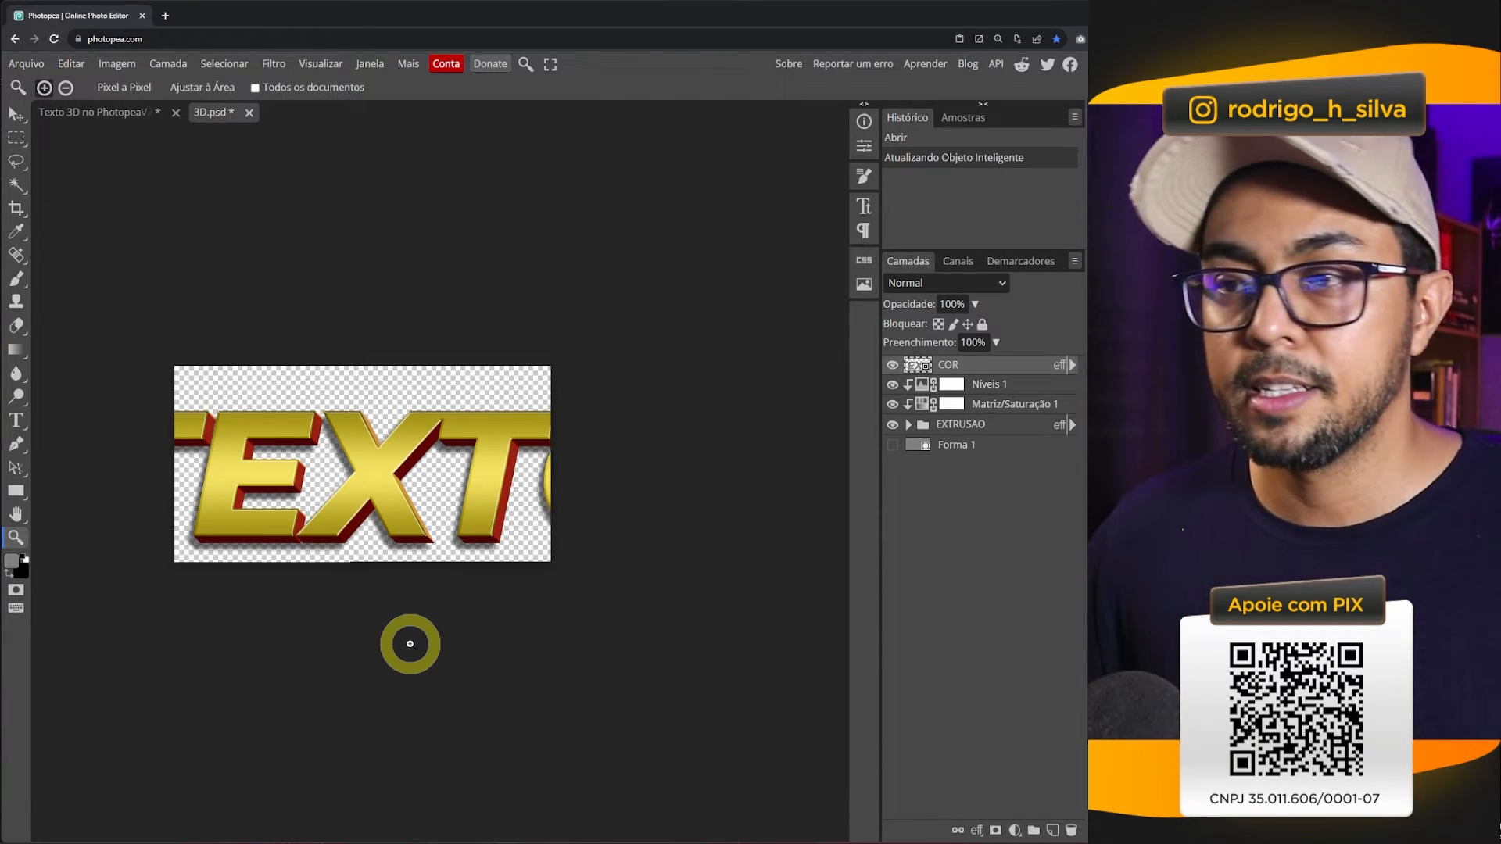
pyautogui.press('c')
pyautogui.moveTo(552, 463); pyautogui.dragTo(744, 485)
pyautogui.moveTo(174, 463); pyautogui.dragTo(12, 461)
pyautogui.moveTo(380, 569); pyautogui.dragTo(378, 611)
pyautogui.moveTo(378, 365); pyautogui.dragTo(379, 351)
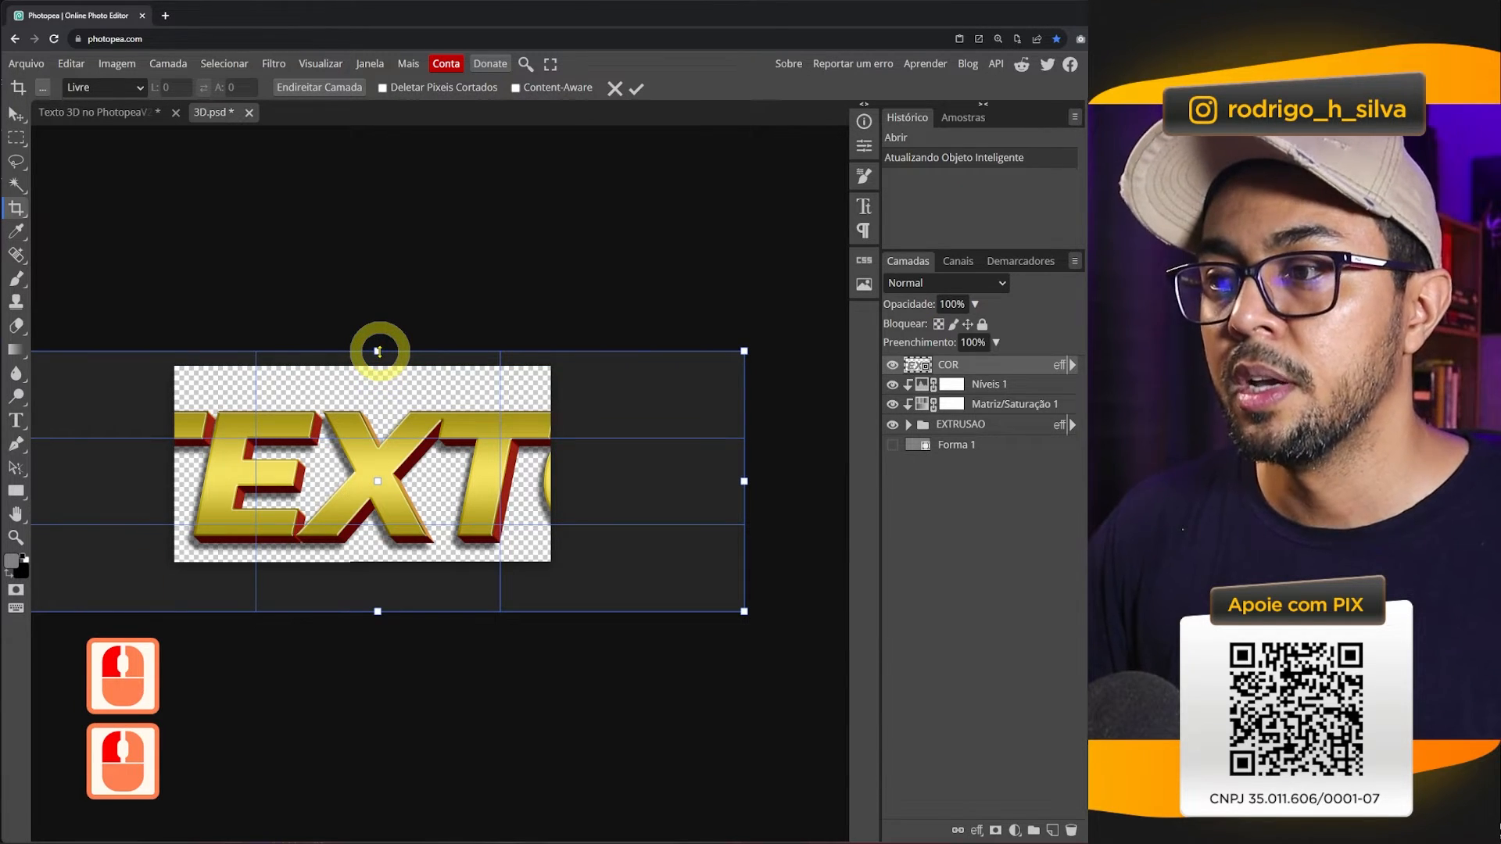
pyautogui.press('Return')
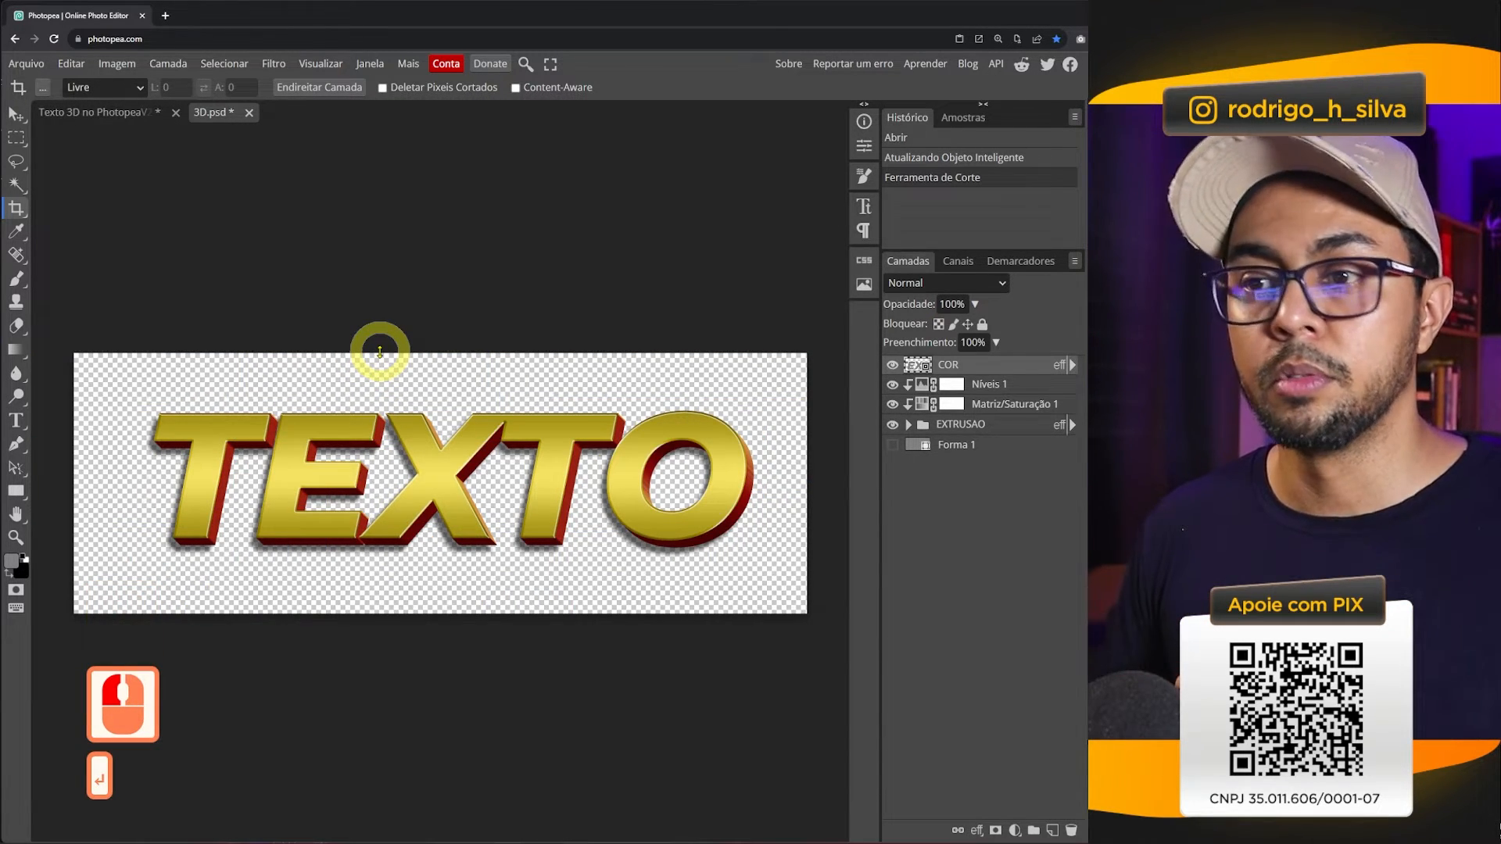
# - Change the COR layer's Sobreposição de Cor to light cyan #cffeff and accept the layer style
pyautogui.press('v')
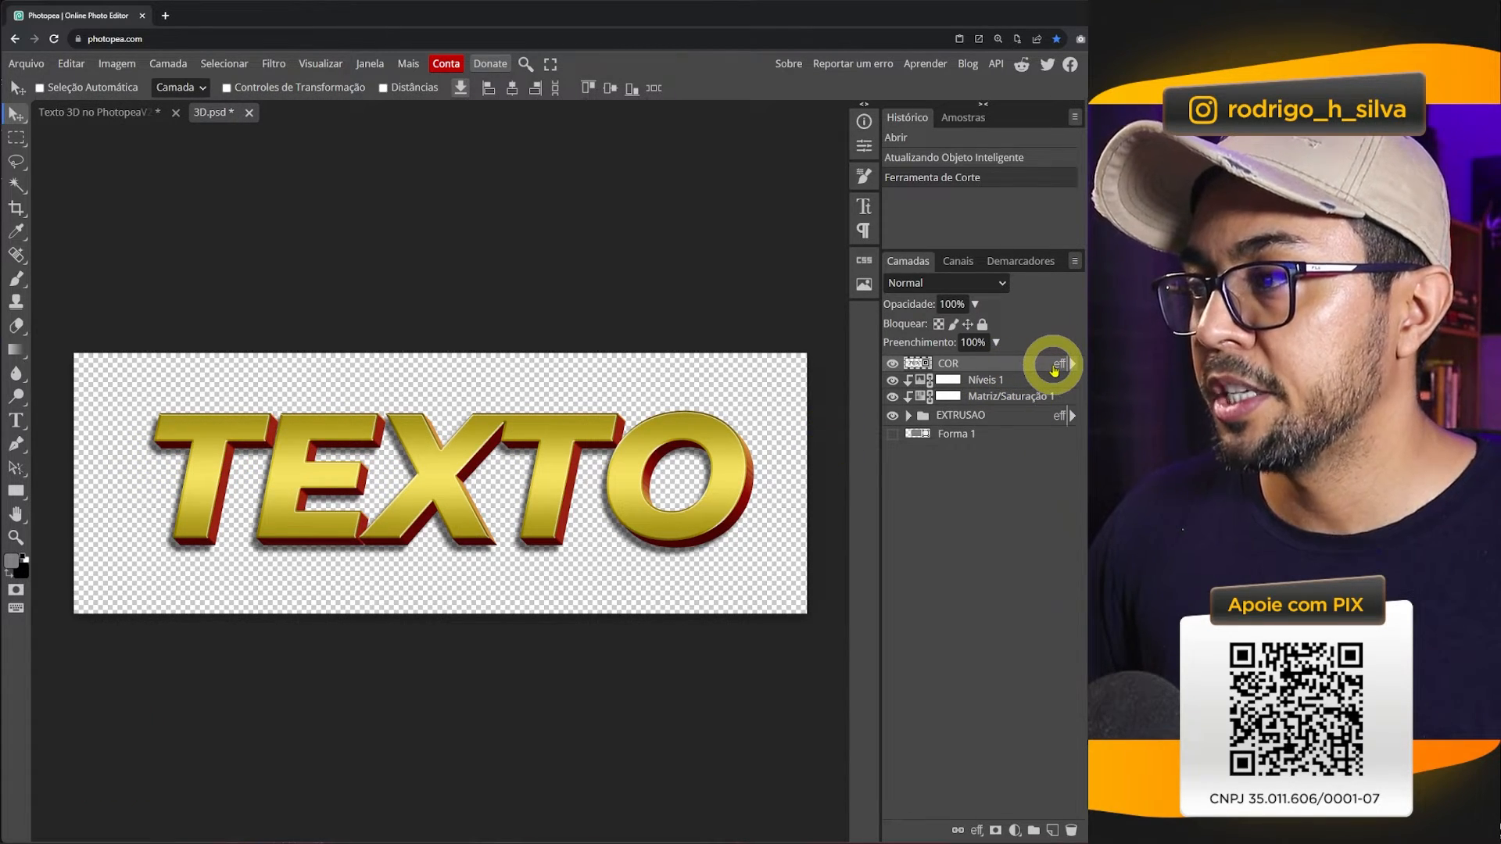
pyautogui.rightClick(1005, 366)
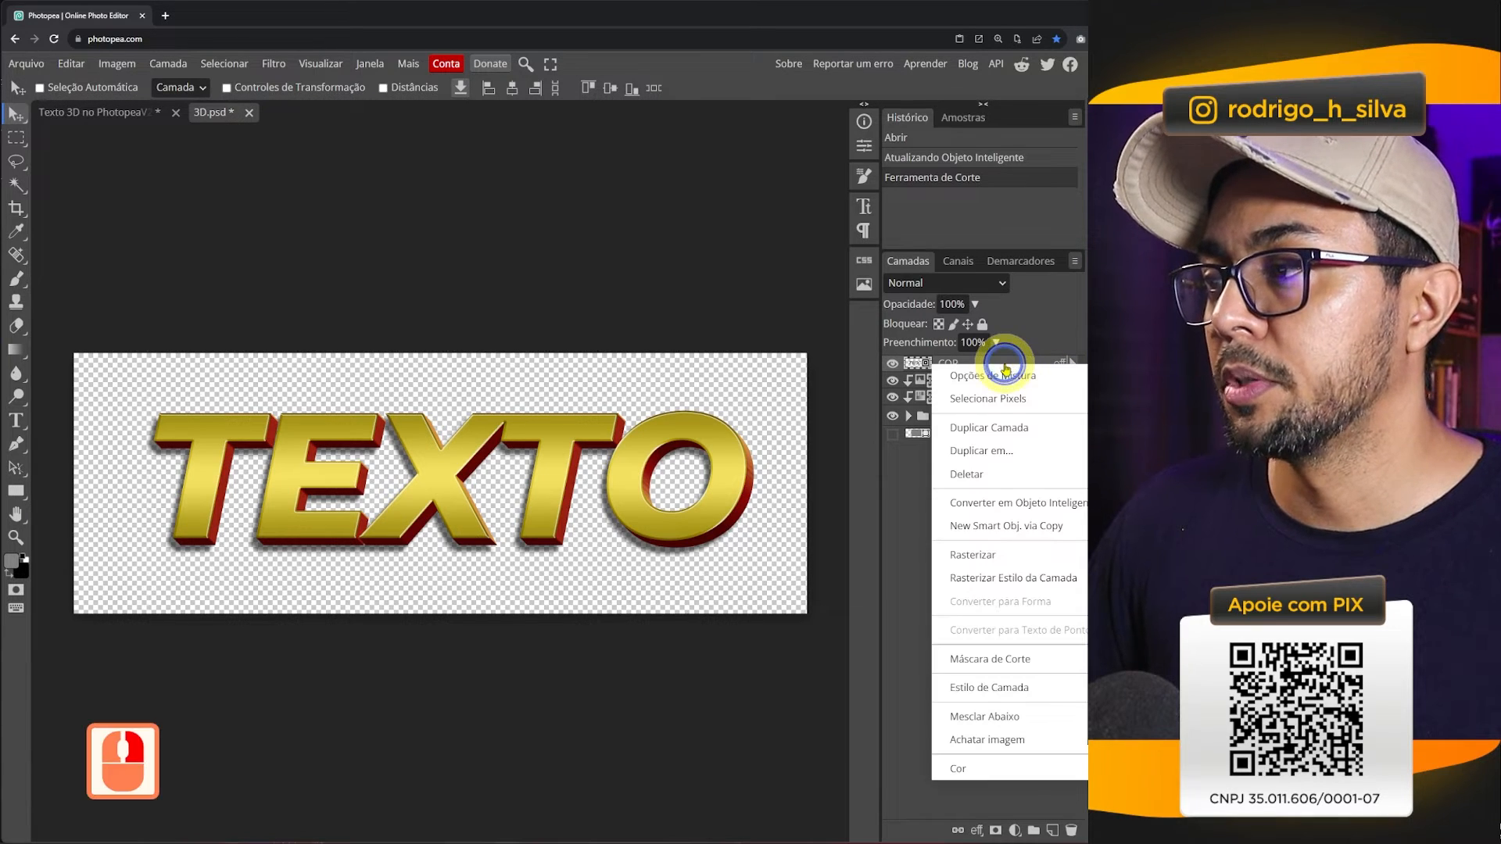
pyautogui.click(1012, 378)
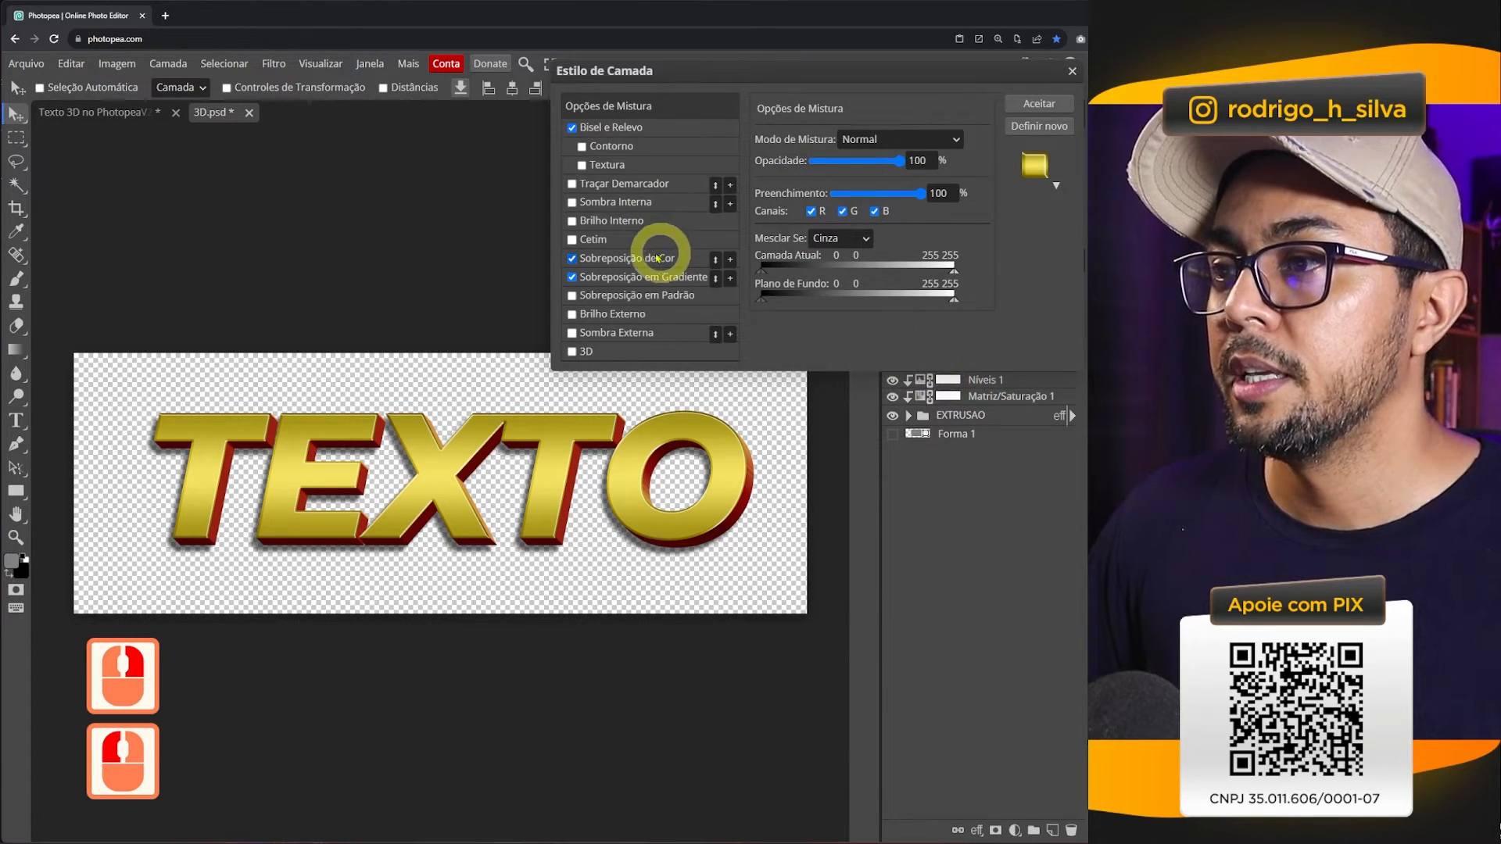
pyautogui.click(618, 258)
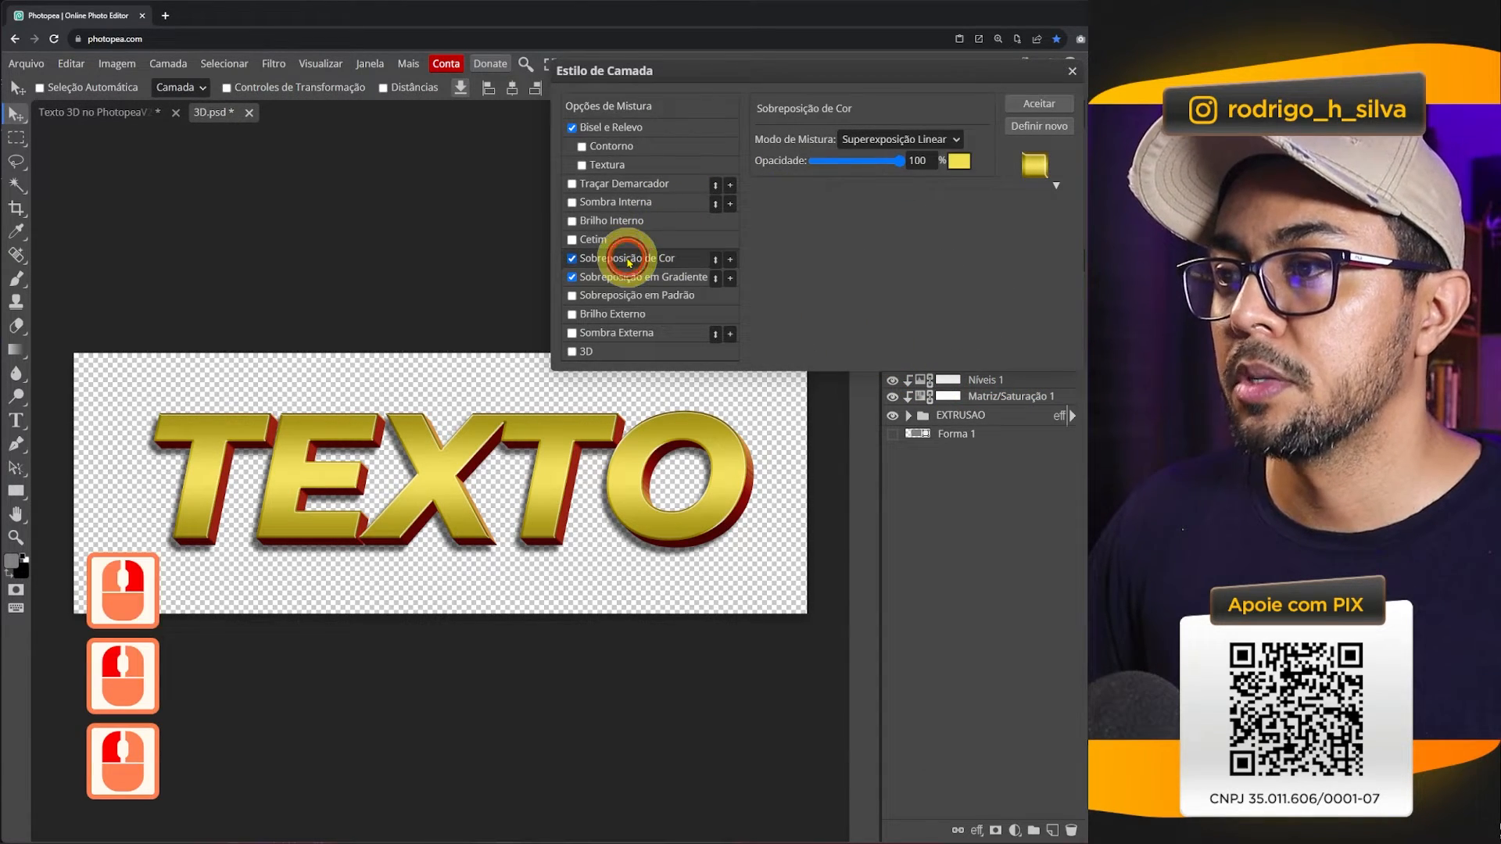
pyautogui.click(957, 176)
pyautogui.moveTo(351, 285); pyautogui.dragTo(271, 120)
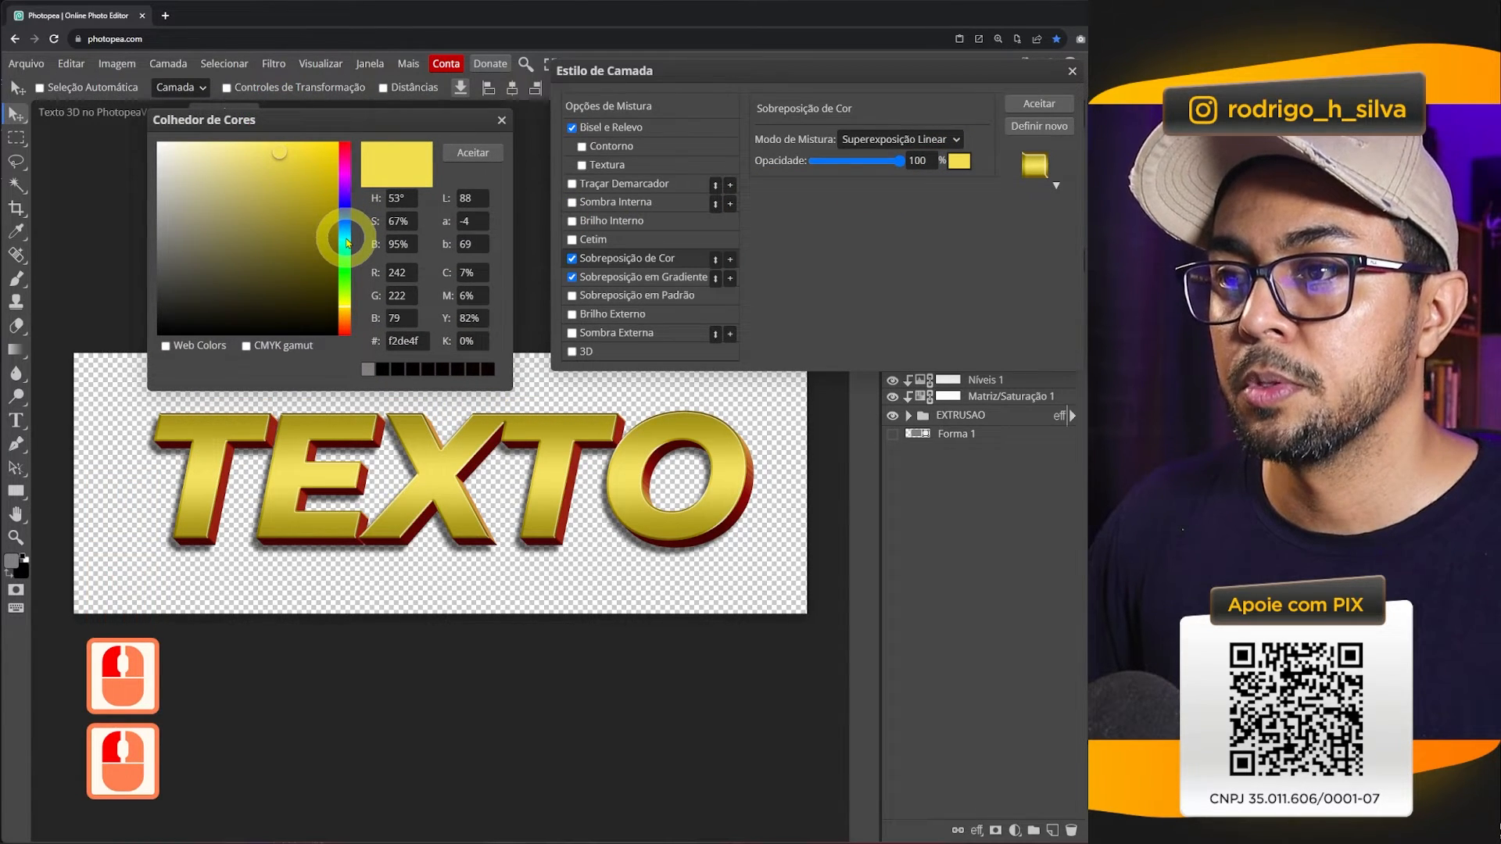
pyautogui.click(346, 239)
pyautogui.moveTo(259, 158); pyautogui.dragTo(194, 142)
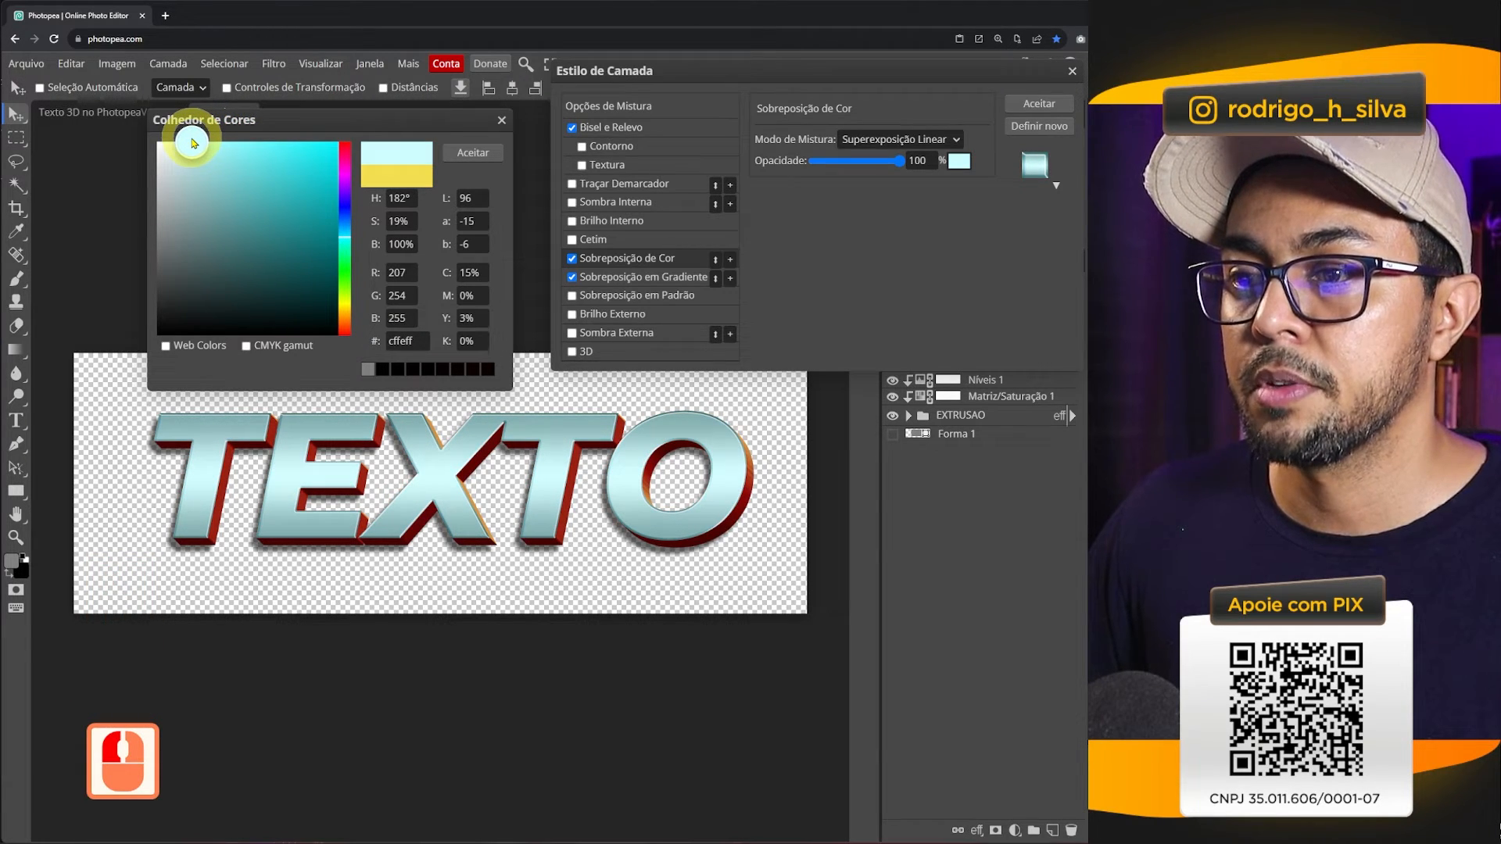
pyautogui.click(476, 154)
pyautogui.click(1037, 103)
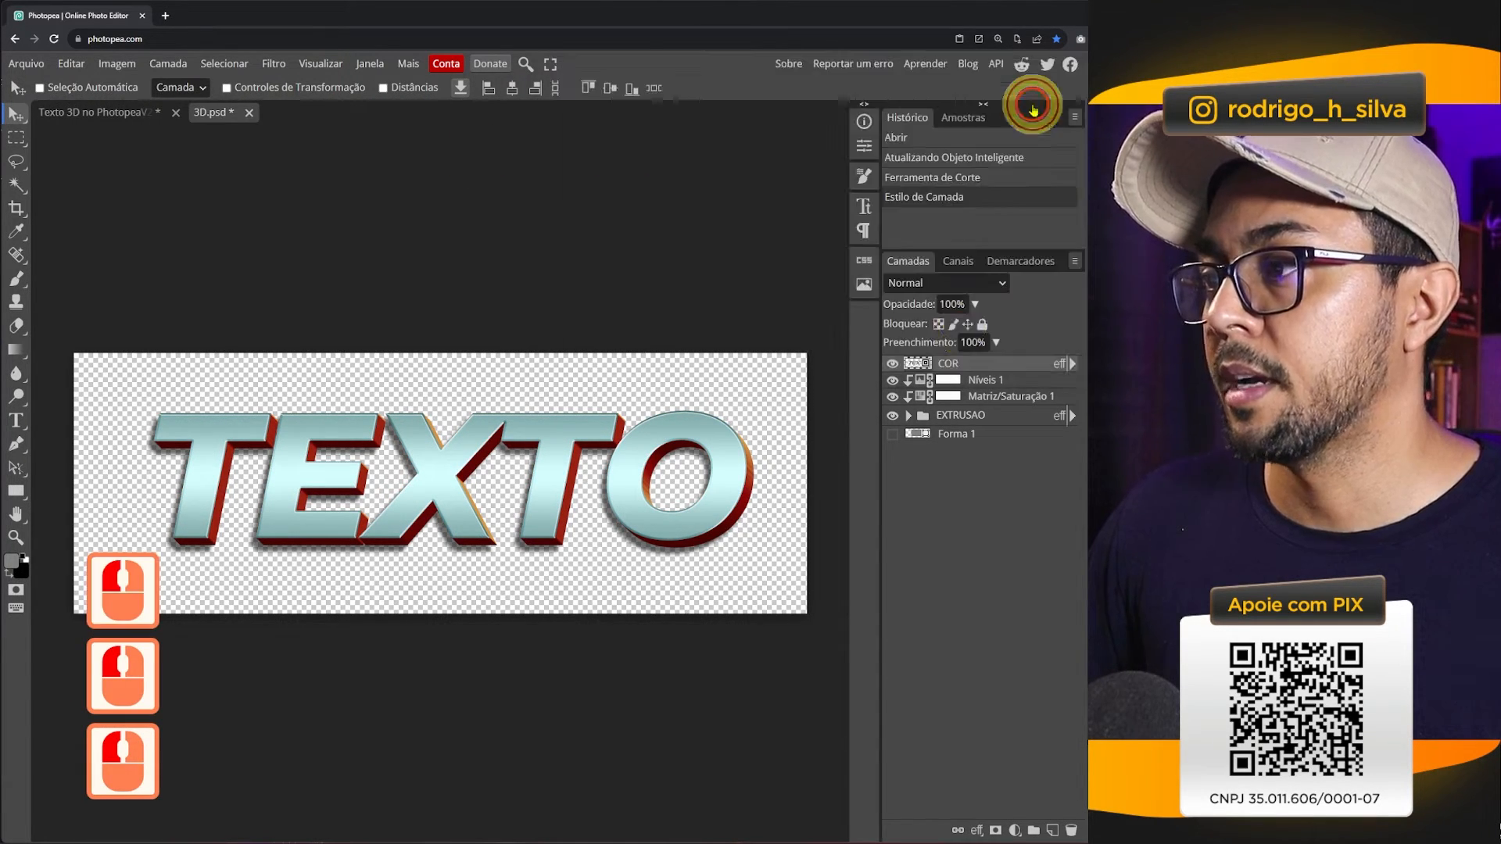
# - Set the hue (Matriz) of the Matriz/Saturação 1 adjustment to 180 to recolour the extrusion
pyautogui.click(944, 497)
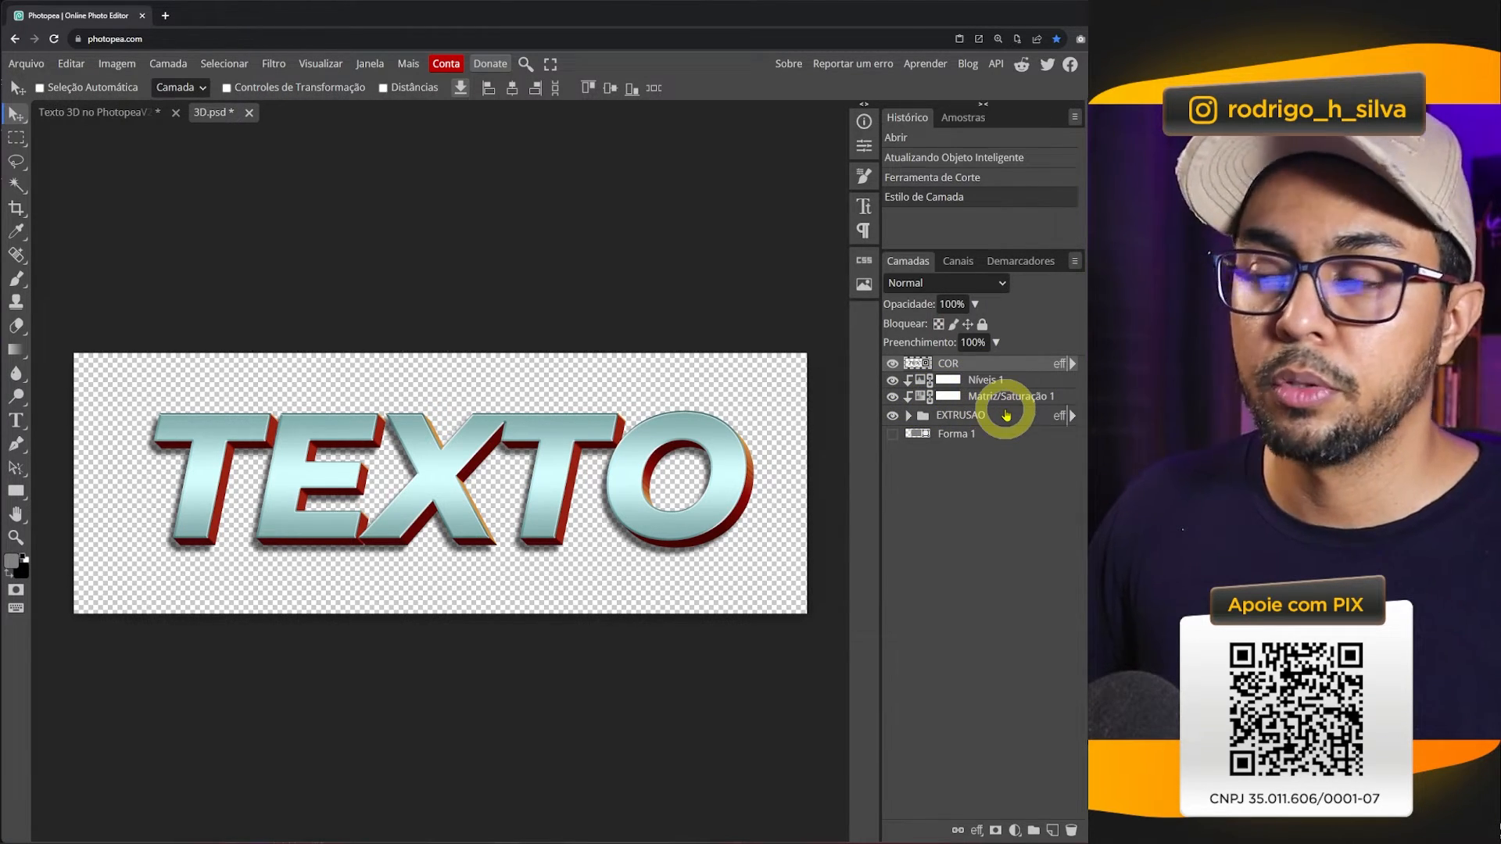
pyautogui.click(921, 399)
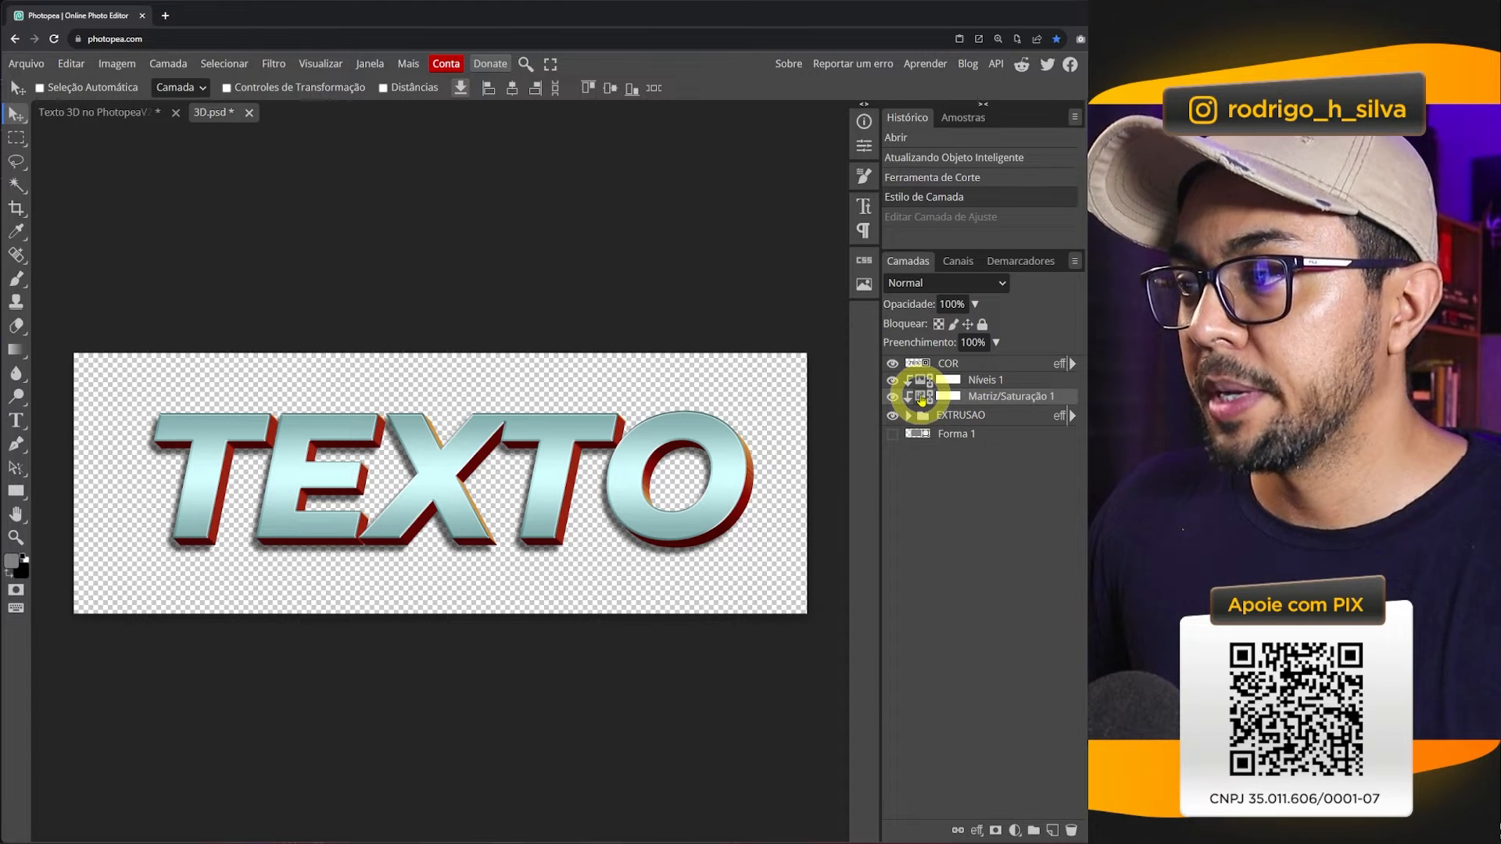
pyautogui.doubleClick(922, 398)
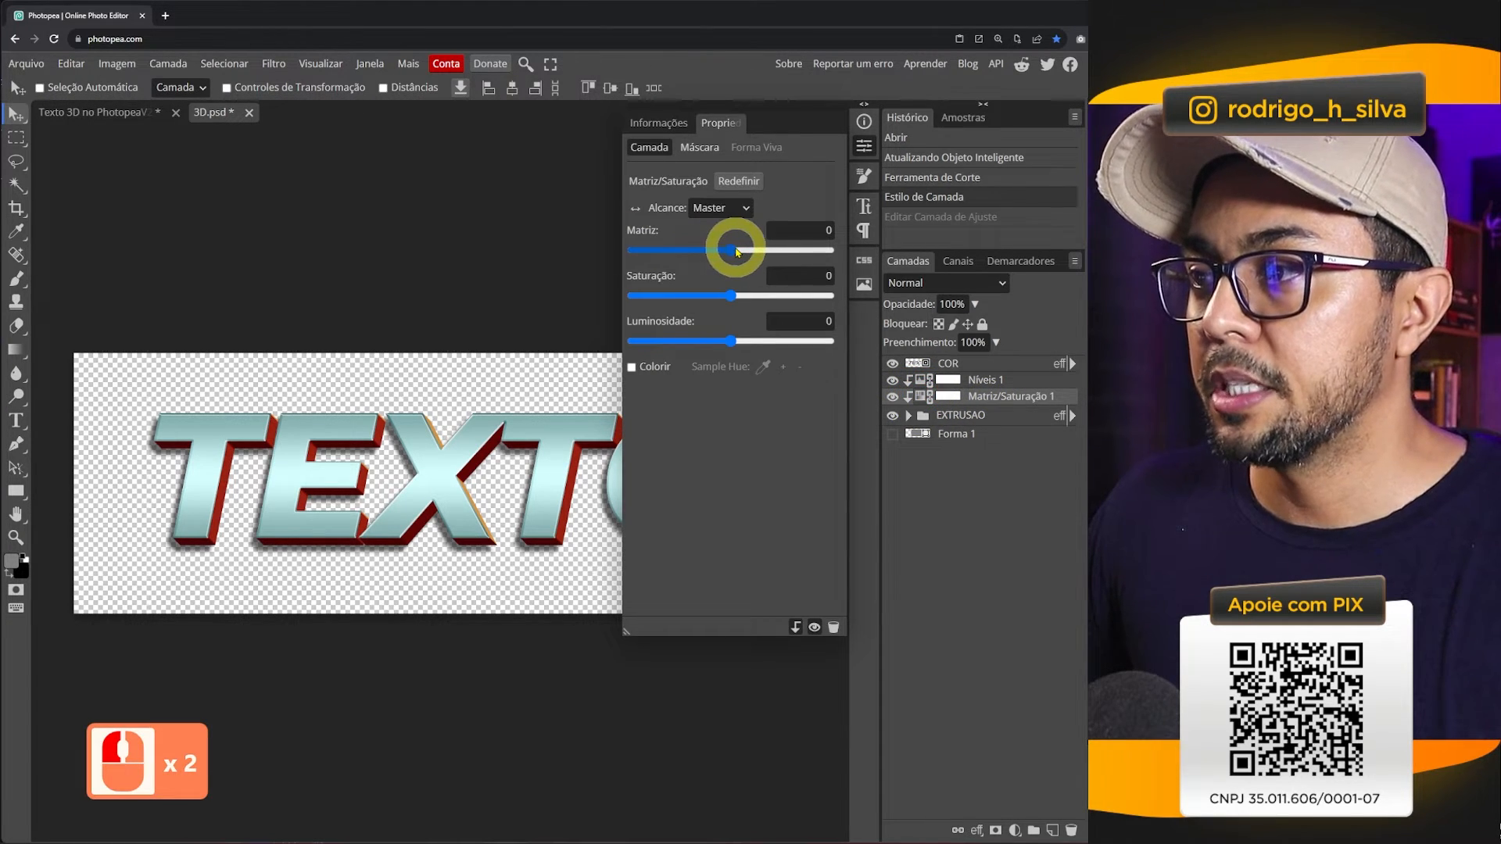
pyautogui.moveTo(732, 251); pyautogui.dragTo(834, 252)
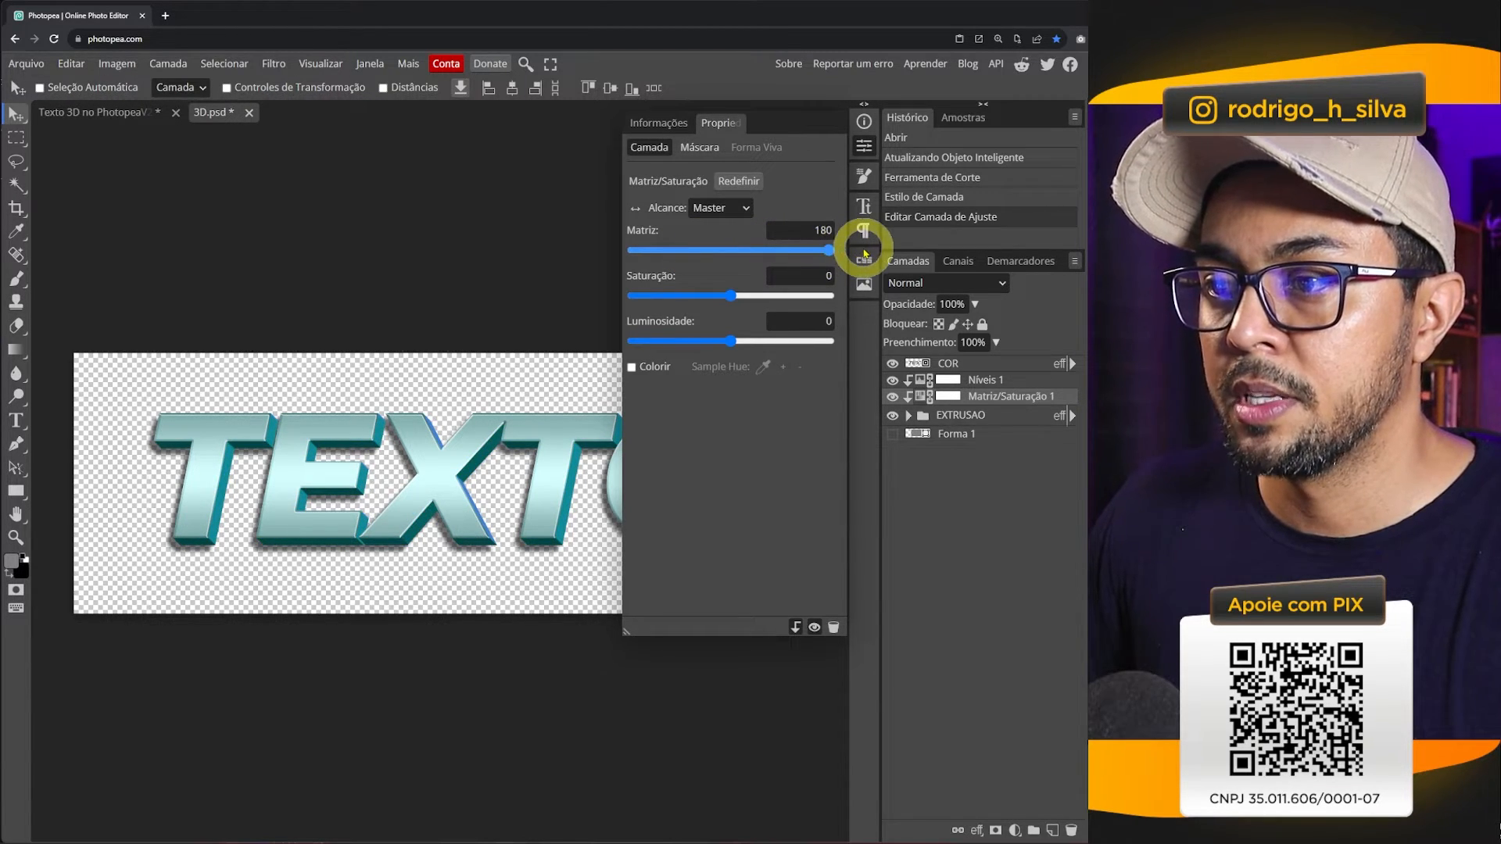
pyautogui.click(245, 496)
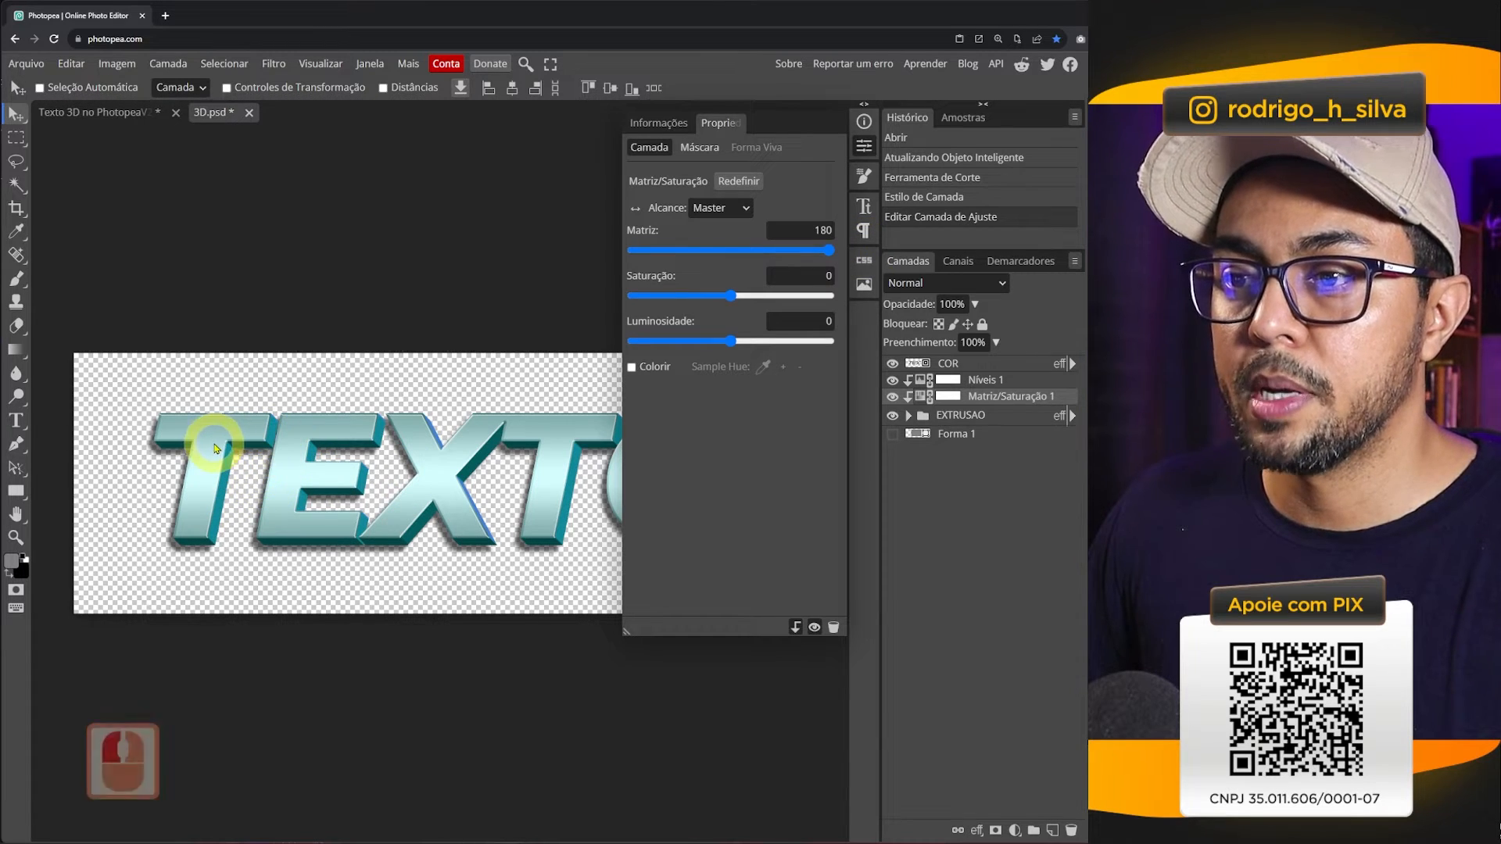
pyautogui.click(595, 311)
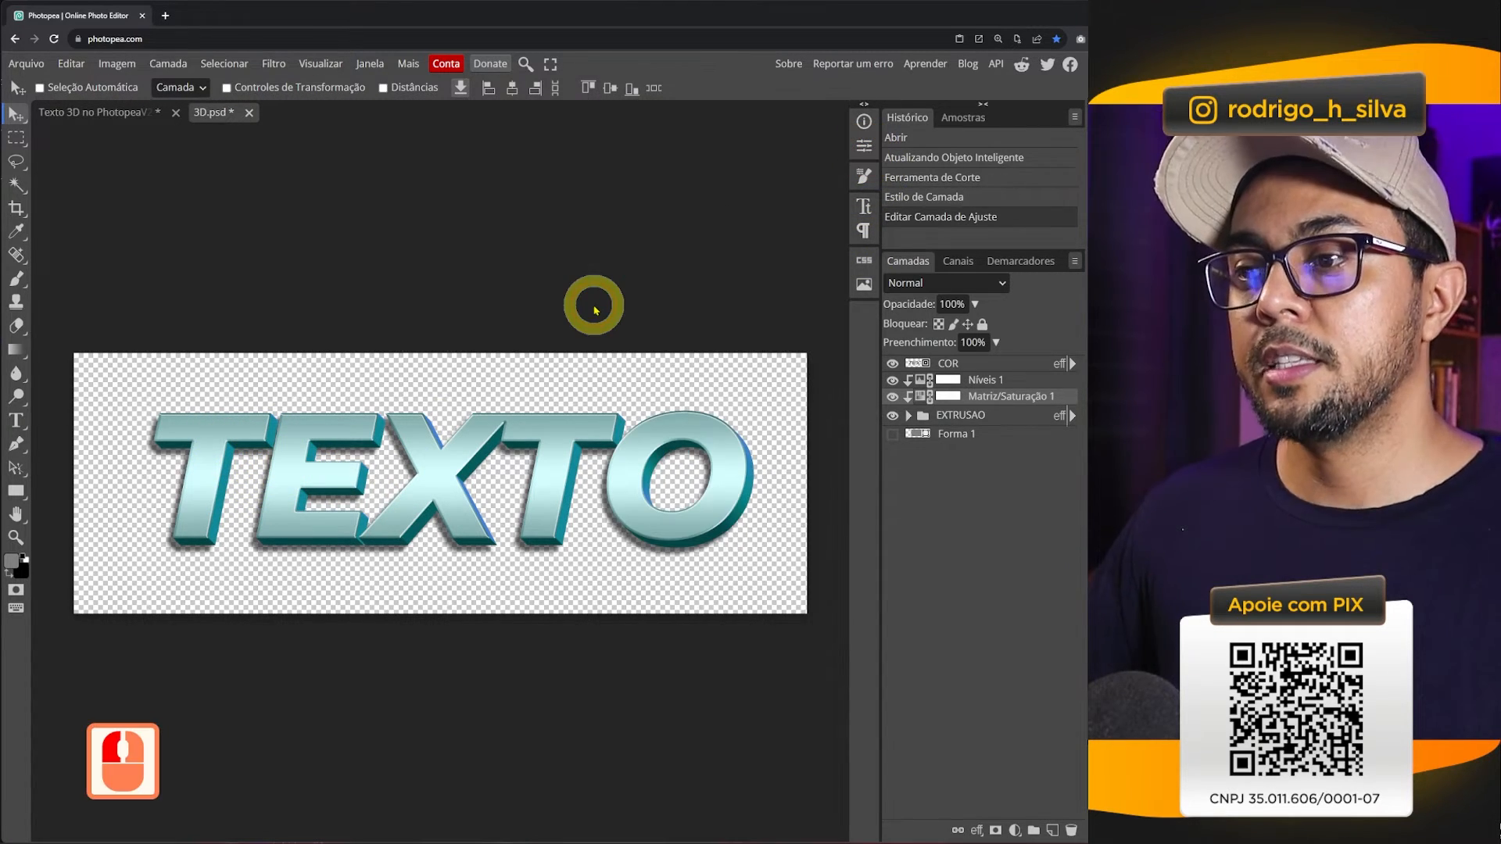
# - Set the black input level of the Níveis 1 adjustment to 20, then save and close the smart object
pyautogui.doubleClick(924, 380)
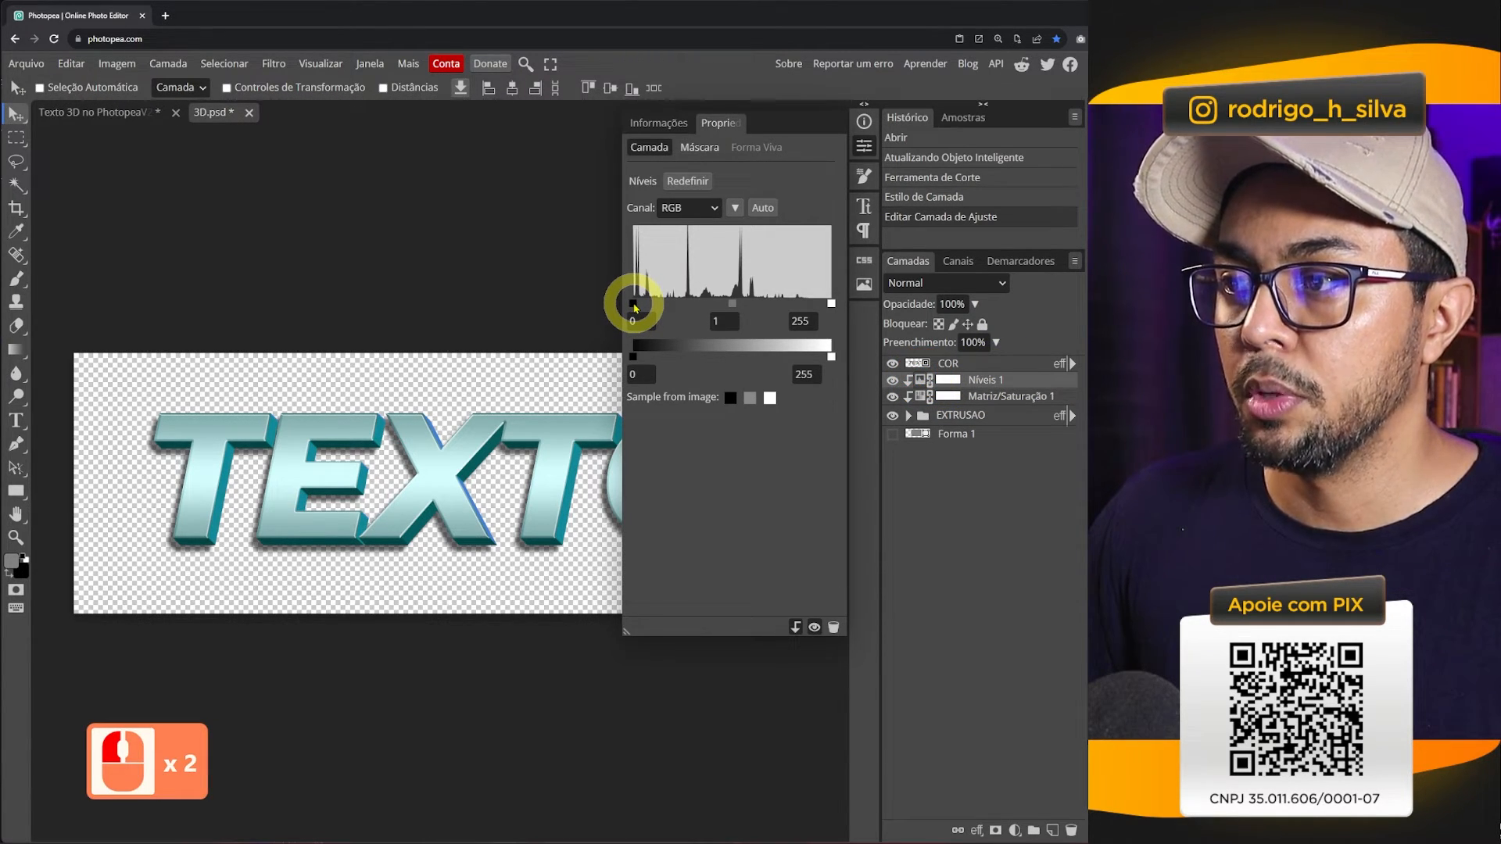
pyautogui.moveTo(638, 307); pyautogui.dragTo(694, 303)
pyautogui.moveTo(832, 305)
pyautogui.mouseDown()
pyautogui.moveTo(760, 304)
pyautogui.moveTo(831, 303)
pyautogui.mouseUp()
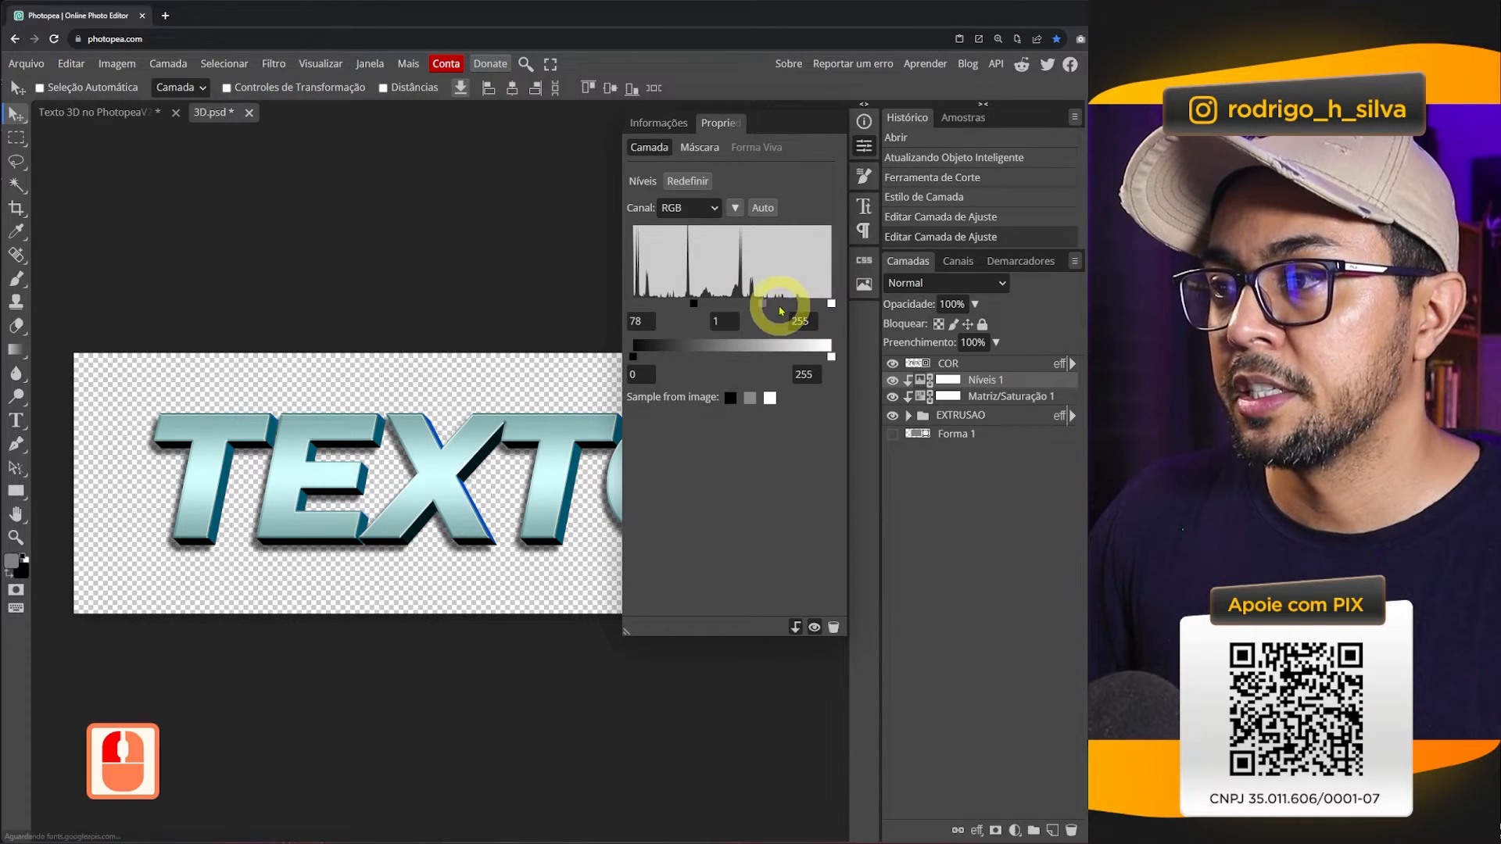
pyautogui.moveTo(698, 307)
pyautogui.mouseDown()
pyautogui.moveTo(602, 311)
pyautogui.moveTo(648, 304)
pyautogui.mouseUp()
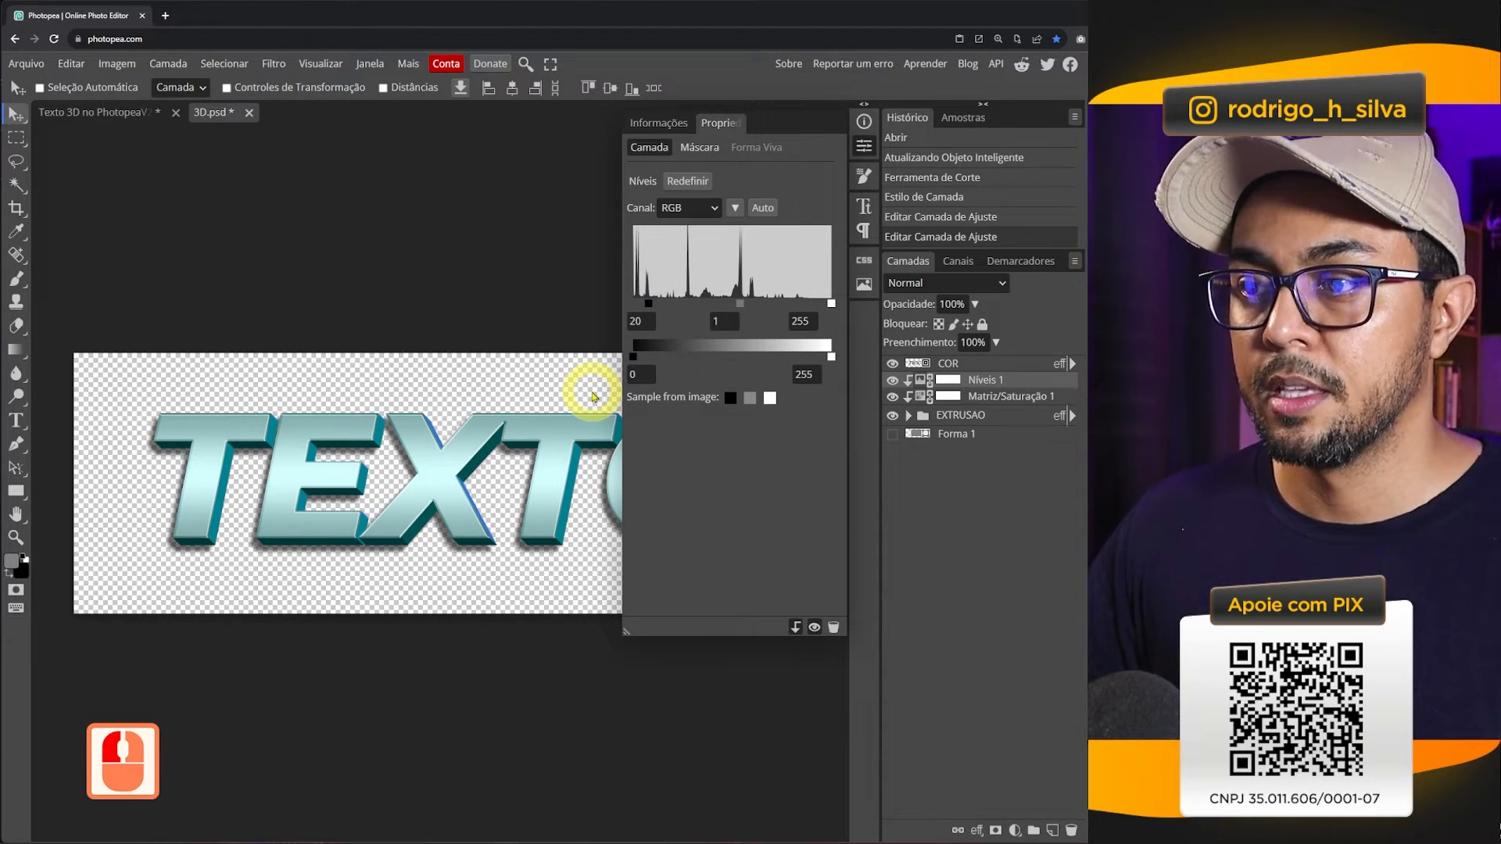
pyautogui.click(867, 147)
pyautogui.hotkey('ctrl', 's')
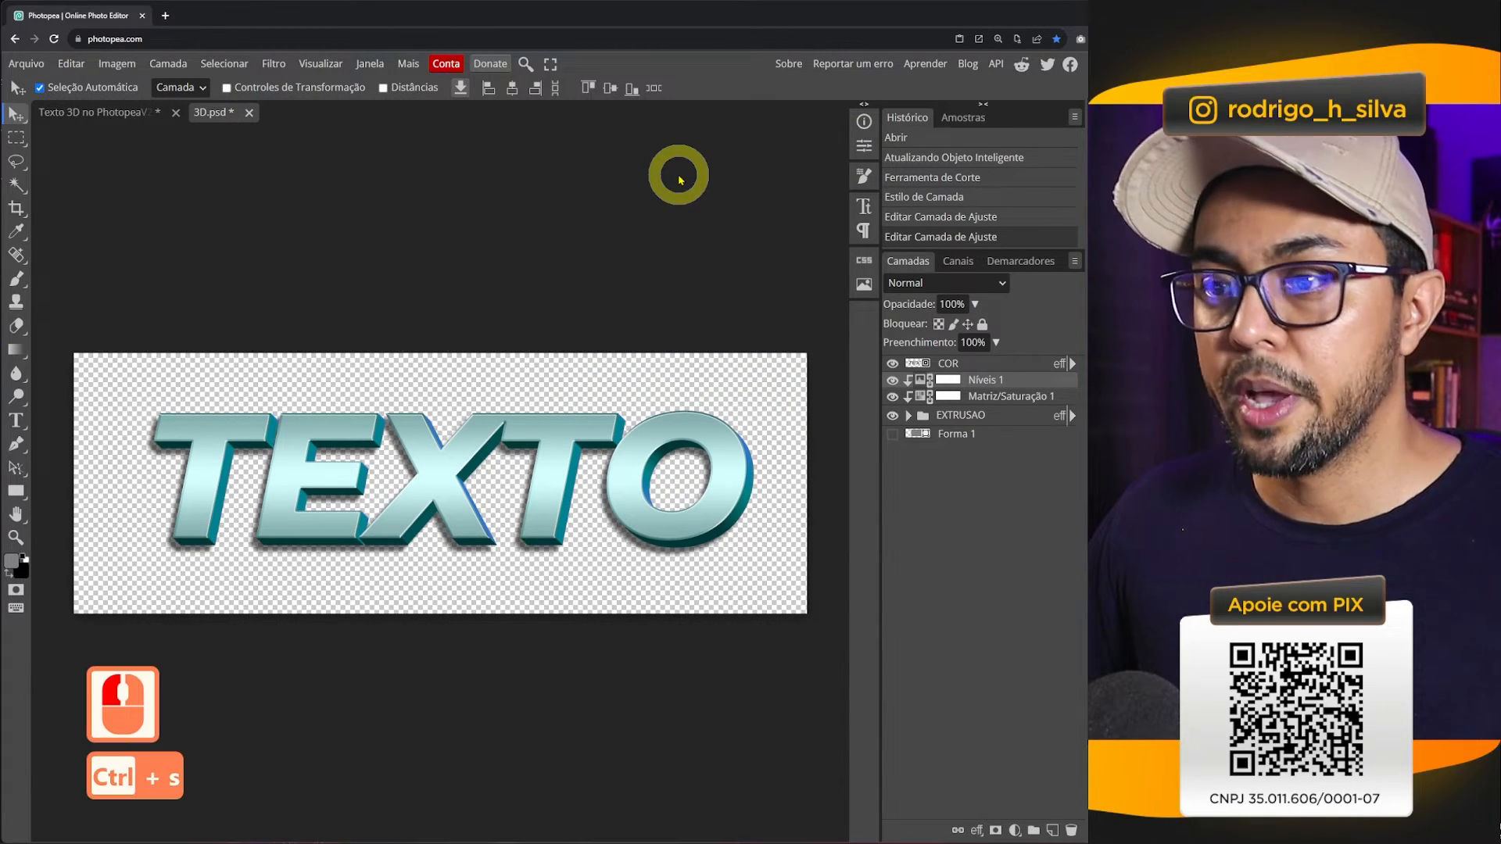
pyautogui.click(250, 113)
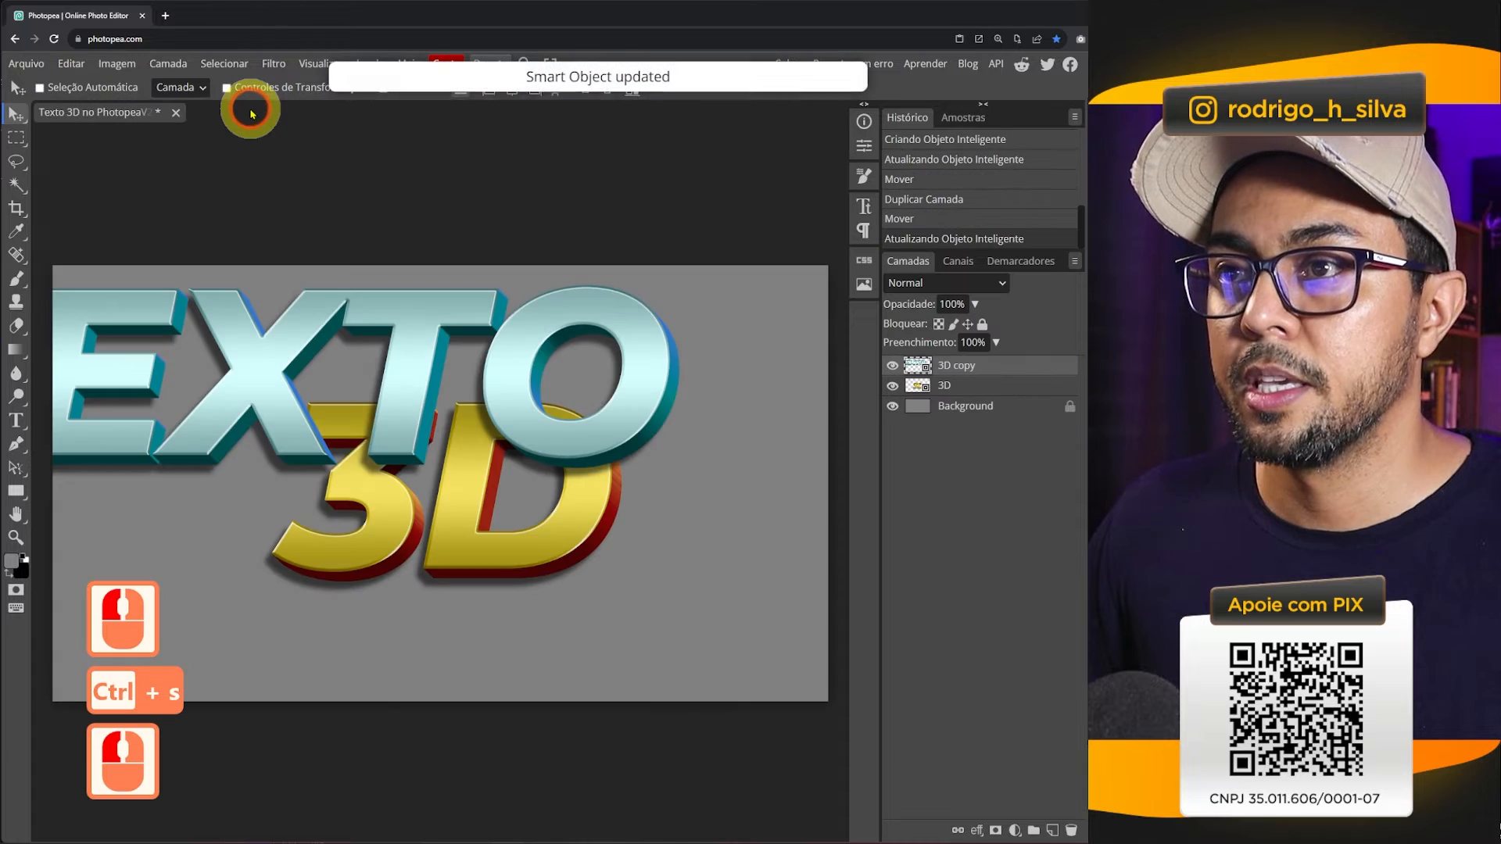
# - Scale the TEXTO layer down proportionally to about 50% and place it just above the 3D text, shifted slightly left
pyautogui.moveTo(519, 336); pyautogui.dragTo(592, 382)
pyautogui.hotkey('ctrl', 'alt', 't')
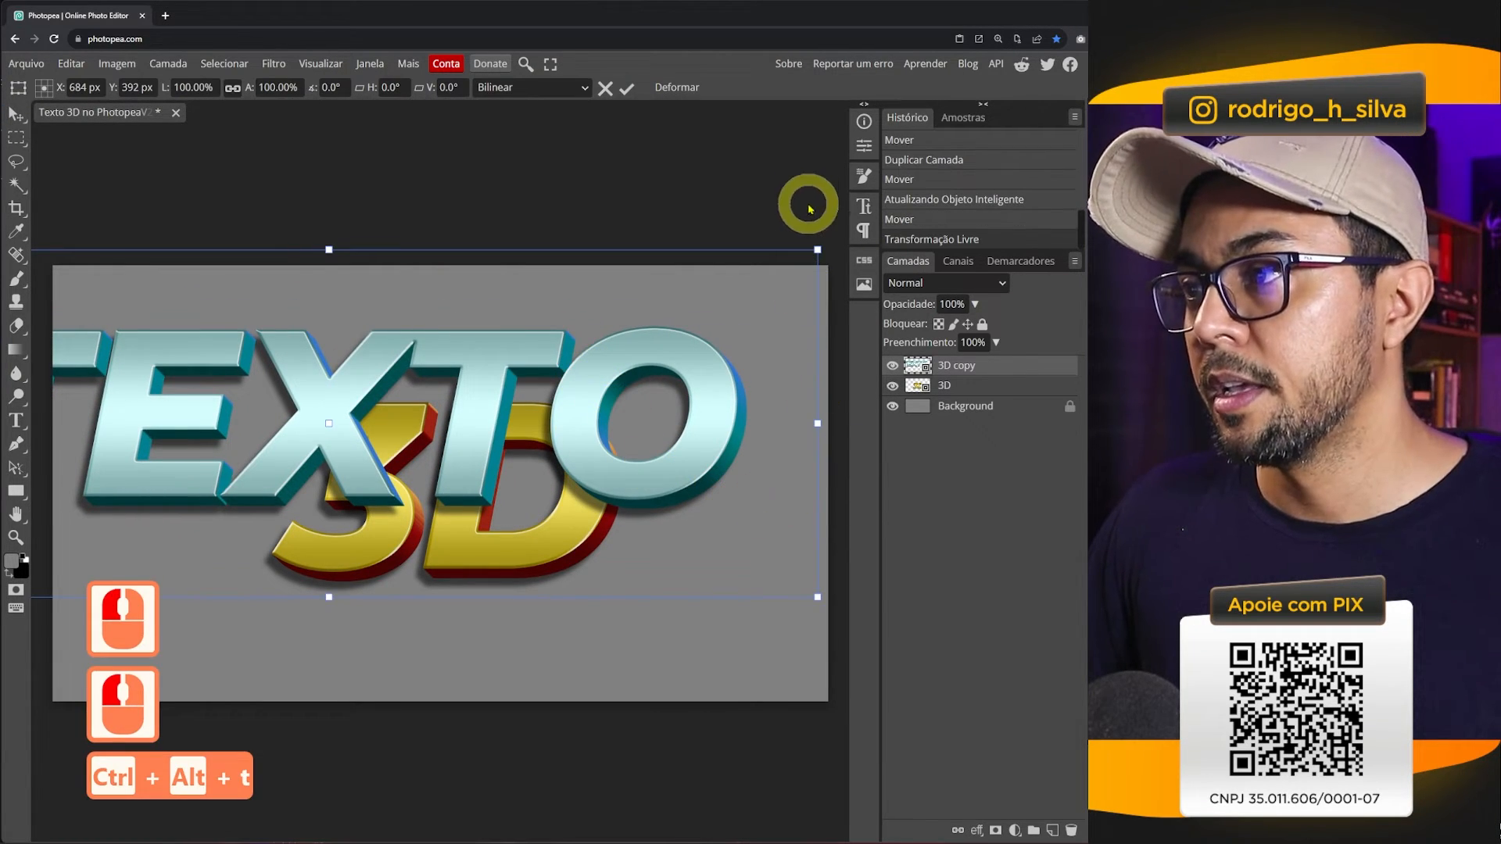
pyautogui.moveTo(820, 243); pyautogui.dragTo(320, 429)
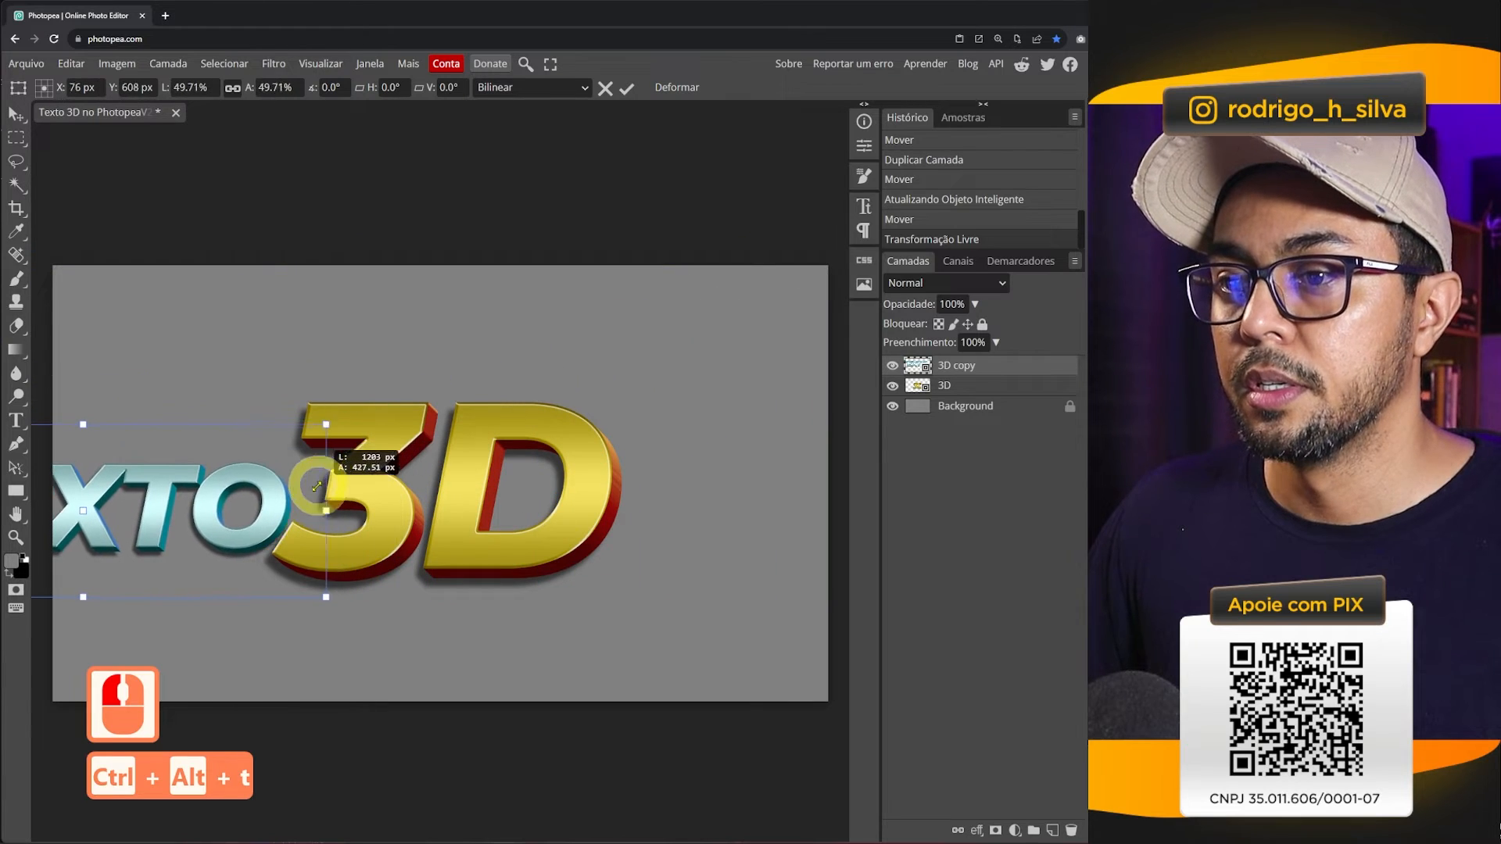
pyautogui.moveTo(244, 520); pyautogui.dragTo(505, 375)
pyautogui.press('Return')
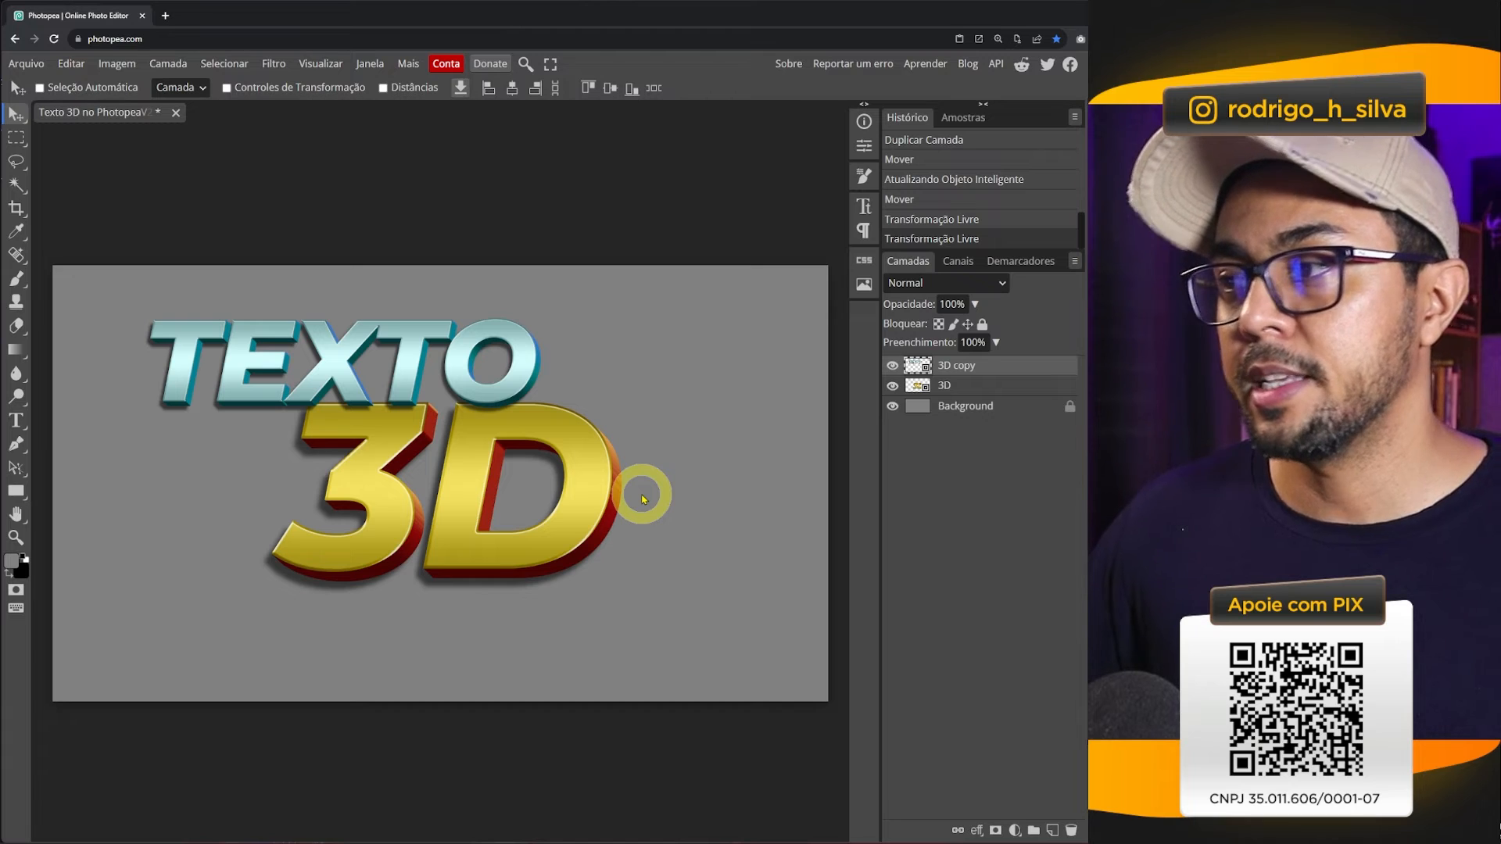
# - Duplicate the TEXTO layer as an independent smart object and move the copy down and right over the 3D text
pyautogui.rightClick(1005, 367)
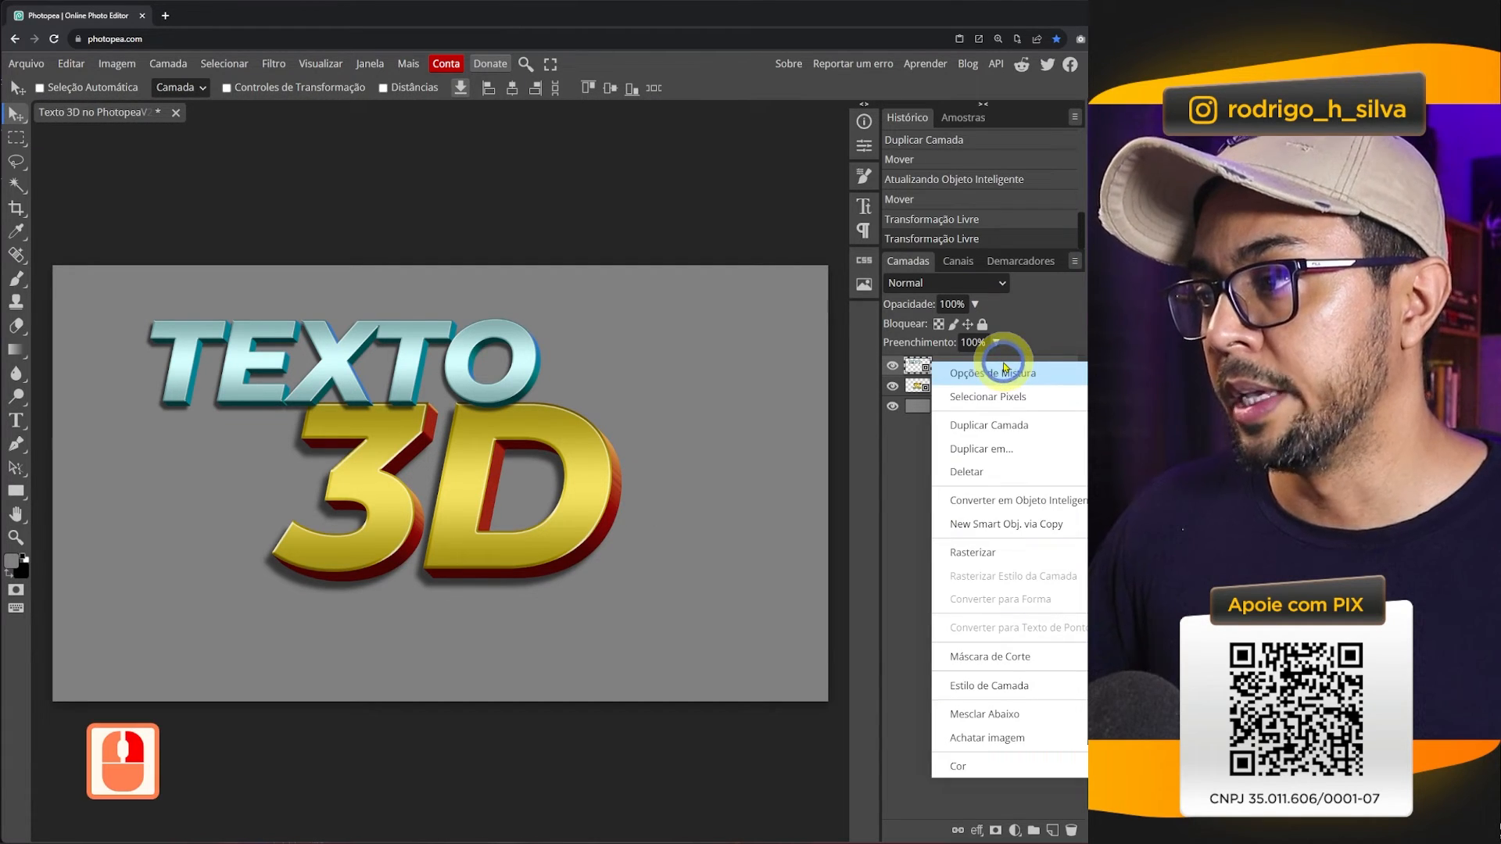
pyautogui.click(1020, 527)
pyautogui.moveTo(325, 333); pyautogui.dragTo(545, 467)
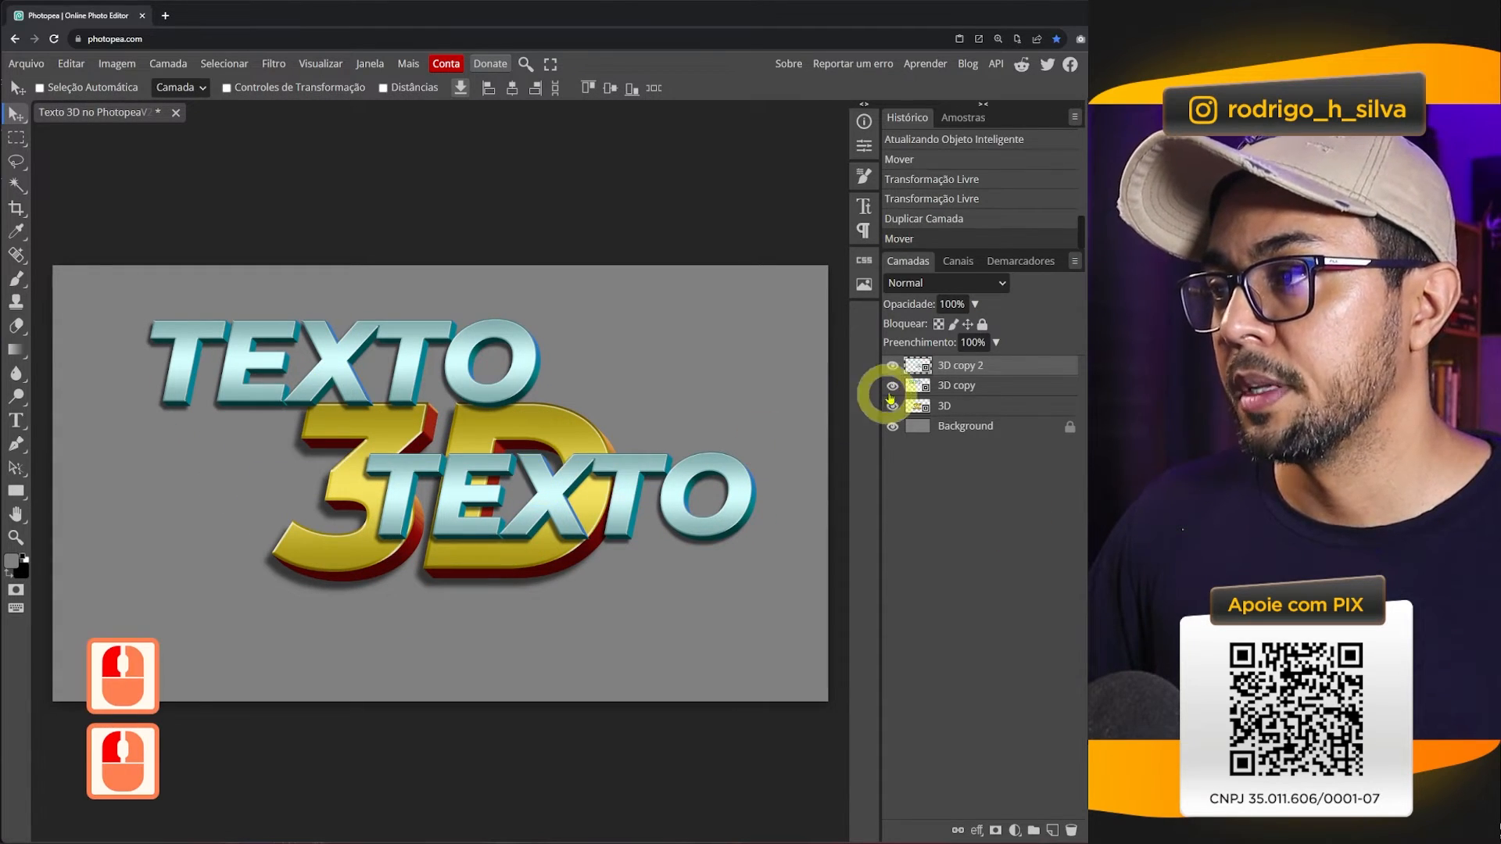
# - Replace the text inside the copy's nested COR smart object with "no", move it towards the canvas centre, then save and close it
pyautogui.doubleClick(918, 368)
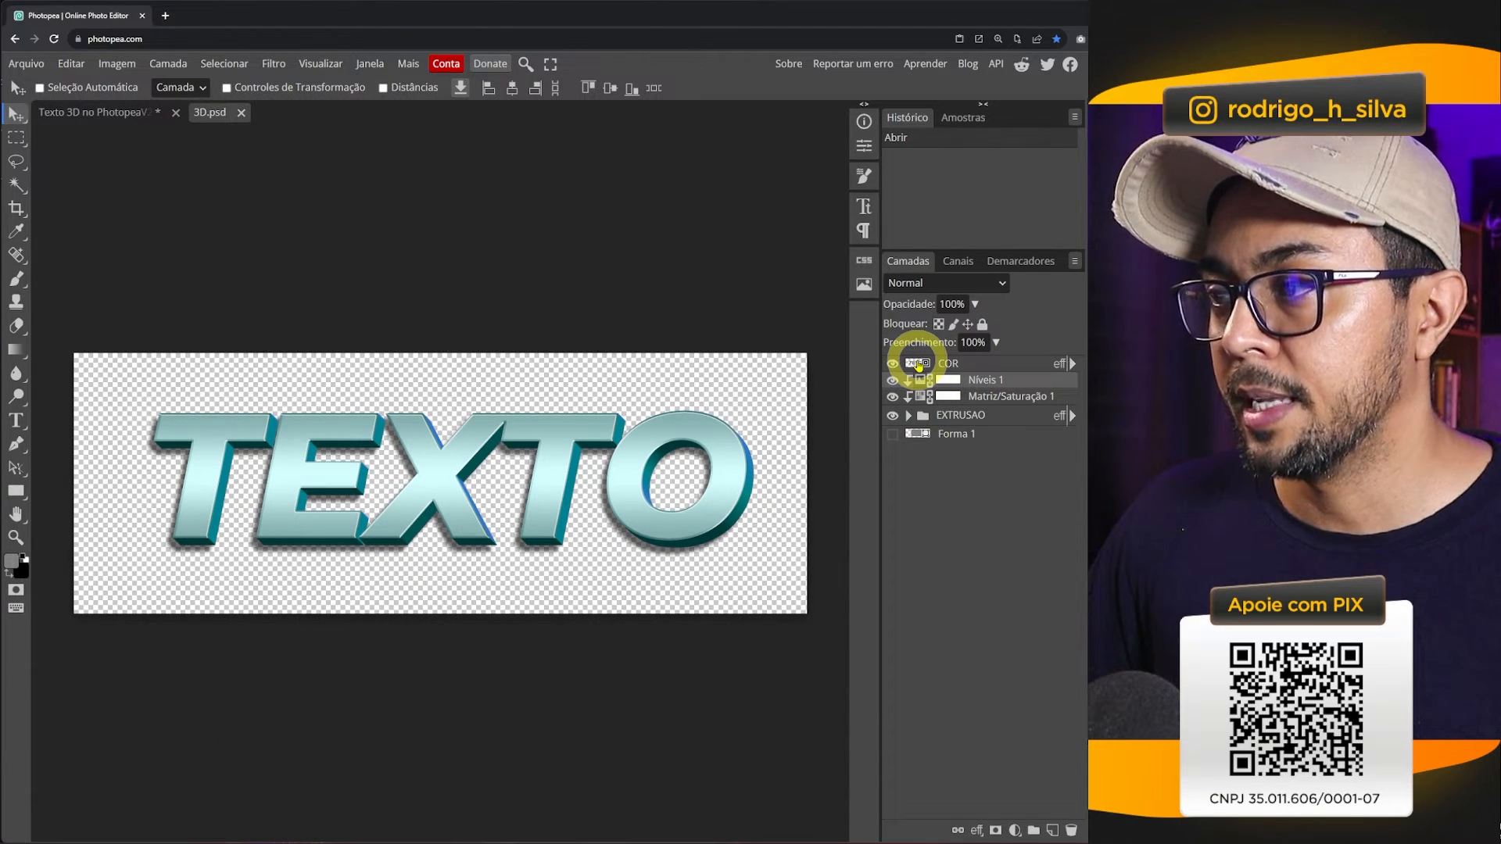
pyautogui.doubleClick(425, 468)
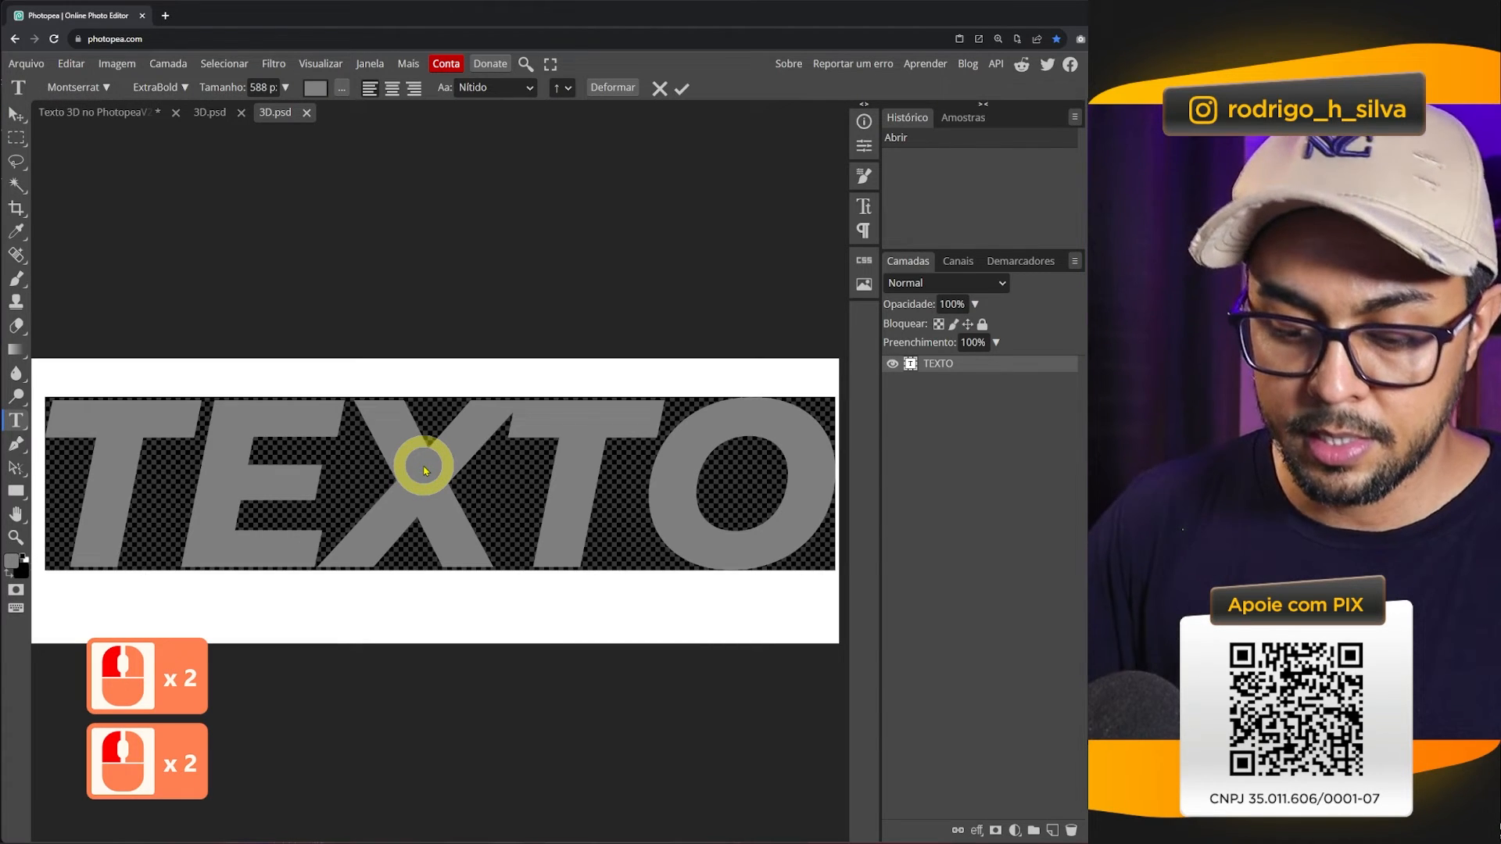
pyautogui.write('no')
pyautogui.click(273, 456)
pyautogui.moveTo(273, 456); pyautogui.dragTo(503, 439)
pyautogui.hotkey('ctrl', 's')
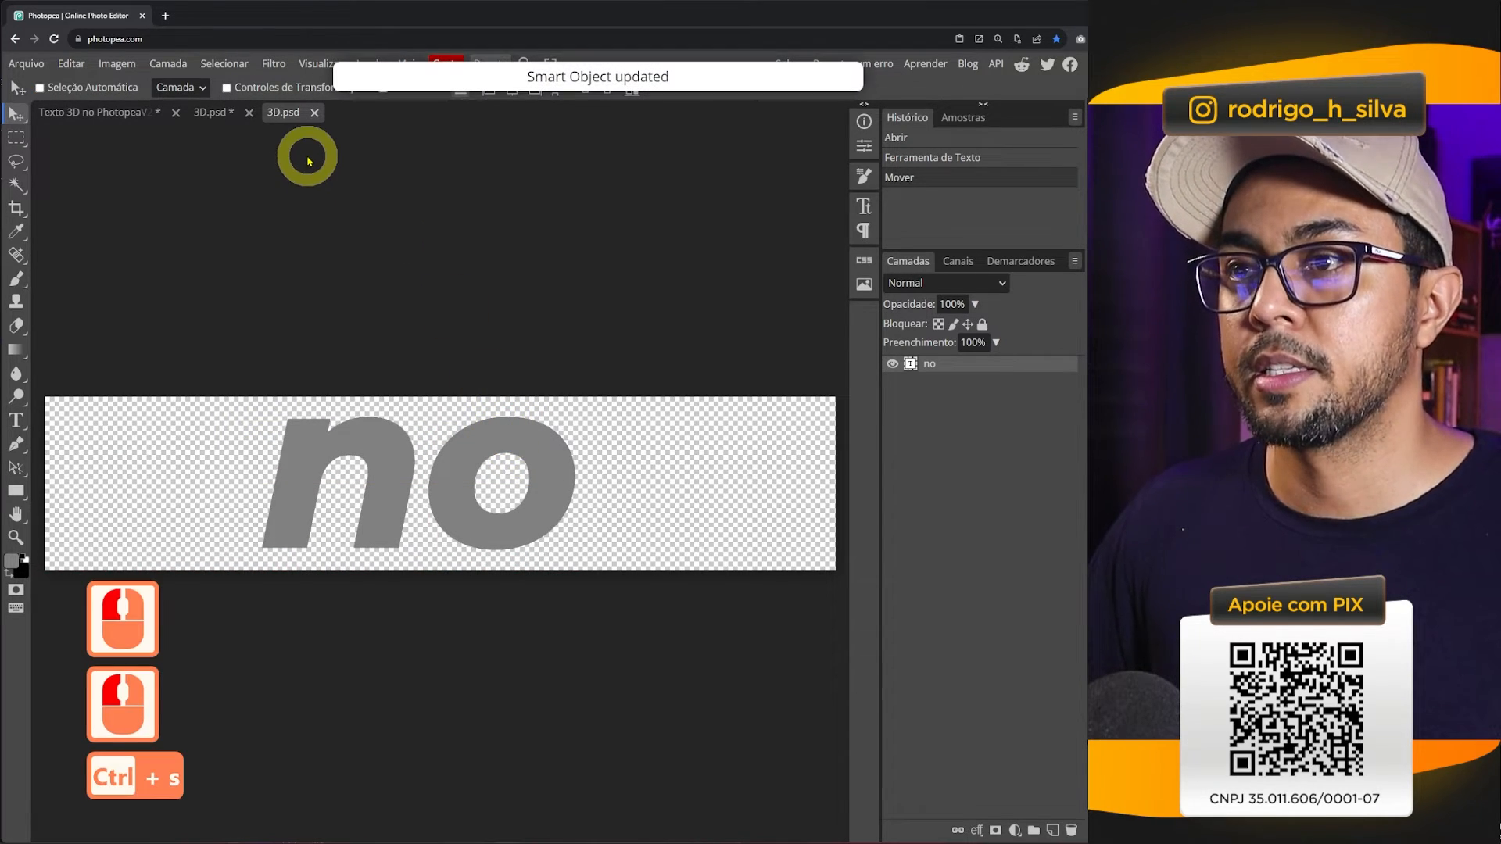
pyautogui.click(315, 114)
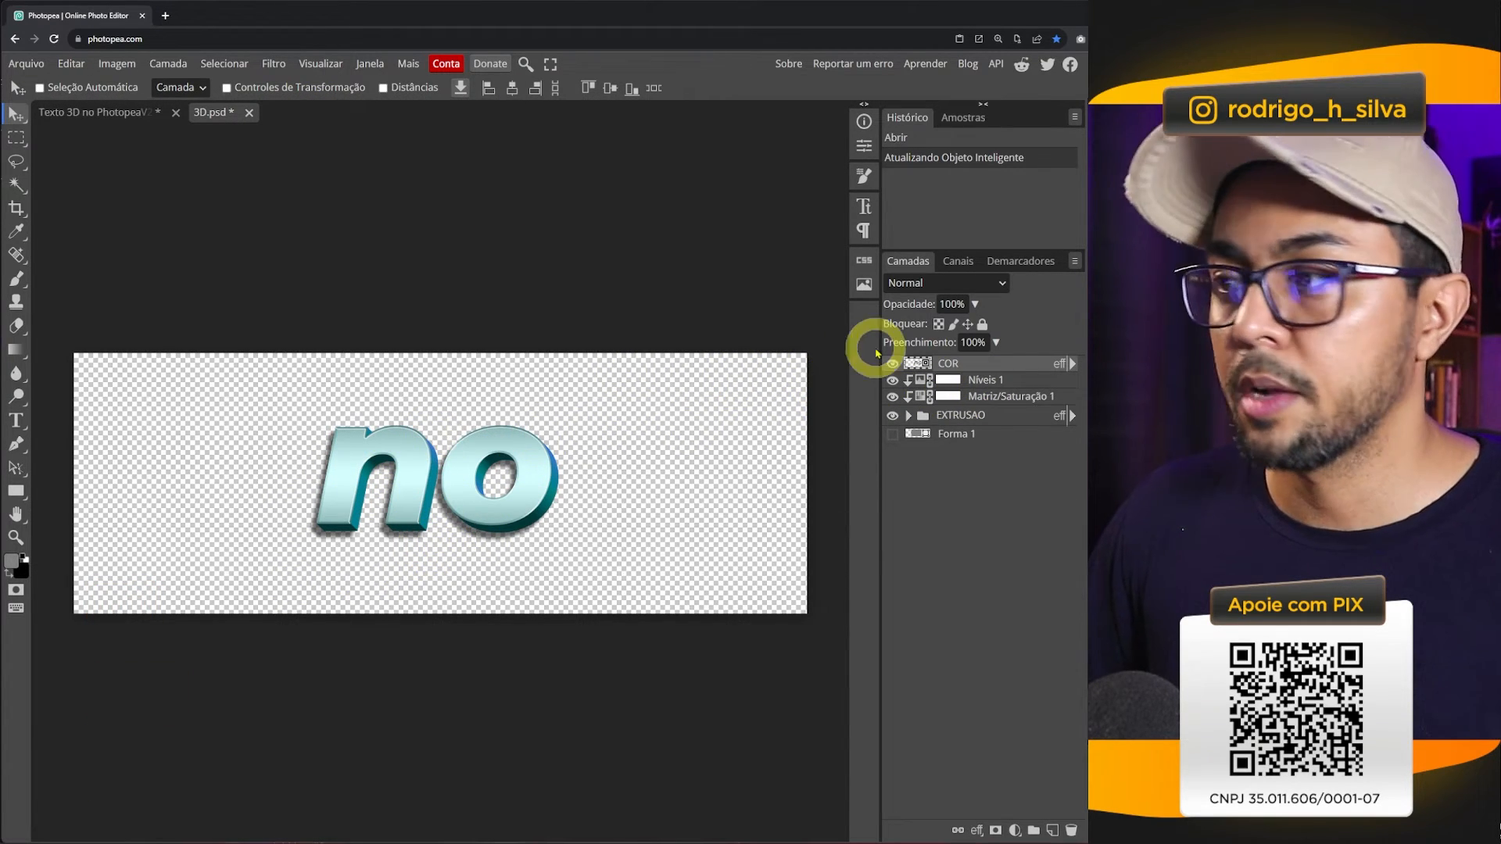
# - Change the COR layer's Sobreposição de Cor to a light green and accept the layer style
pyautogui.rightClick(1013, 367)
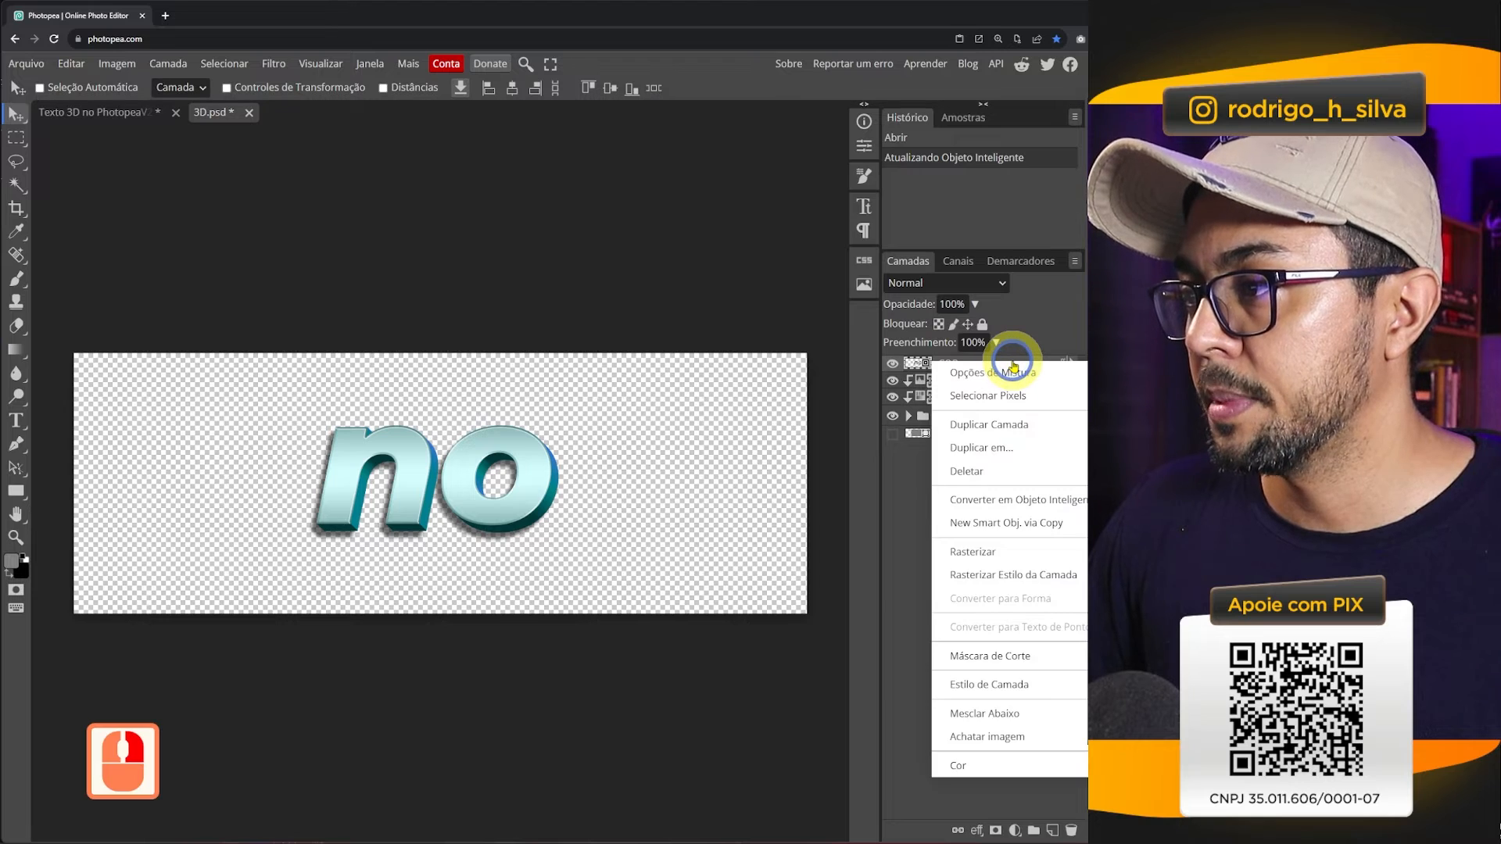
pyautogui.click(1015, 377)
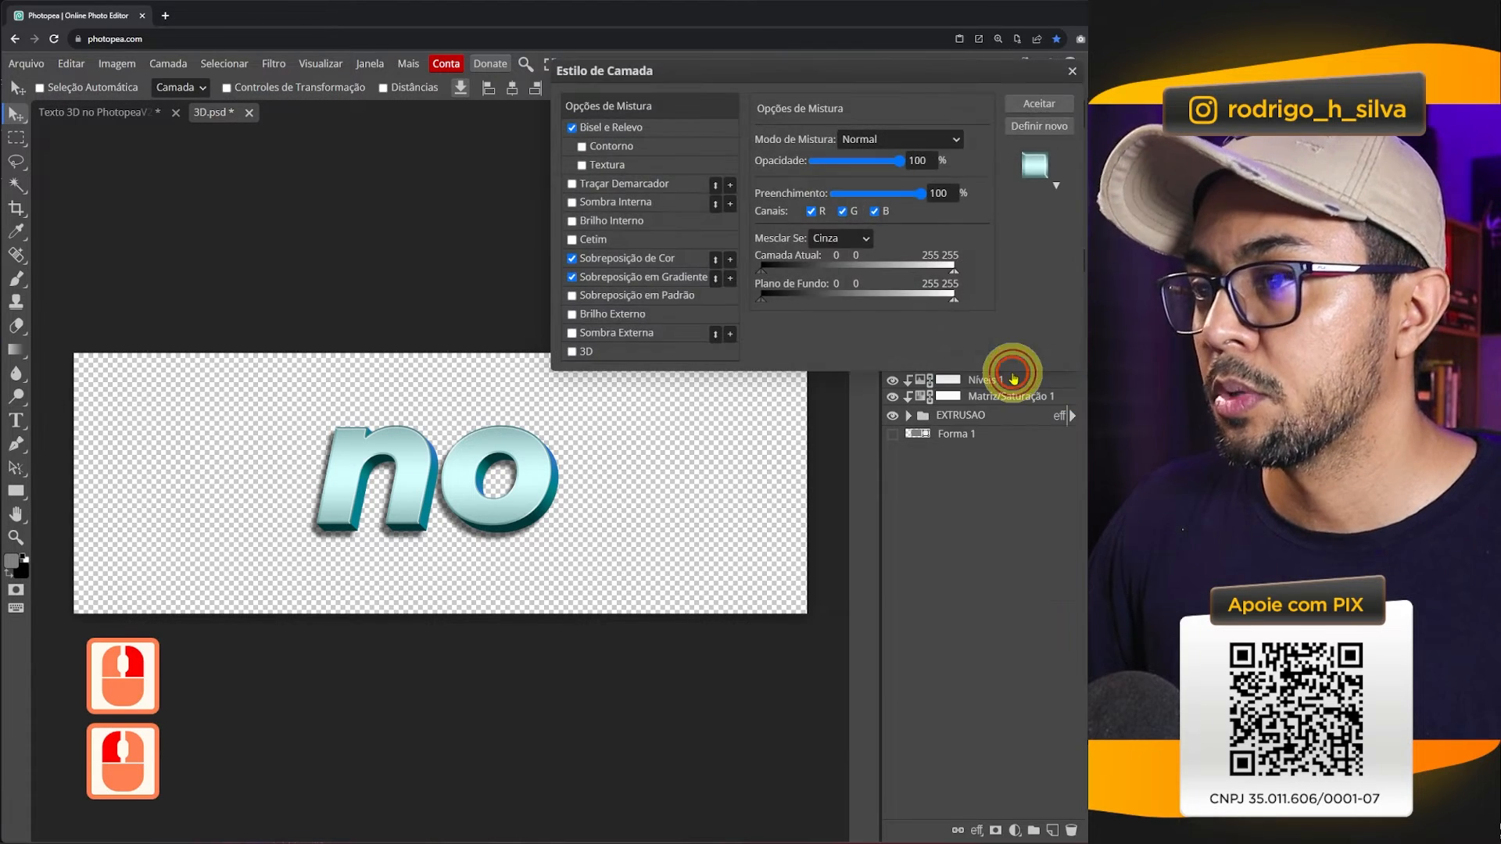
pyautogui.click(655, 256)
pyautogui.click(955, 161)
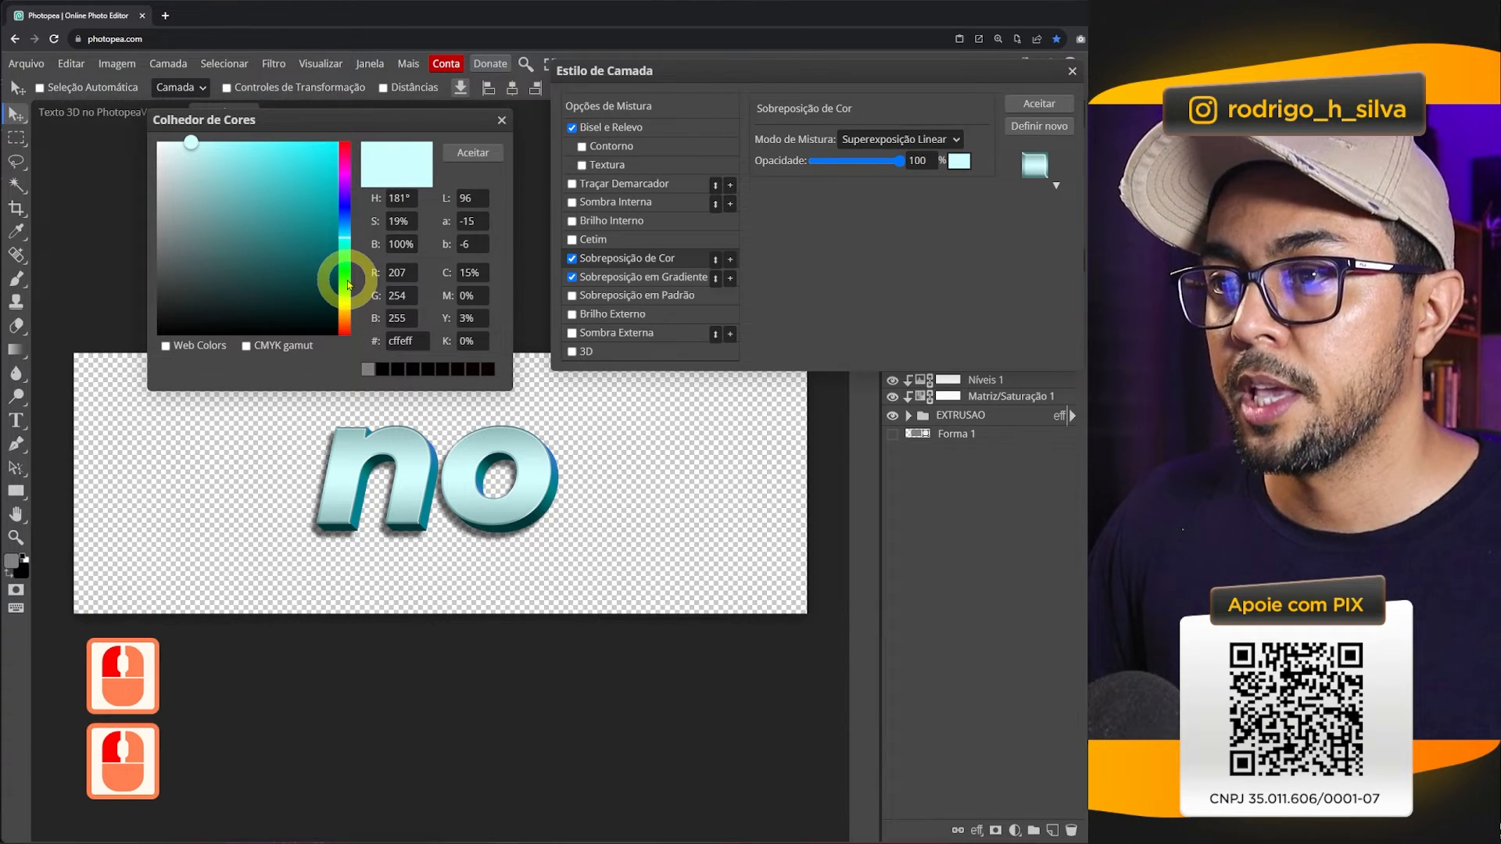
pyautogui.click(346, 274)
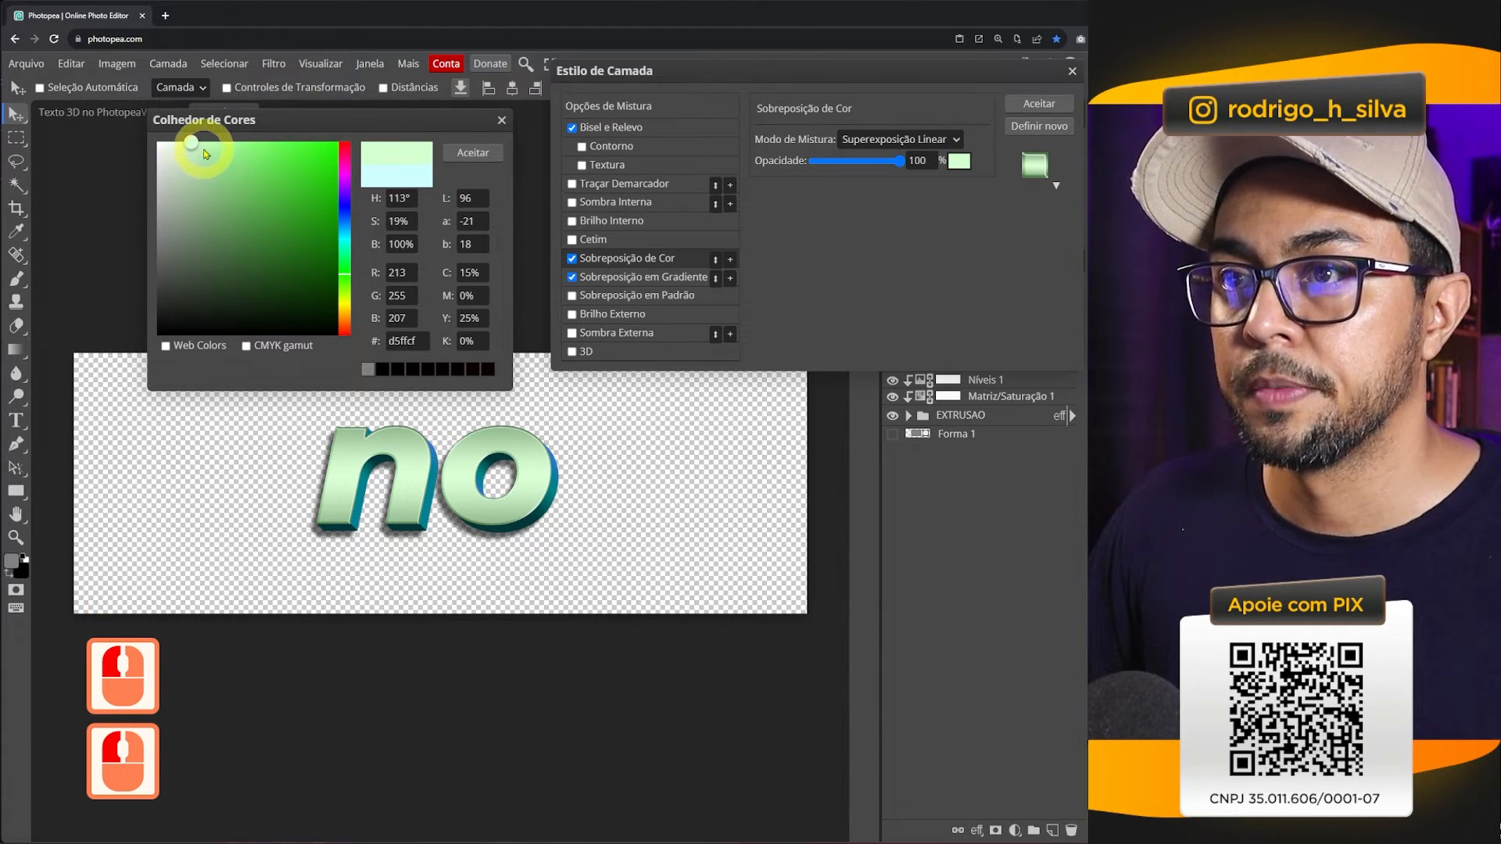
pyautogui.moveTo(207, 154); pyautogui.dragTo(222, 148)
pyautogui.click(479, 152)
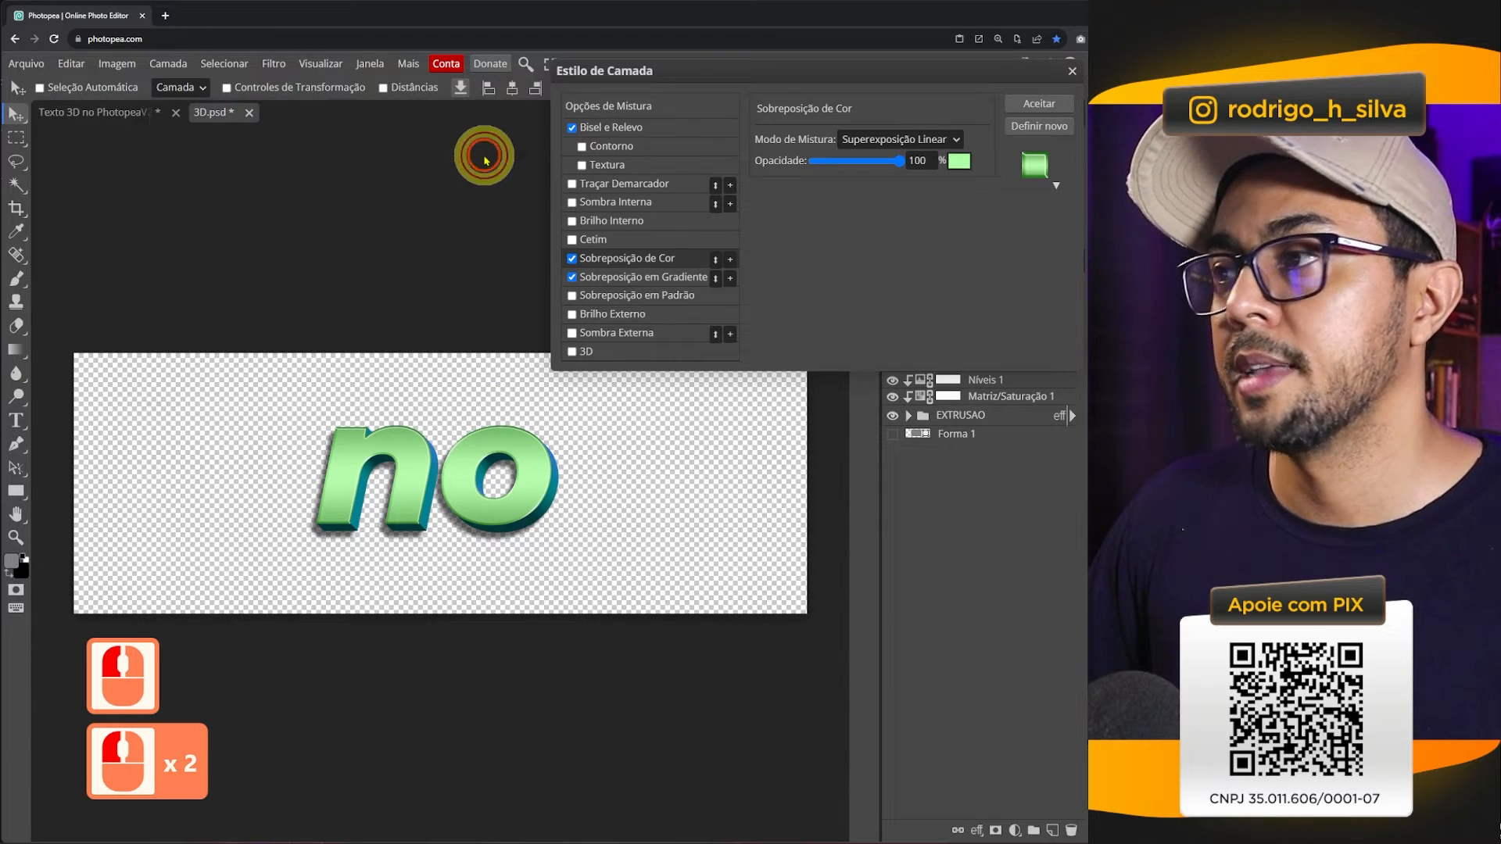
pyautogui.click(1055, 104)
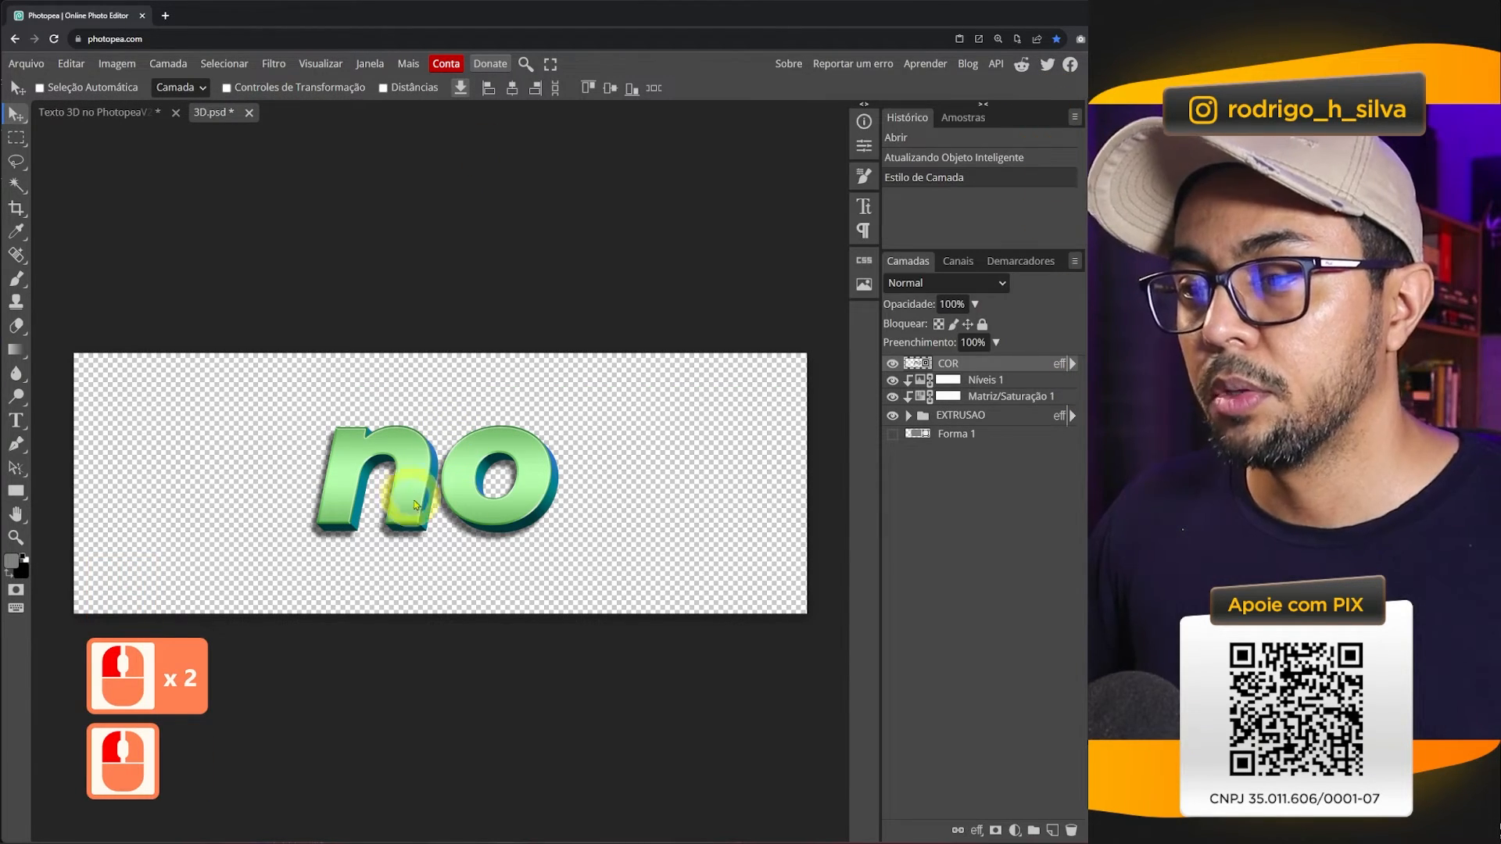
# - Set the hue (Matriz) of the Matriz/Saturação 1 adjustment to -75 to turn the extrusion purple
pyautogui.click(933, 430)
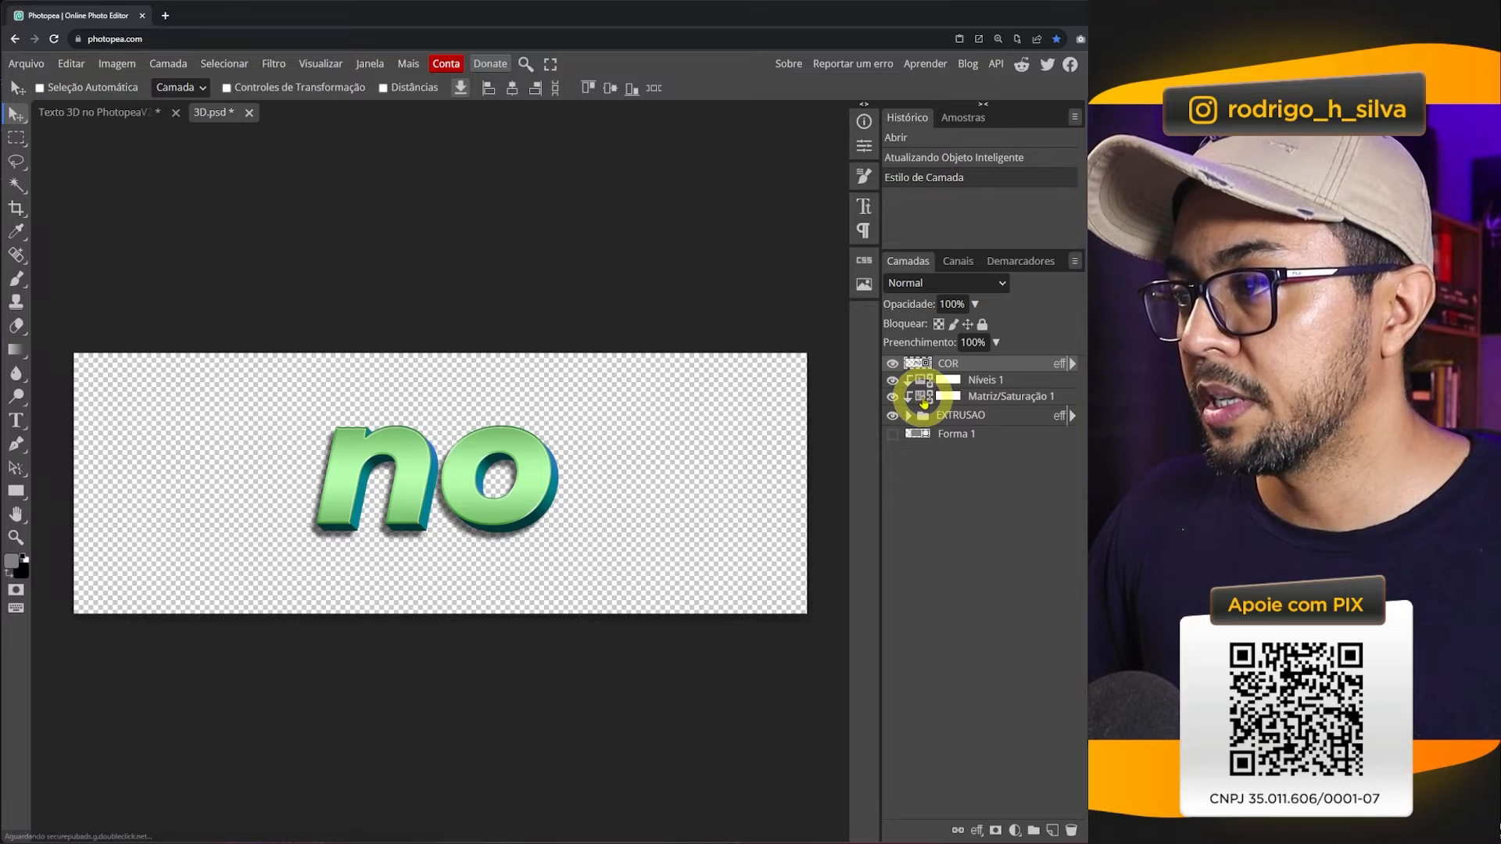
pyautogui.doubleClick(923, 402)
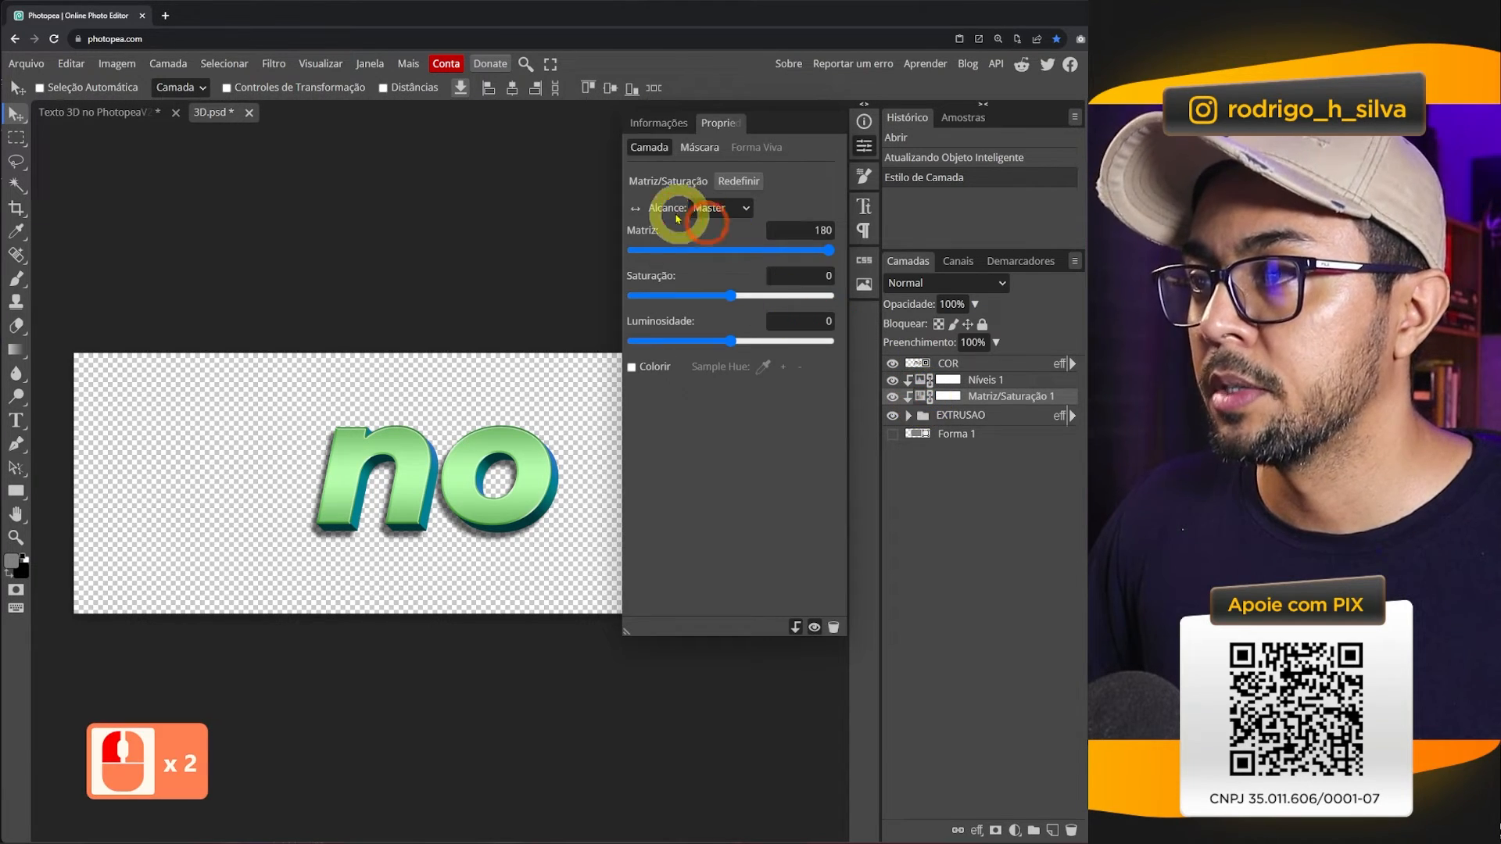
pyautogui.moveTo(771, 250); pyautogui.dragTo(688, 252)
pyautogui.click(237, 249)
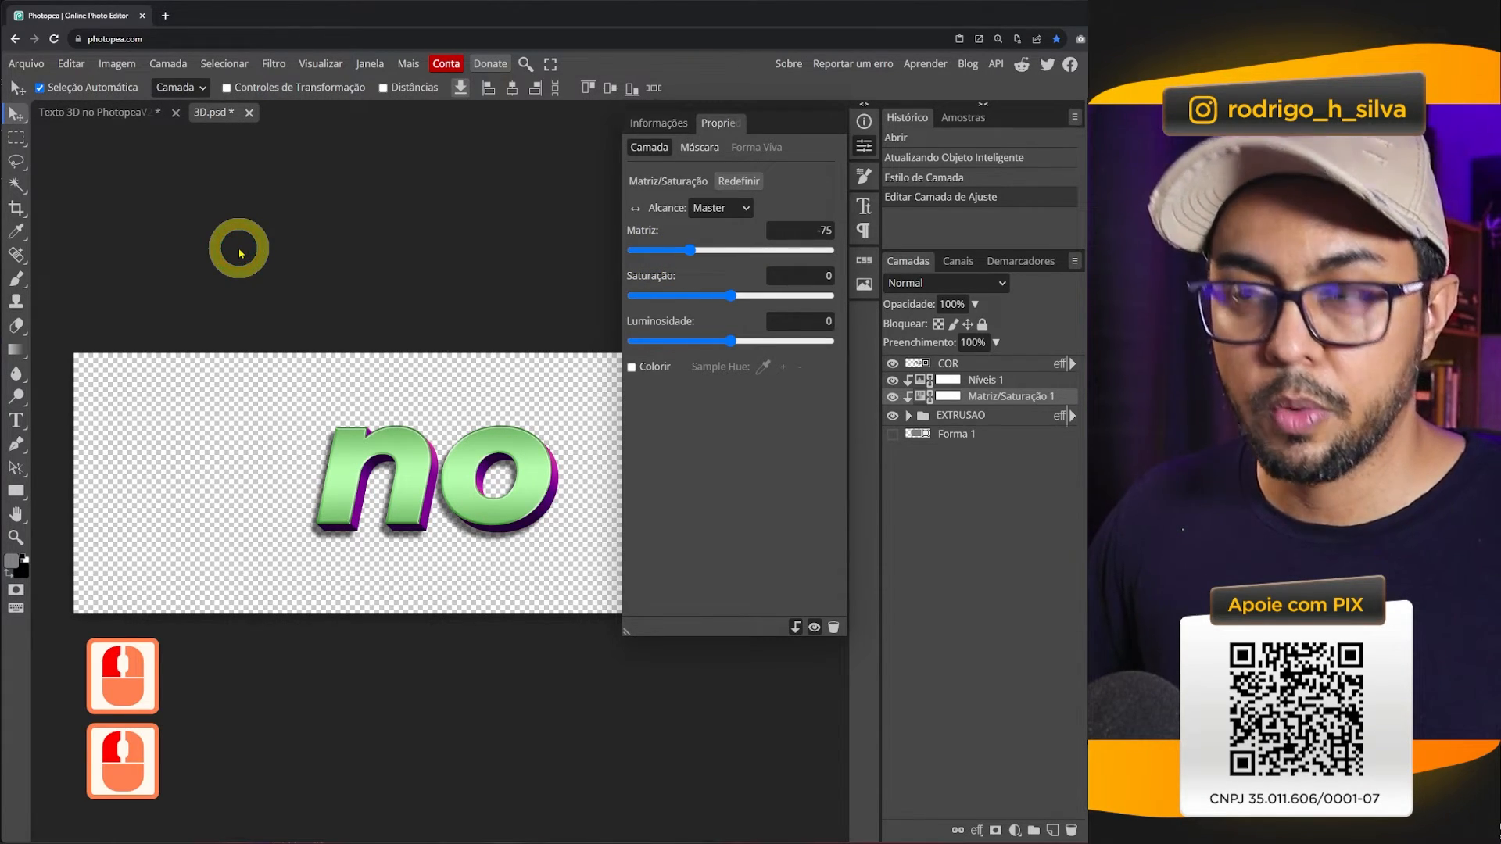
# - Save and close the smart object, and place the word "no" overlapping the lower-right edge of the 3D text
pyautogui.hotkey('ctrl', 's')
pyautogui.click(250, 112)
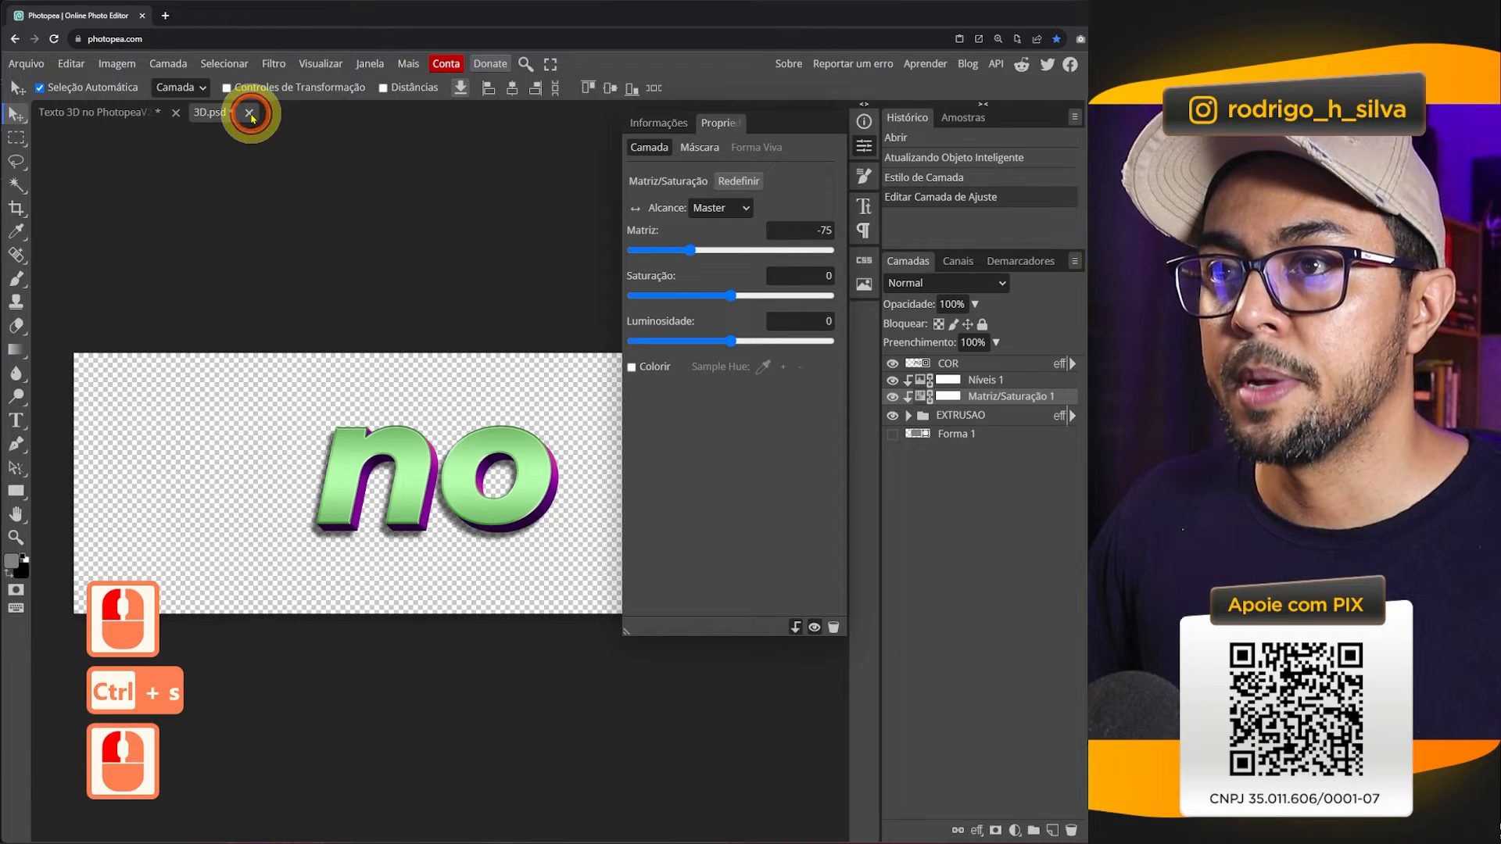
pyautogui.moveTo(604, 493); pyautogui.dragTo(733, 532)
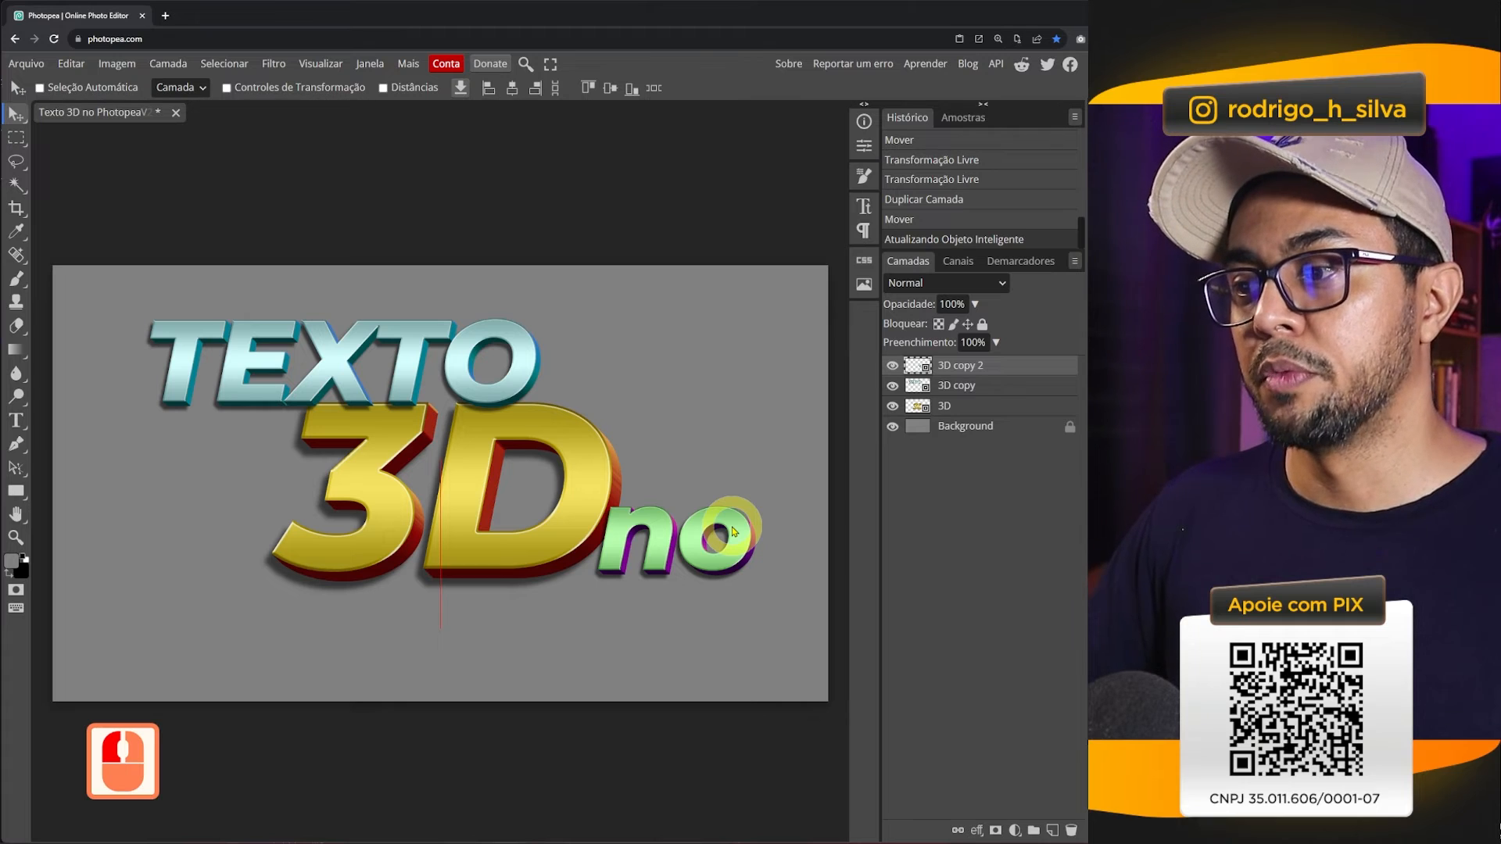
pyautogui.moveTo(700, 556); pyautogui.dragTo(677, 570)
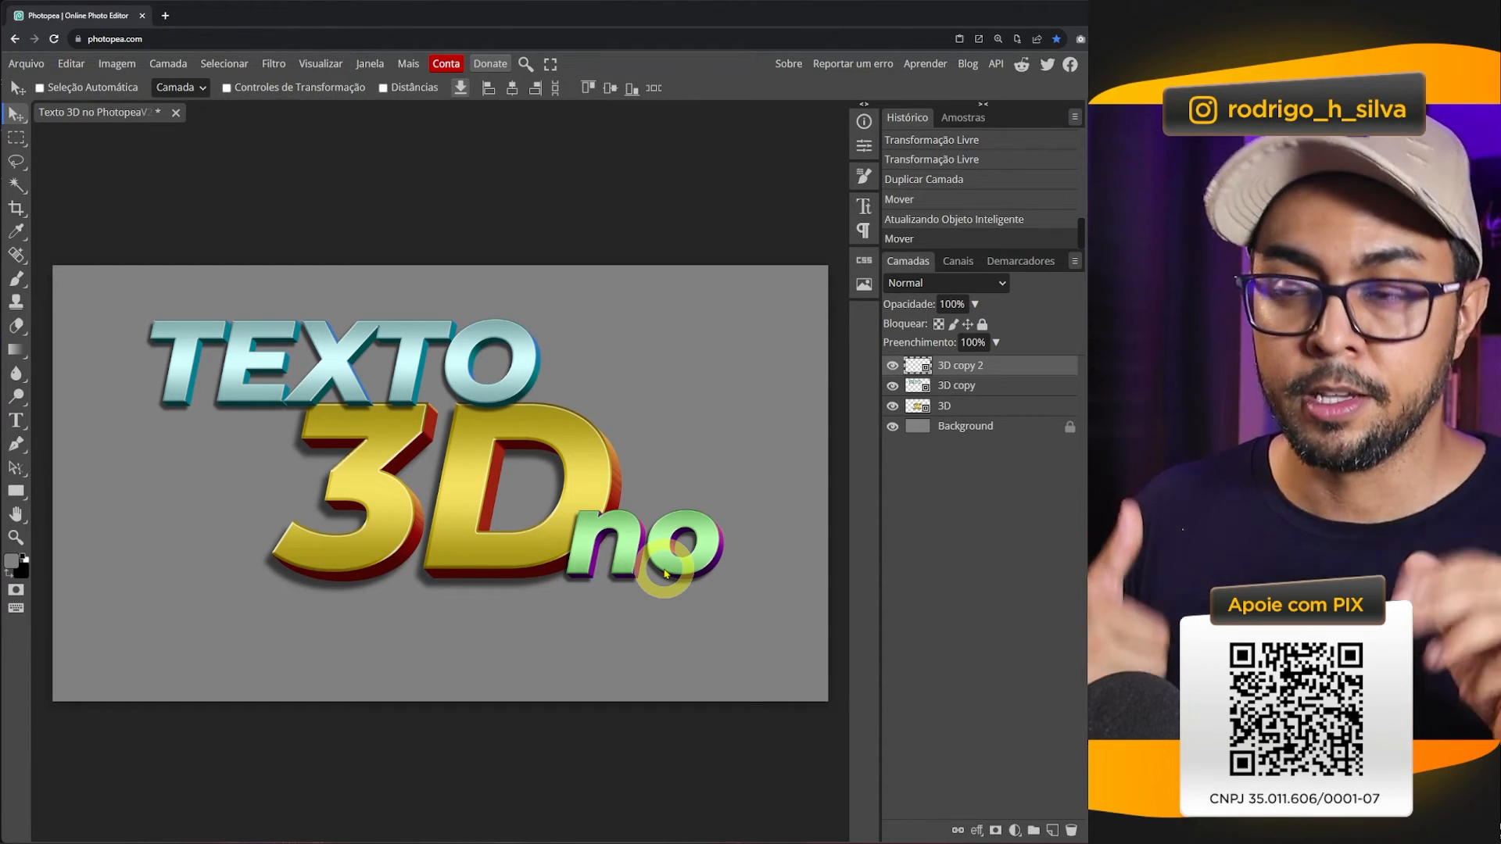
# - Duplicate the "no" layer as an independent smart object and move the copy to the lower left, below the 3D text
pyautogui.rightClick(1005, 371)
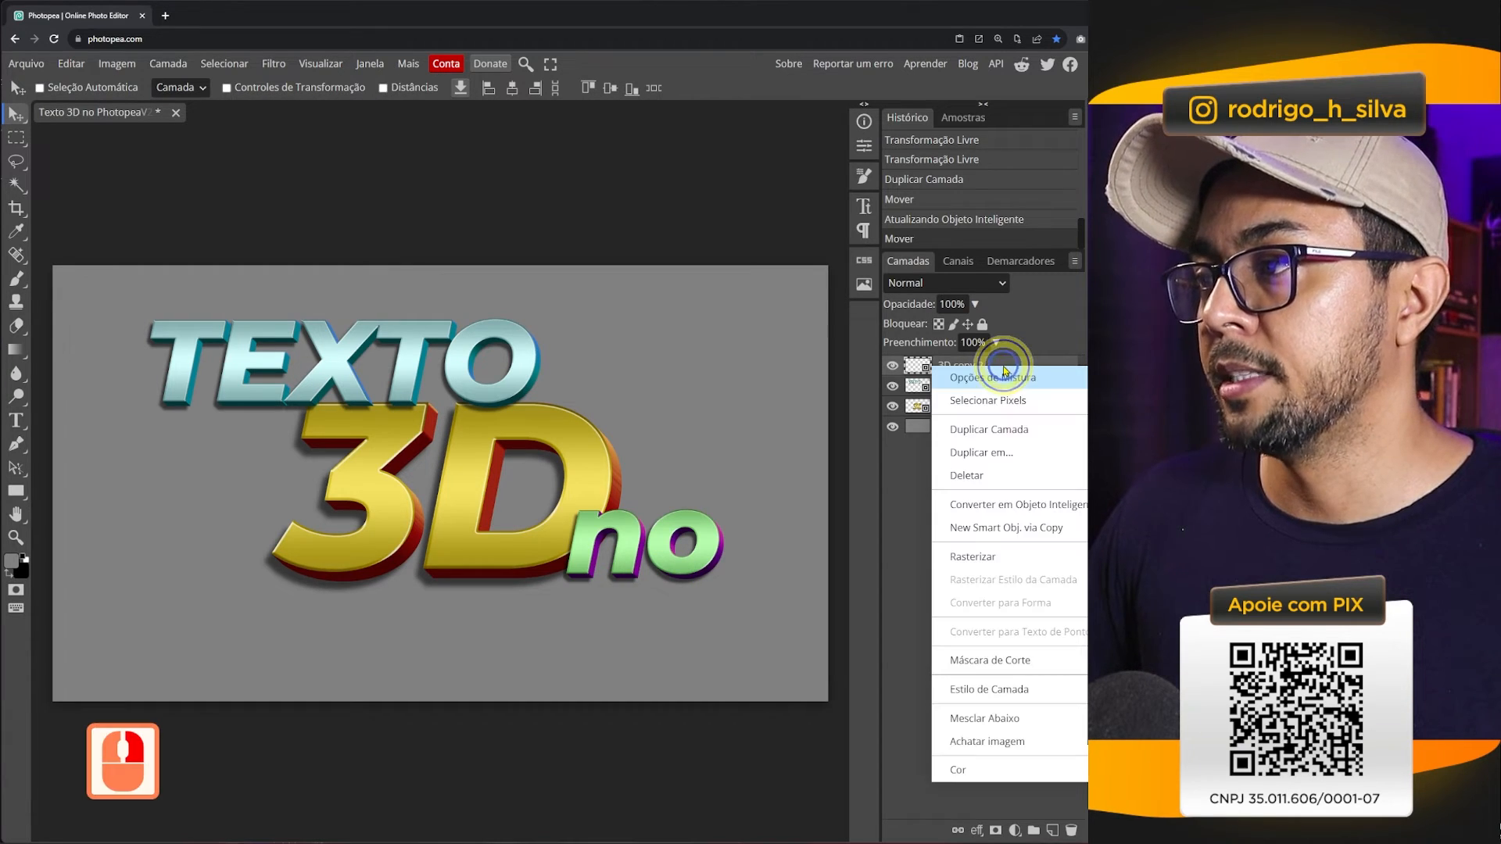
pyautogui.click(1012, 528)
pyautogui.moveTo(649, 548); pyautogui.dragTo(273, 610)
# - Replace the text inside the new copy's nested COR smart object with "Photopea" and align its start with the canvas's left edge
pyautogui.doubleClick(914, 365)
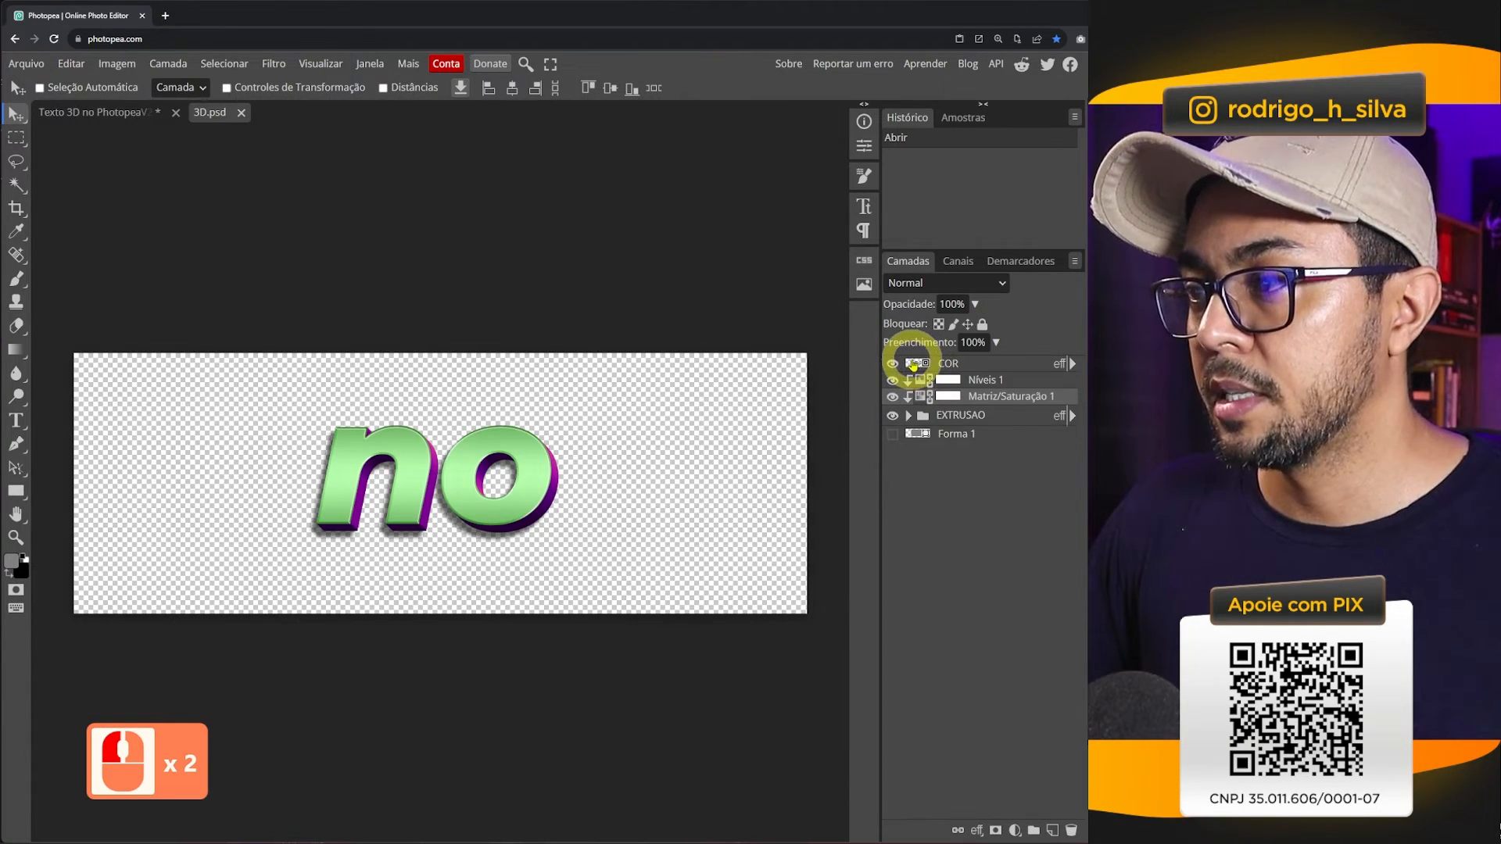
pyautogui.doubleClick(912, 363)
pyautogui.doubleClick(452, 461)
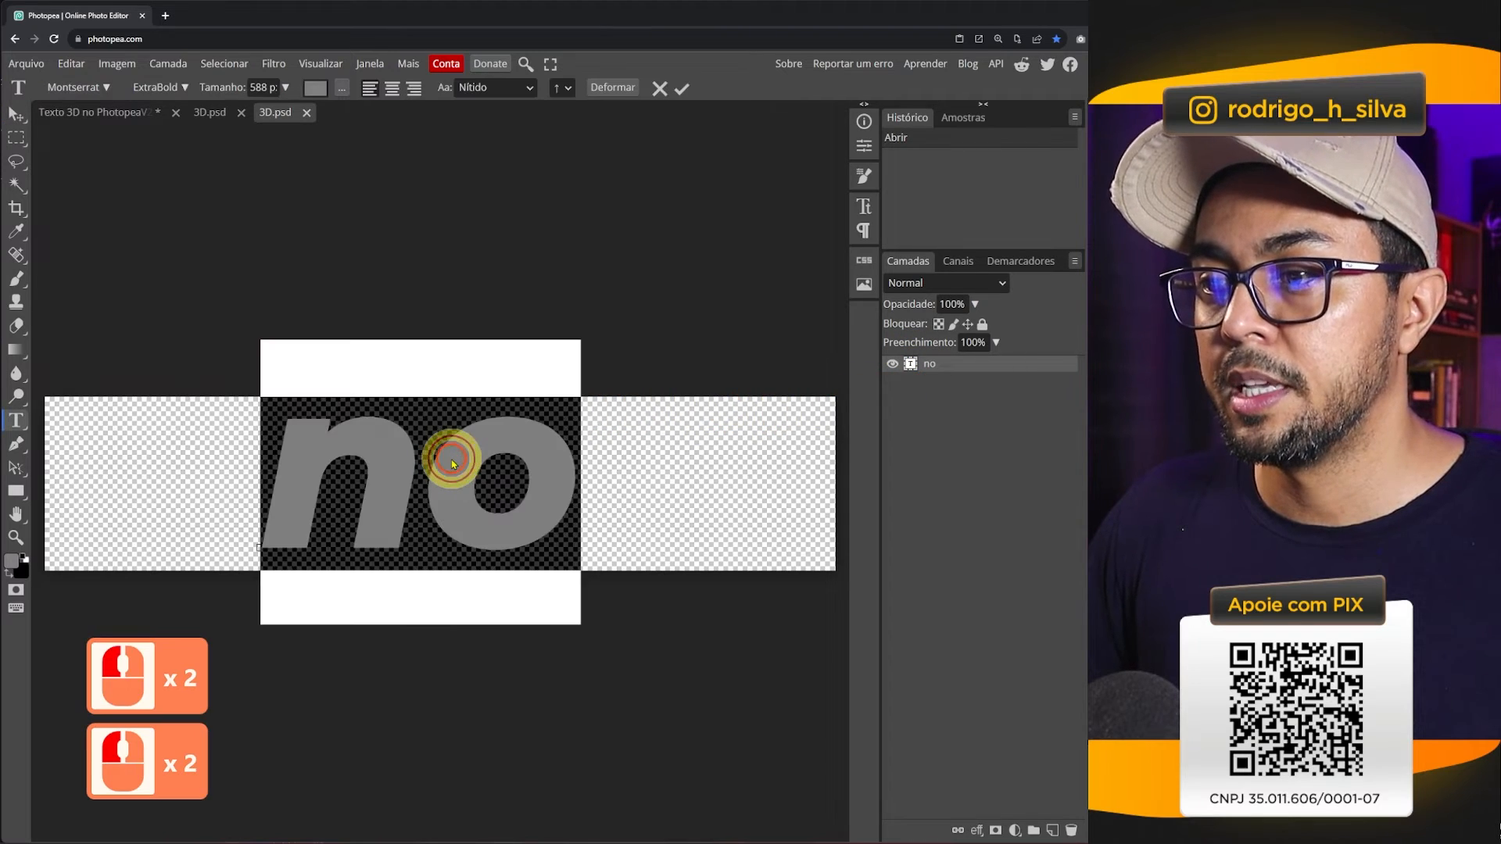
pyautogui.write('Photopea')
pyautogui.click(415, 368)
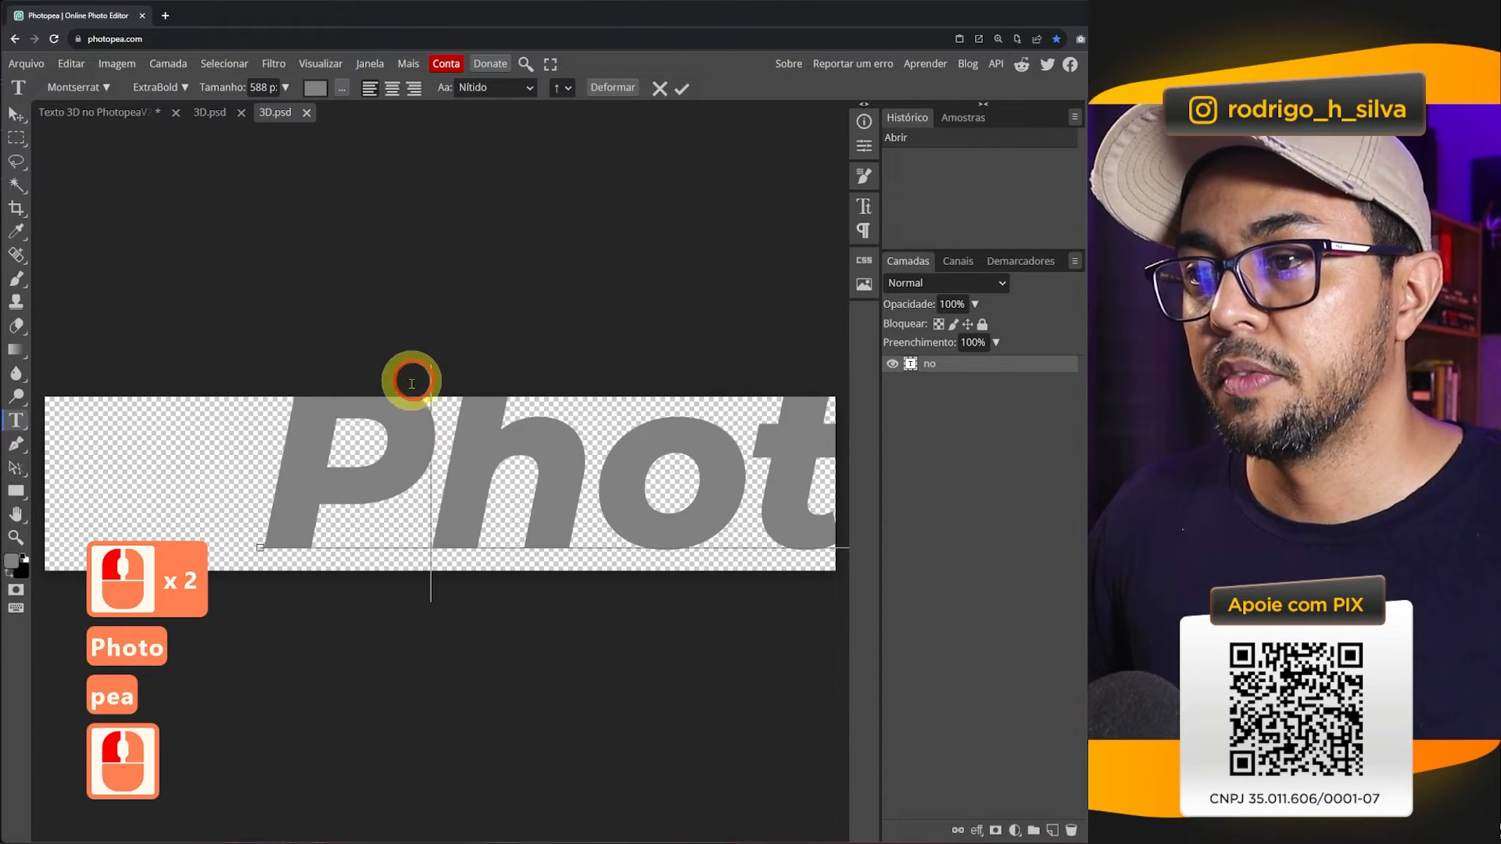
pyautogui.click(16, 114)
pyautogui.moveTo(118, 454); pyautogui.dragTo(105, 449)
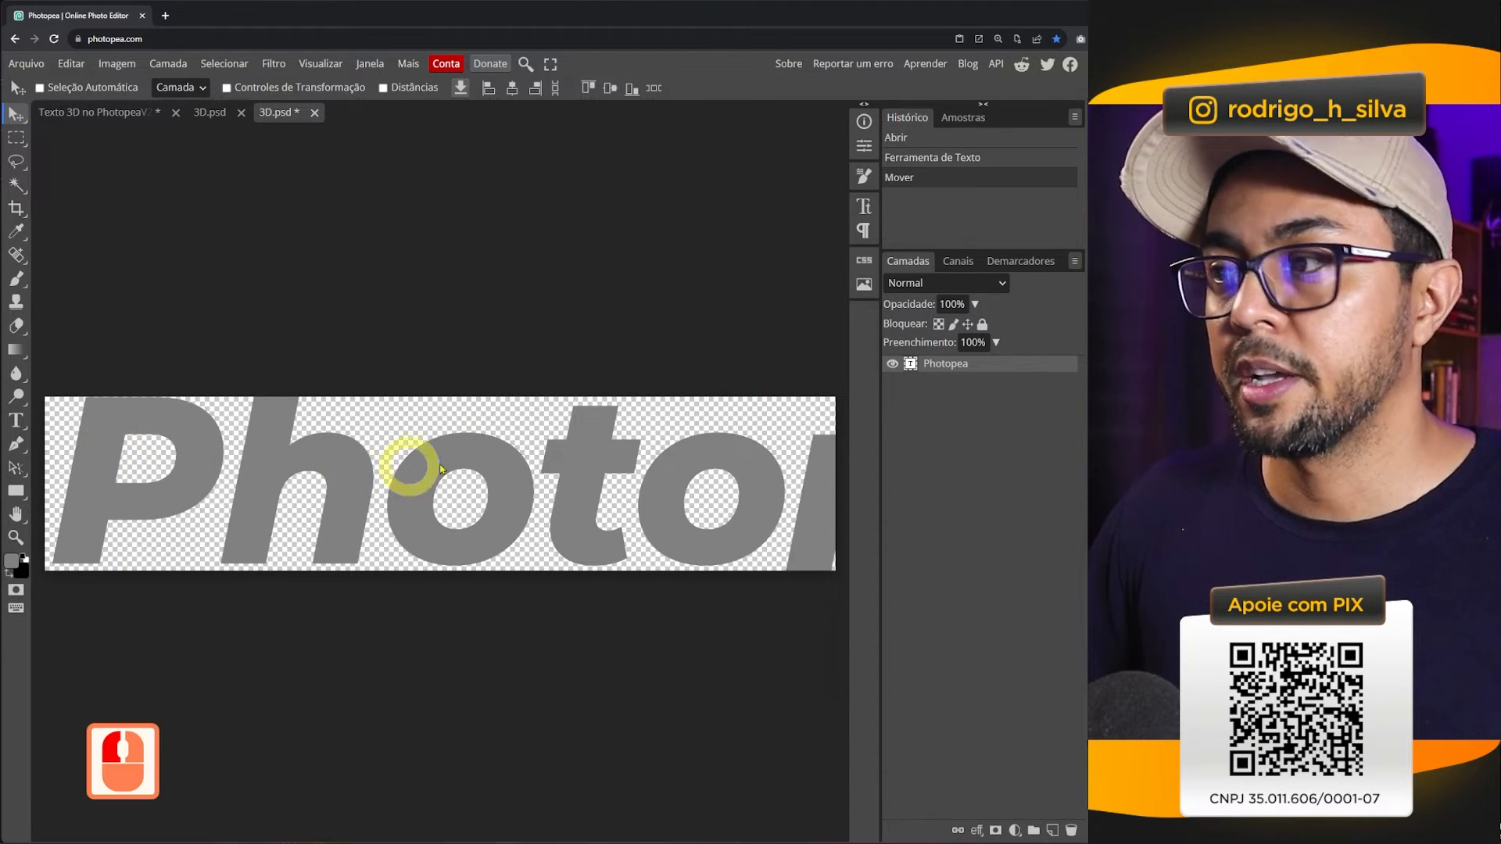
# - Fit the canvas to the whole word Photopea by cropping to its pixel selection, and deselect
pyautogui.press('ctrl')
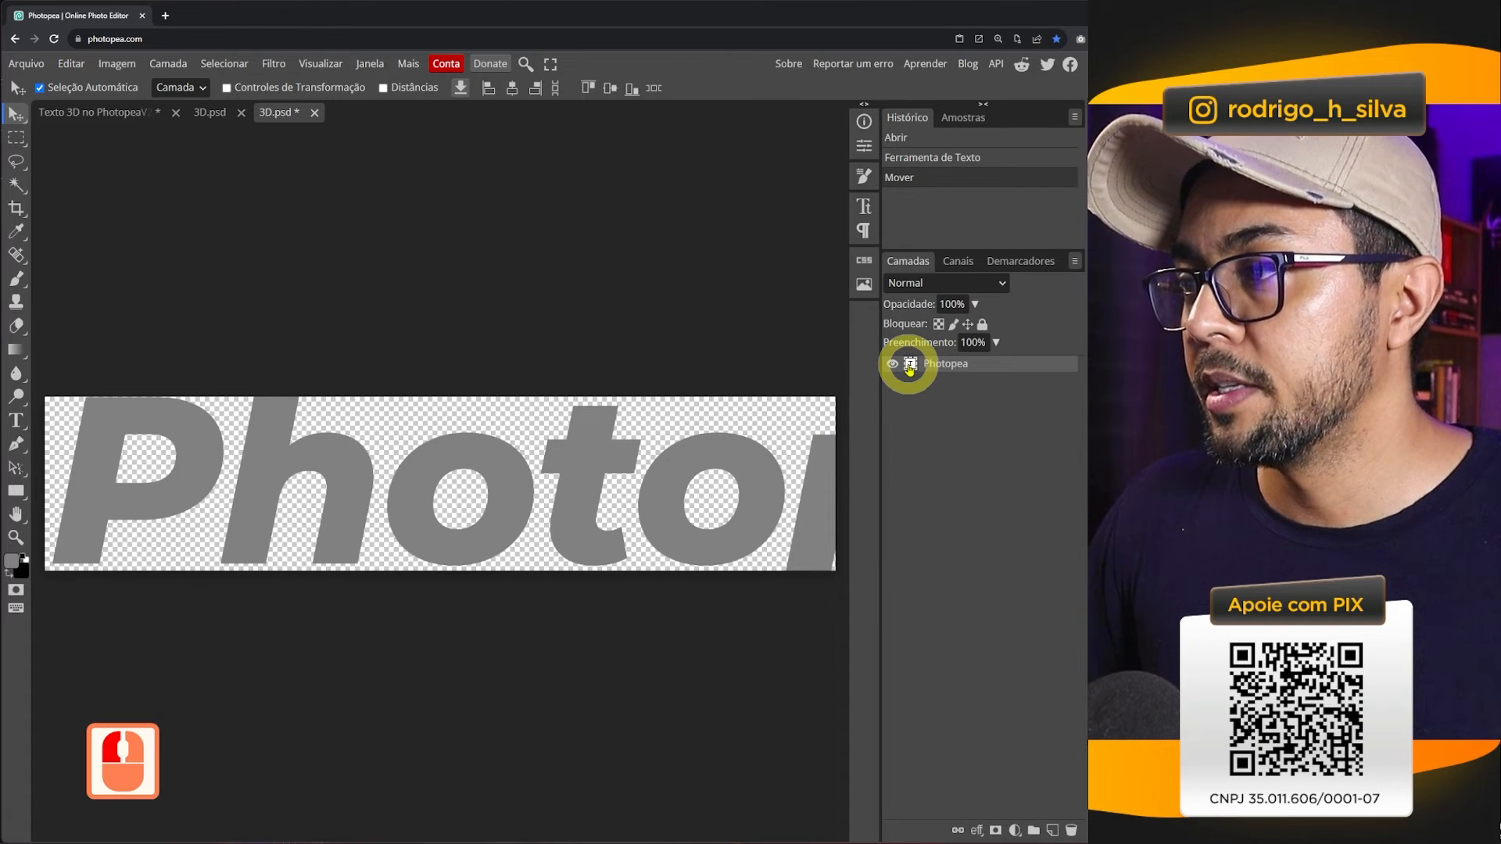
pyautogui.keyDown('ctrl'); pyautogui.click(909, 365); pyautogui.keyUp('ctrl')
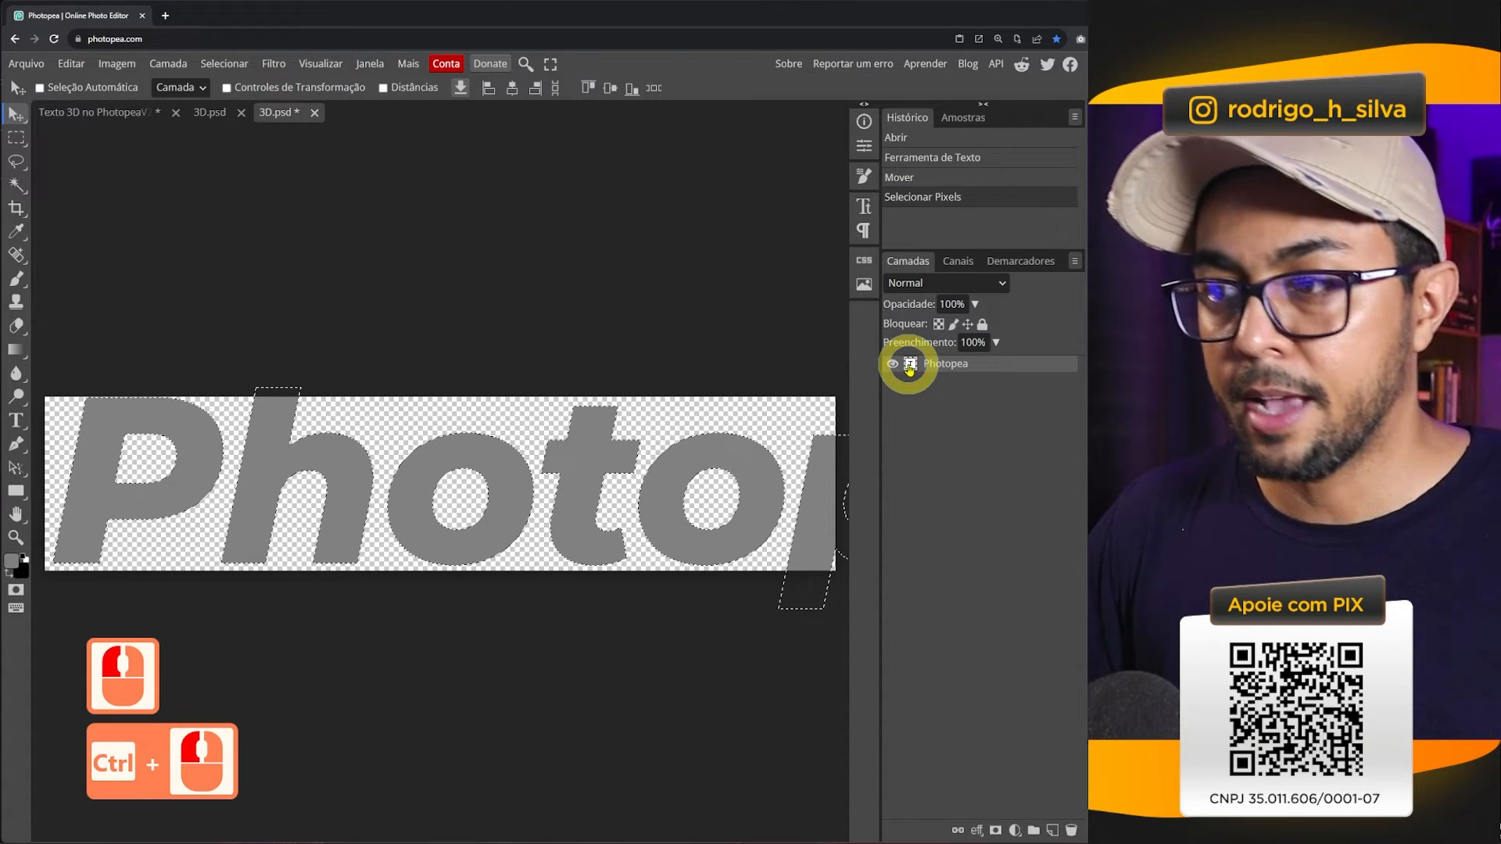
pyautogui.press('c')
pyautogui.press('Return')
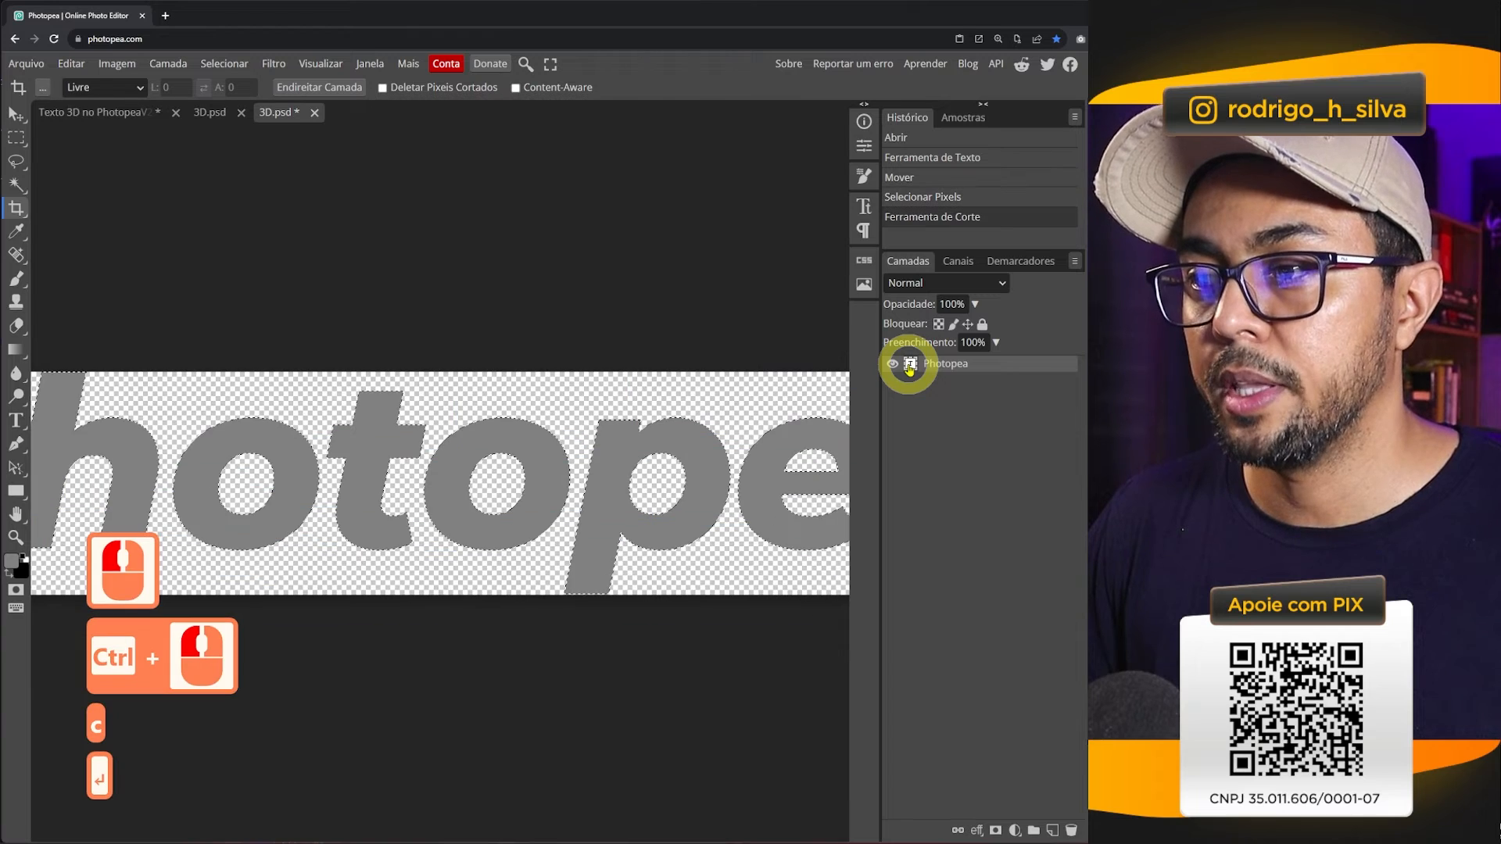
pyautogui.hotkey('ctrl', 'd')
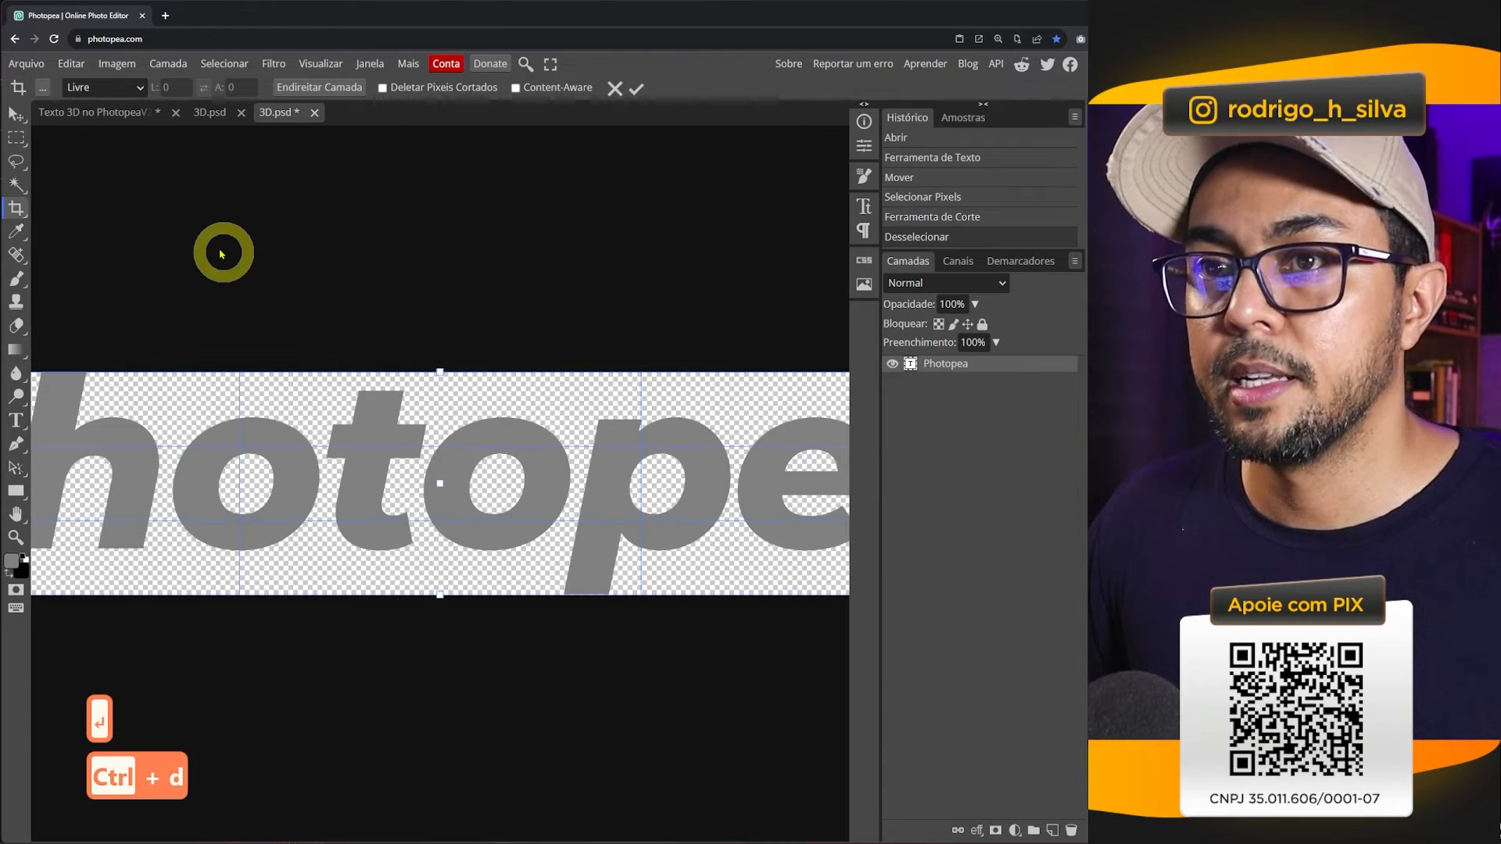
pyautogui.click(15, 113)
pyautogui.hotkey('ctrl', '-')
pyautogui.hotkey('ctrl', '-')
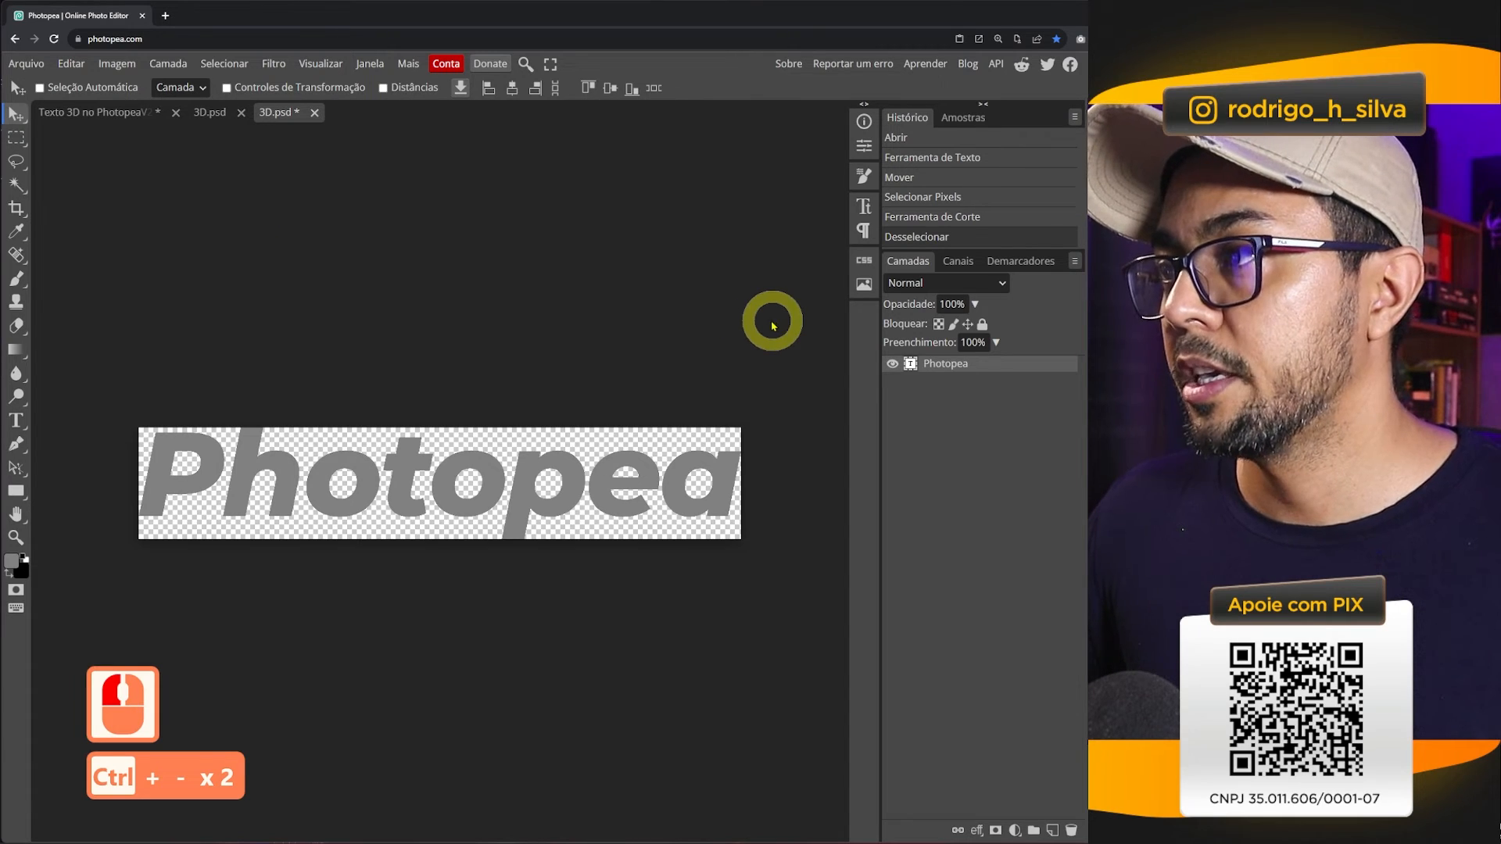
# - Change the Photopea text's font to Nautilus Pompil Regular and apply faux bold
pyautogui.click(864, 208)
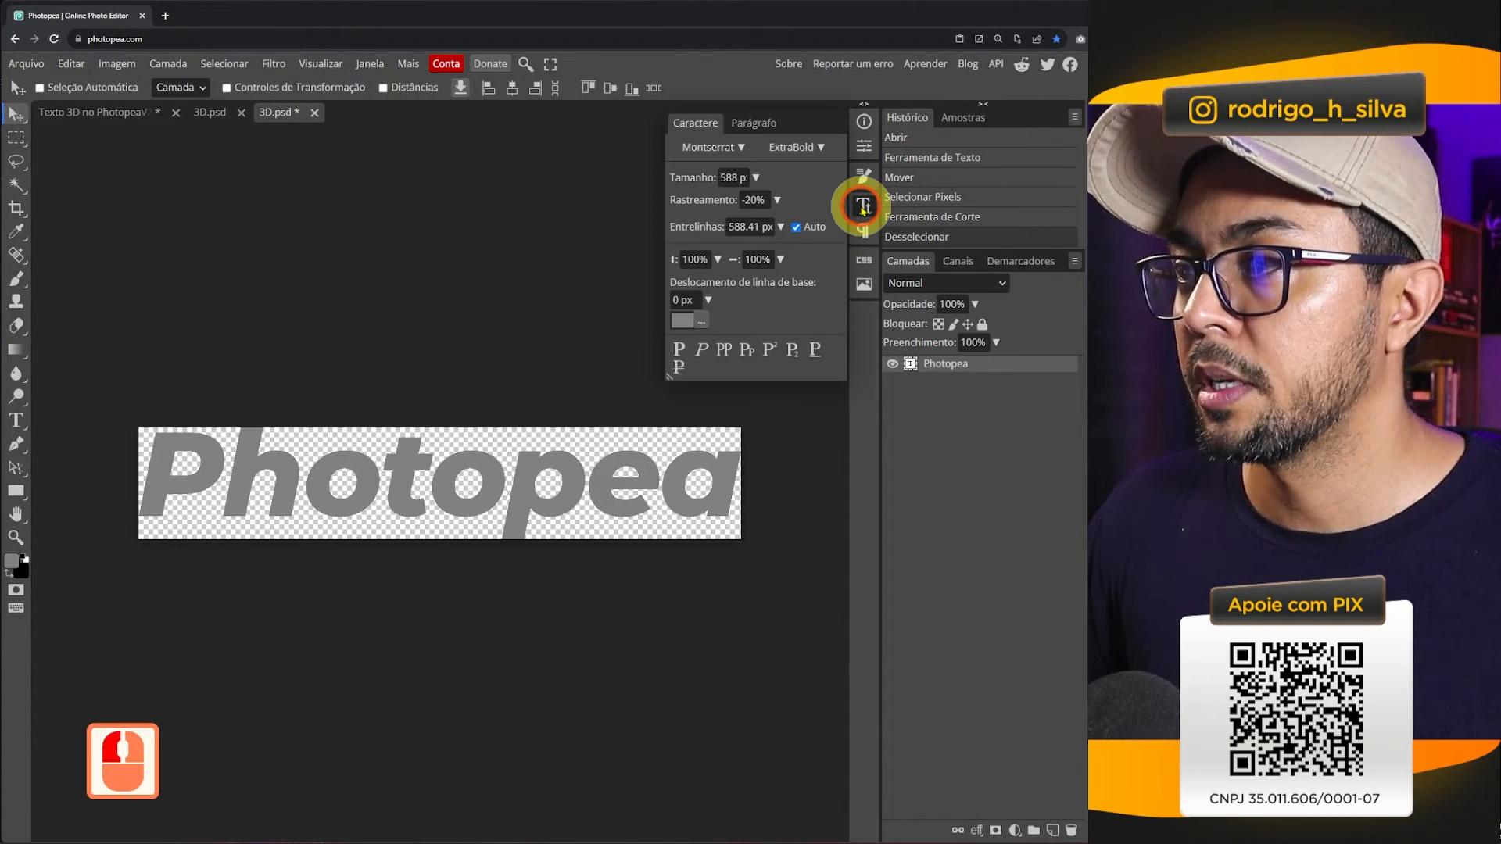
pyautogui.click(743, 149)
pyautogui.click(717, 166)
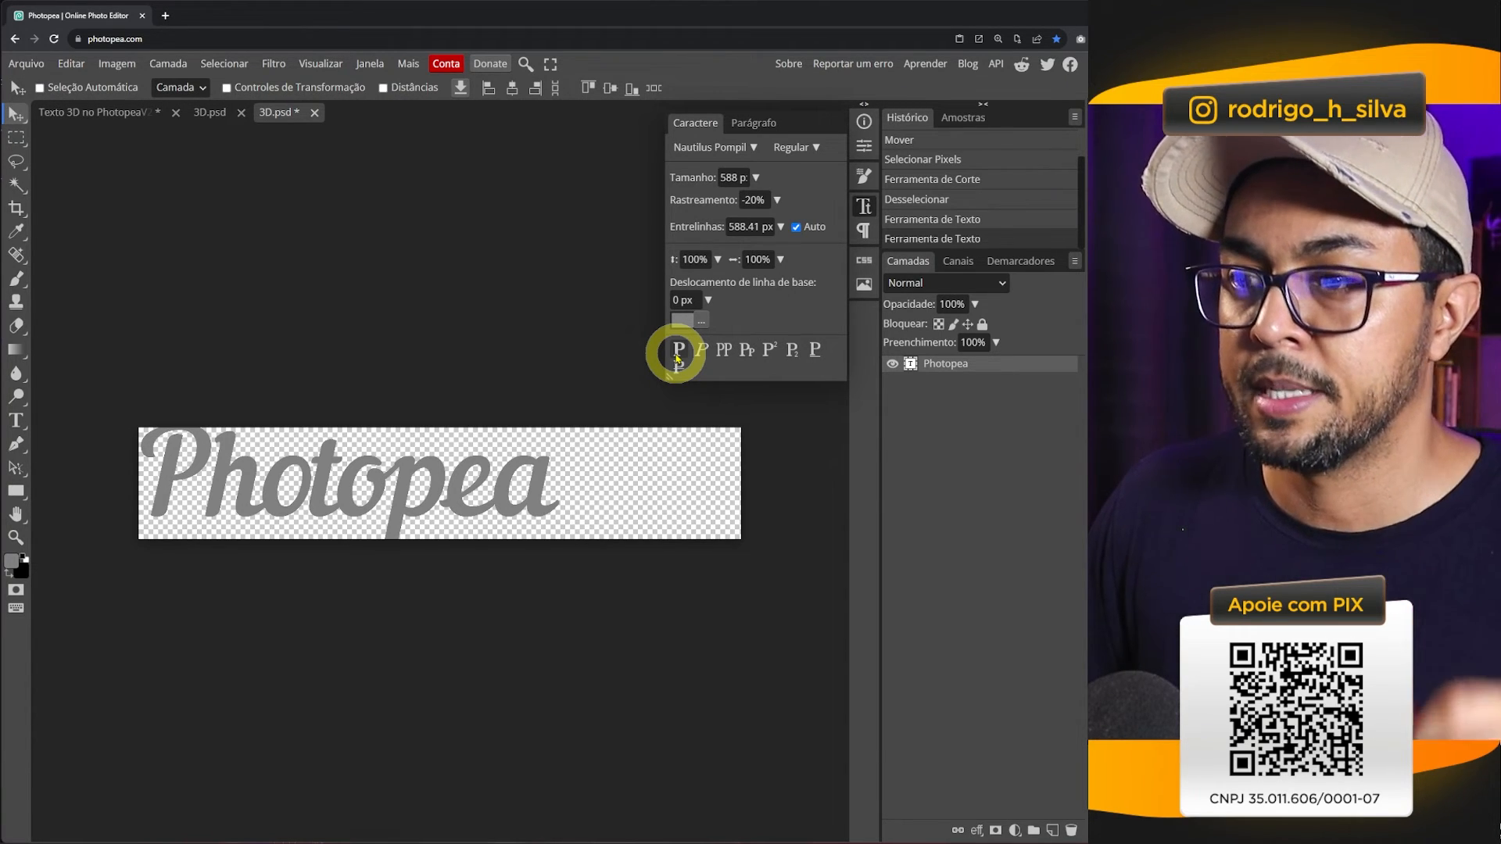
pyautogui.click(677, 355)
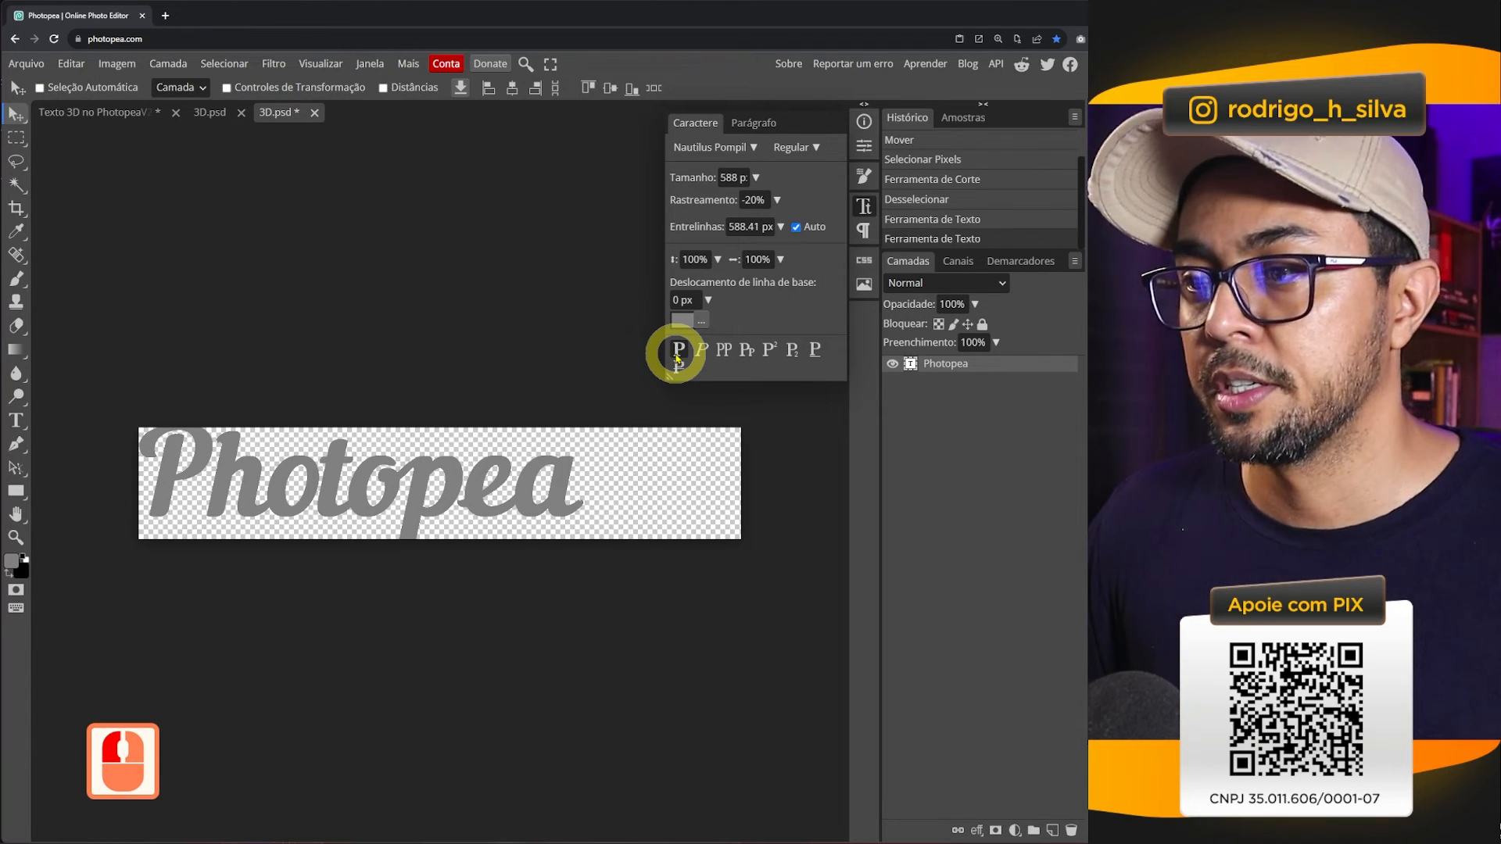
# - Crop the canvas to the restyled Photopea text's pixel selection, deselect, and save and close the nested smart object
pyautogui.keyDown('ctrl'); pyautogui.click(912, 365); pyautogui.keyUp('ctrl')
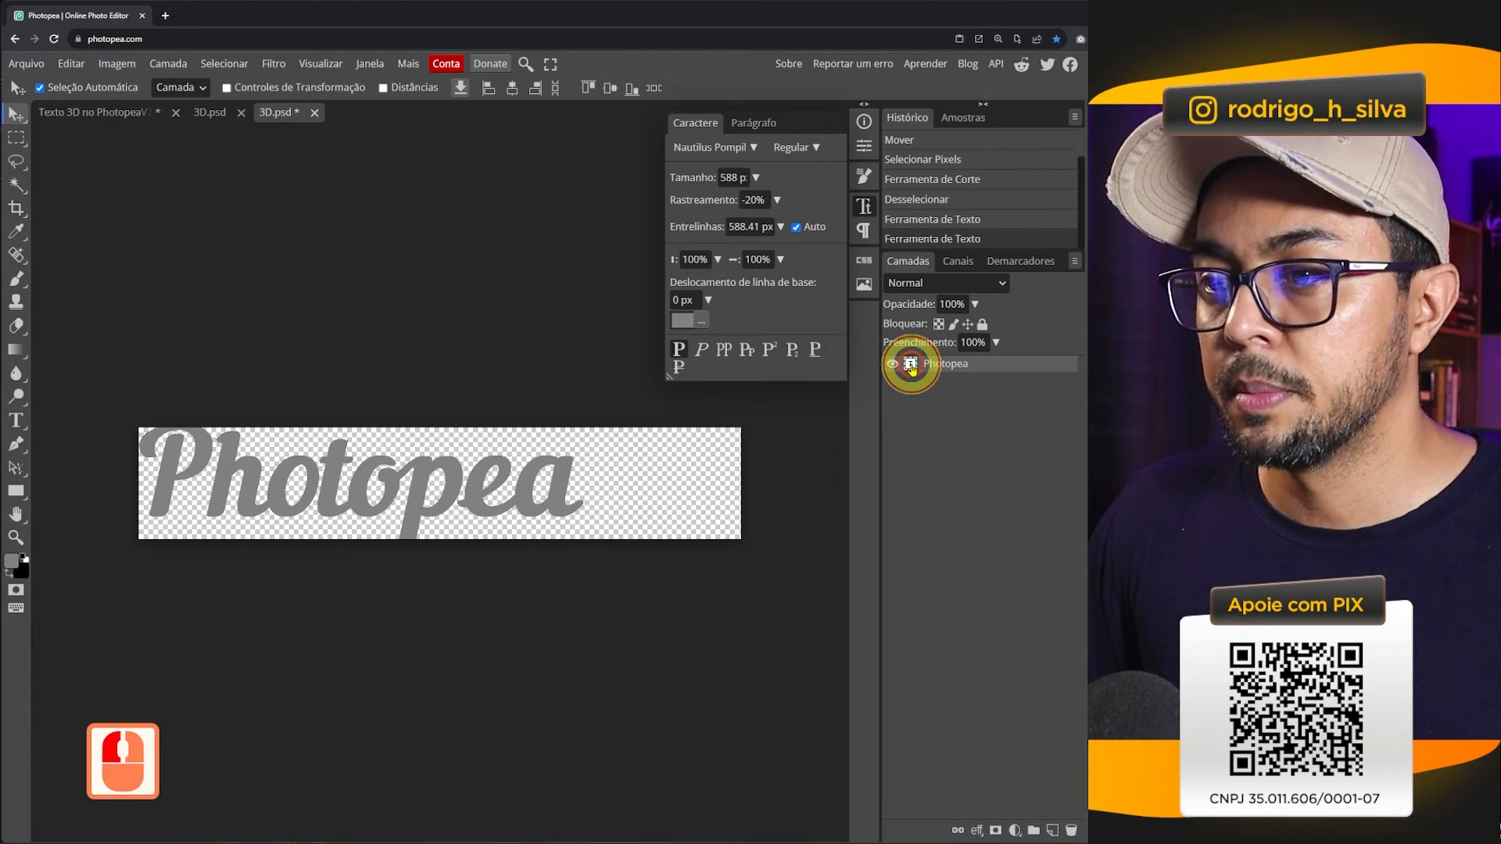
pyautogui.keyDown('ctrl'); pyautogui.click(910, 366); pyautogui.keyUp('ctrl')
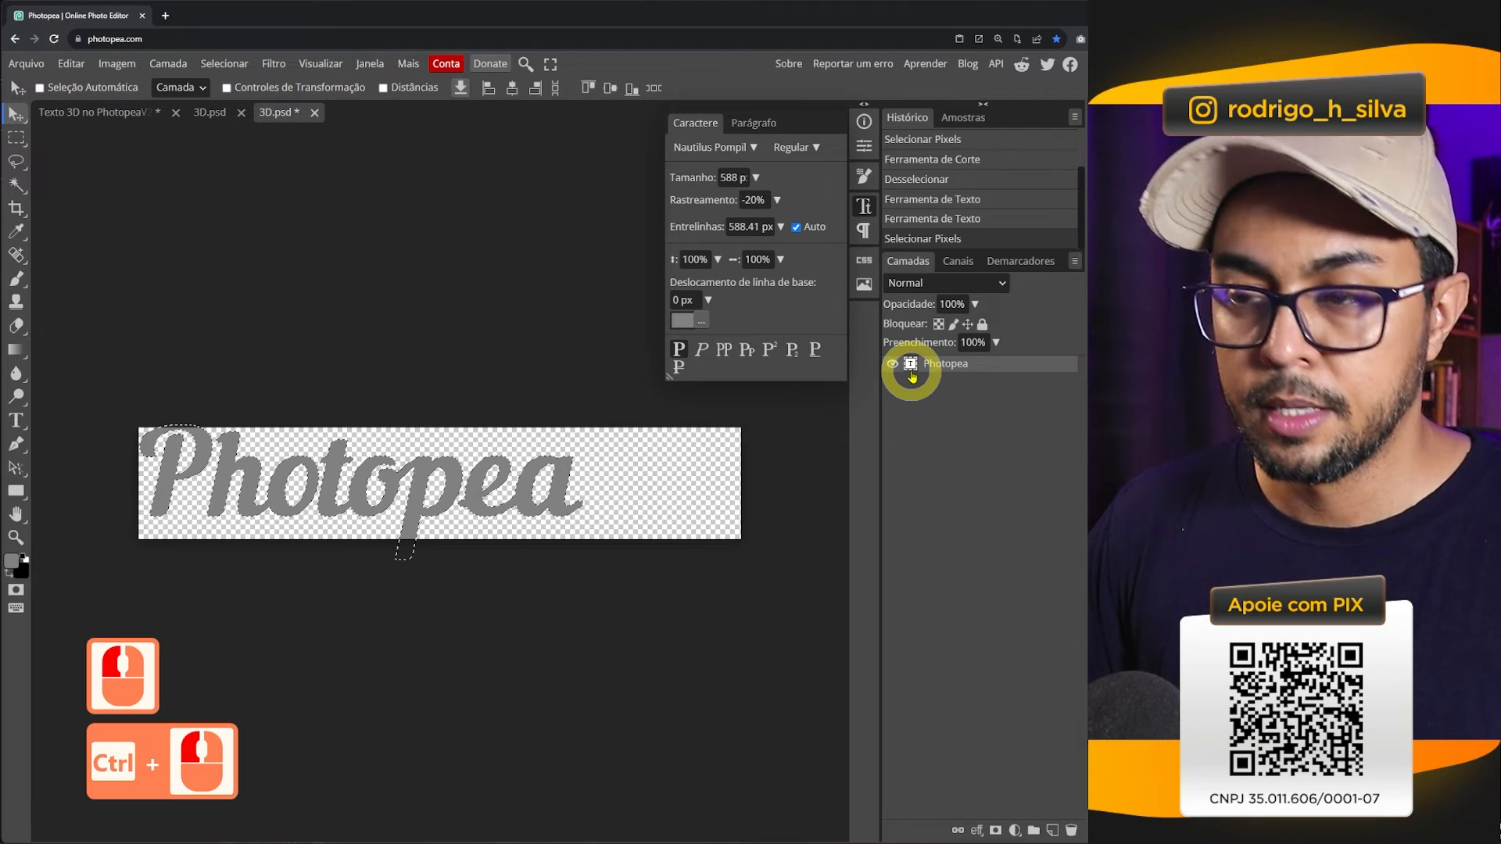
pyautogui.press('c')
pyautogui.press('Return')
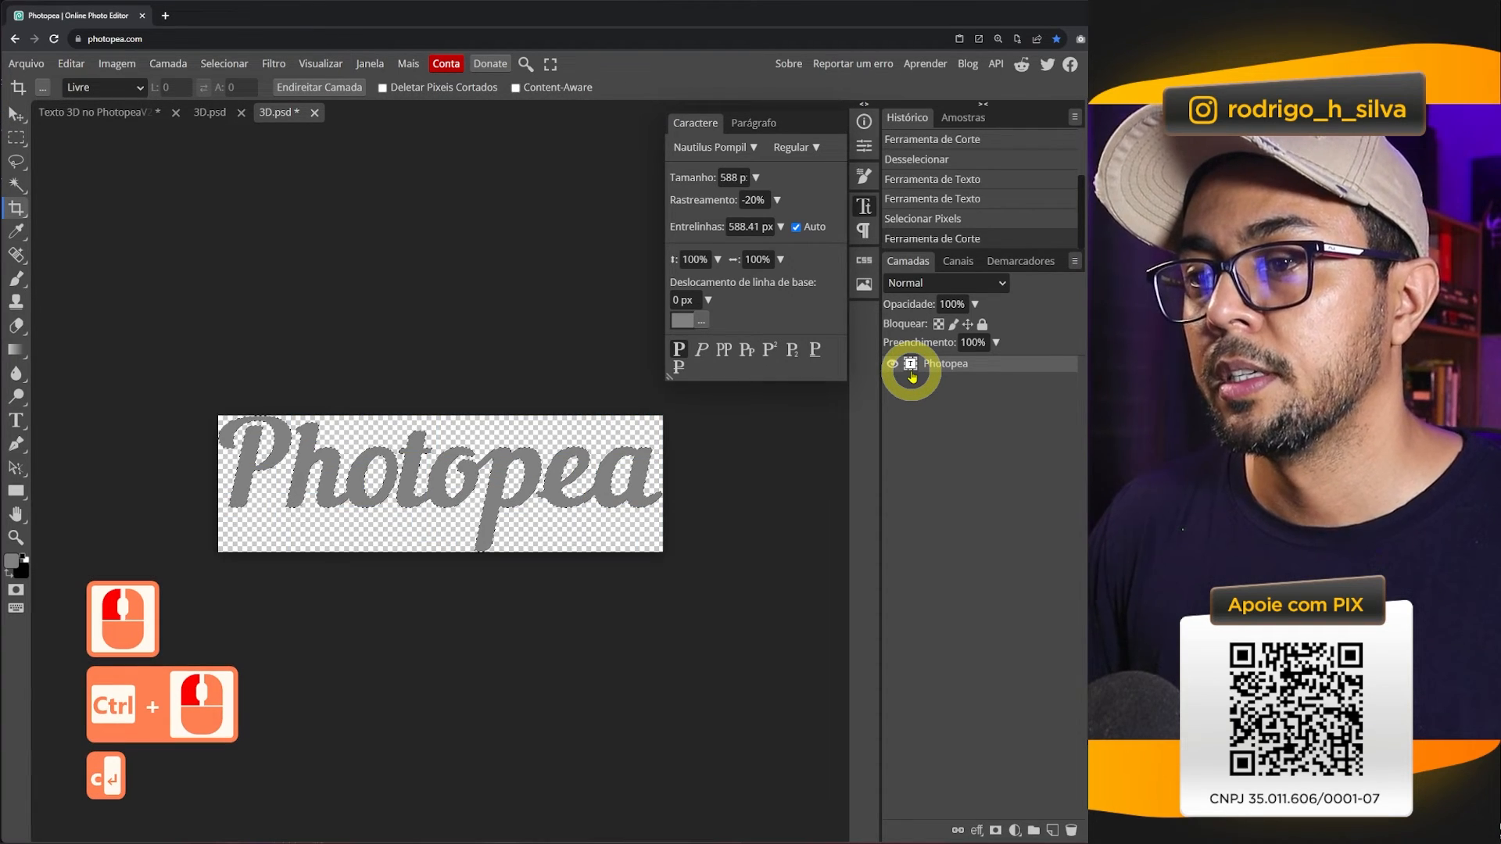
pyautogui.hotkey('ctrl', 'd')
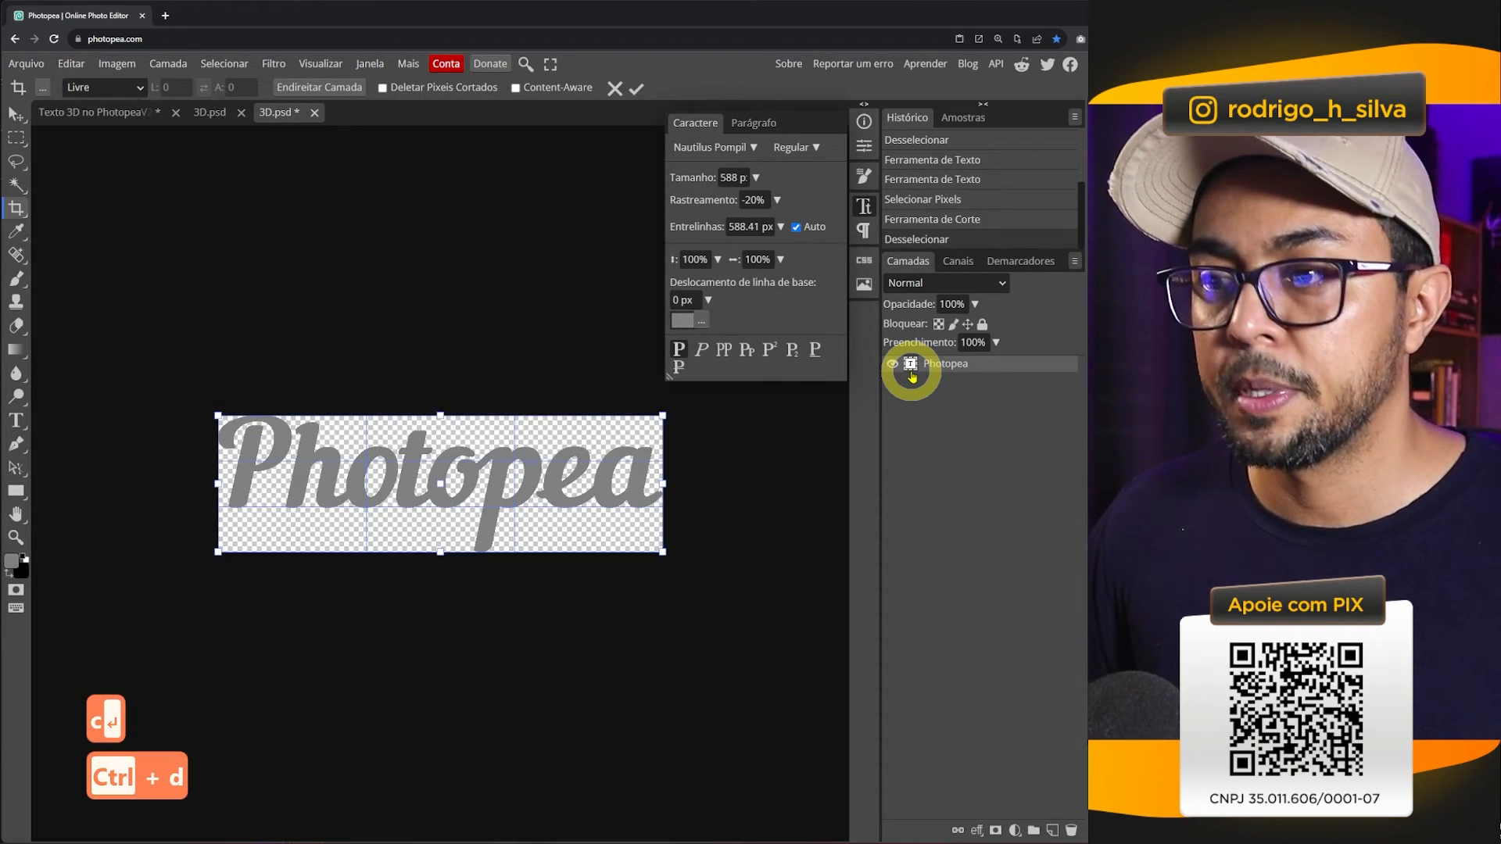
pyautogui.hotkey('ctrl', 's')
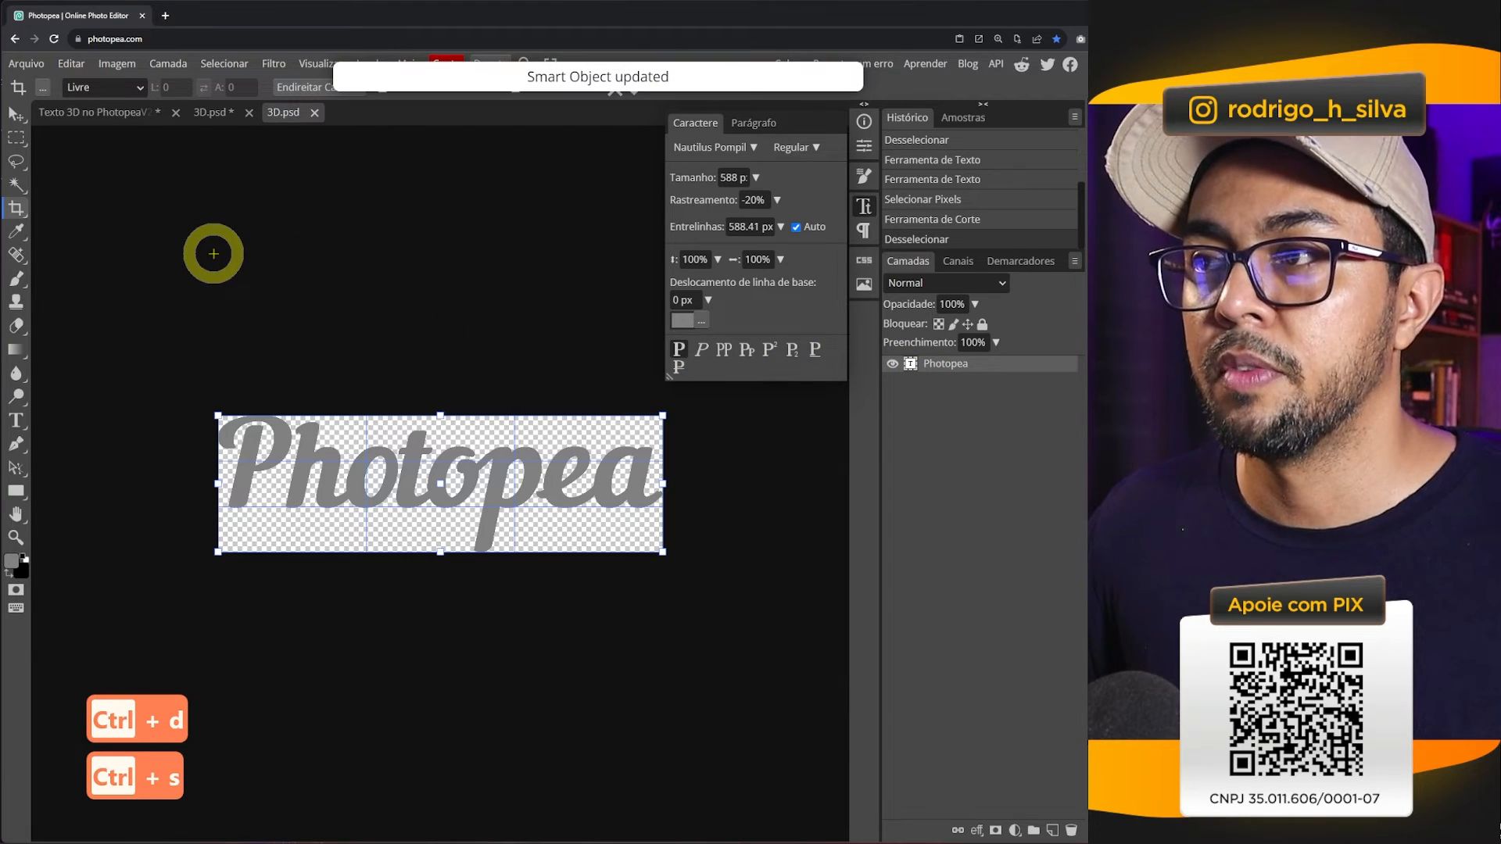
pyautogui.click(315, 115)
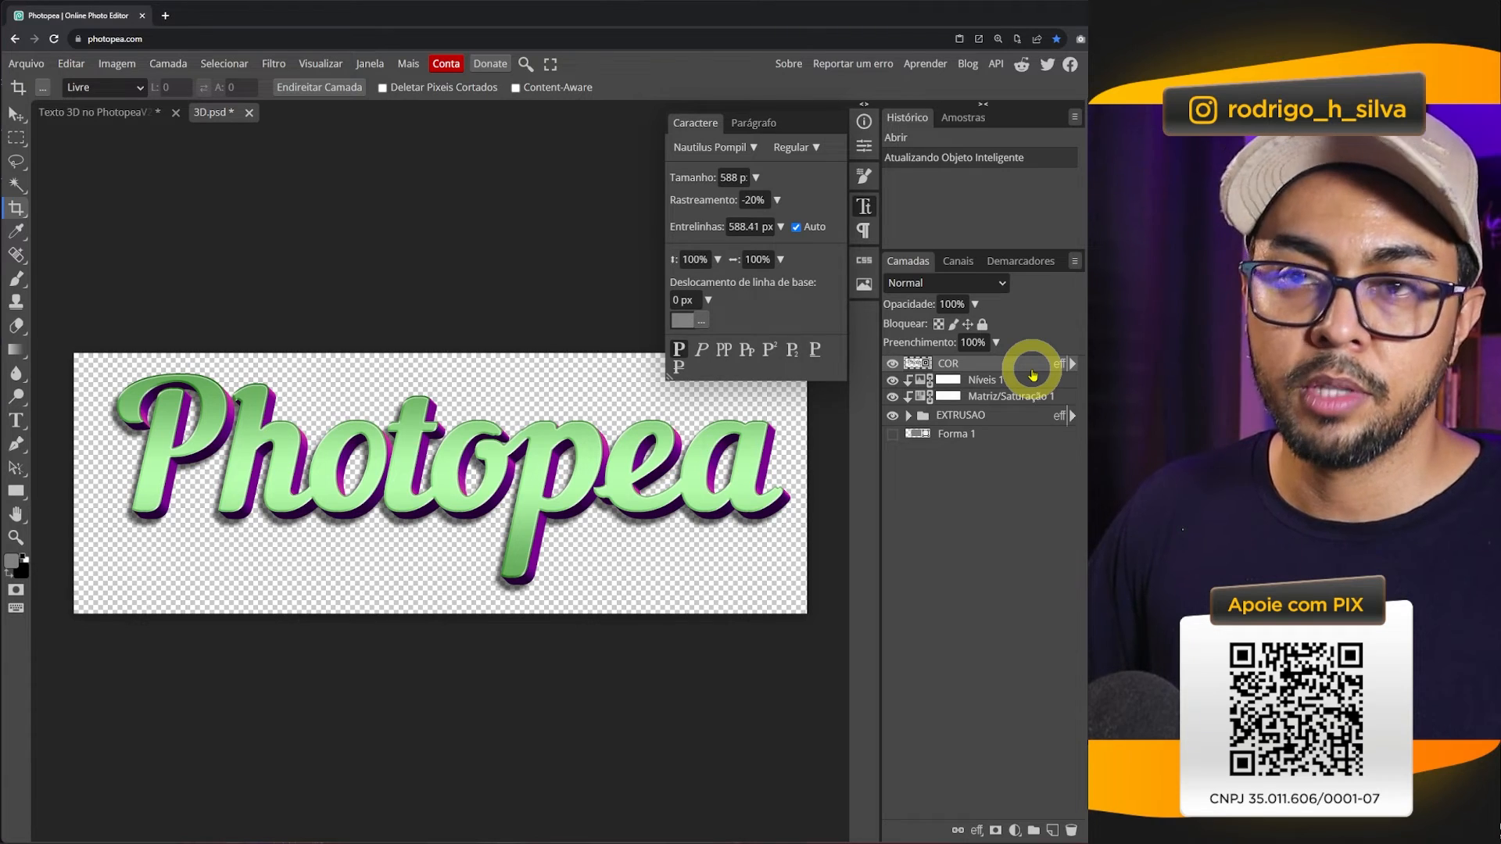
# - Change the Color Overlay in the COR layer's style from its current colour to a bright red
pyautogui.doubleClick(1052, 365)
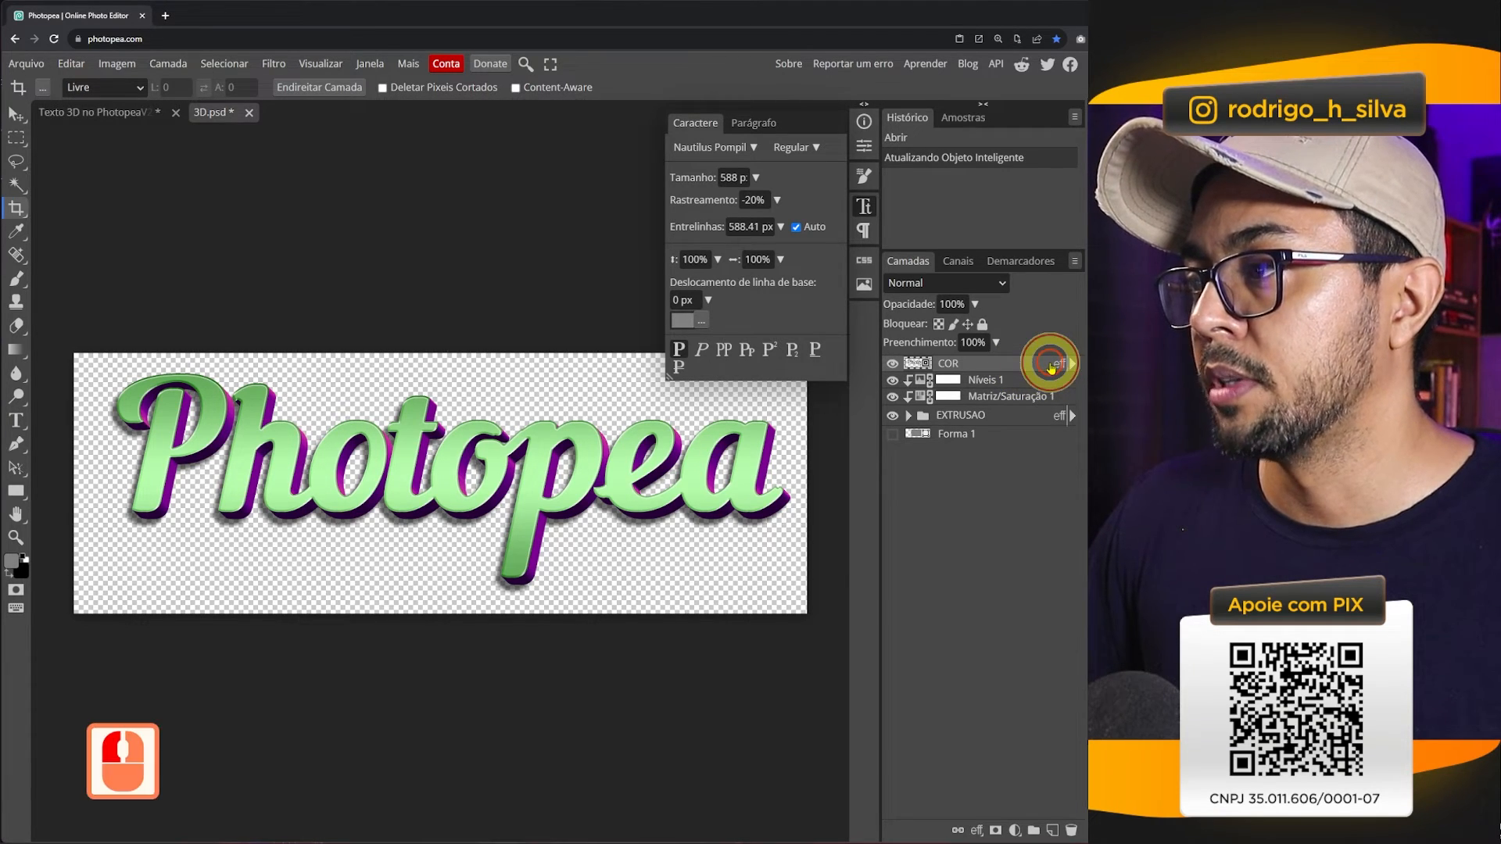
pyautogui.click(665, 260)
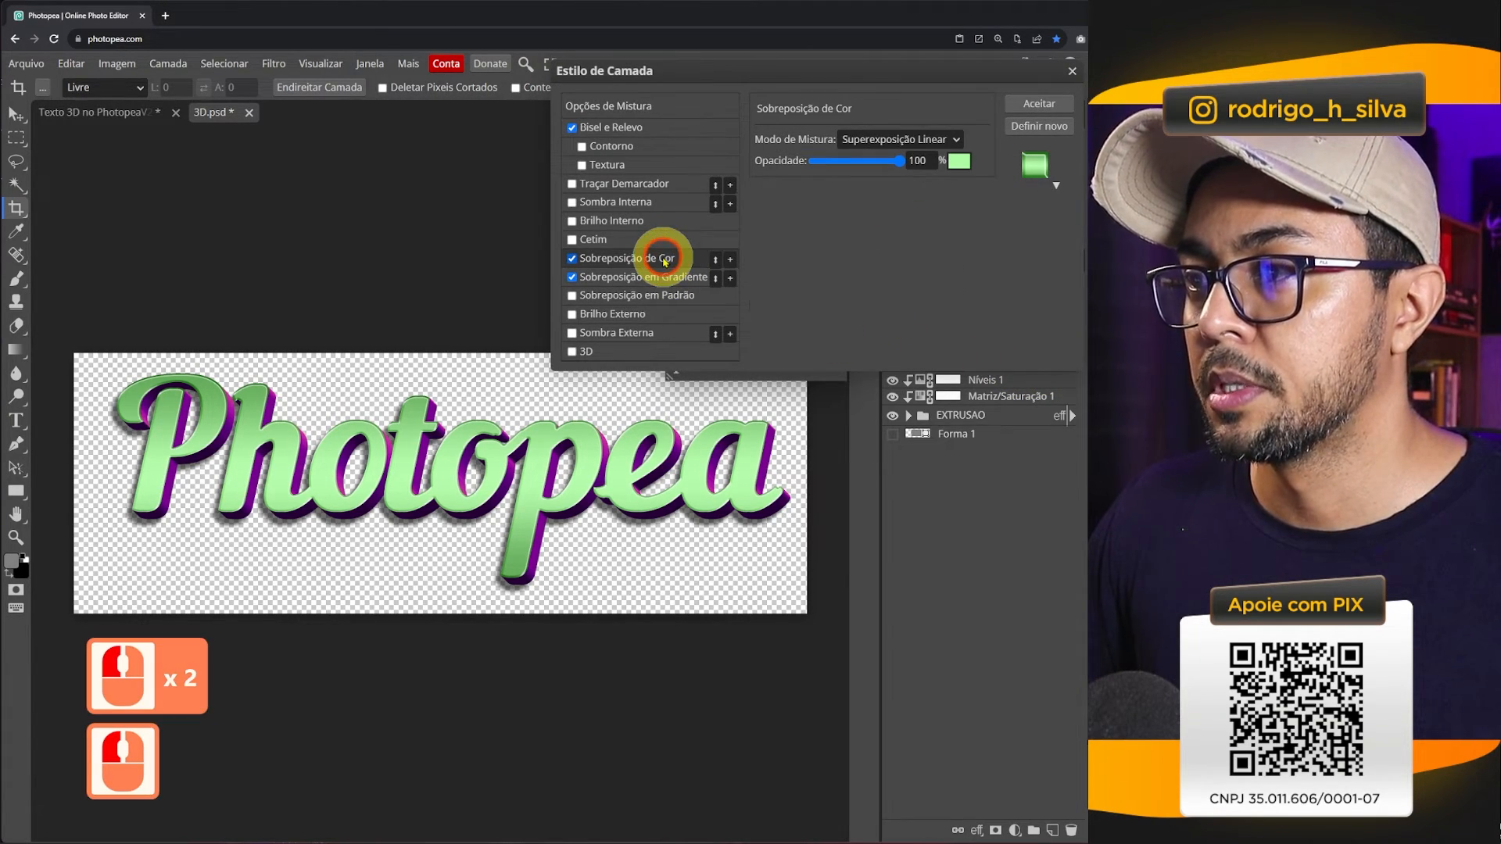
pyautogui.click(959, 160)
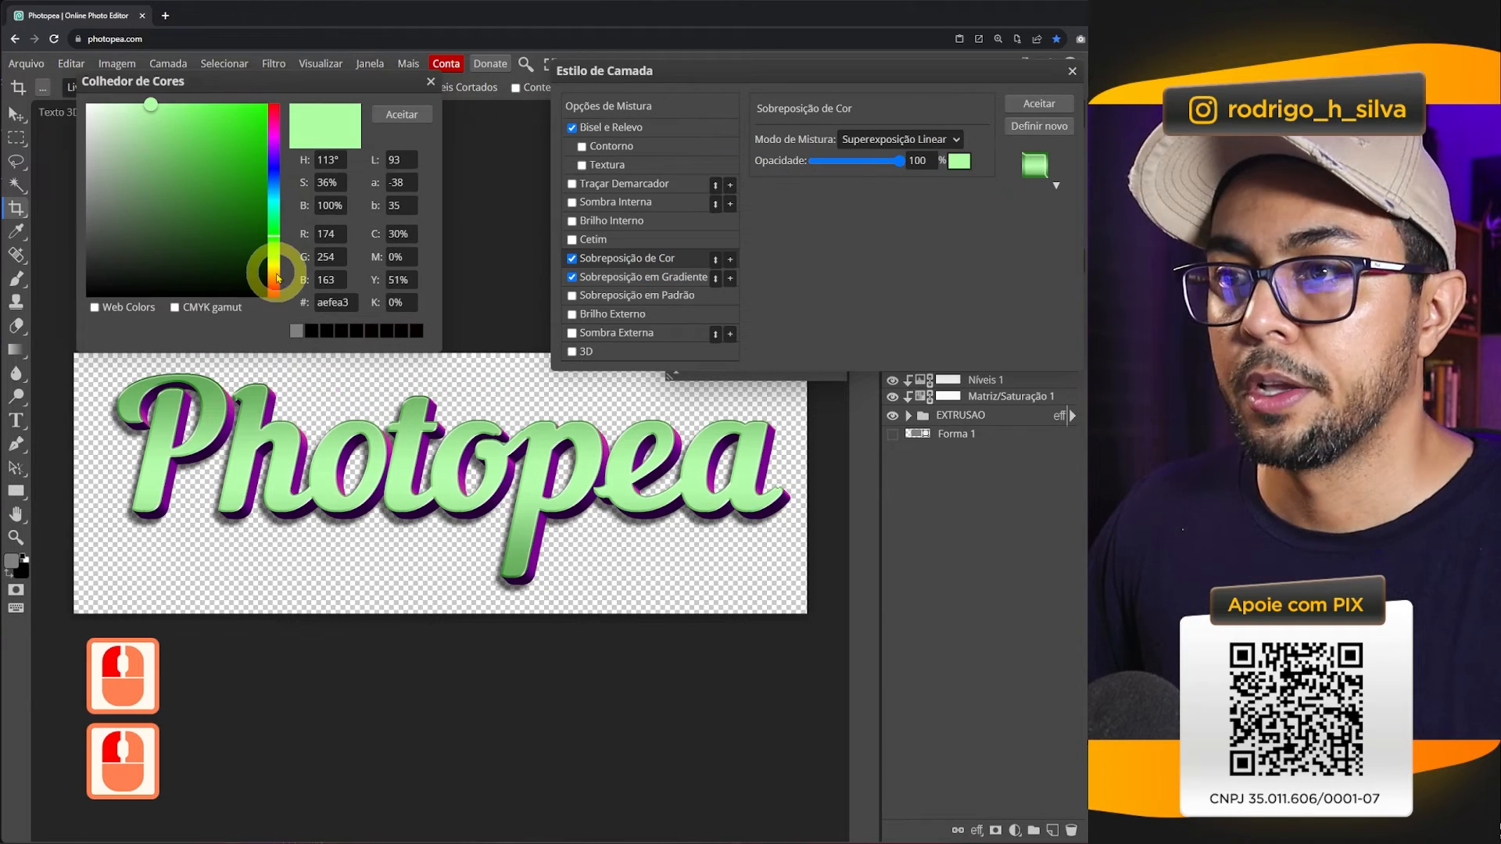
pyautogui.click(275, 288)
pyautogui.click(233, 104)
pyautogui.click(412, 115)
pyautogui.click(1027, 102)
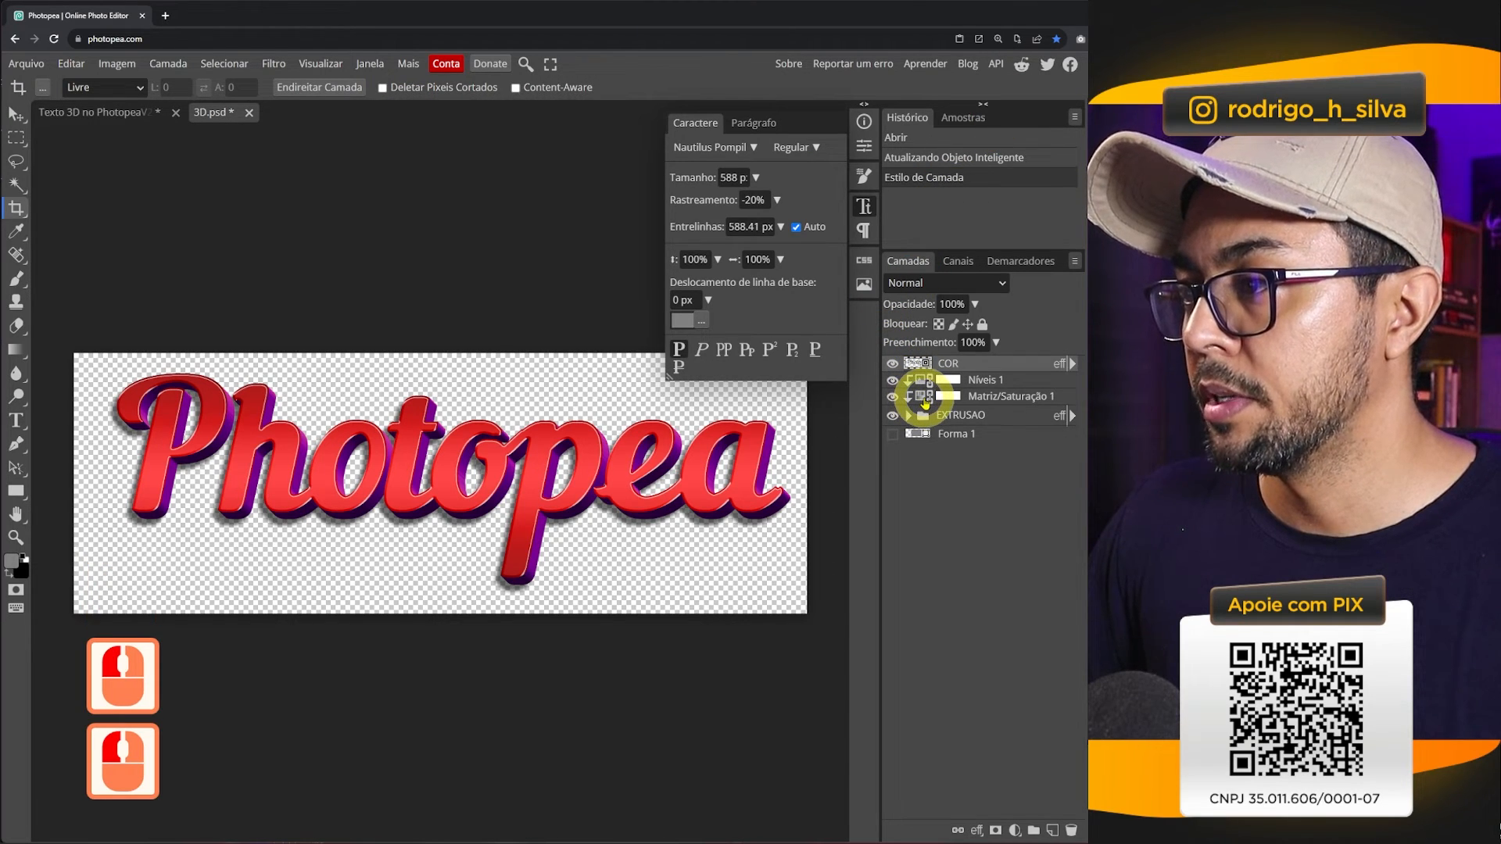
# - Colorize the extrusion yellow with the Hue/Saturation adjustment, using hue 55, saturation 100 and lightness 13
pyautogui.doubleClick(925, 402)
pyautogui.moveTo(730, 250)
pyautogui.mouseDown()
pyautogui.moveTo(674, 254)
pyautogui.moveTo(751, 256)
pyautogui.mouseUp()
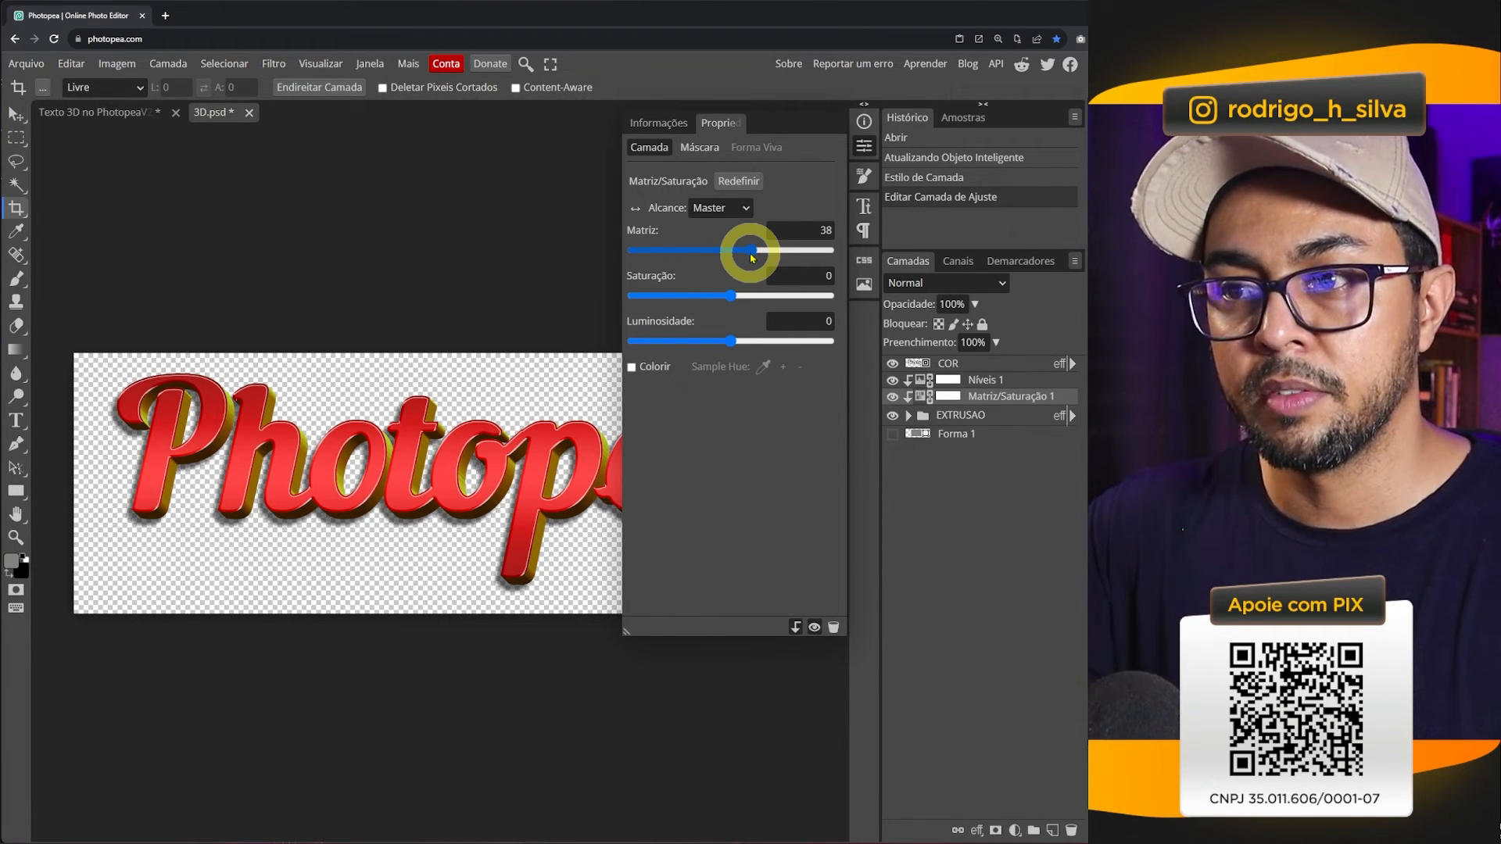
pyautogui.click(631, 368)
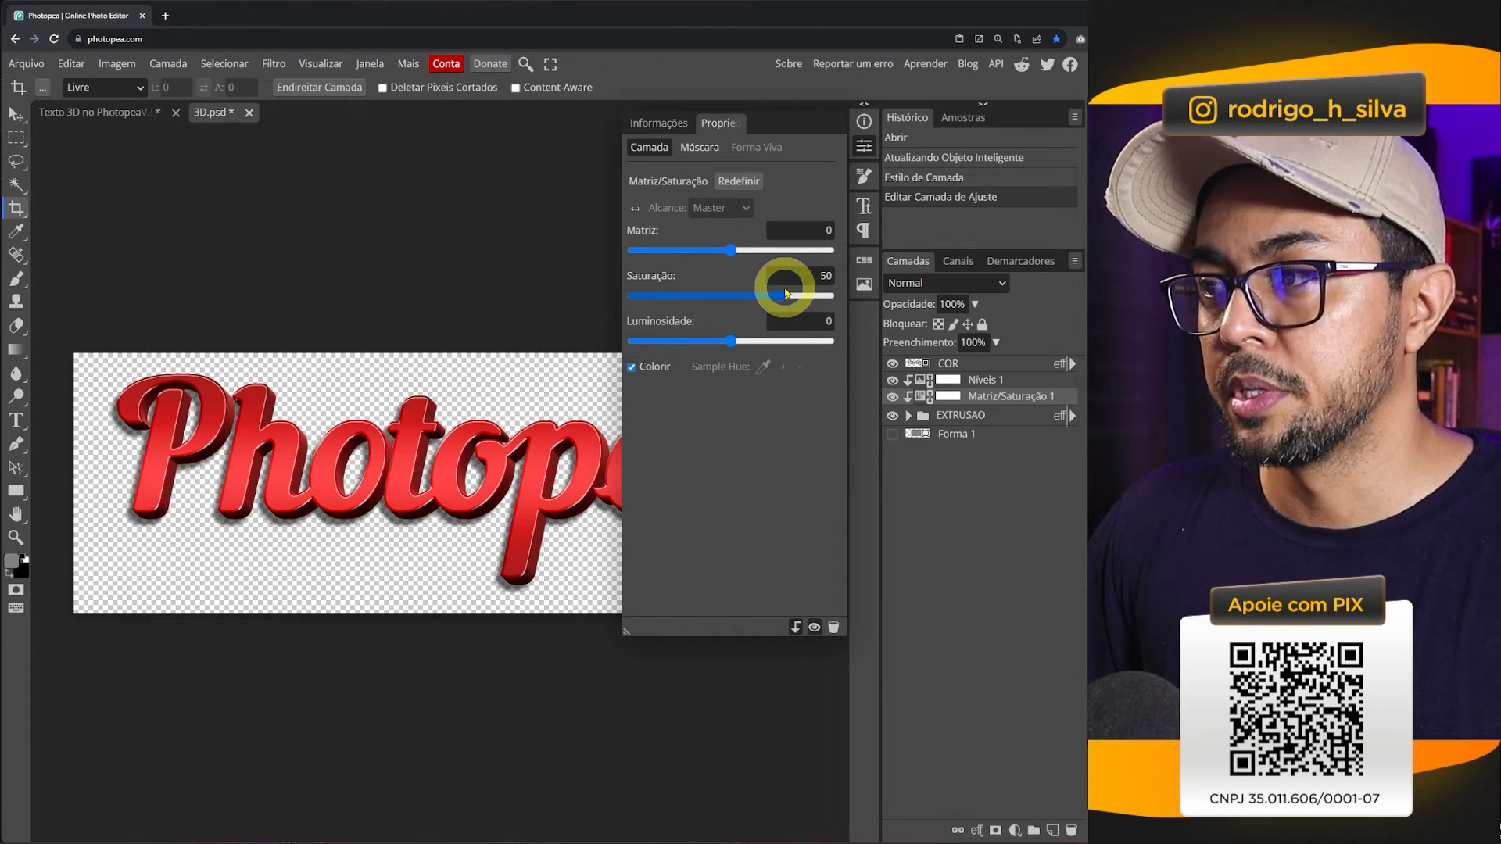
pyautogui.moveTo(784, 298); pyautogui.dragTo(852, 299)
pyautogui.moveTo(730, 250)
pyautogui.mouseDown()
pyautogui.moveTo(677, 251)
pyautogui.moveTo(763, 250)
pyautogui.mouseUp()
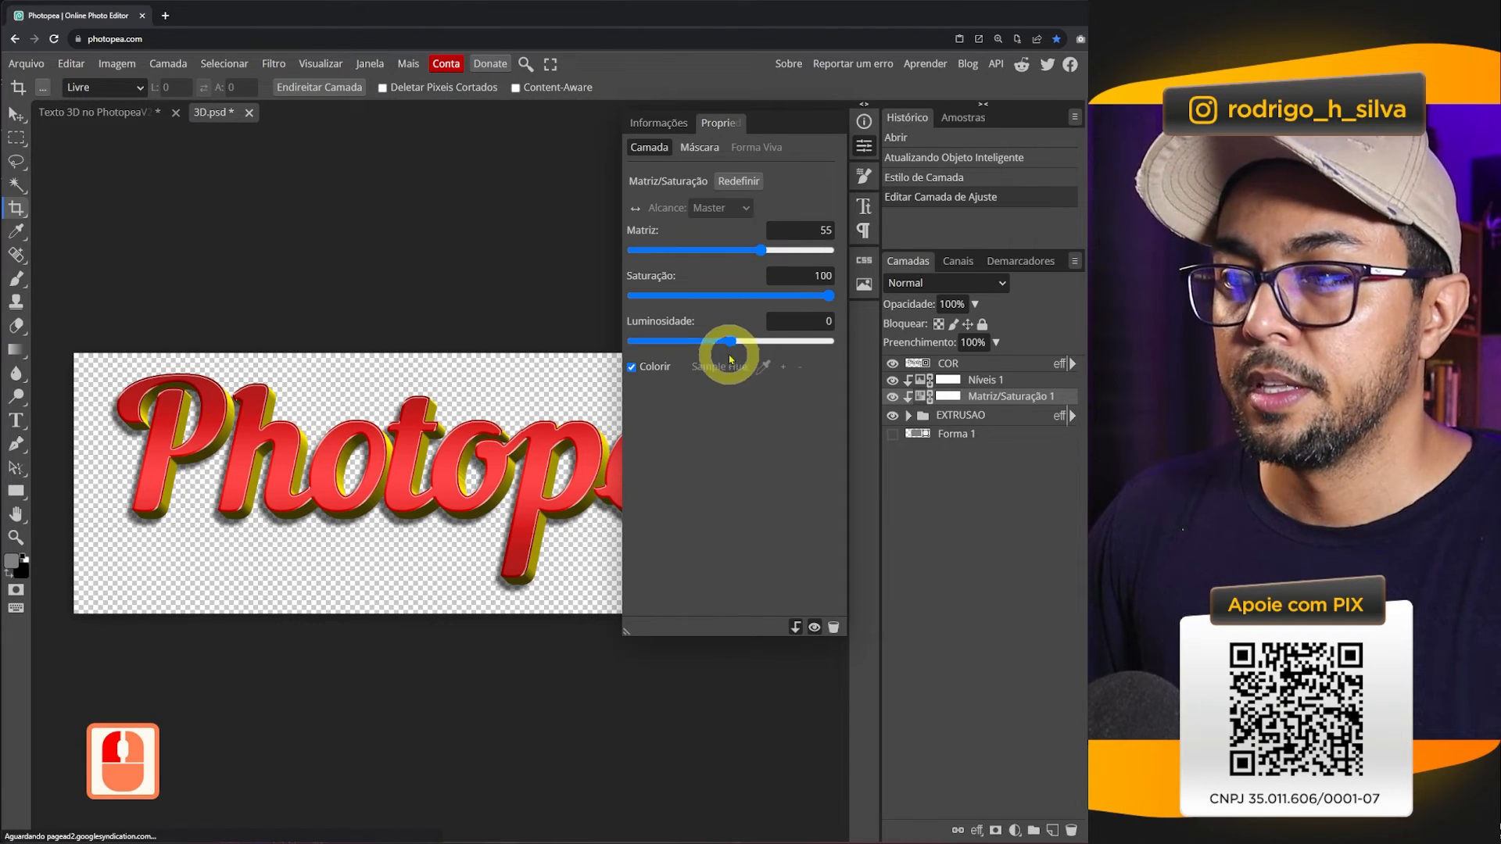
pyautogui.moveTo(733, 345)
pyautogui.mouseDown()
pyautogui.moveTo(681, 345)
pyautogui.moveTo(764, 345)
pyautogui.moveTo(745, 346)
pyautogui.mouseUp()
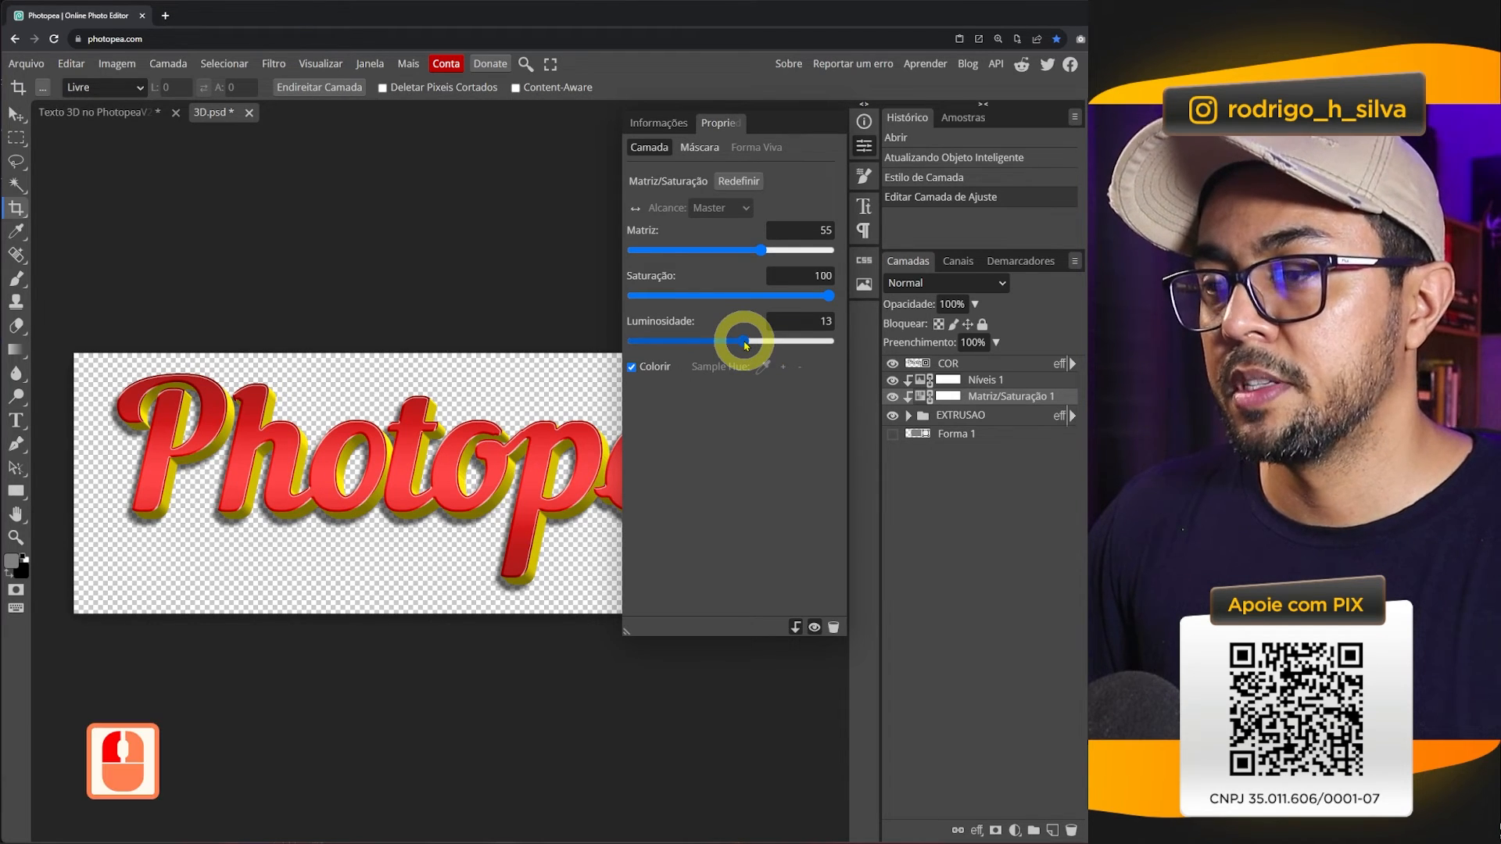
# - Save the recoloured Photopea smart object and close it to return to the main composition
pyautogui.click(278, 177)
pyautogui.hotkey('ctrl', 's')
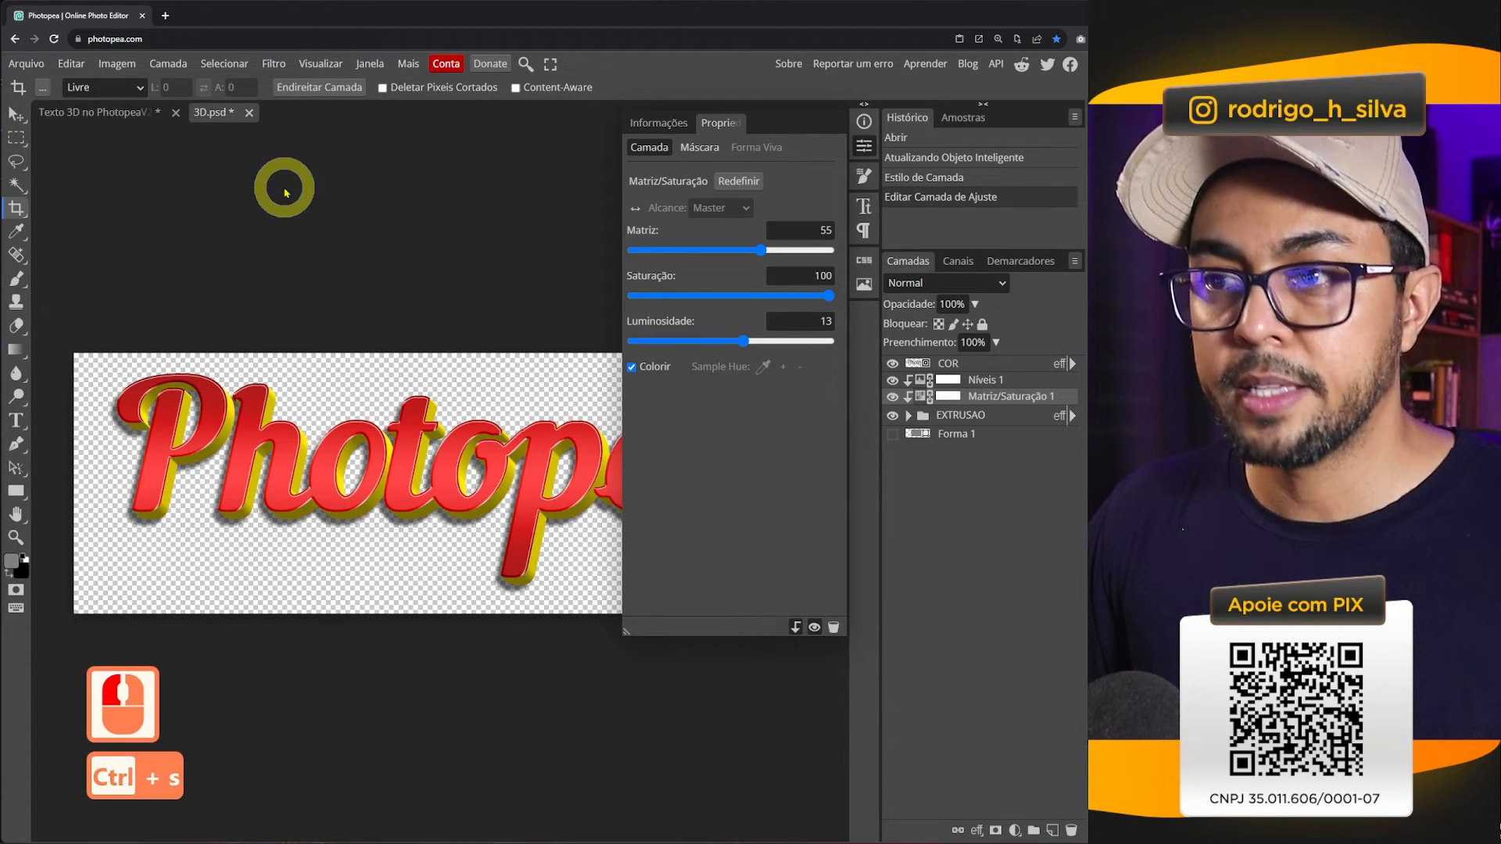
pyautogui.click(241, 113)
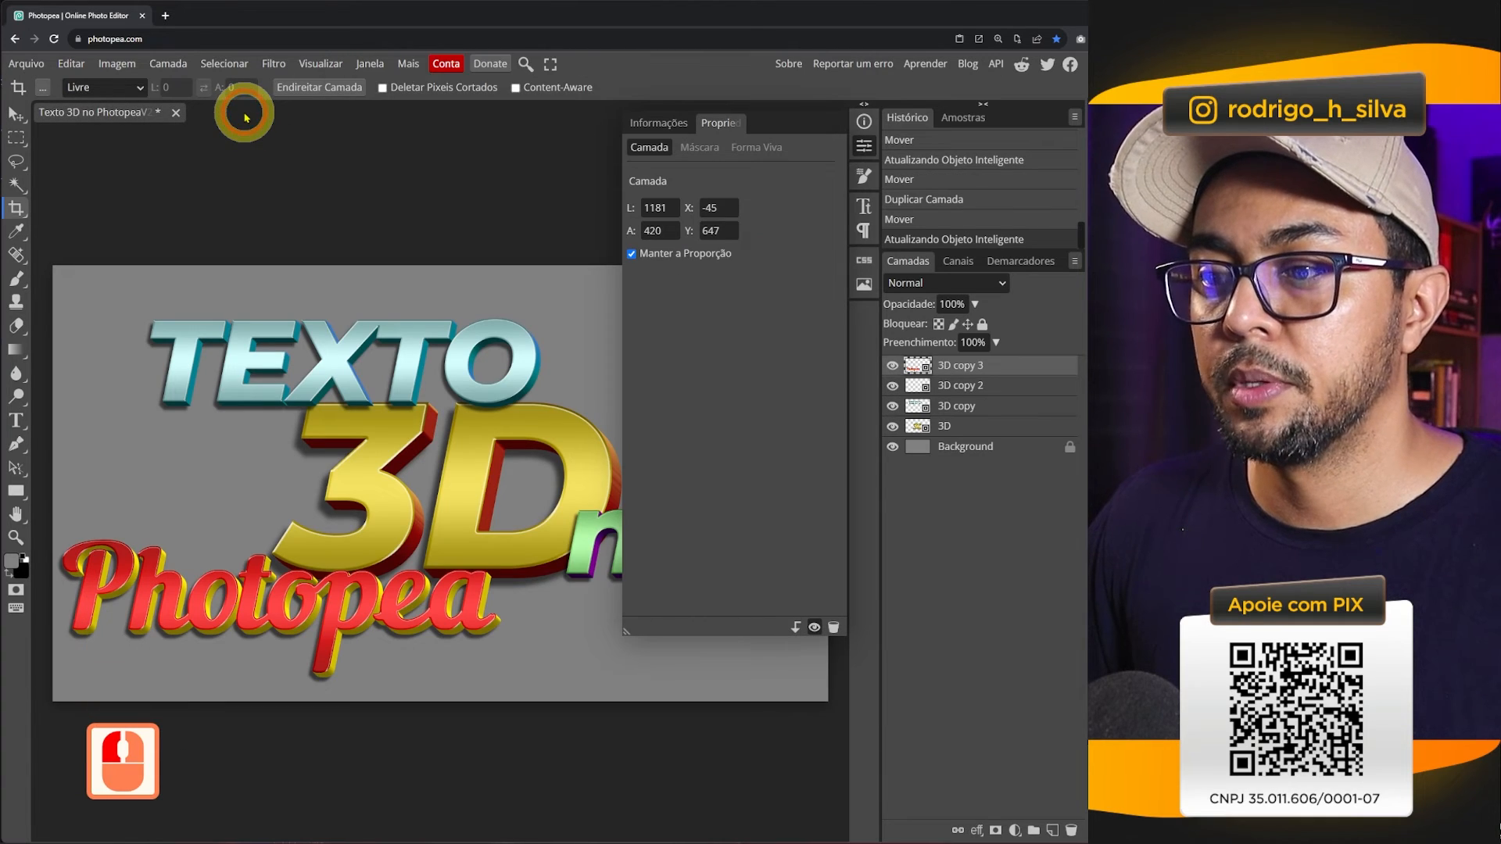
# - Move the Photopea text rightward beneath the 3D text, and shift all four text layers together slightly up and right
pyautogui.click(537, 482)
pyautogui.press('v')
pyautogui.moveTo(356, 637); pyautogui.dragTo(475, 647)
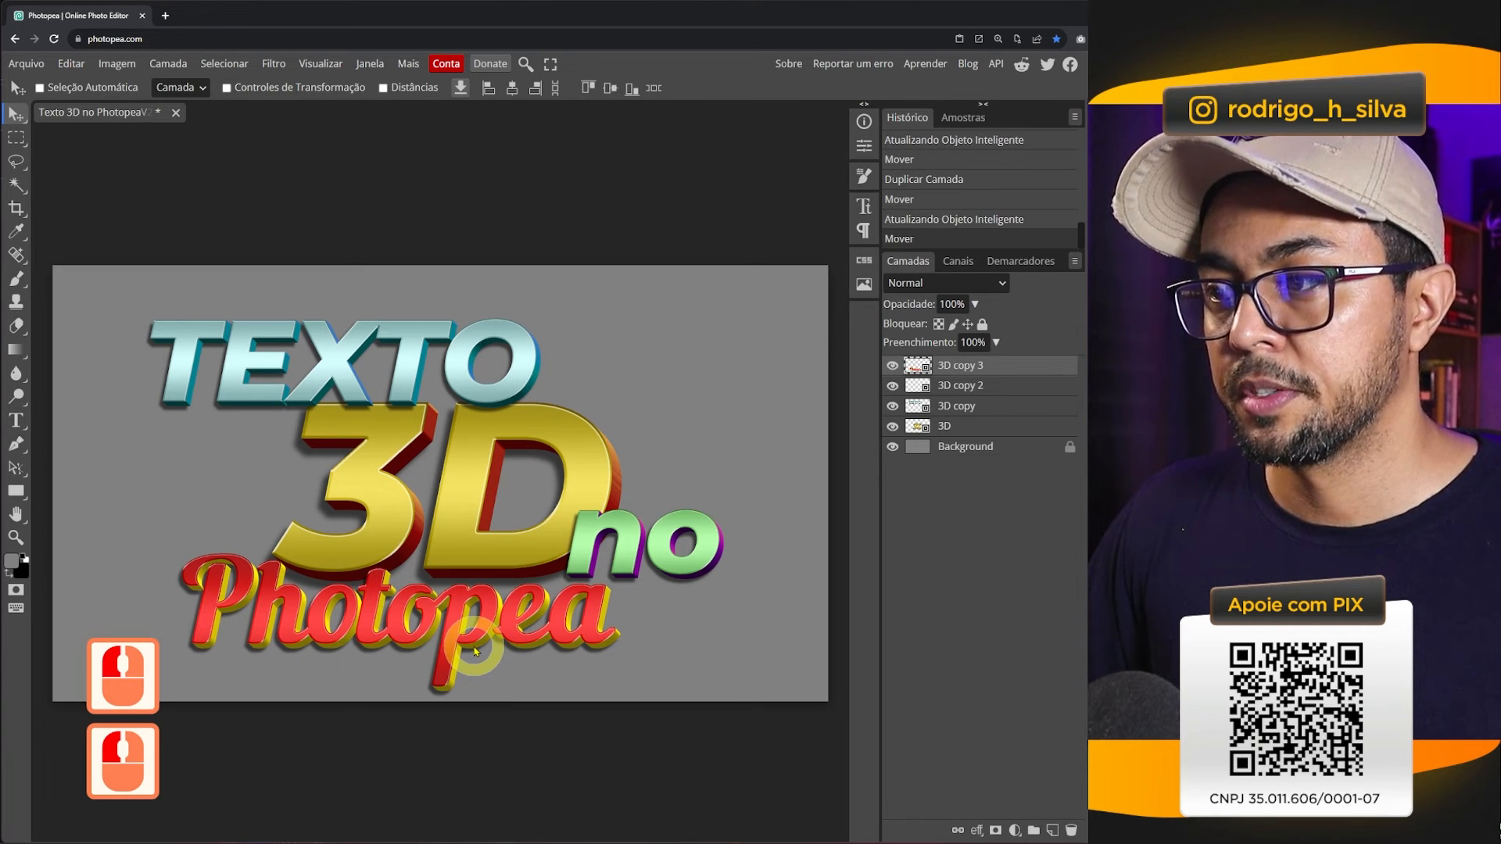
pyautogui.keyDown('shift'); pyautogui.click(972, 423); pyautogui.keyUp('shift')
pyautogui.moveTo(616, 482)
pyautogui.mouseDown()
pyautogui.moveTo(621, 456)
pyautogui.moveTo(630, 466)
pyautogui.mouseUp()
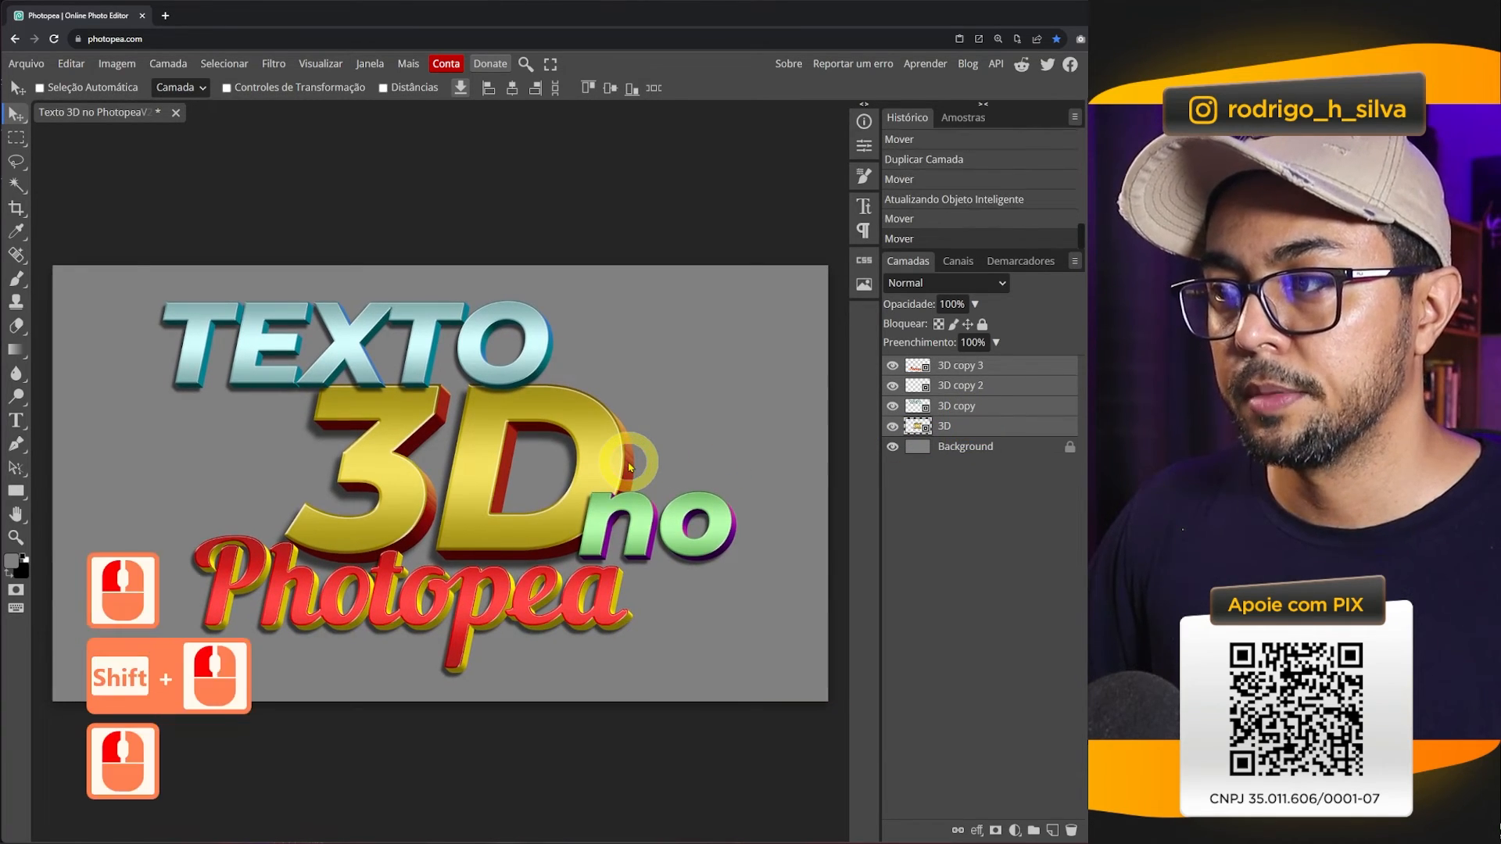
# - Collapse the layers and history panels and fit the whole composition in the view
pyautogui.click(983, 103)
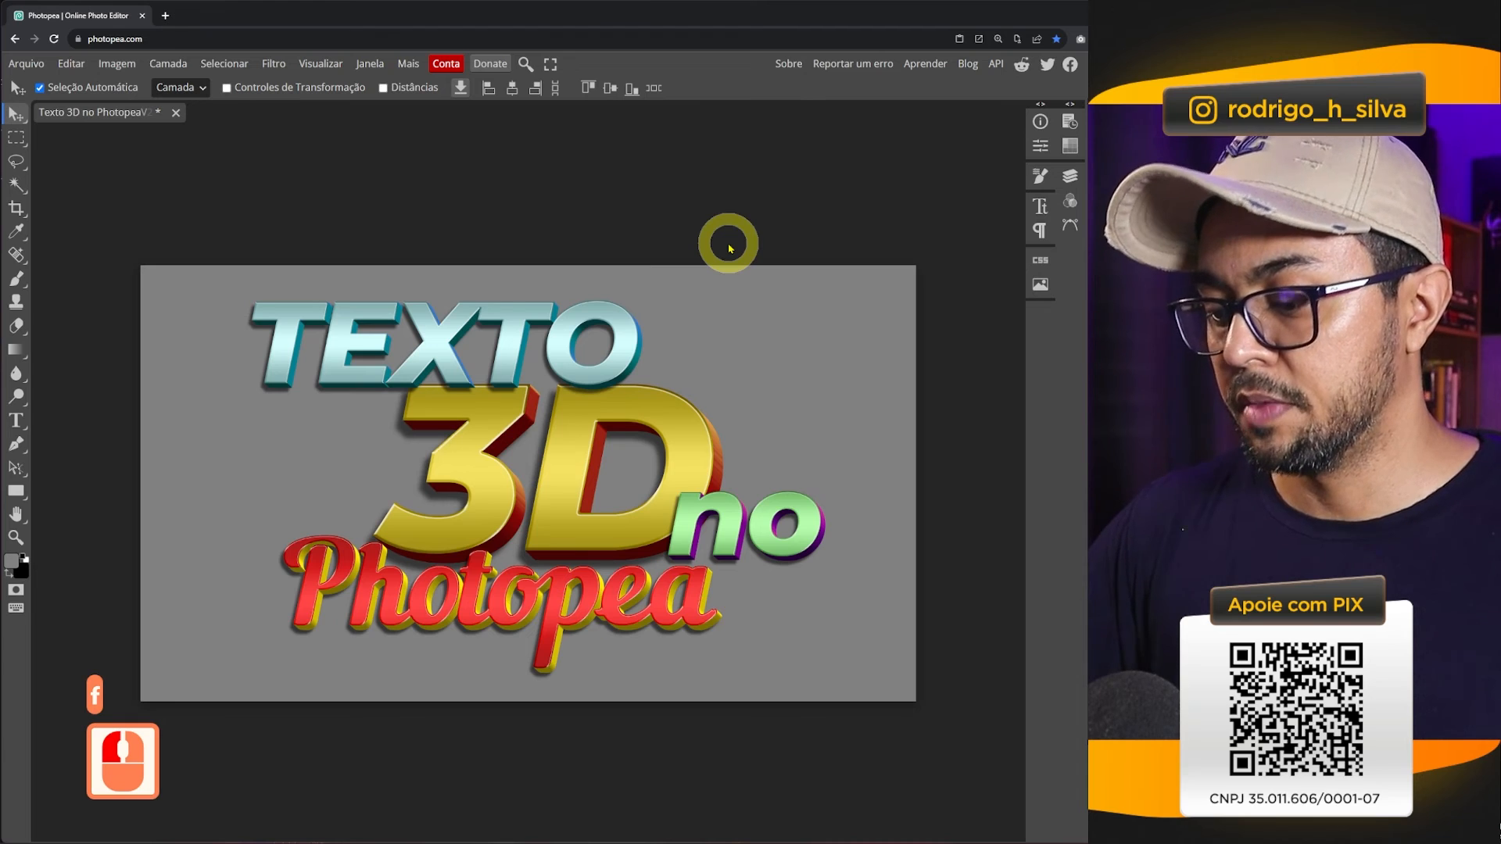
pyautogui.hotkey('ctrl', '0')
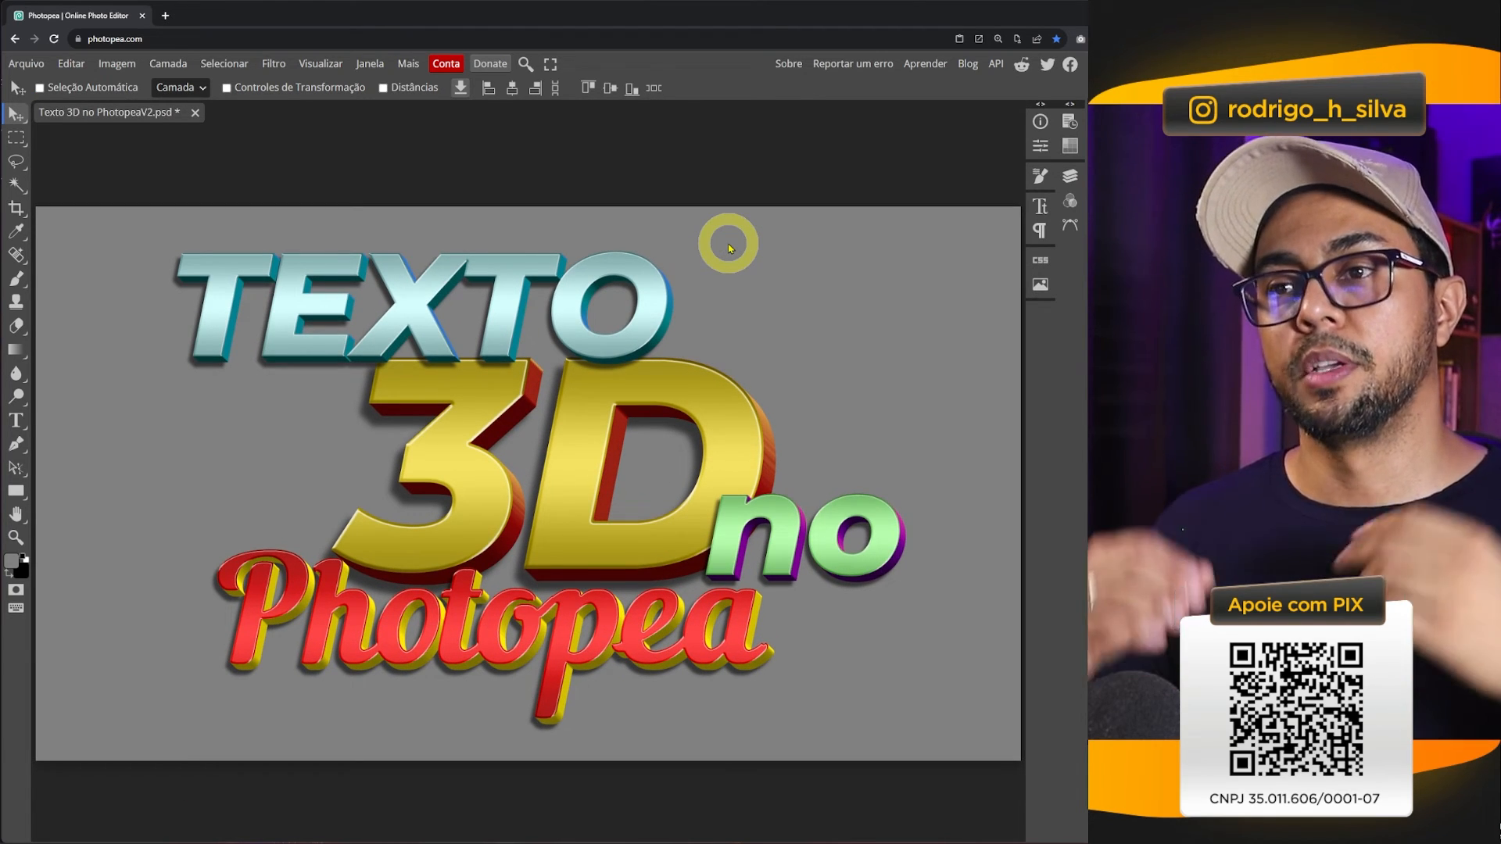